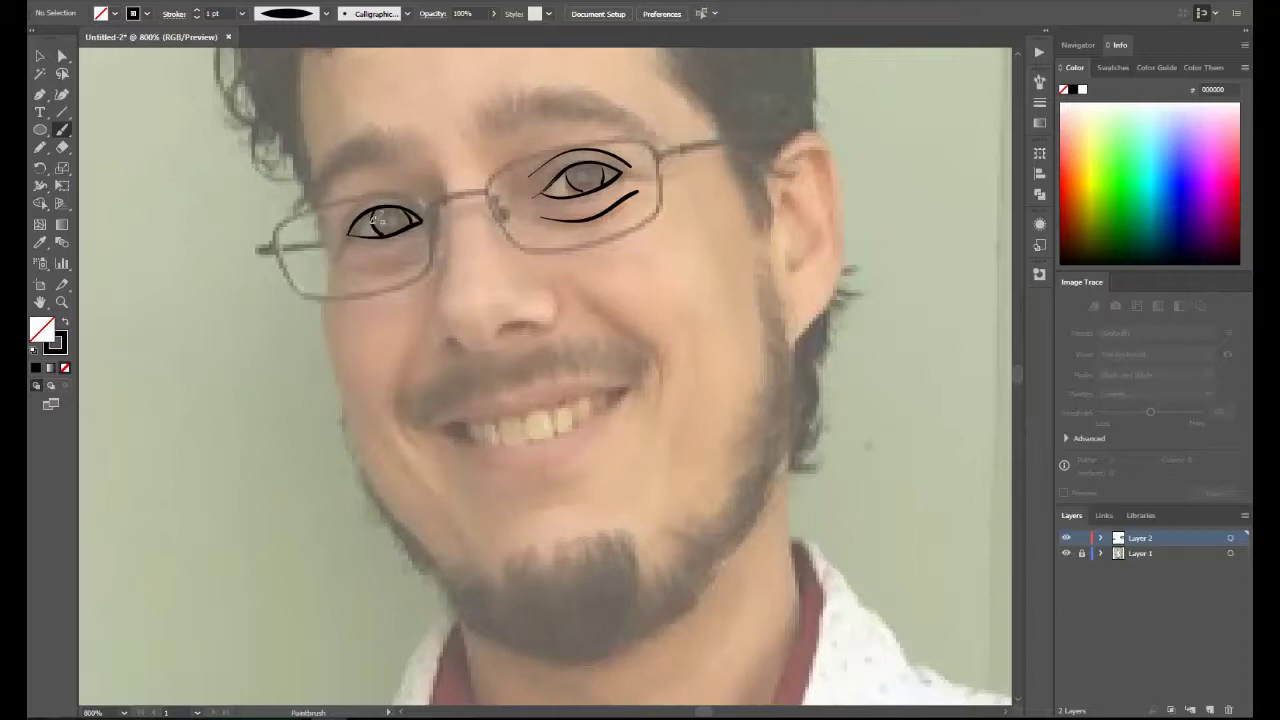
Draw the under-eye line on the side away from the ear and trace the nose bridge, nostrils and nostril wings.
drag(350, 268, 417, 267)
mouse_move(426, 166)
mouse_down()
mouse_move(441, 314)
mouse_move(456, 353)
mouse_move(474, 353)
mouse_up()
mouse_move(496, 344)
mouse_down()
mouse_move(569, 299)
mouse_move(540, 283)
mouse_up()
key(ctrl+z)
drag(548, 331, 553, 283)
Trace the smiling mouth with the upper lip contour, the inner lip lines and the curved lower lip.
drag(432, 416, 610, 376)
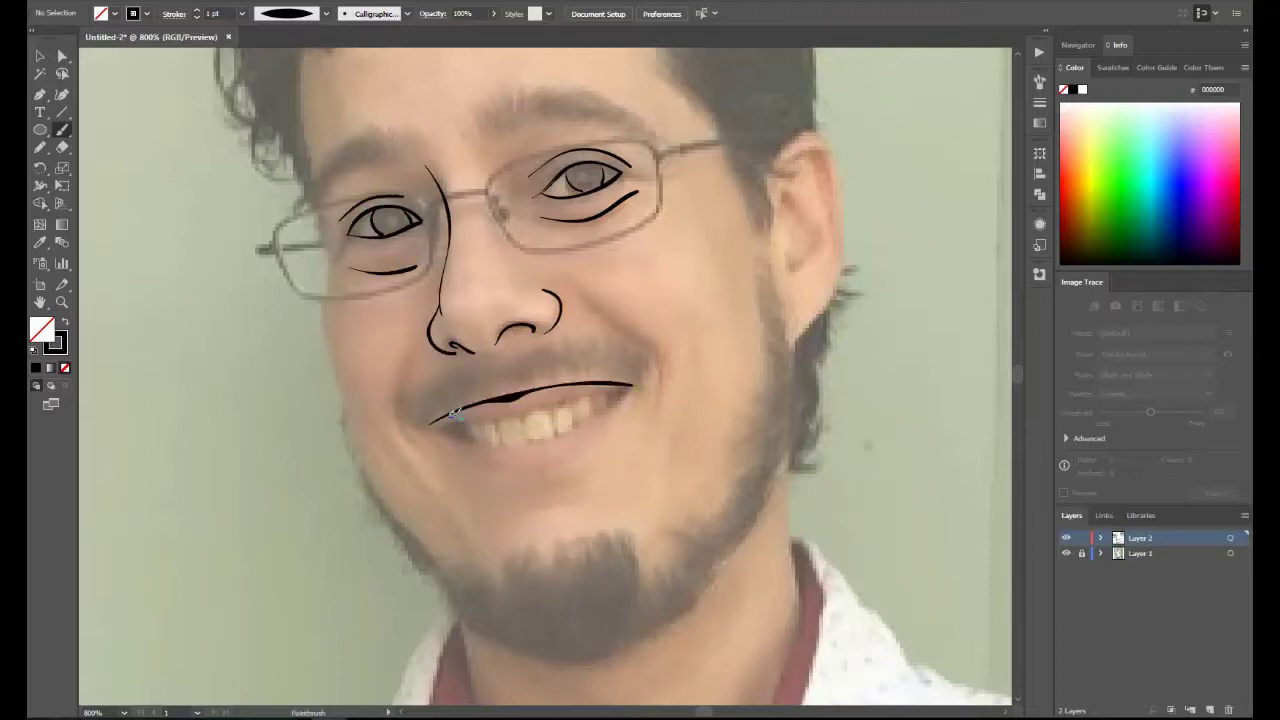
key(ctrl+z)
mouse_move(434, 421)
mouse_down()
mouse_move(479, 401)
mouse_move(630, 385)
mouse_move(592, 440)
mouse_move(620, 393)
mouse_up()
drag(438, 432, 524, 462)
key(ctrl+z)
mouse_move(434, 422)
mouse_down()
mouse_move(573, 455)
mouse_move(632, 386)
mouse_up()
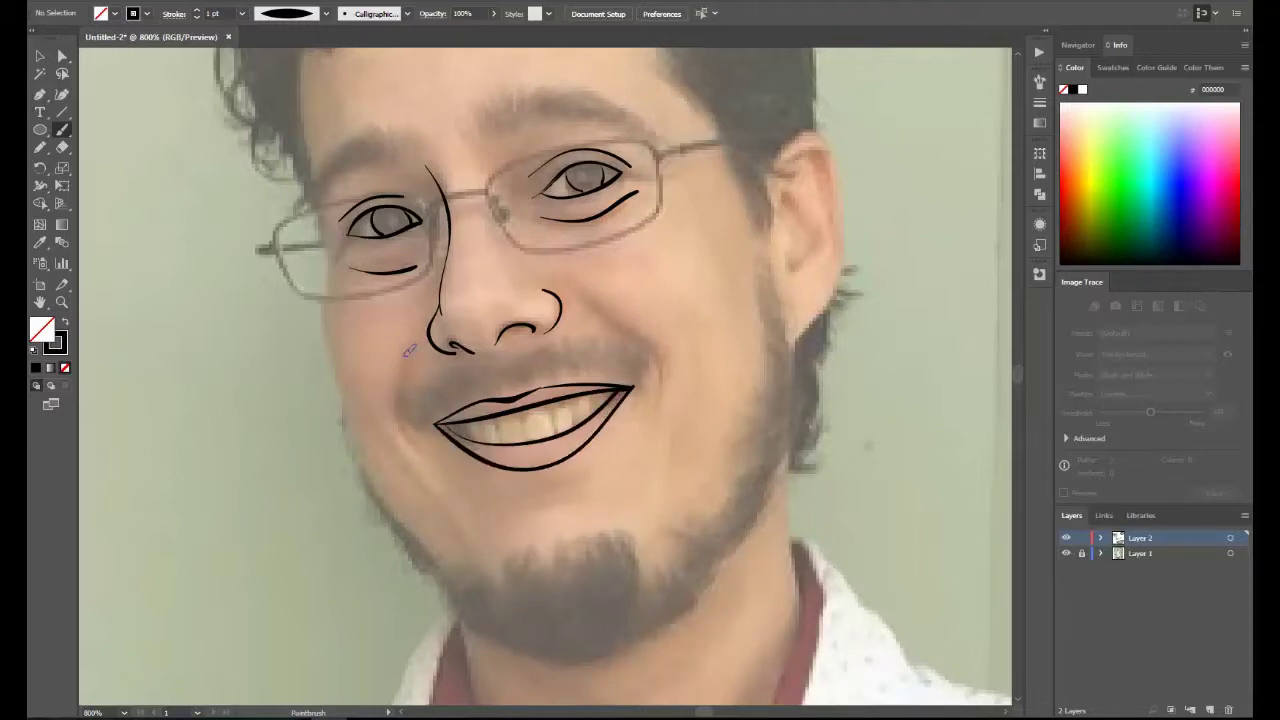
Draw the smile lines on both cheeks and the long cheek crease running down towards the chin.
drag(403, 352, 420, 445)
drag(368, 410, 466, 555)
drag(578, 285, 663, 368)
key(ctrl+z)
drag(578, 285, 663, 368)
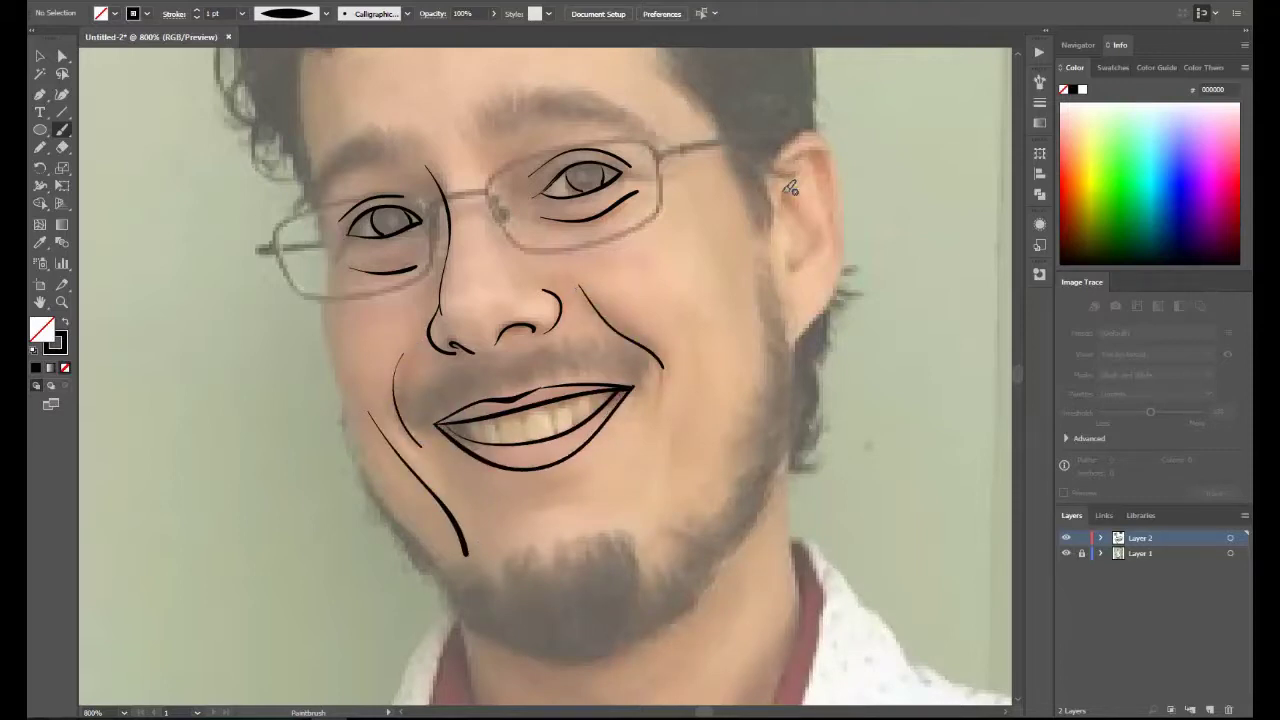
Trace the ear with its inner fold lines and its outer contour down to the jaw.
drag(781, 190, 789, 265)
drag(793, 268, 815, 250)
mouse_move(806, 165)
mouse_down()
mouse_move(814, 245)
mouse_move(828, 240)
mouse_up()
mouse_move(786, 150)
mouse_down()
mouse_move(827, 254)
mouse_move(839, 176)
mouse_move(790, 342)
mouse_up()
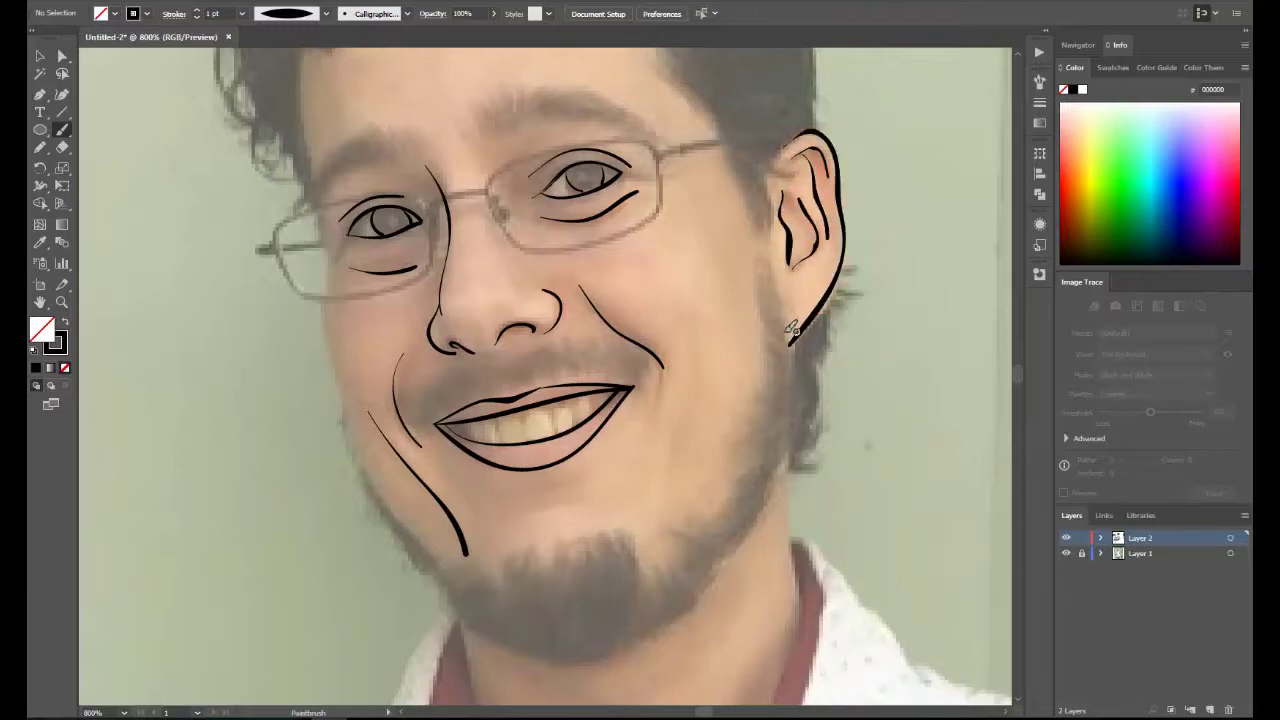
Trace the face outline from the far temple around the chin and up to the earlobe.
drag(318, 208, 412, 545)
key(ctrl+z)
mouse_move(318, 205)
mouse_down()
mouse_move(380, 490)
mouse_move(404, 499)
mouse_move(473, 615)
mouse_move(683, 570)
mouse_move(790, 345)
mouse_up()
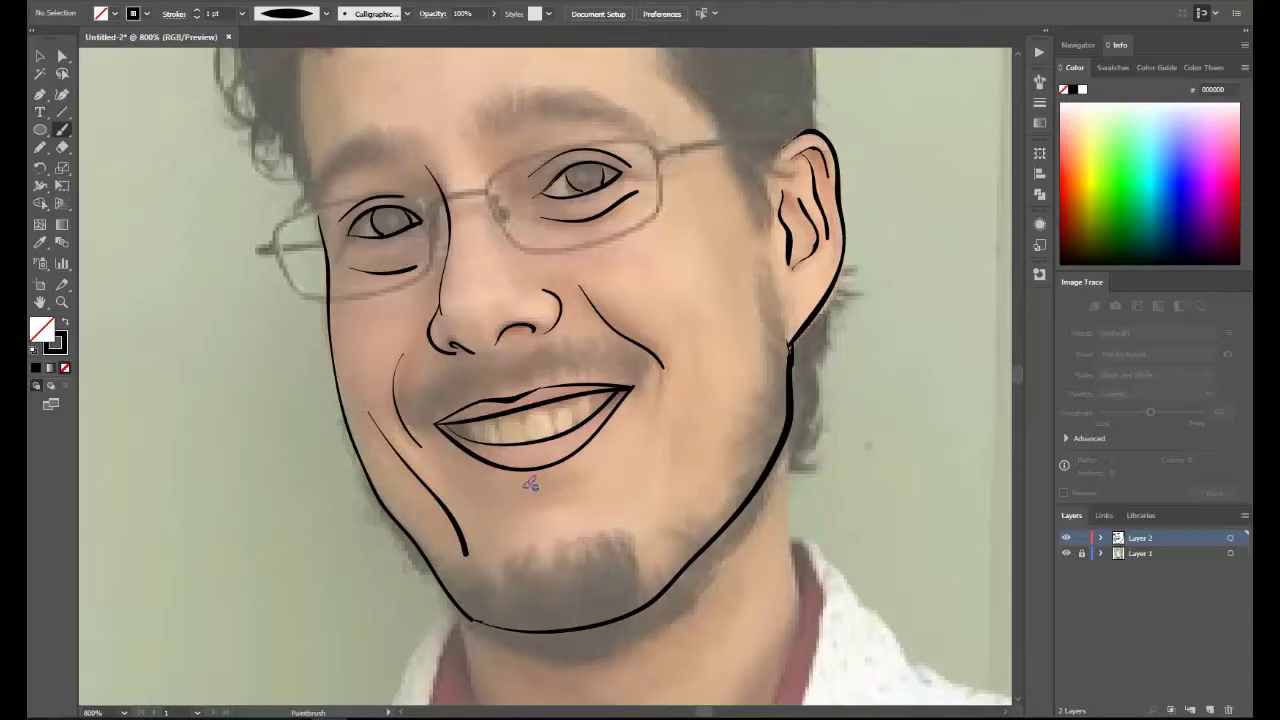
Draw the gum line and the tooth divisions inside the open mouth.
scroll(530, 483, up, 1)
mouse_move(458, 452)
mouse_down()
mouse_move(556, 436)
mouse_move(499, 463)
mouse_move(584, 433)
mouse_up()
scroll(503, 460, up, 1)
scroll(580, 448, down, 1)
Hide the photo layer to examine the line drawing at a smaller zoom, and show the photo again at 800%.
click(1066, 553)
click(124, 713)
click(148, 518)
click(124, 713)
click(146, 502)
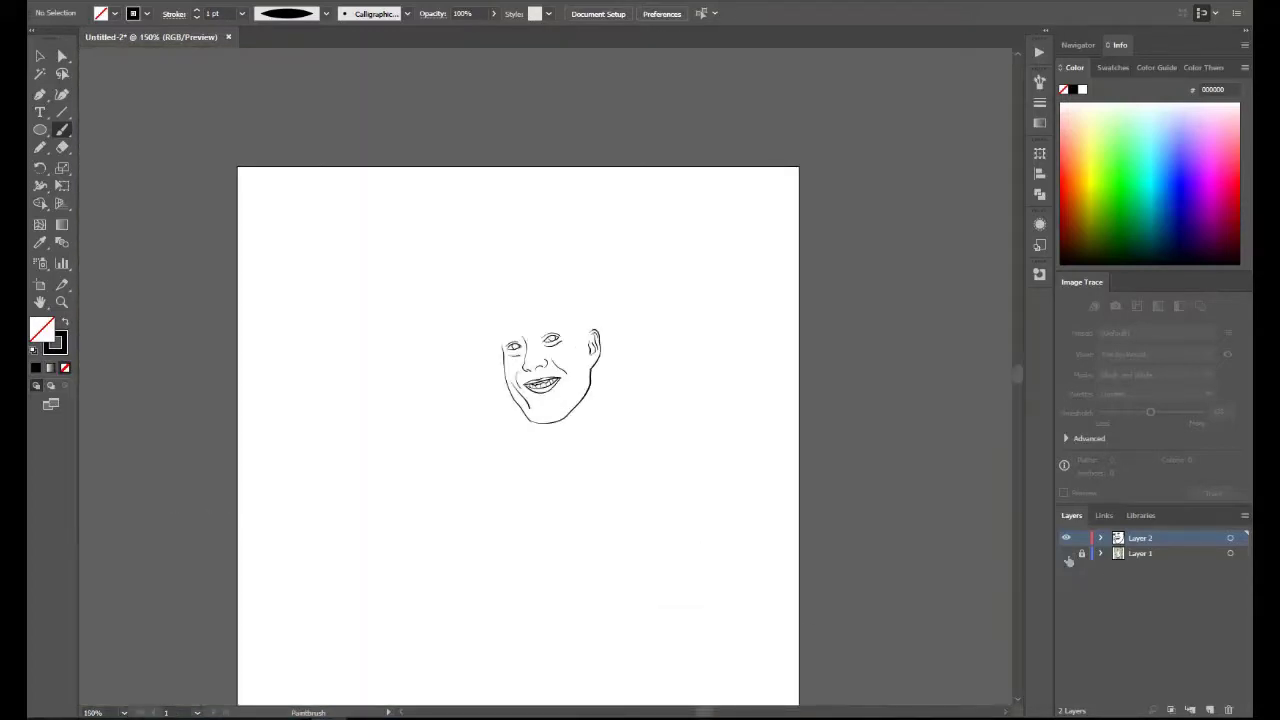
click(1066, 553)
click(124, 713)
click(148, 422)
Set the brush stroke to 0.5 pt and draw short beard hairs along the jaw, across the chin and up the sideburn.
click(241, 13)
click(268, 51)
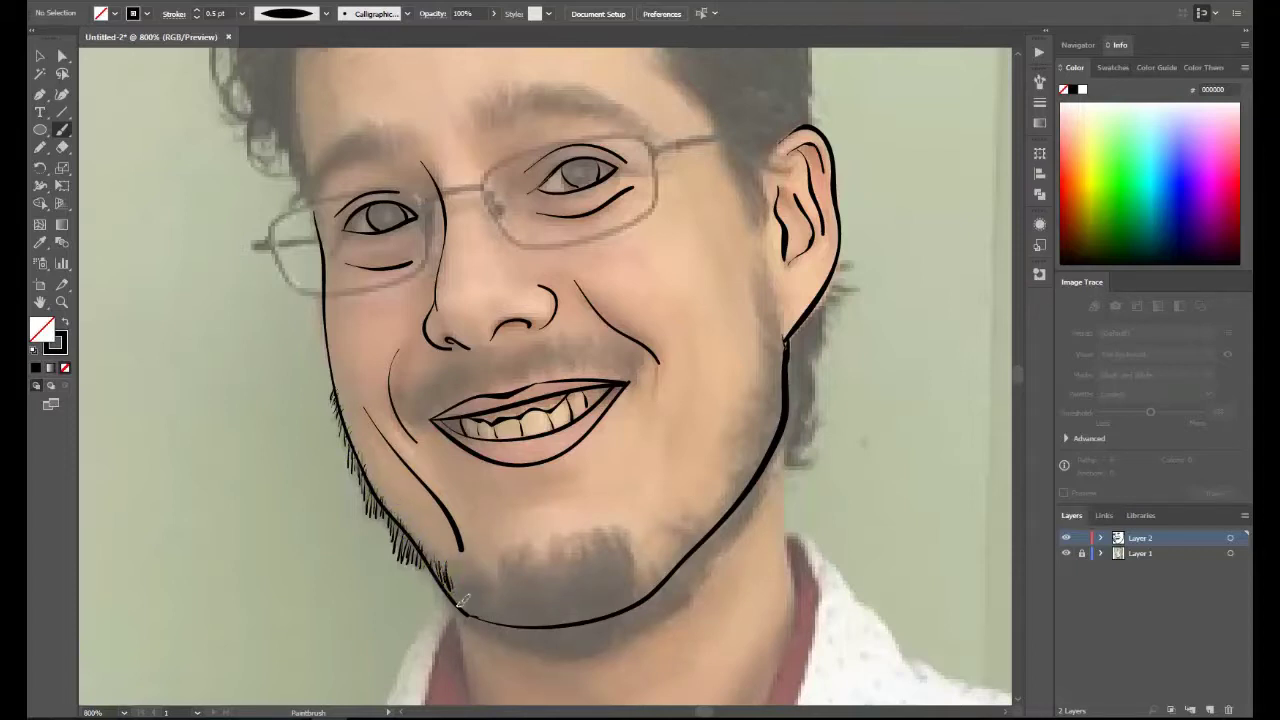
drag(463, 598, 456, 572)
drag(476, 590, 472, 556)
drag(500, 606, 496, 556)
drag(514, 594, 530, 548)
mouse_move(536, 586)
mouse_down()
mouse_move(524, 621)
mouse_move(524, 557)
mouse_move(554, 540)
mouse_up()
drag(574, 566, 578, 536)
drag(590, 562, 606, 530)
drag(616, 558, 618, 530)
drag(628, 558, 630, 532)
drag(552, 604, 556, 566)
mouse_move(564, 602)
mouse_down()
mouse_move(568, 560)
mouse_move(580, 568)
mouse_up()
mouse_move(590, 600)
mouse_down()
mouse_move(594, 564)
mouse_move(608, 558)
mouse_up()
drag(622, 590, 626, 556)
drag(642, 606, 640, 566)
drag(656, 596, 660, 566)
drag(672, 568, 676, 528)
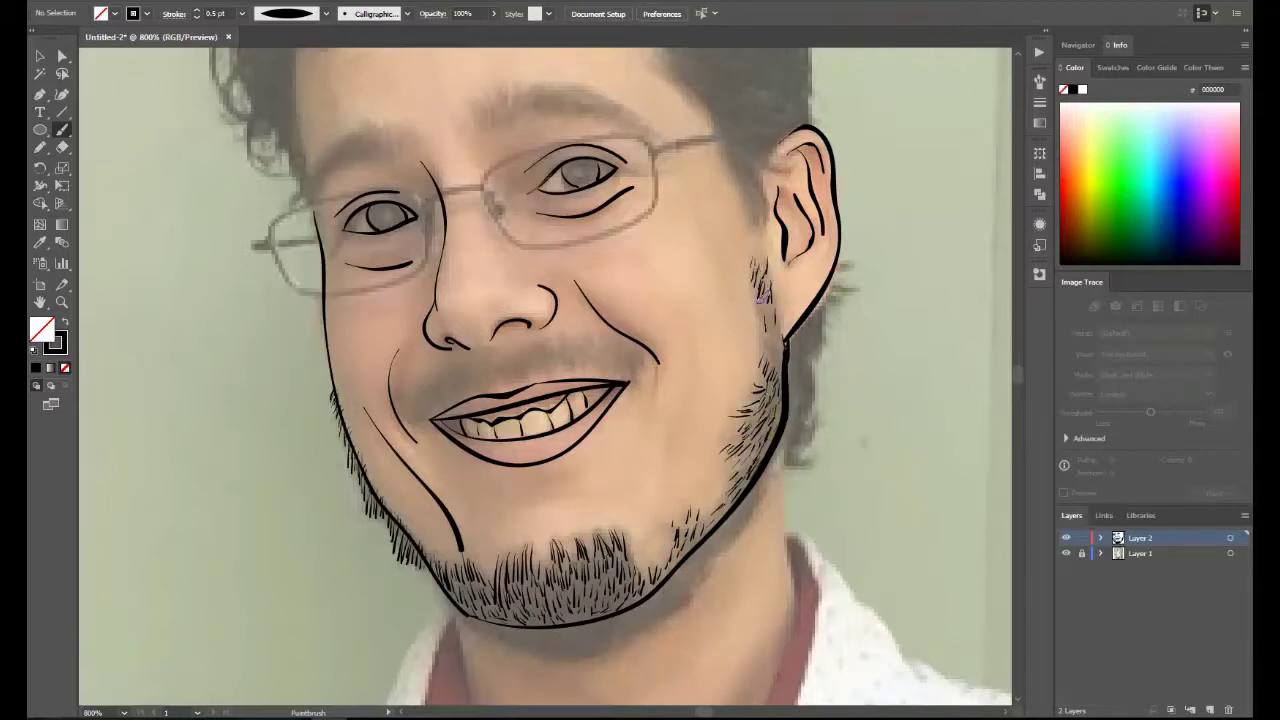
drag(766, 332, 762, 292)
drag(774, 372, 786, 333)
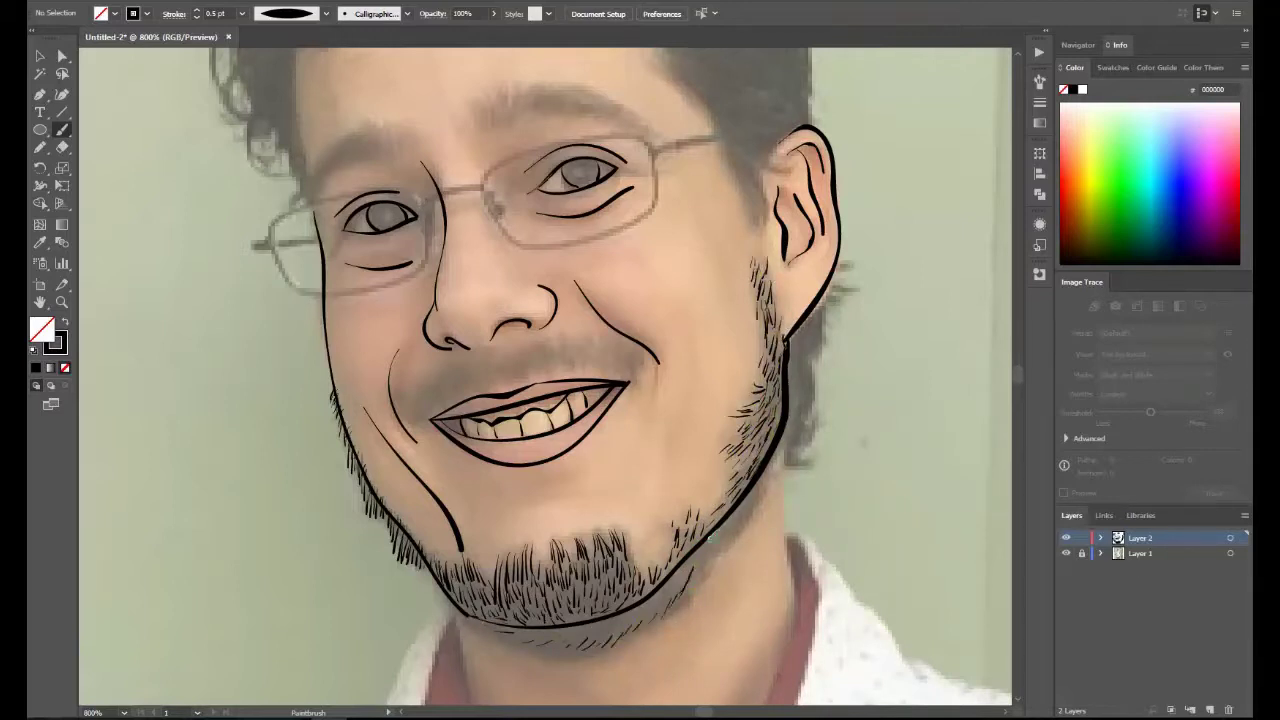
Draw short beard hairs outside the jaw outline, from under the chin up the ear side of the jaw.
drag(690, 596, 702, 564)
drag(712, 560, 724, 530)
drag(732, 526, 746, 500)
drag(750, 510, 778, 460)
drag(758, 506, 764, 488)
drag(700, 568, 712, 540)
drag(672, 596, 690, 572)
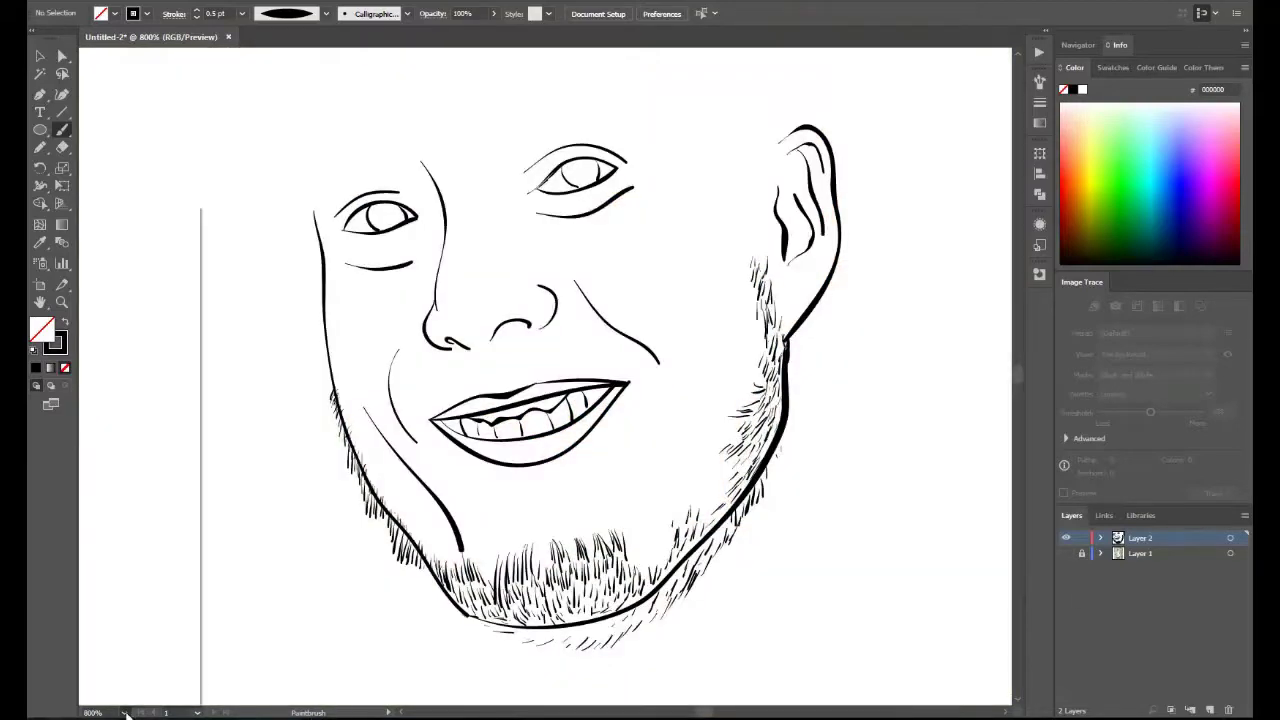
Examine the bearded line drawing without the photo layer, and bring the photo back at 800% zoom.
key(ctrl+minus)
key(ctrl+minus)
key(ctrl+minus)
key(ctrl+minus)
key(ctrl+minus)
click(1066, 553)
key(ctrl+plus)
key(ctrl+plus)
key(ctrl+plus)
key(ctrl+plus)
key(ctrl+plus)
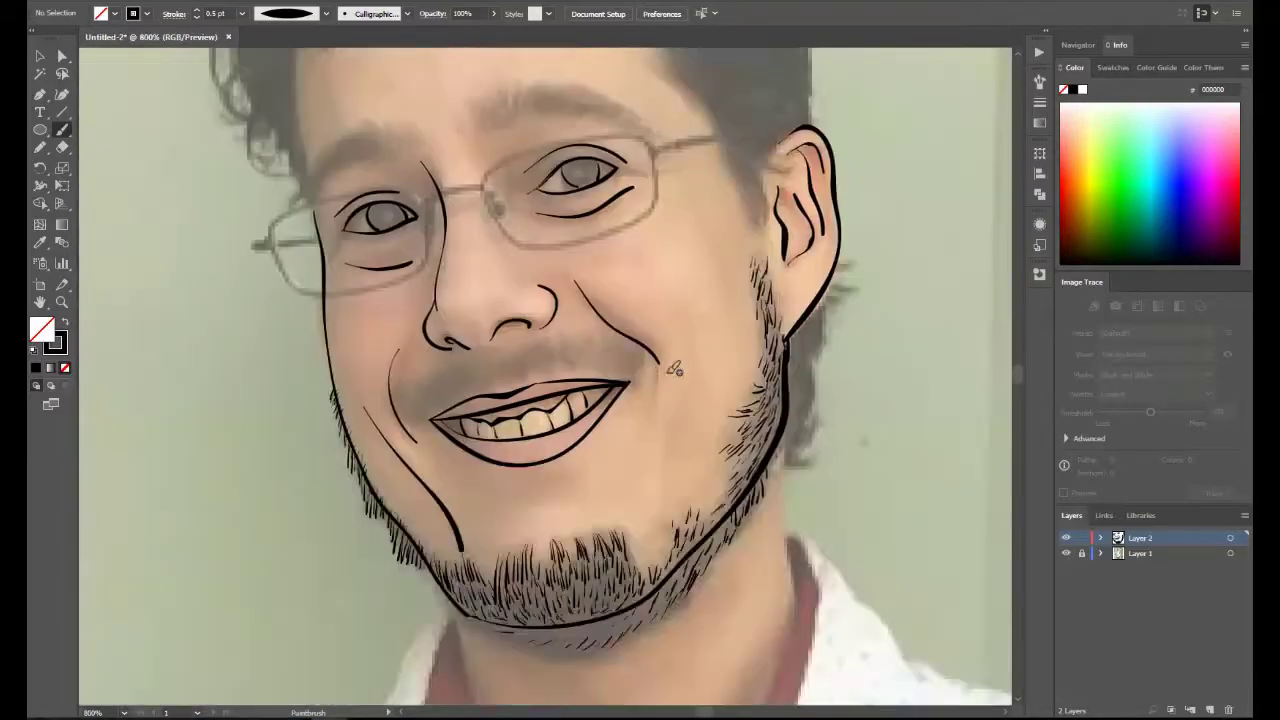
Draw the eyebrow away from the ear as a solid black Pencil shape without stroke, with fine brush hairs at its inner end.
key(n)
key(shift+x)
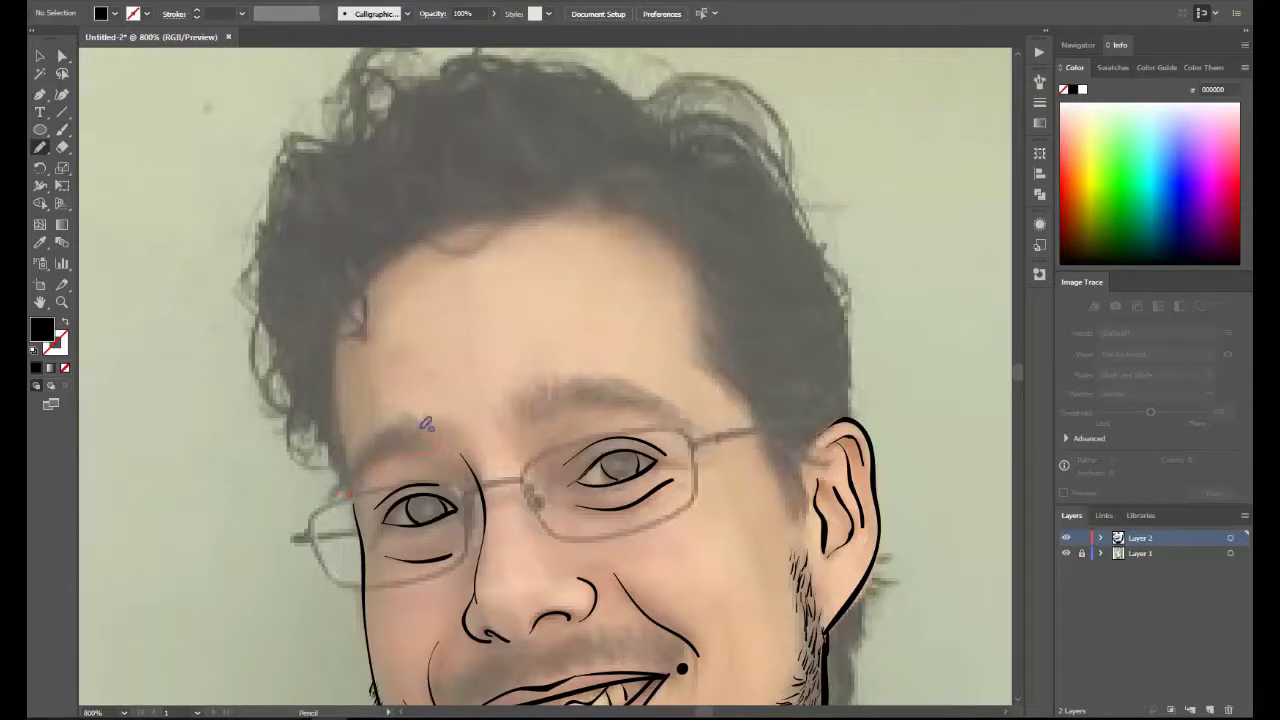
drag(373, 485, 368, 486)
key(b)
key(shift+x)
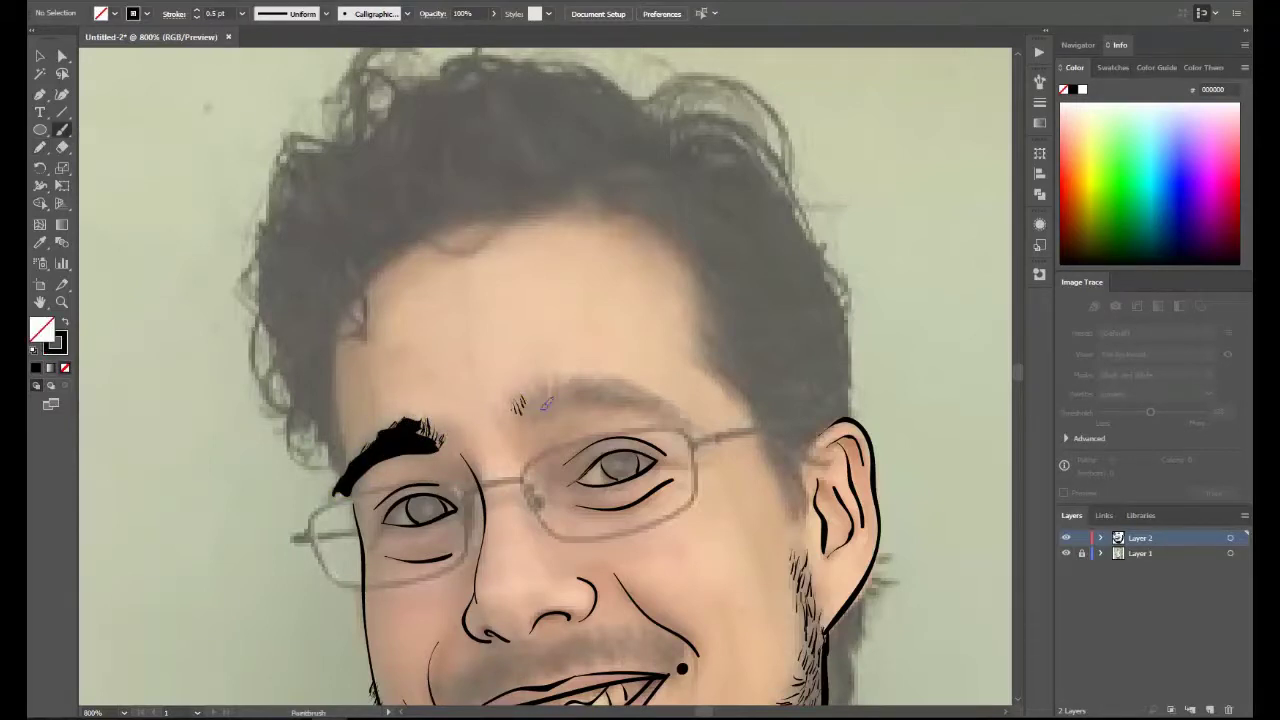
Draw fine hairs at the inner end of the eyebrow nearer the ear and fill its remainder with a solid black Pencil shape.
drag(530, 410, 540, 385)
mouse_move(550, 408)
mouse_down()
mouse_move(560, 372)
mouse_move(575, 378)
mouse_up()
mouse_move(595, 402)
mouse_down()
mouse_move(684, 419)
mouse_move(642, 380)
mouse_move(585, 380)
mouse_up()
key(n)
key(b)
key(shift+x)
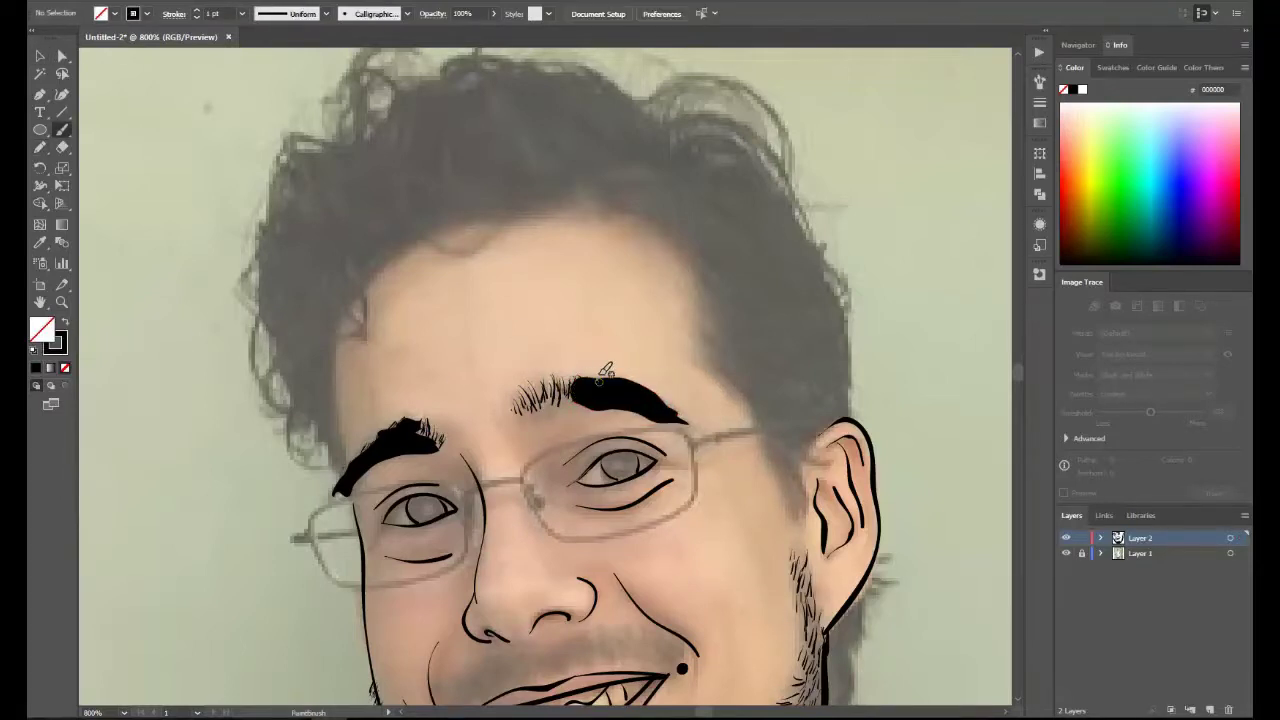
Draw solid black Pencil shapes without stroke for the curly hair beside the temple away from the ear.
key(ctrl+1)
click(1065, 553)
click(1065, 553)
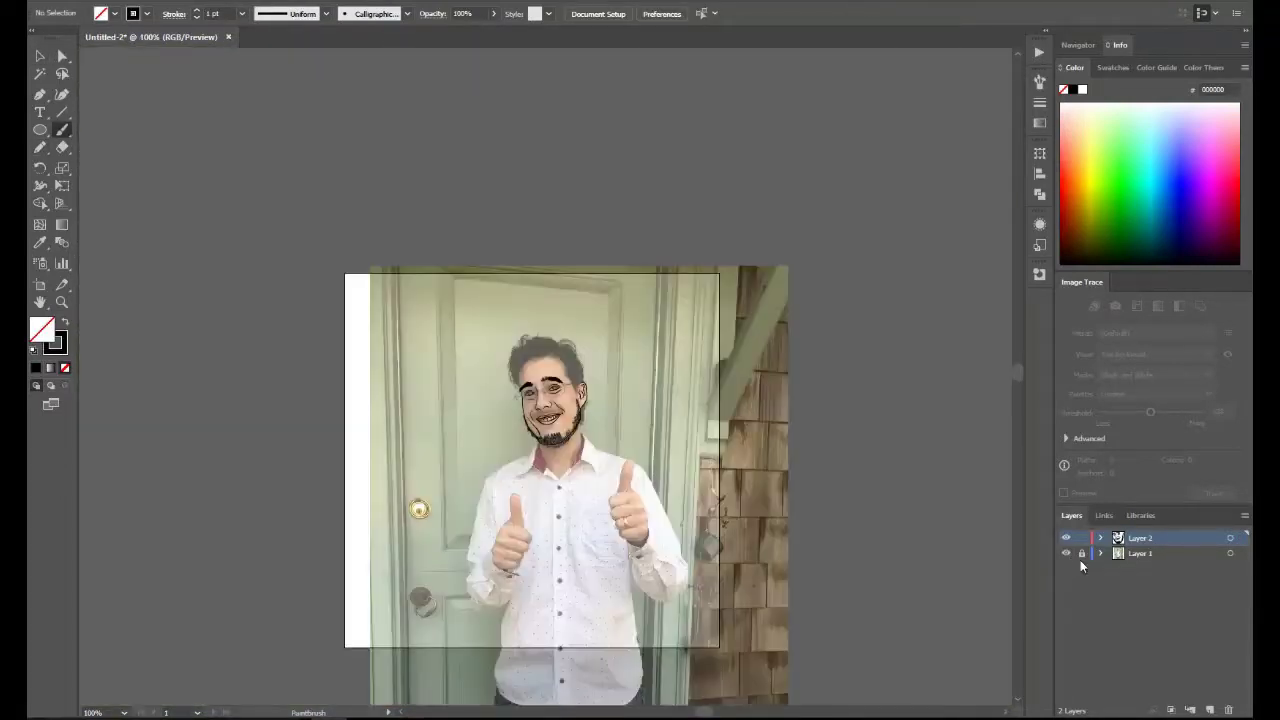
click(124, 713)
click(149, 420)
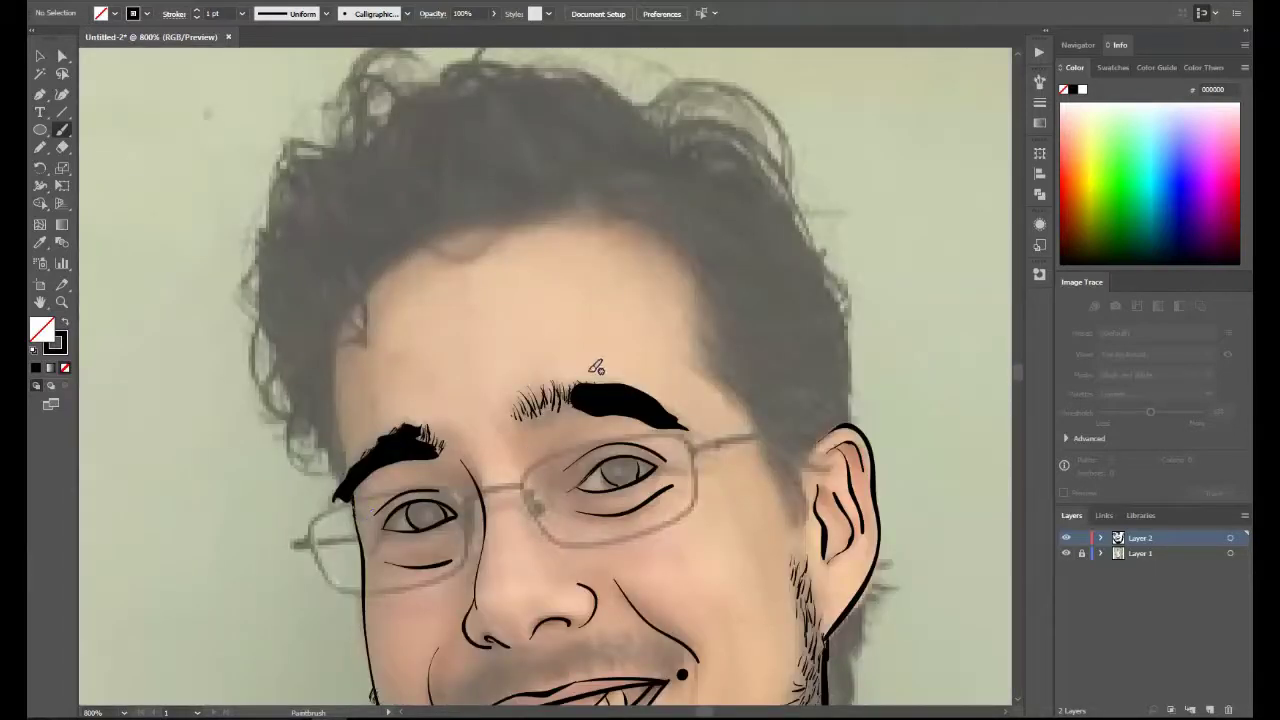
key(n)
key(shift+x)
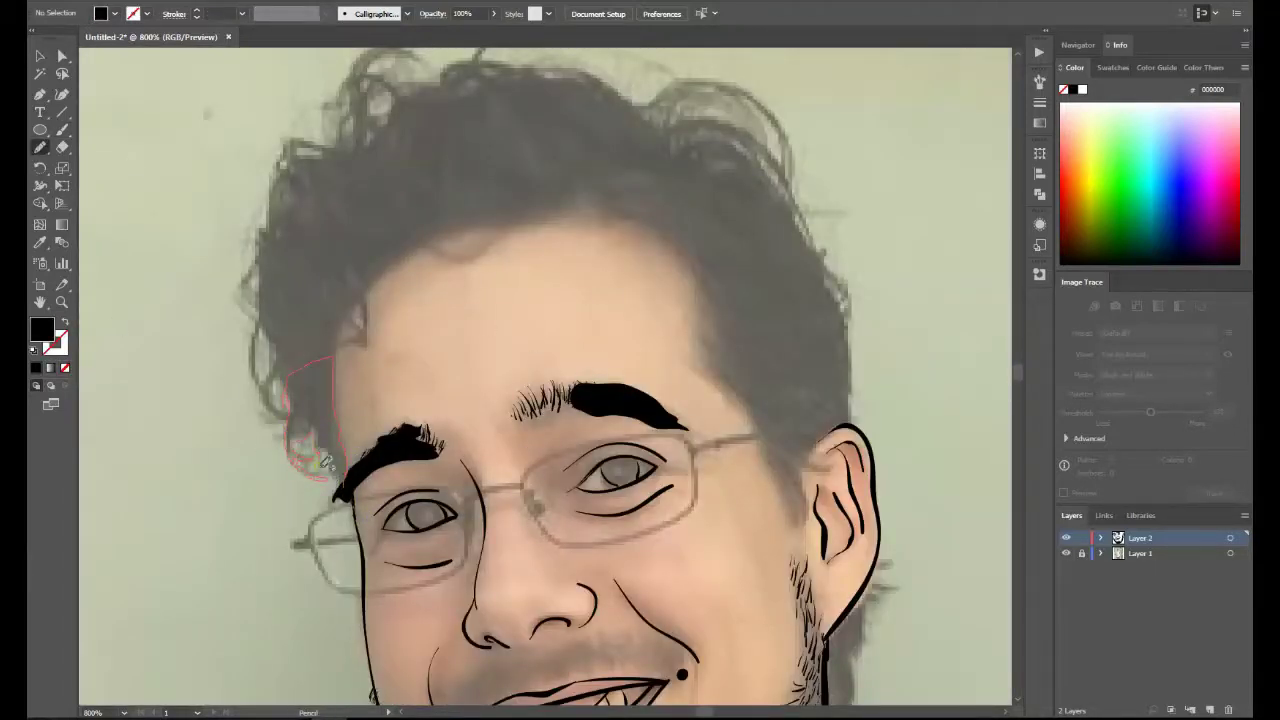
drag(327, 462, 305, 375)
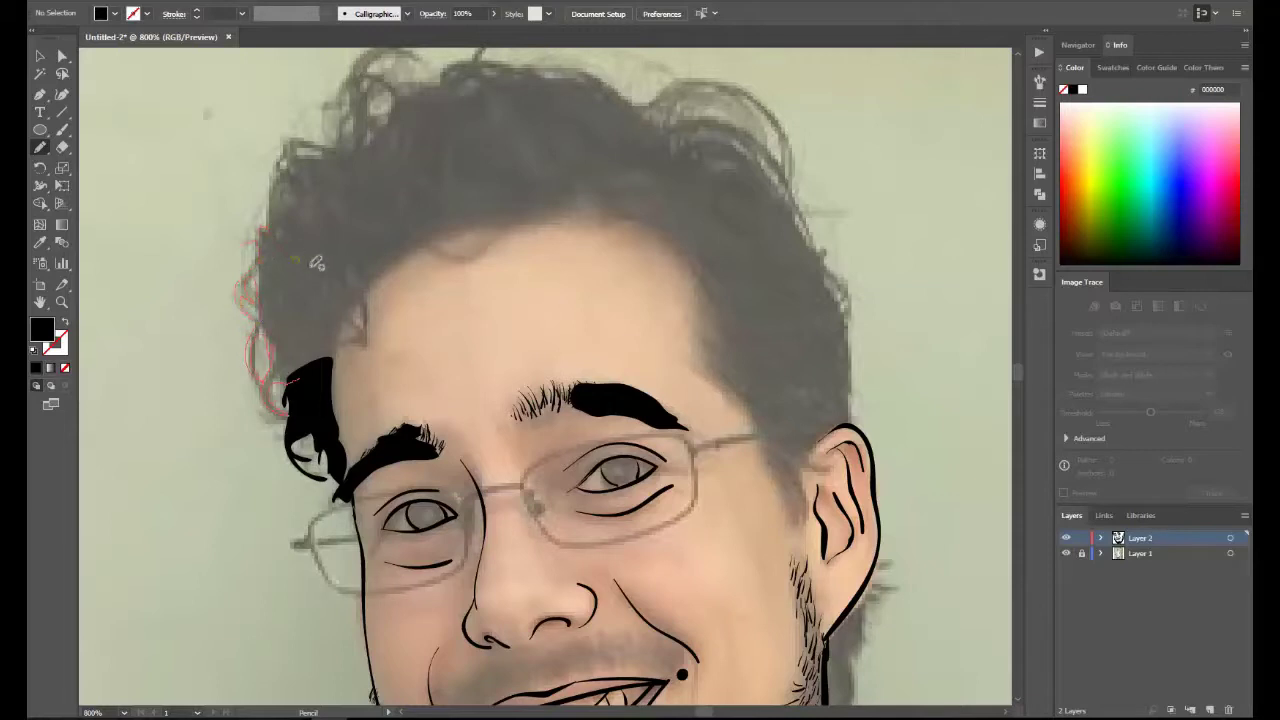
drag(316, 263, 300, 370)
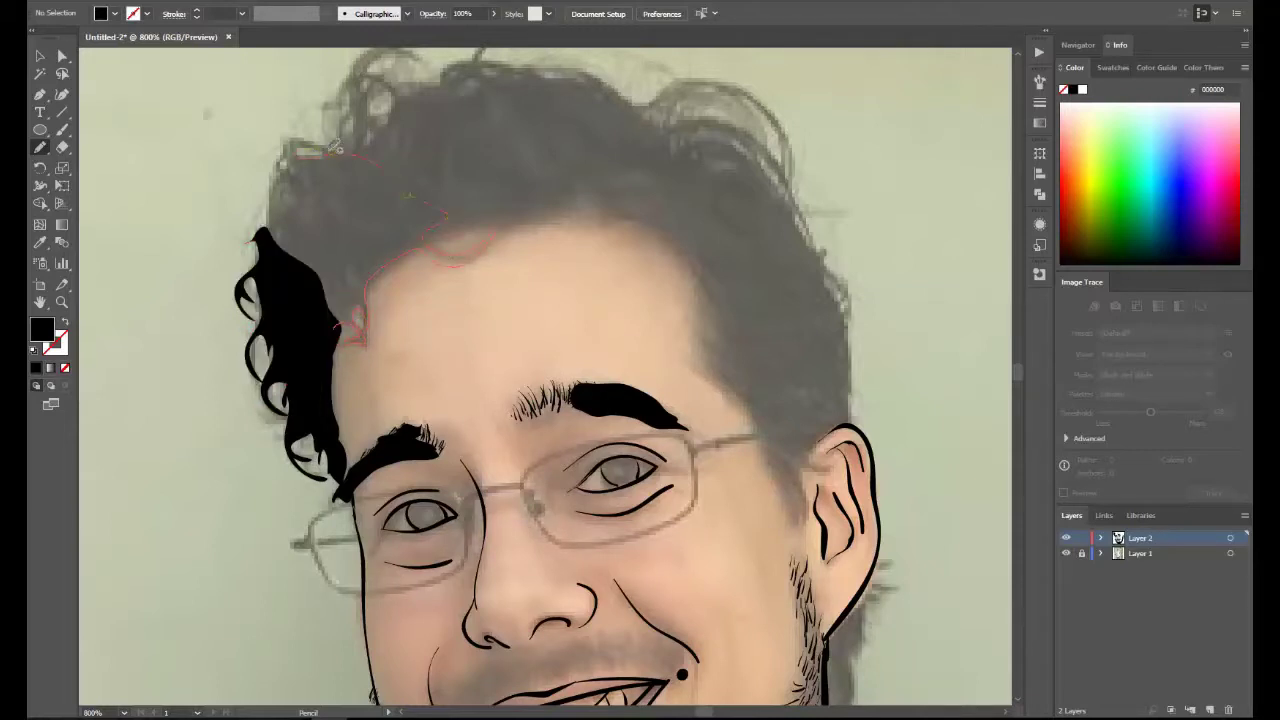
Fill the hair over the forehead and crown with solid black Pencil shapes, including the loose curls on top.
drag(335, 148, 272, 200)
scroll(300, 190, up, 3)
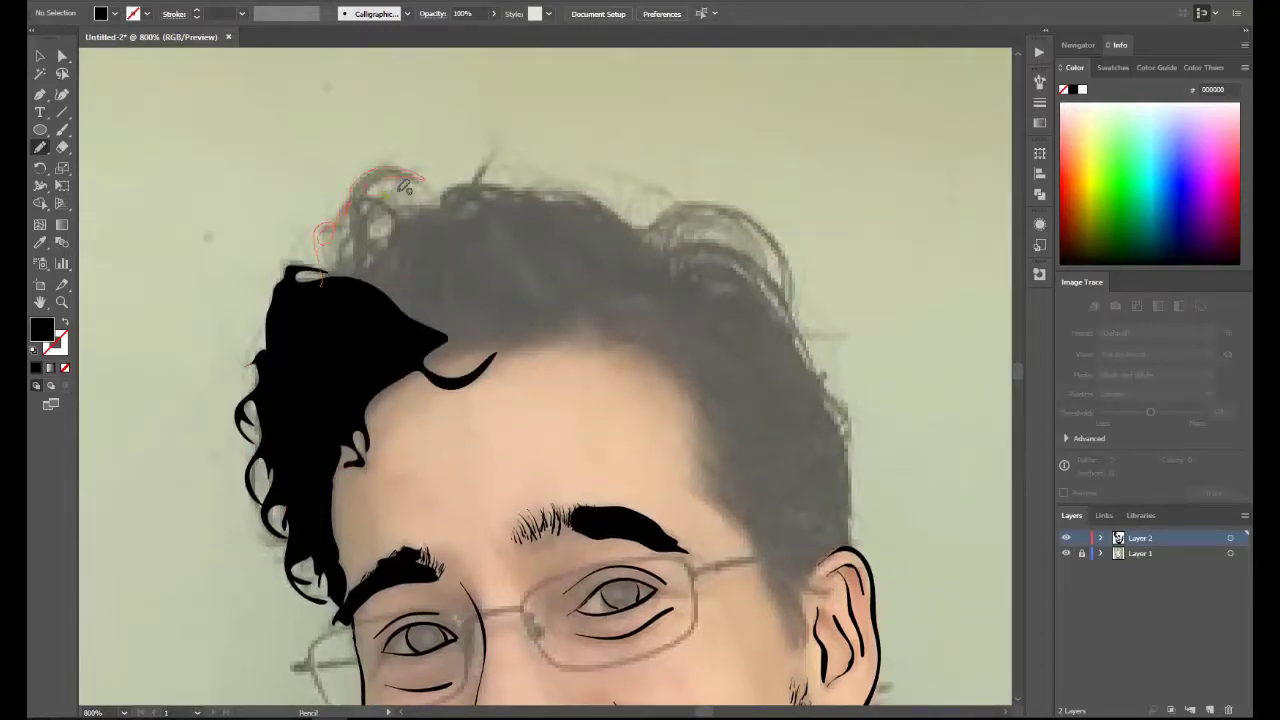
drag(551, 325, 450, 325)
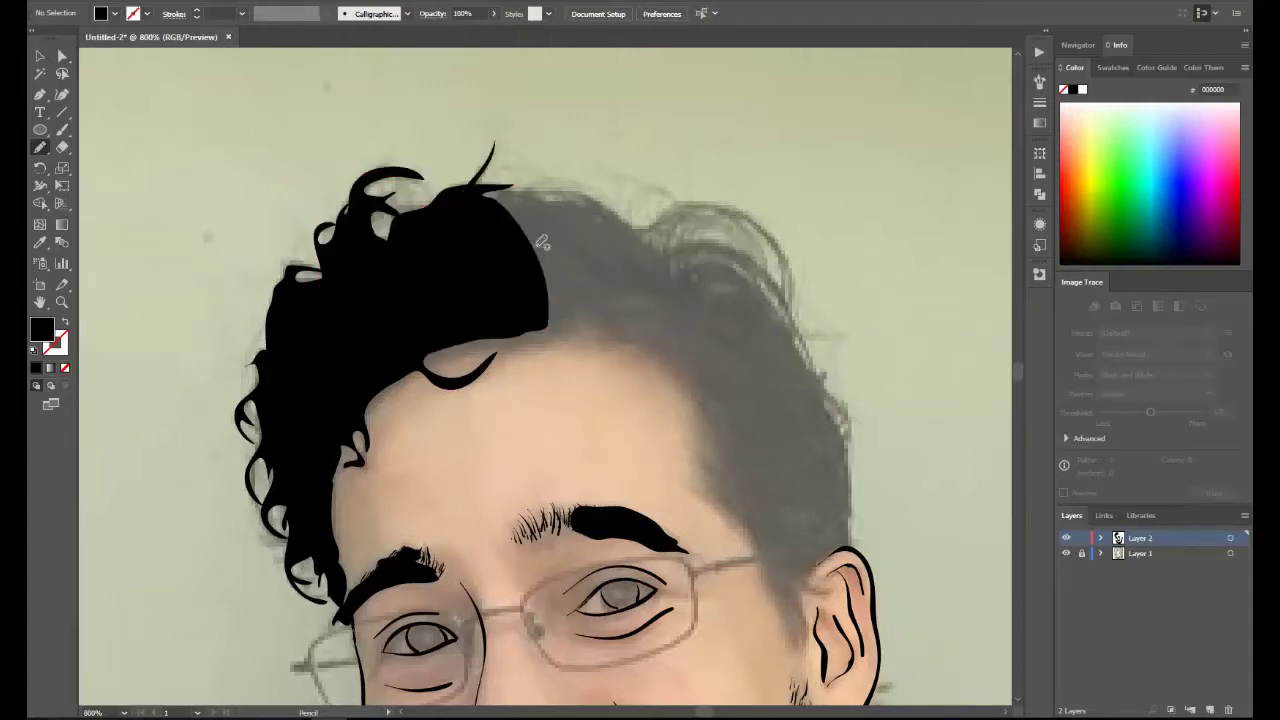
drag(634, 221, 790, 298)
drag(575, 330, 568, 332)
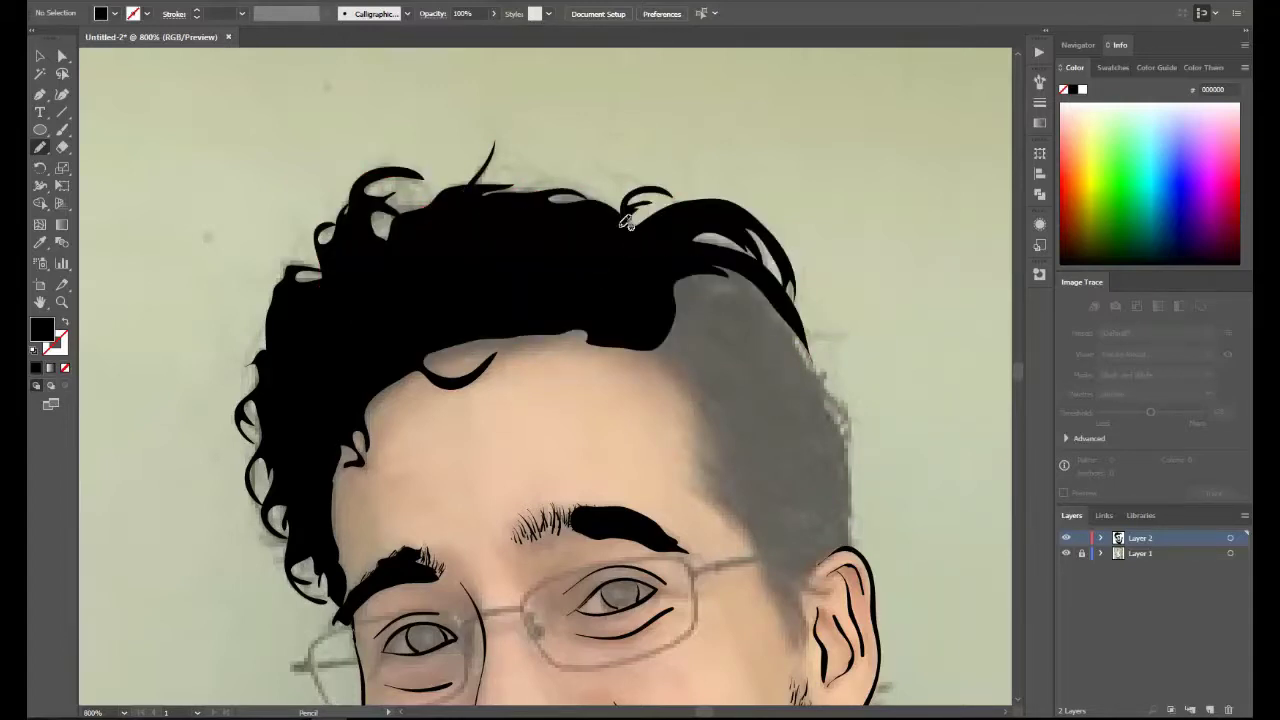
Fill the hair on the ear side down to the sideburn in solid black, and check the portrait without the photo layer.
drag(828, 365, 645, 348)
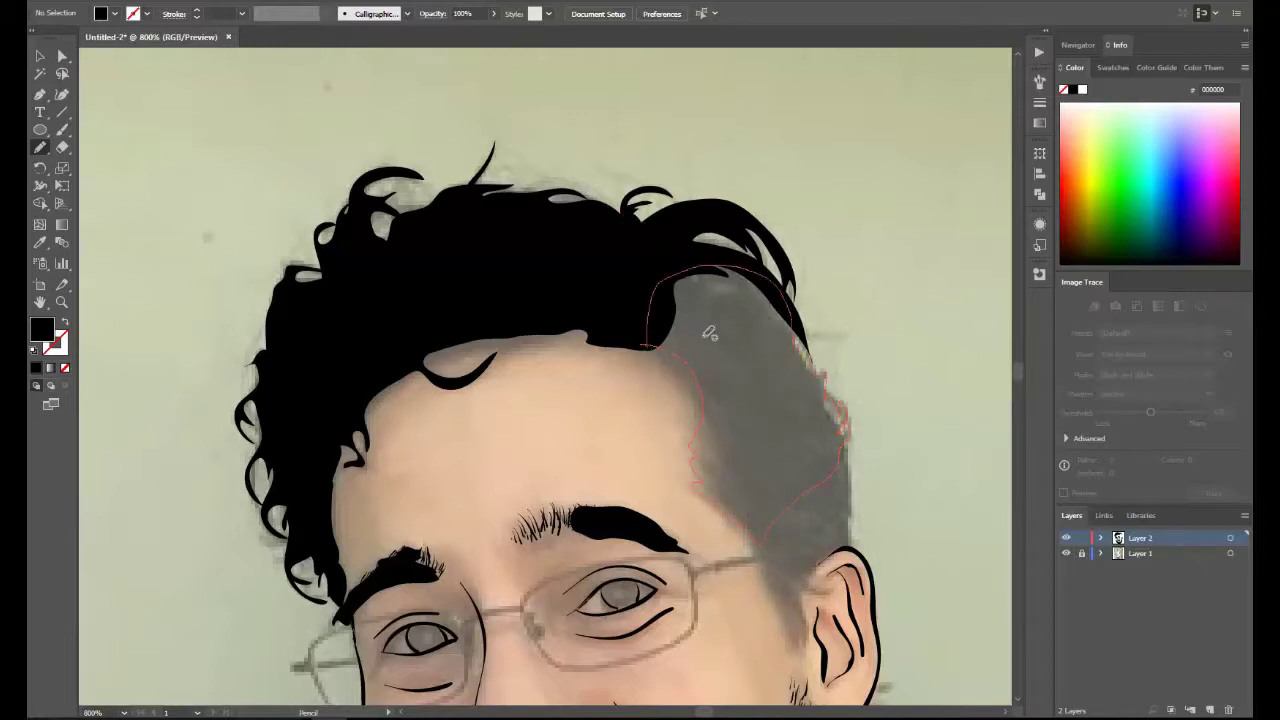
scroll(856, 333, down, 3)
mouse_move(862, 440)
mouse_down()
mouse_move(765, 403)
mouse_move(764, 362)
mouse_up()
click(1067, 554)
click(124, 713)
click(156, 467)
click(1067, 554)
Draw the moustache above the upper lip as short 0.5 pt black brush hairs without fill.
key(v)
key(shift+x)
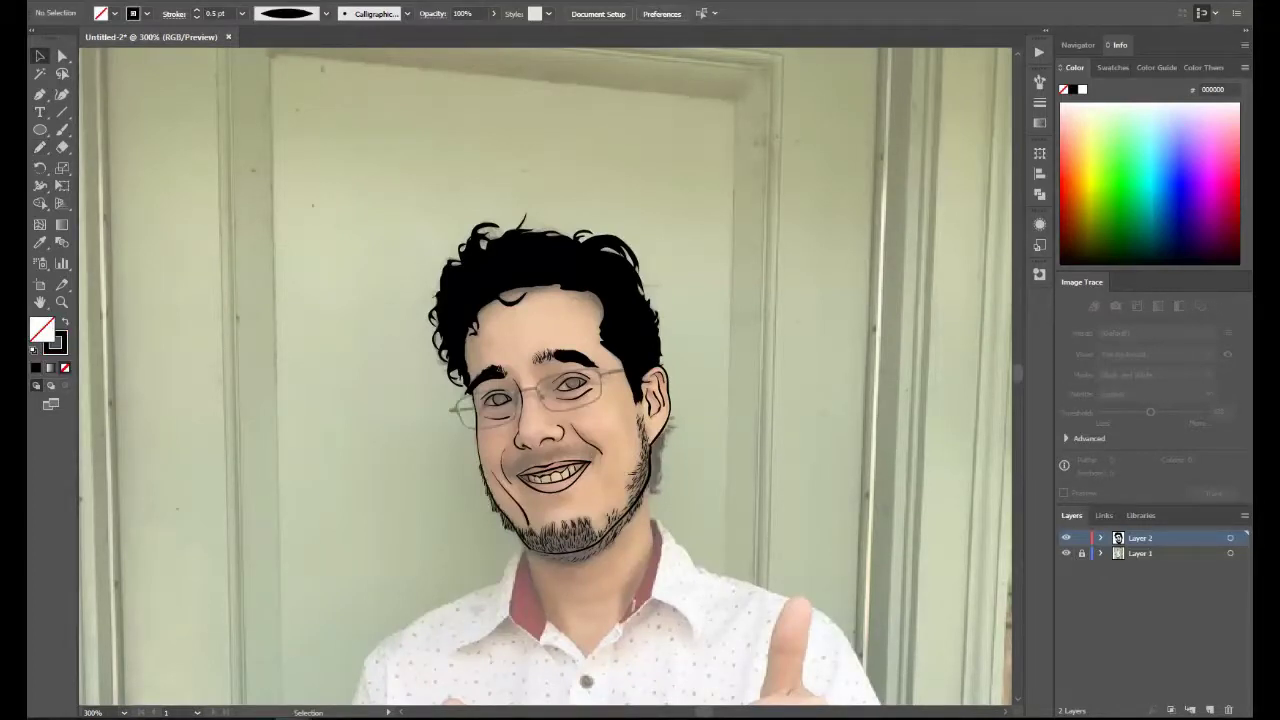
key(b)
scroll(545, 376, down, 2)
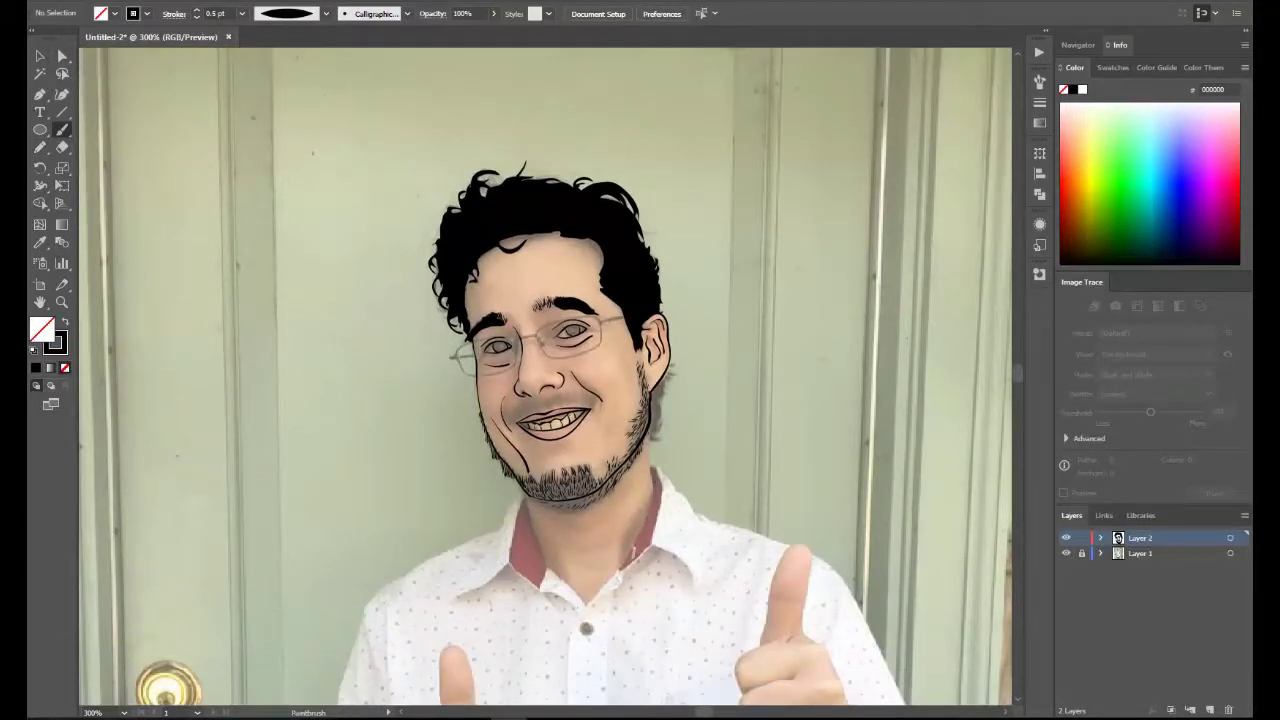
key(ctrl+equal)
key(ctrl+equal)
key(ctrl+equal)
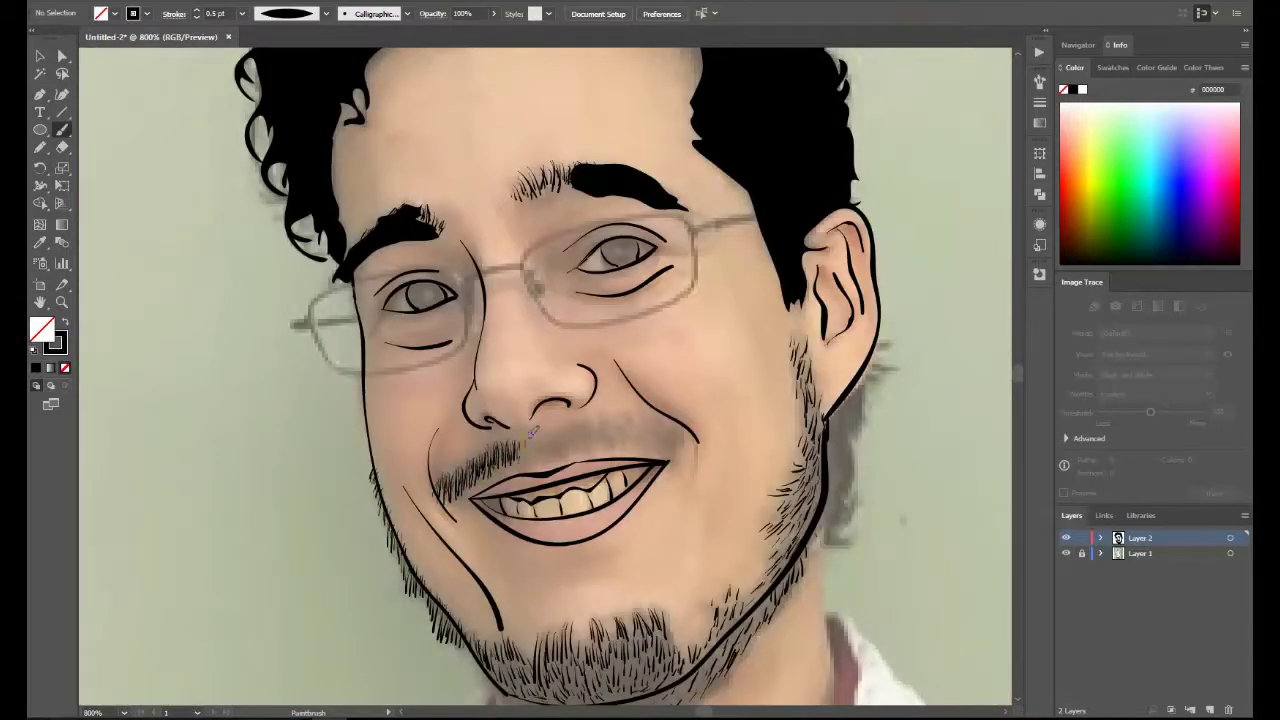
mouse_move(566, 448)
mouse_down()
mouse_move(582, 424)
mouse_move(682, 418)
mouse_up()
mouse_move(614, 444)
mouse_down()
mouse_move(630, 420)
mouse_move(612, 422)
mouse_up()
drag(618, 444, 636, 414)
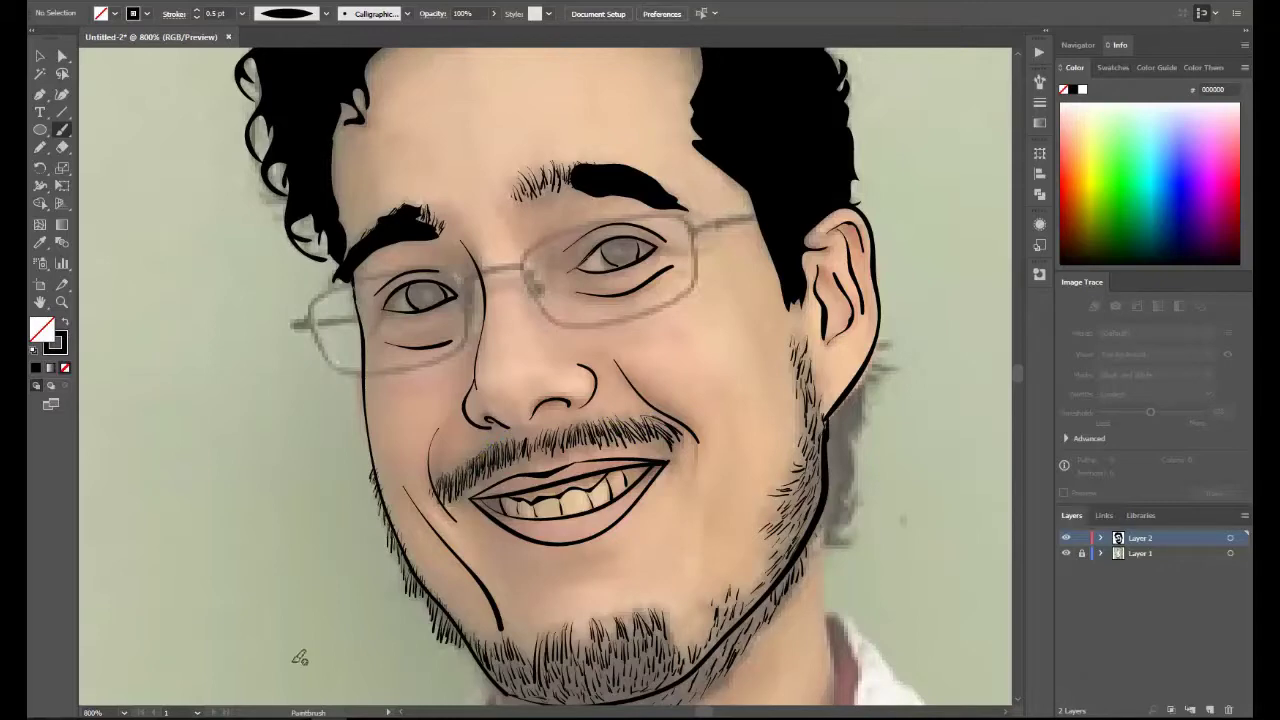
Check the drawing without the photo layer, and delete the heavy gum line in the mouth.
key(ctrl+minus)
key(ctrl+minus)
key(ctrl+minus)
click(1066, 553)
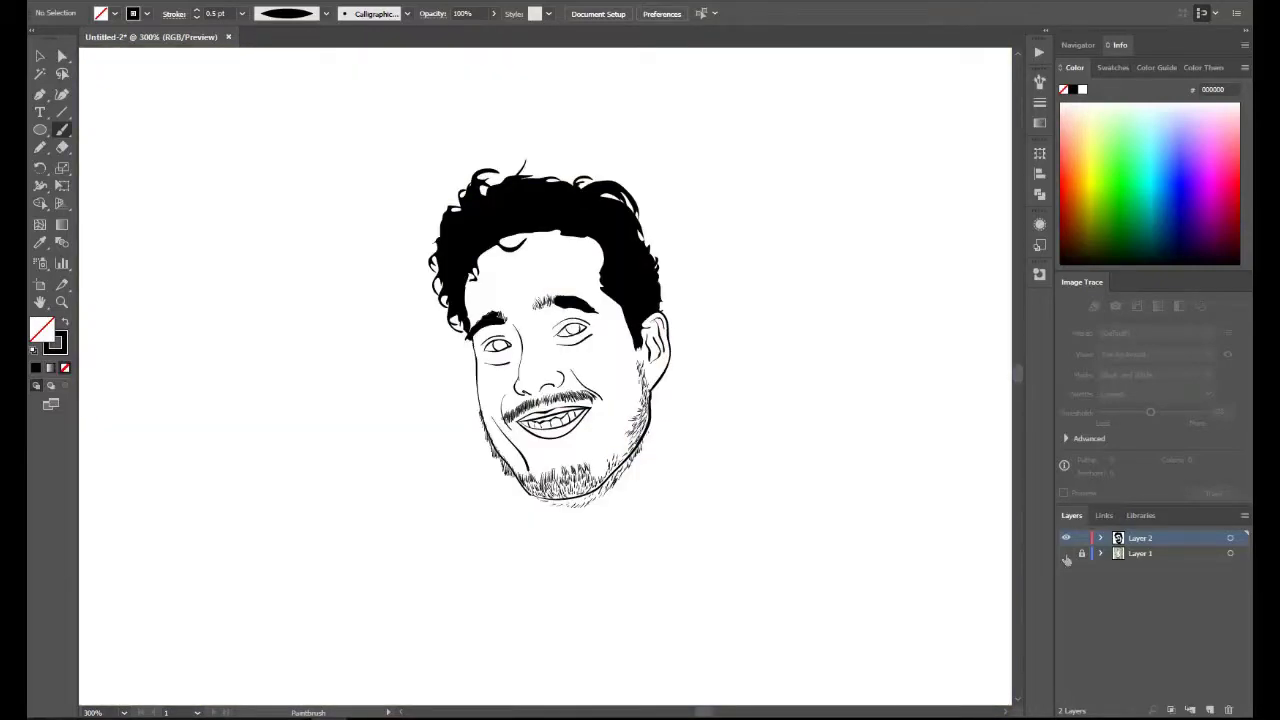
click(1066, 554)
click(124, 713)
click(145, 420)
click(40, 56)
click(559, 488)
key(Delete)
Set the brush stroke to 0.25 pt and redraw the scalloped gum line above the teeth.
click(64, 130)
click(197, 18)
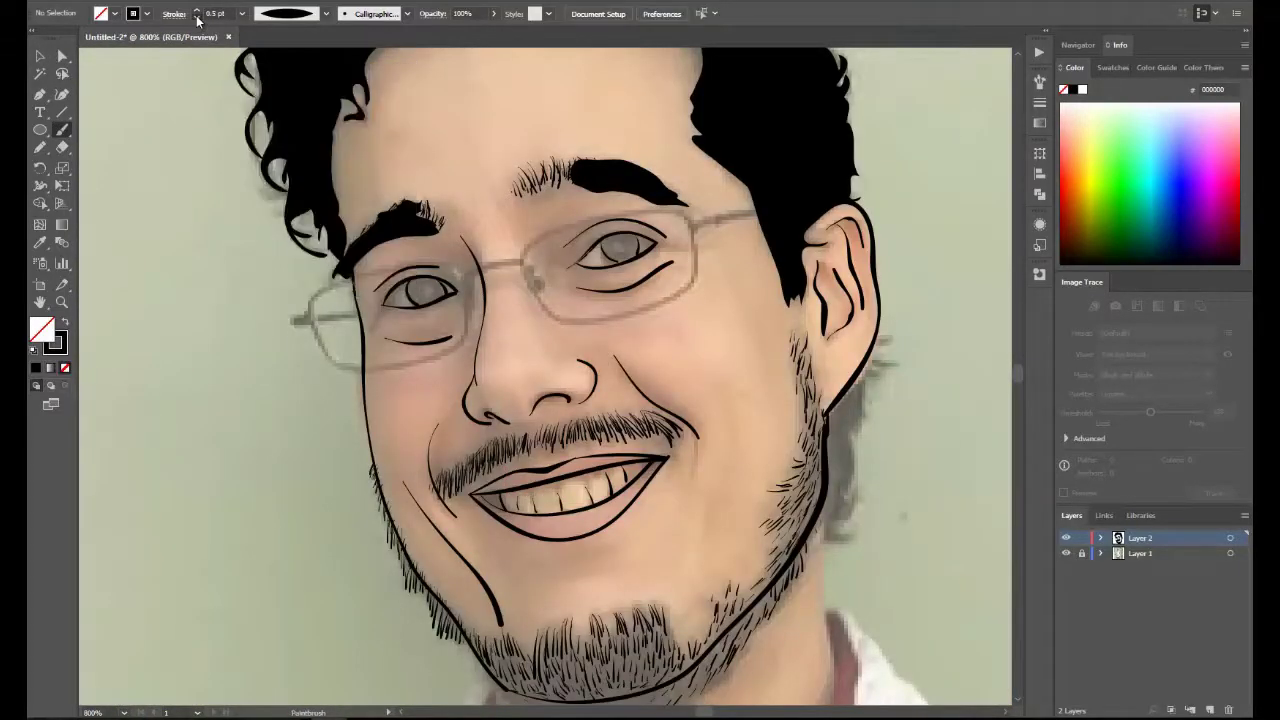
drag(590, 486, 504, 493)
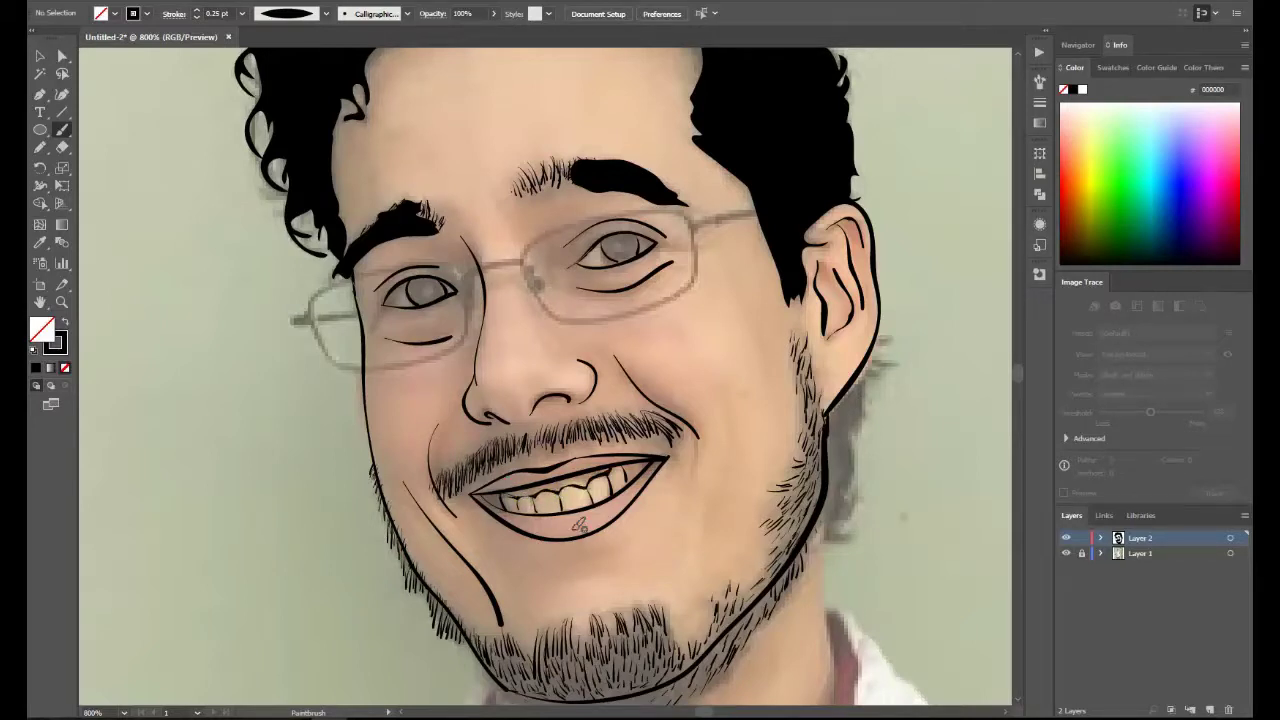
Outline the spiky hair behind the ear and neck with the Pencil tool and make it a solid black fill without stroke.
scroll(519, 484, down, 3)
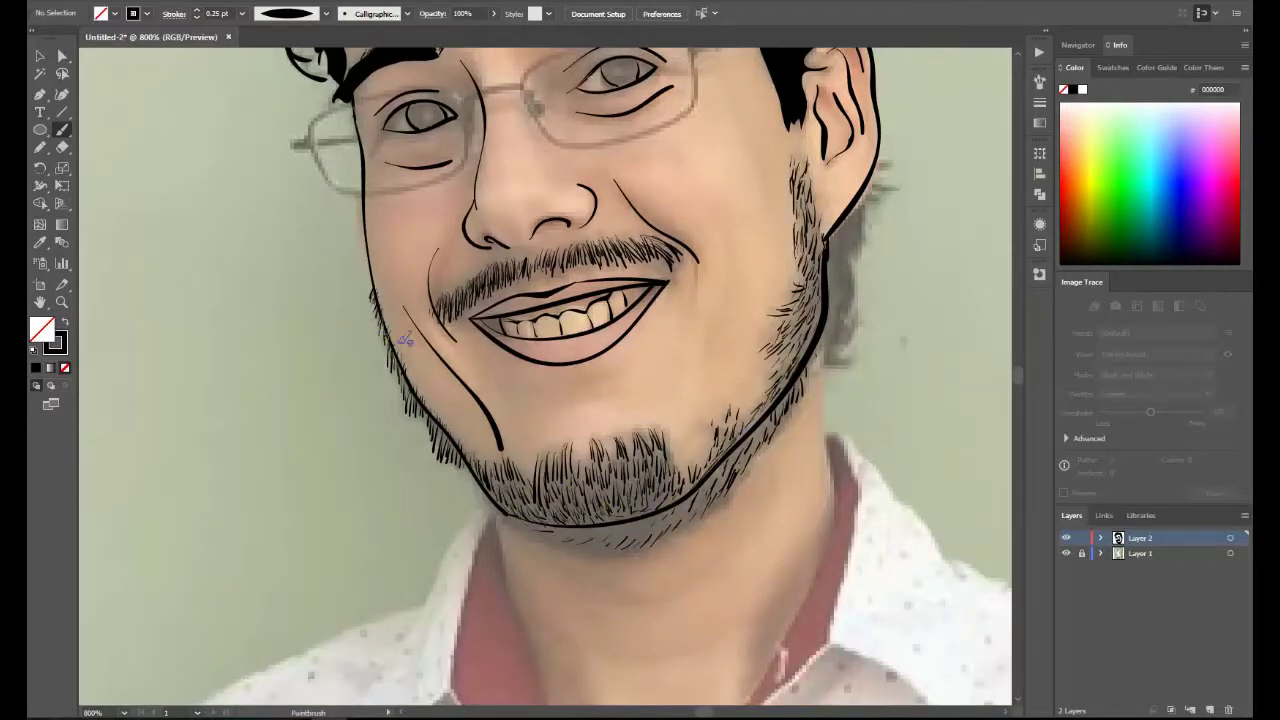
scroll(404, 340, up, 1)
key(n)
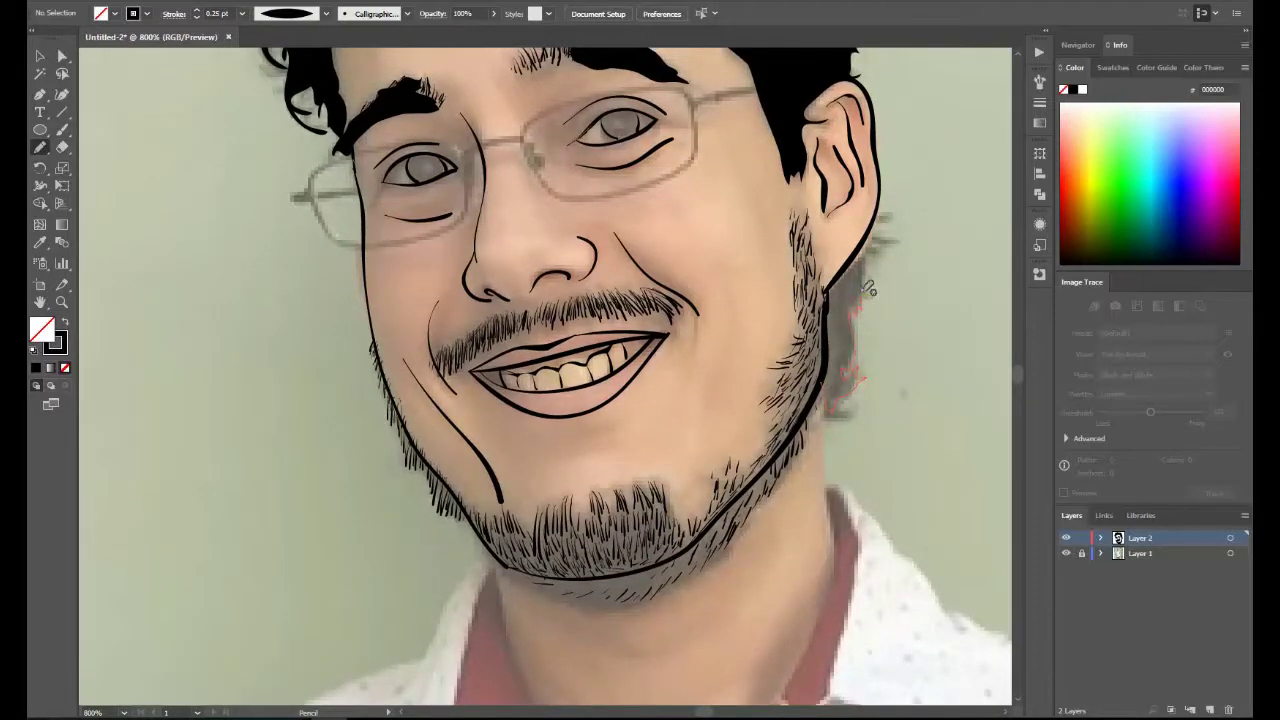
drag(884, 229, 892, 233)
scroll(700, 300, up, 1)
key(v)
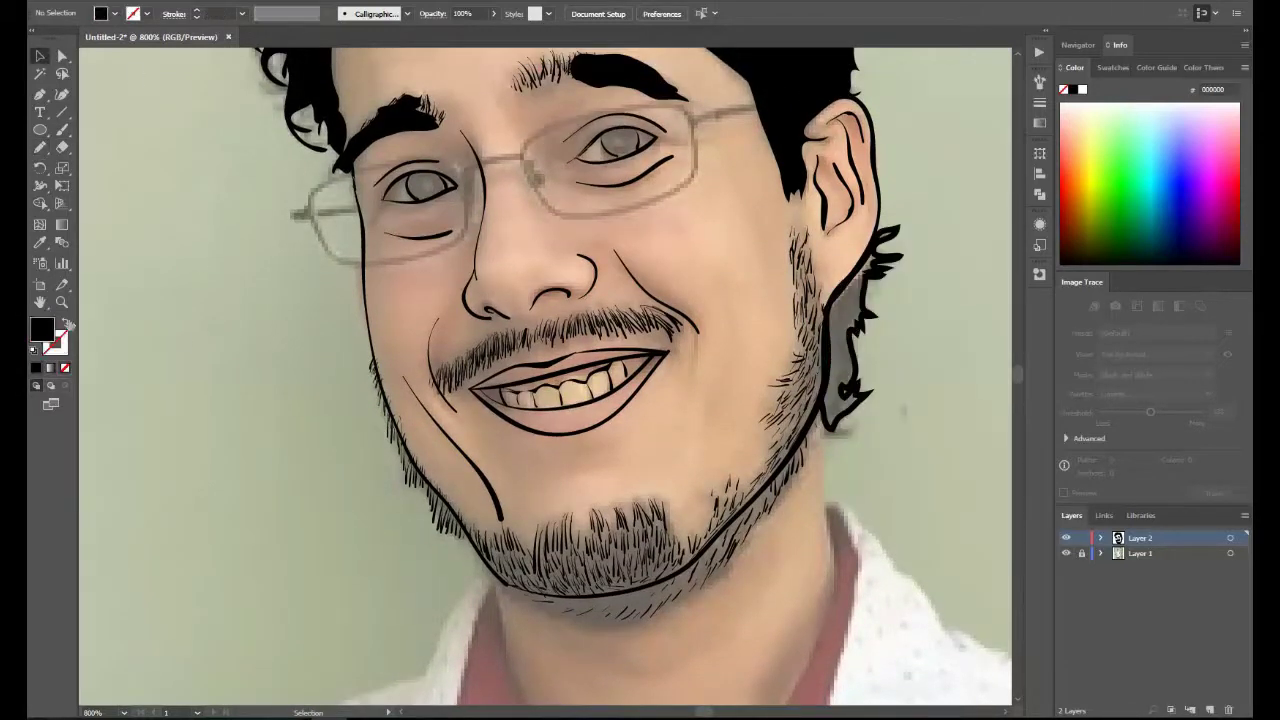
click(65, 322)
Add a solid black Pencil shape to the hair behind the jaw, and hide the photo layer to show only the drawing.
scroll(800, 477, down, 1)
key(n)
key(ctrl+shift+a)
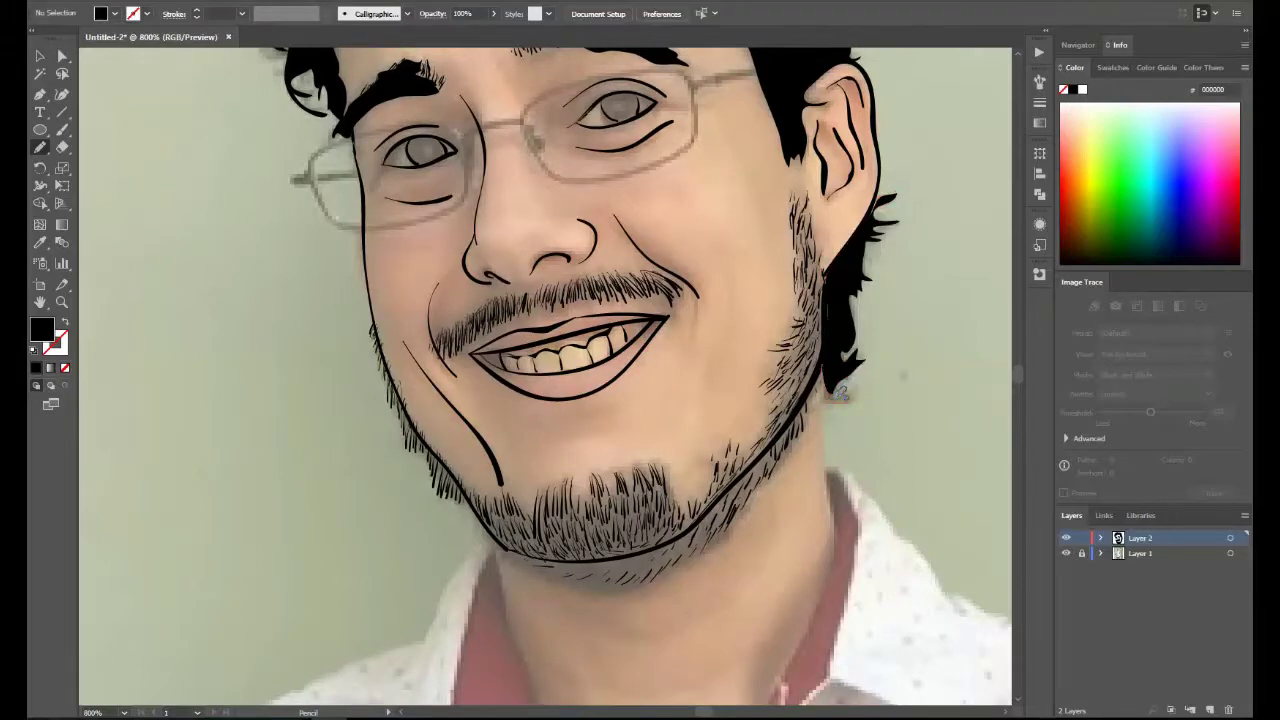
mouse_move(824, 370)
mouse_down()
mouse_move(830, 393)
mouse_move(836, 280)
mouse_up()
click(1066, 553)
key(ctrl+minus)
key(ctrl+minus)
scroll(317, 551, up, 3)
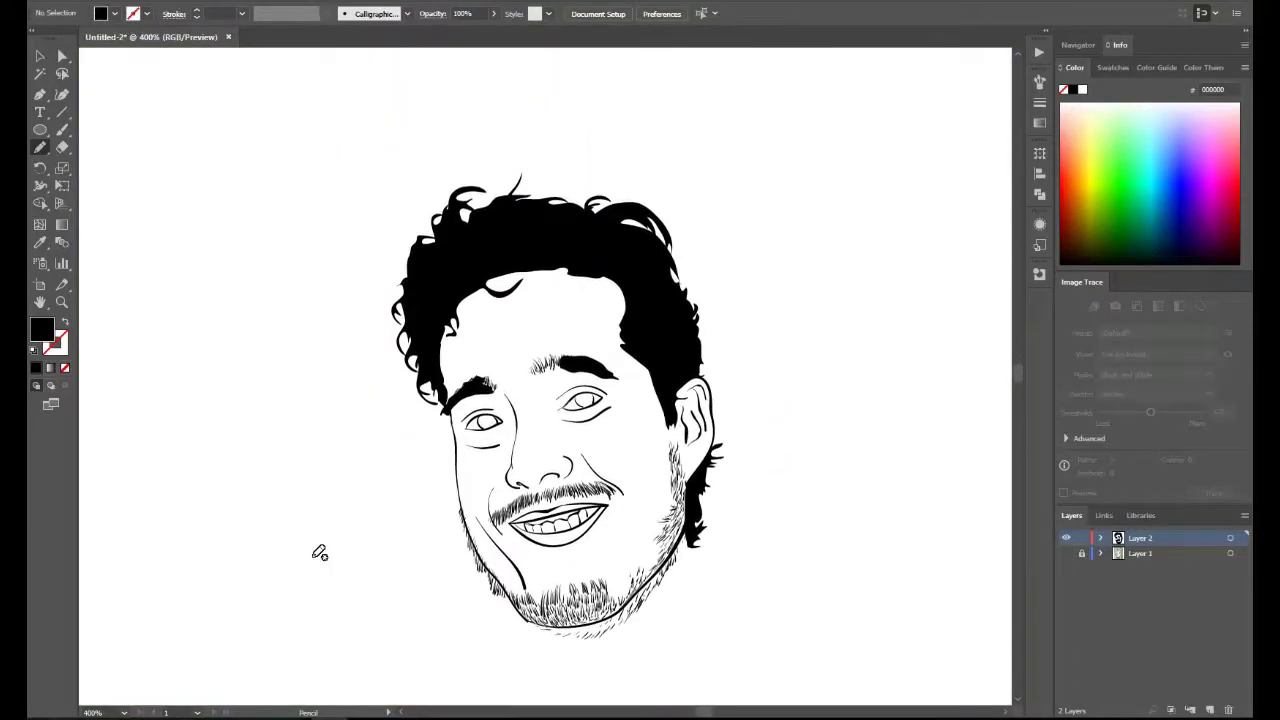
Draw the neck lines and the inner and outer edges of the shirt collar with a 1 pt black Paintbrush stroke and no fill.
key(b)
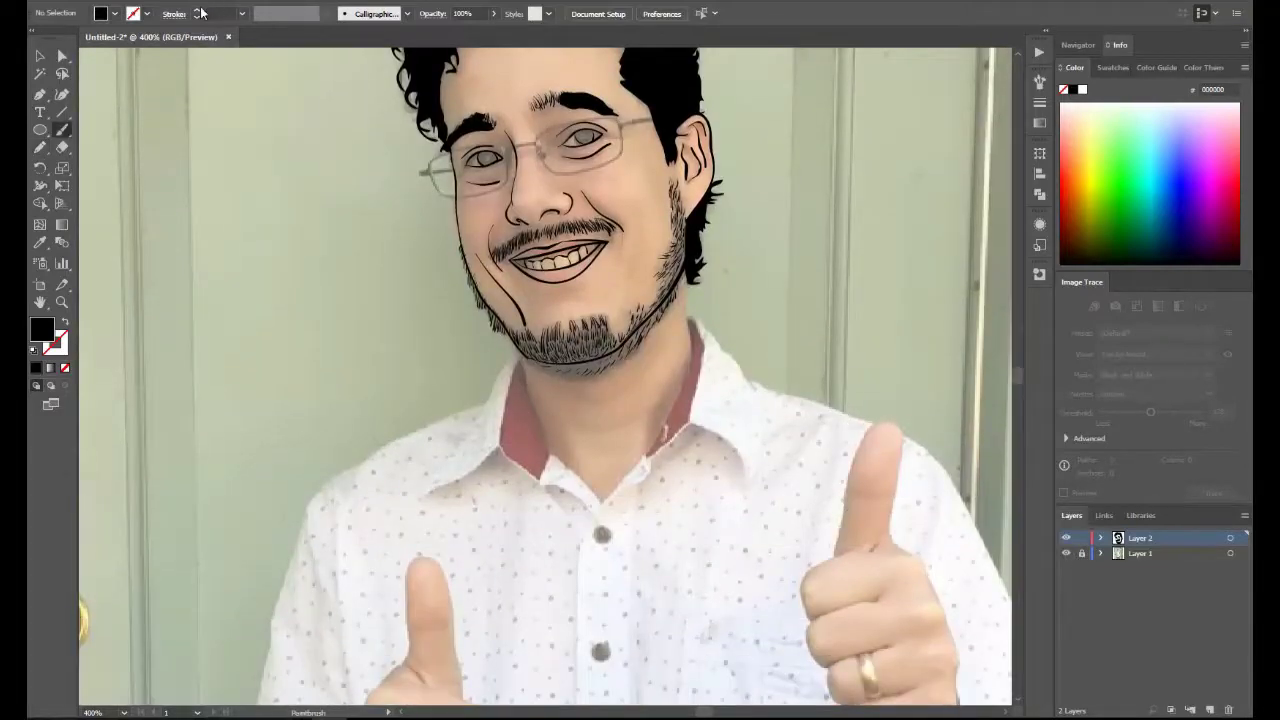
key(/)
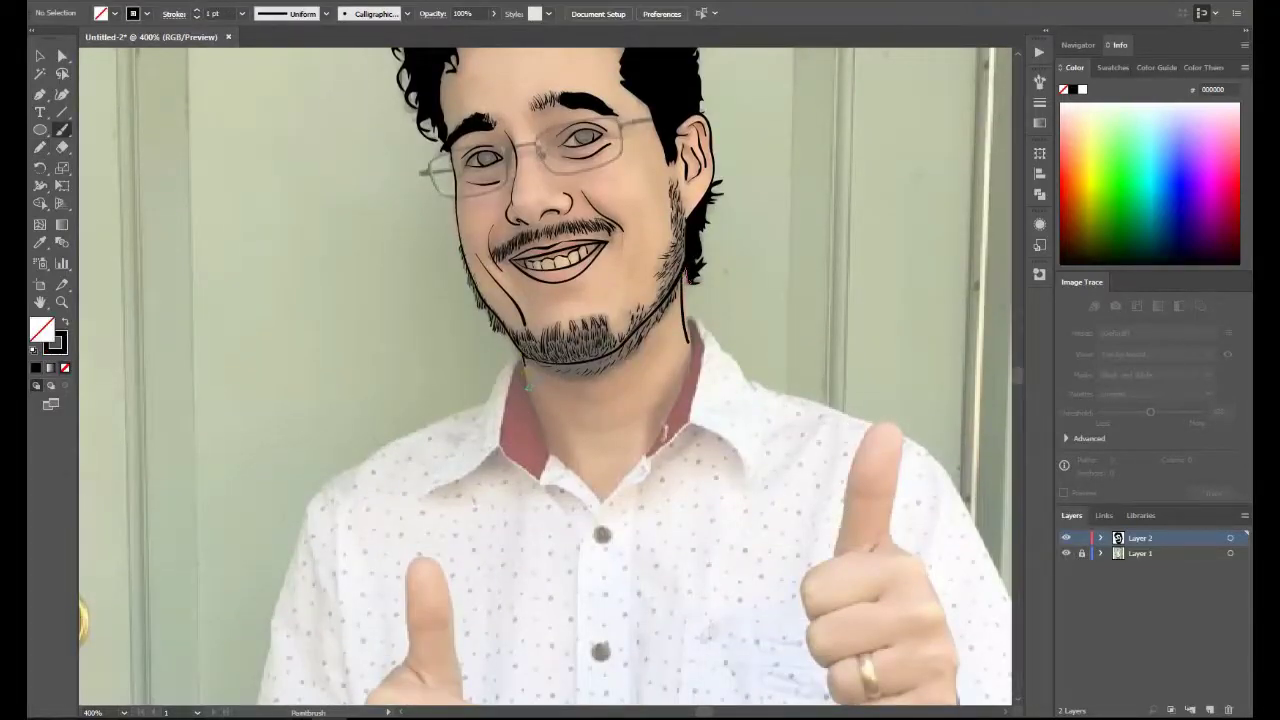
mouse_move(522, 358)
mouse_down()
mouse_move(597, 500)
mouse_move(692, 332)
mouse_move(567, 461)
mouse_move(590, 514)
mouse_up()
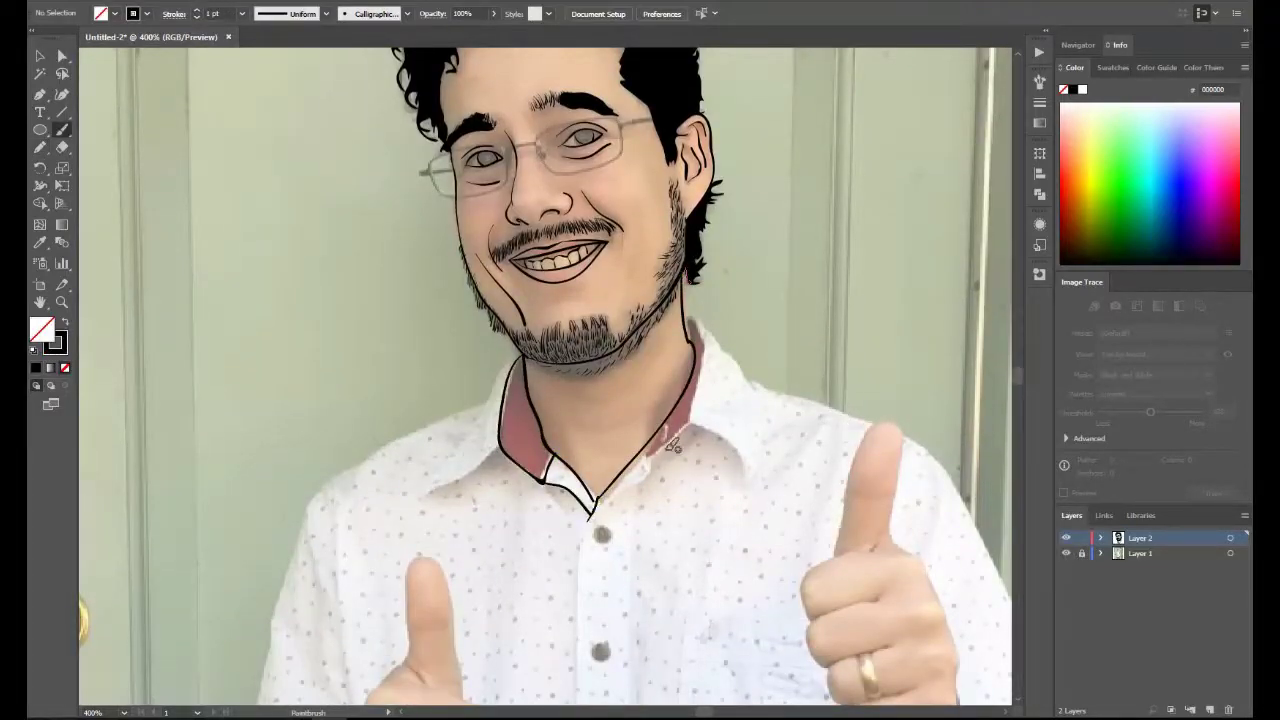
mouse_move(699, 324)
mouse_down()
mouse_move(662, 447)
mouse_move(590, 514)
mouse_up()
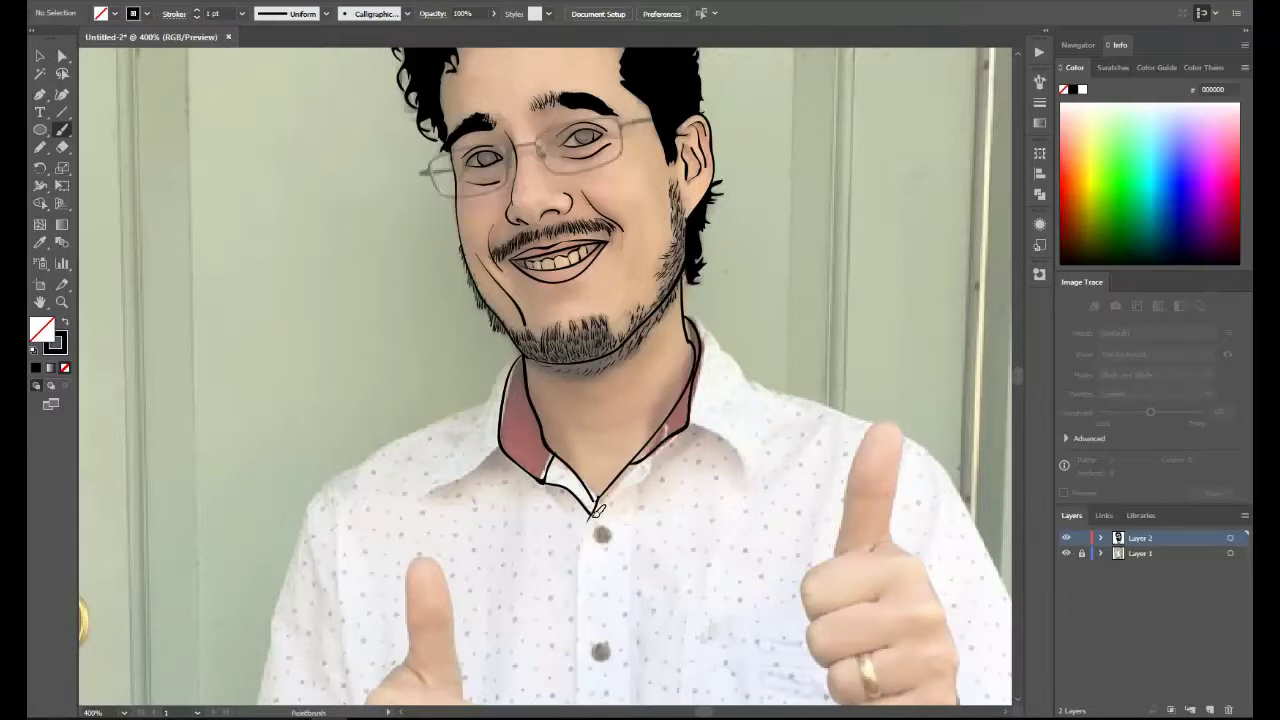
drag(636, 458, 748, 476)
drag(688, 318, 749, 477)
drag(500, 366, 424, 498)
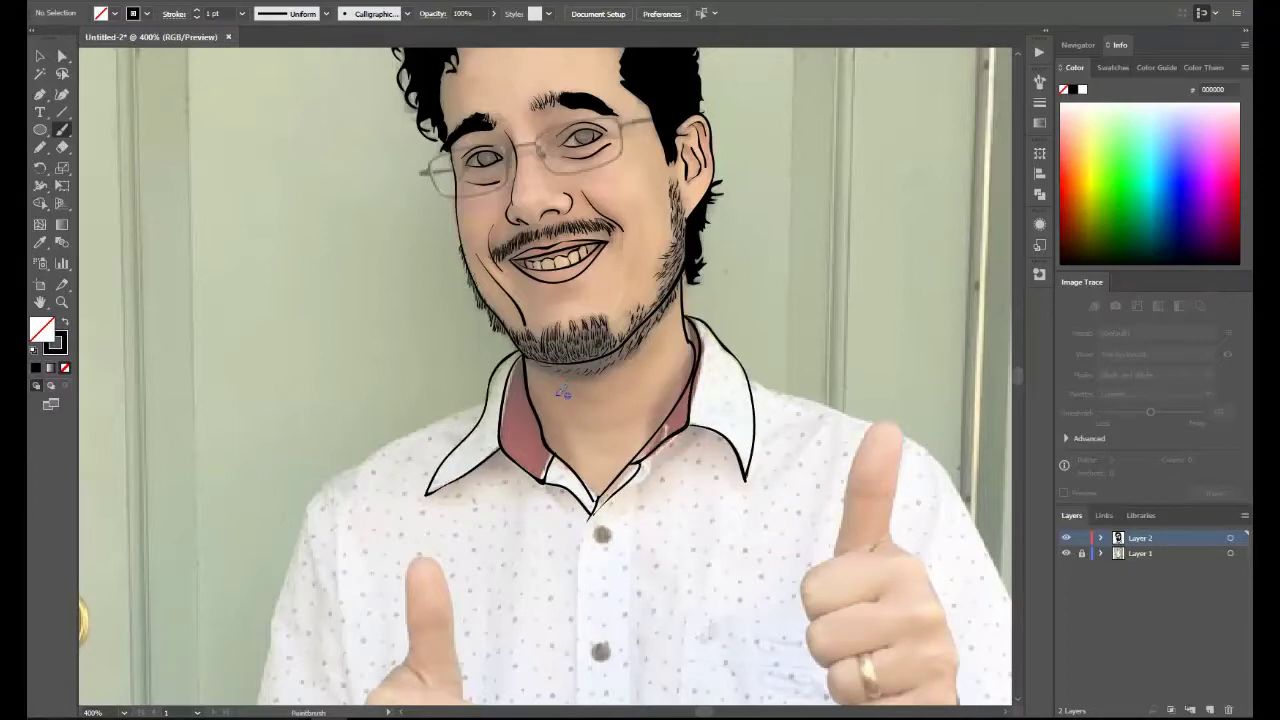
Trace the shoulder and outer sleeve edge of the man's right arm down to the elbow with the brush.
key(ctrl+shift+w)
key(ctrl+minus)
key(ctrl+minus)
key(ctrl+shift+w)
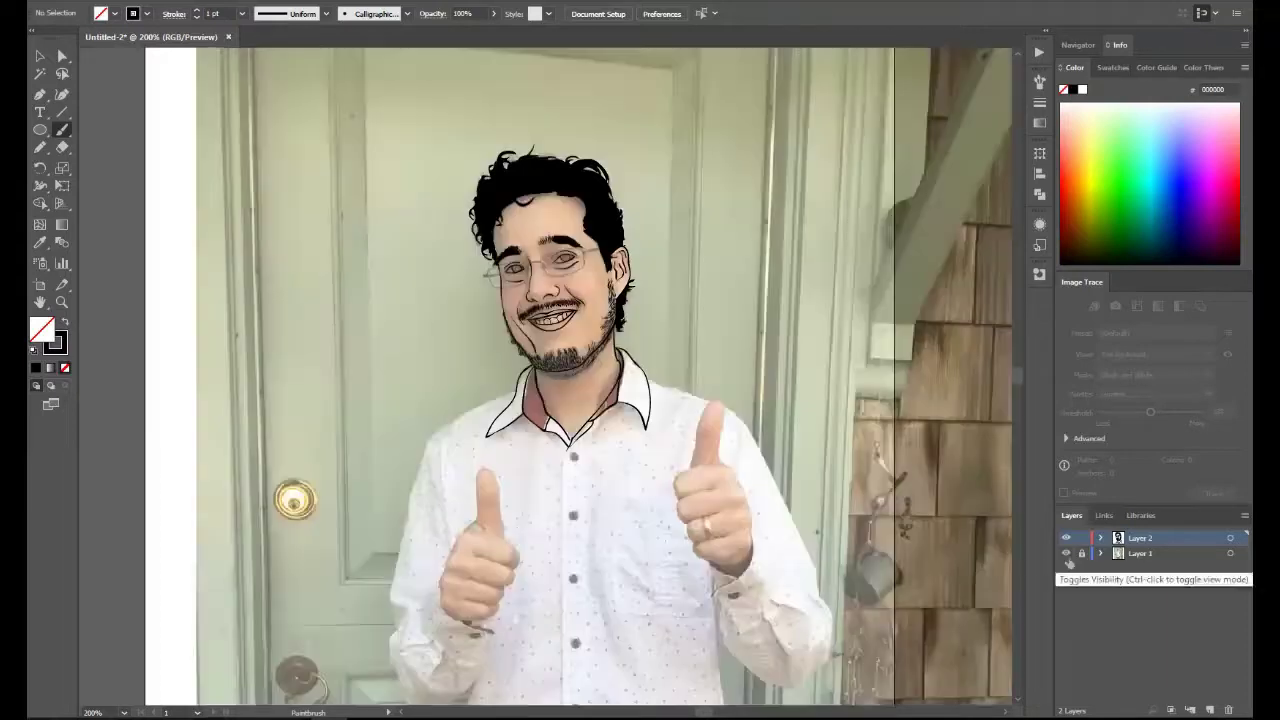
click(124, 712)
click(165, 400)
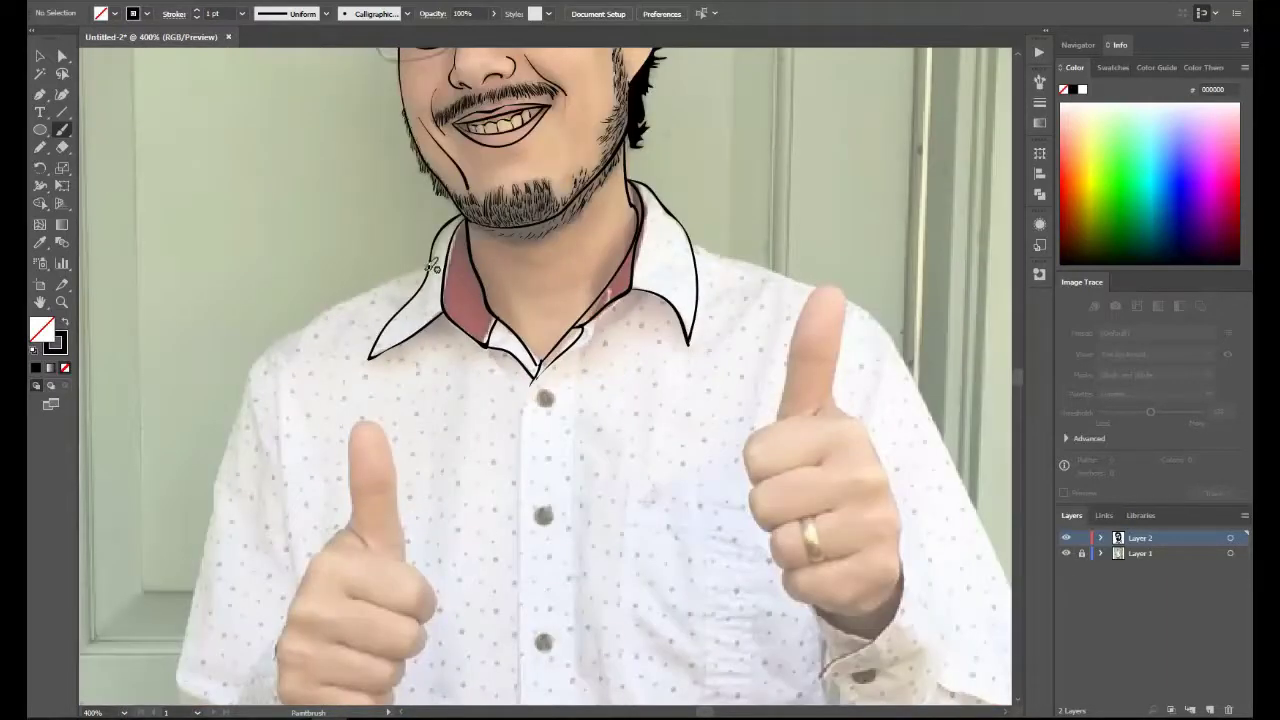
mouse_move(433, 266)
mouse_down()
mouse_move(234, 428)
mouse_move(180, 690)
mouse_move(180, 430)
mouse_move(185, 444)
mouse_up()
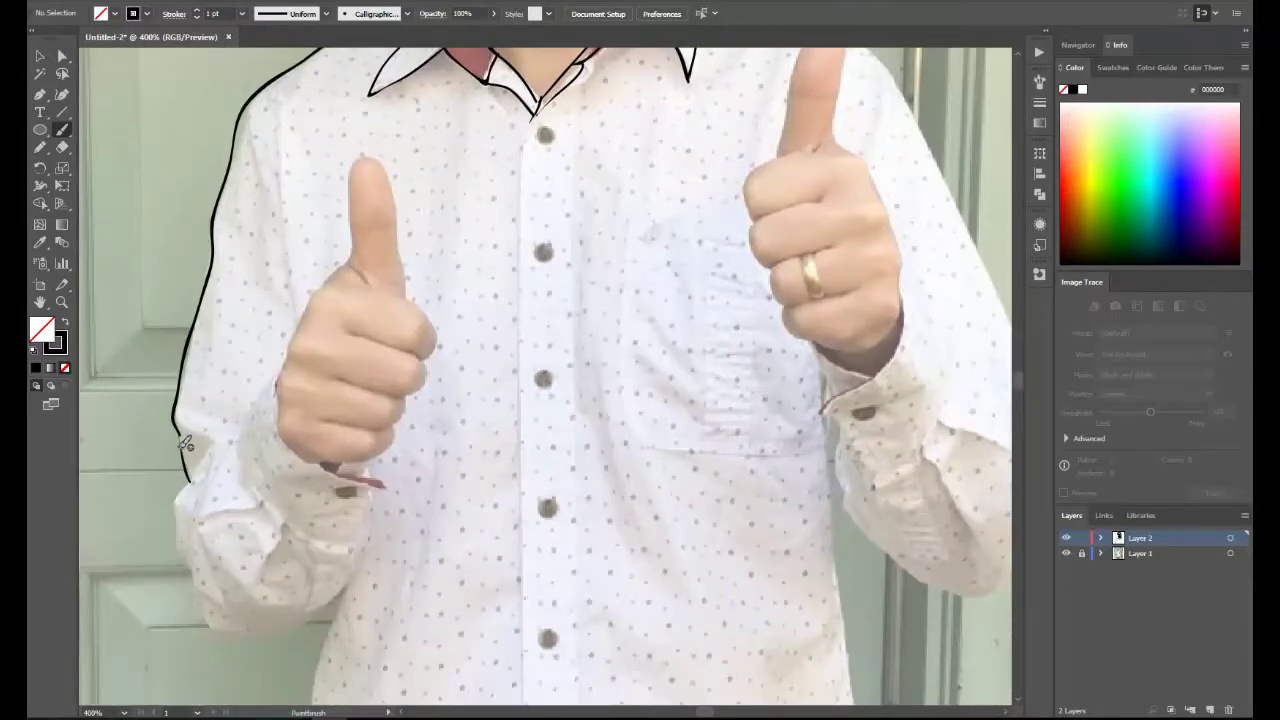
Draw the cuff, cuff button, elbow outline and fabric folds on the man's right sleeve.
mouse_move(285, 365)
mouse_down()
mouse_move(176, 526)
mouse_move(372, 516)
mouse_move(330, 463)
mouse_move(366, 472)
mouse_up()
drag(265, 500, 198, 518)
drag(258, 585, 285, 522)
mouse_move(285, 522)
mouse_down()
mouse_move(350, 548)
mouse_move(347, 588)
mouse_up()
mouse_move(257, 117)
mouse_down()
mouse_move(262, 245)
mouse_move(294, 312)
mouse_up()
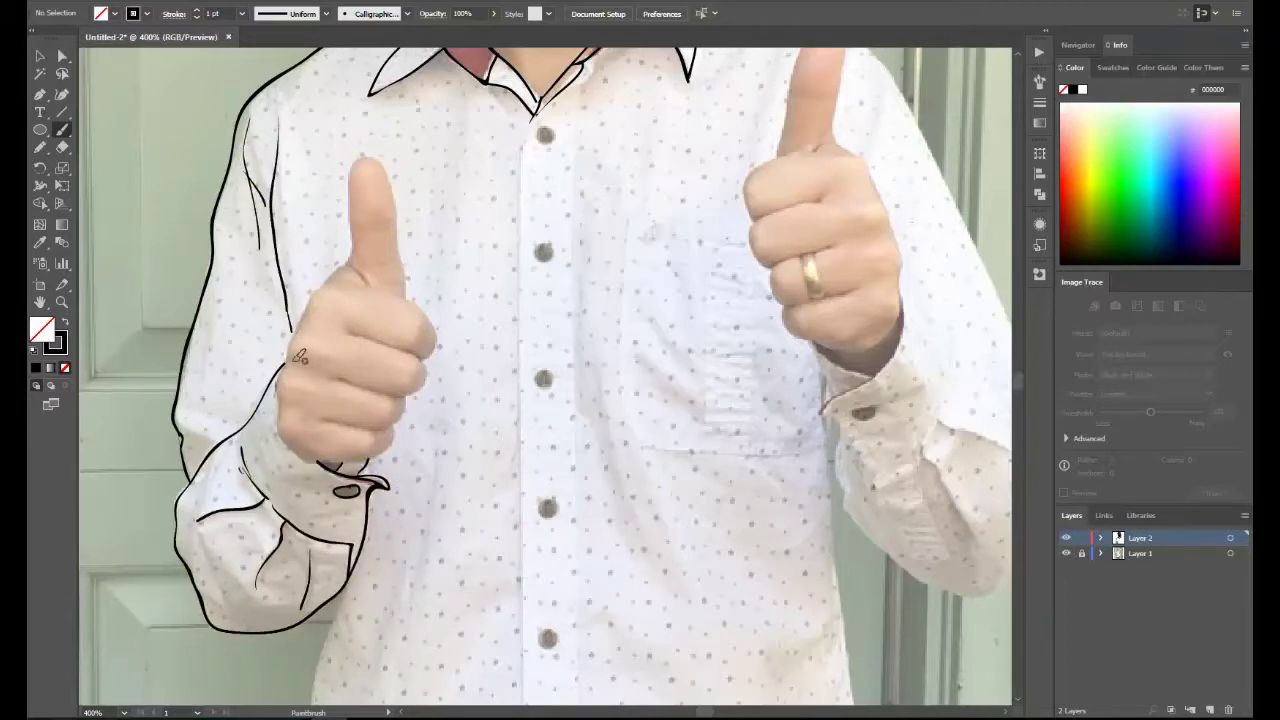
Outline the thumb, curled fingers and back of the man's right hand.
mouse_move(280, 390)
mouse_down()
mouse_move(318, 292)
mouse_move(397, 205)
mouse_move(405, 295)
mouse_move(436, 350)
mouse_move(330, 381)
mouse_up()
drag(428, 395, 329, 426)
mouse_move(280, 392)
mouse_down()
mouse_move(345, 462)
mouse_move(394, 428)
mouse_up()
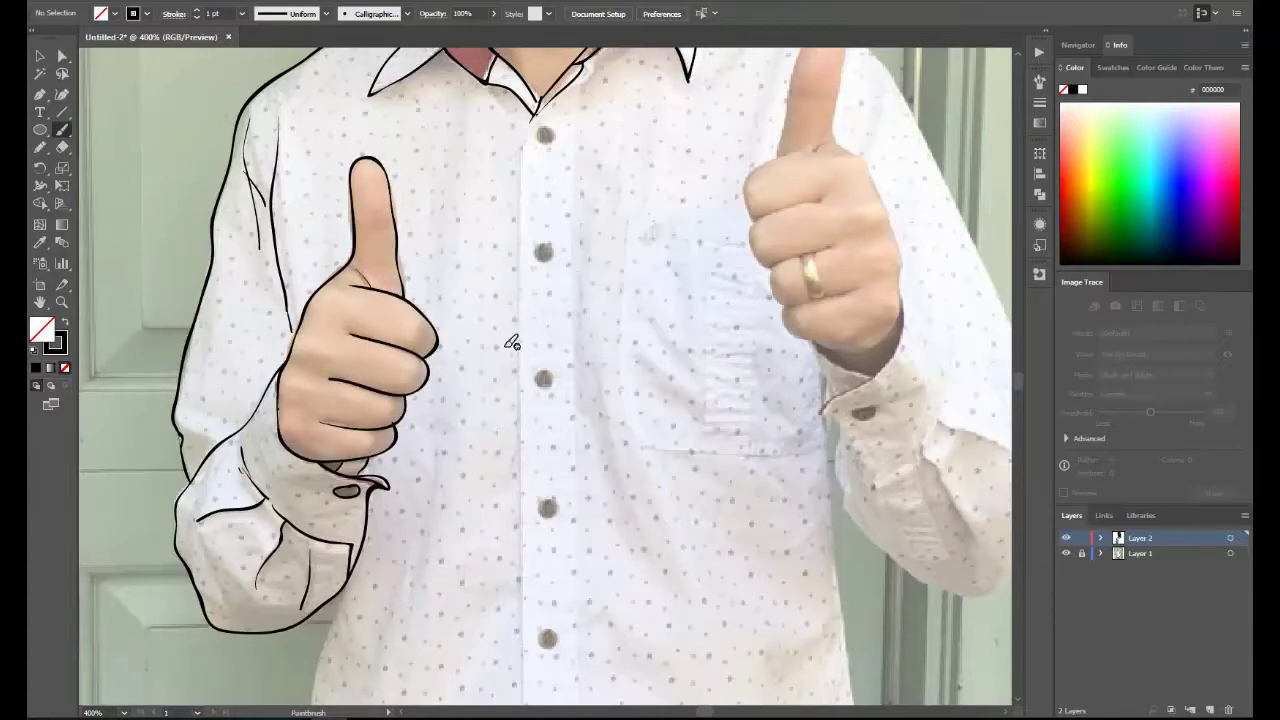
Draw the shirt's side edge below the right elbow, the front button placket line and four buttons.
drag(347, 590, 333, 640)
drag(532, 115, 524, 636)
drag(535, 130, 537, 128)
drag(535, 248, 537, 246)
drag(537, 374, 539, 372)
drag(540, 499, 546, 500)
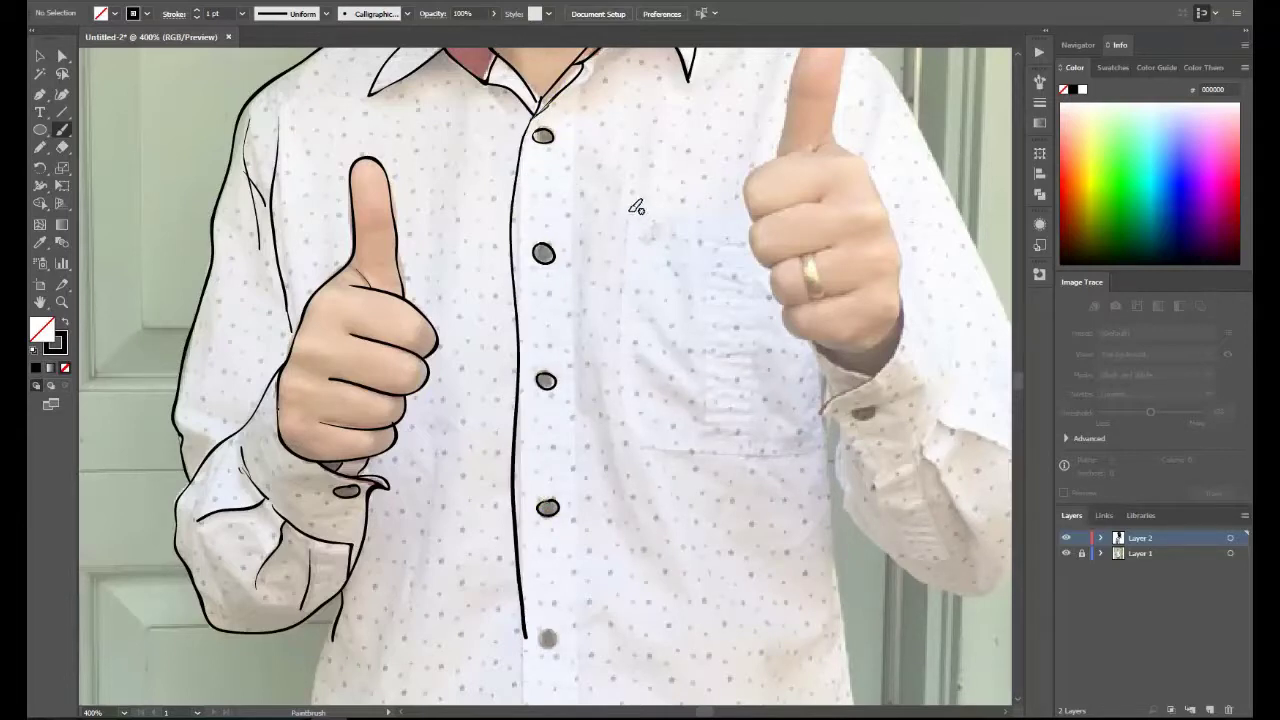
Draw the chest pocket outline with two vertical lines running down through it.
drag(631, 212, 752, 216)
mouse_move(628, 215)
mouse_down()
mouse_move(614, 343)
mouse_move(812, 452)
mouse_up()
drag(700, 218, 698, 455)
drag(755, 220, 746, 452)
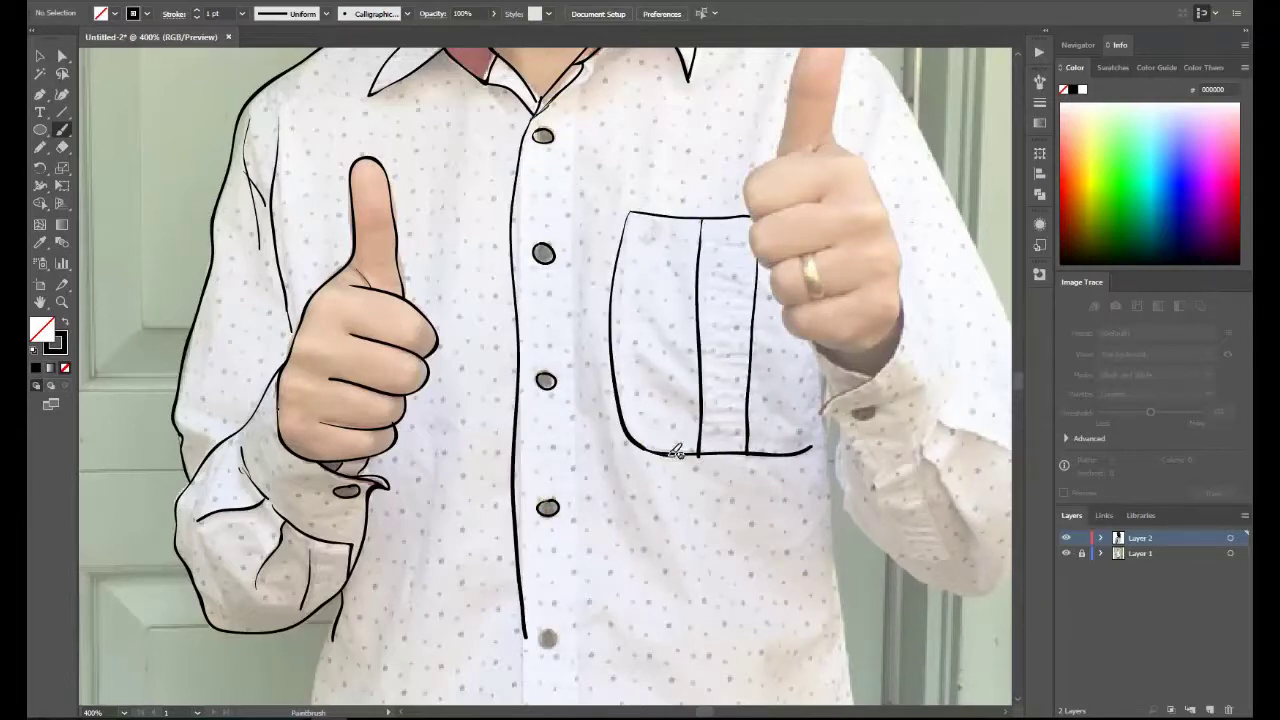
Trace the shoulder and outer sleeve edge of the man's left arm down to the elbow.
click(1066, 553)
key(ctrl+minus)
key(ctrl+minus)
key(ctrl+minus)
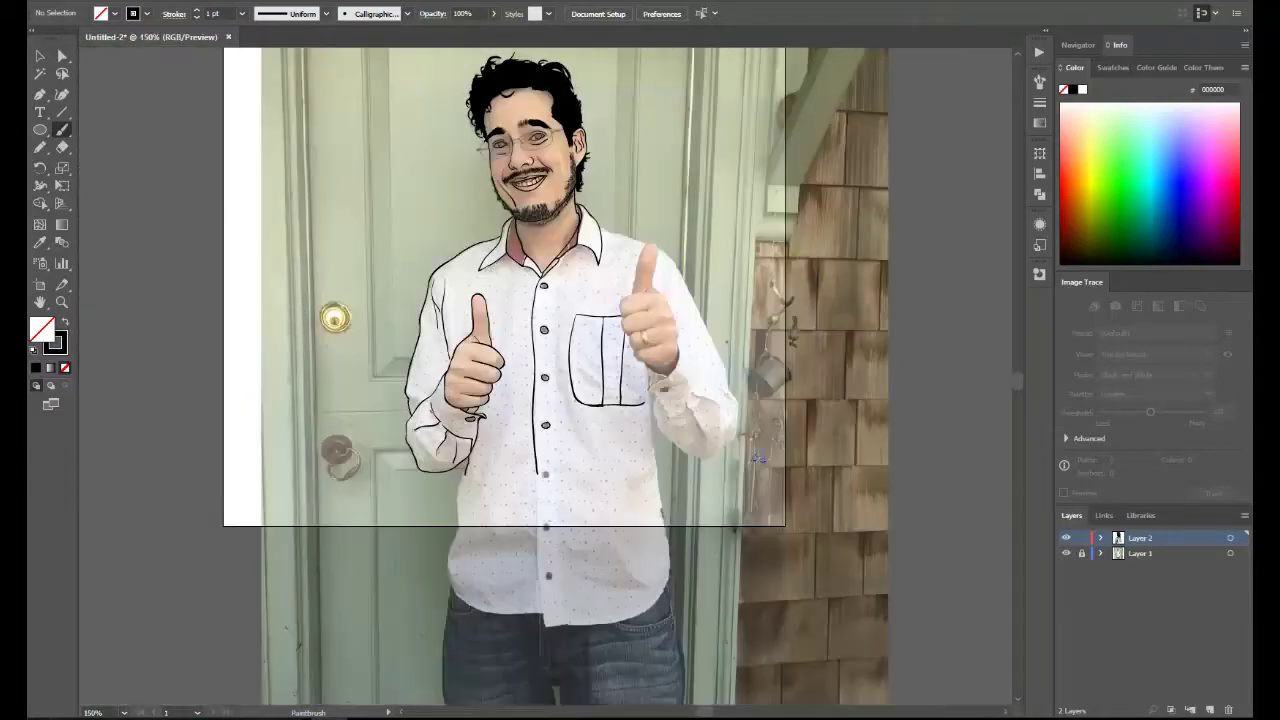
click(124, 712)
click(150, 438)
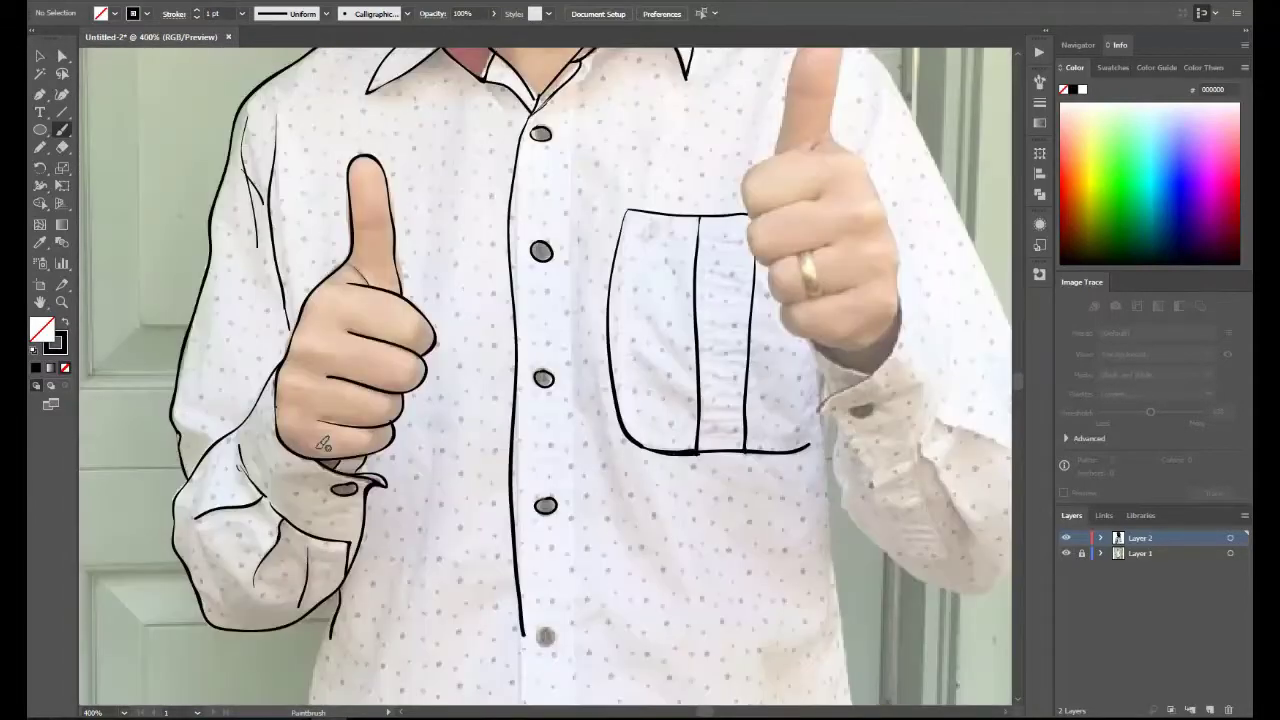
drag(738, 428, 478, 513)
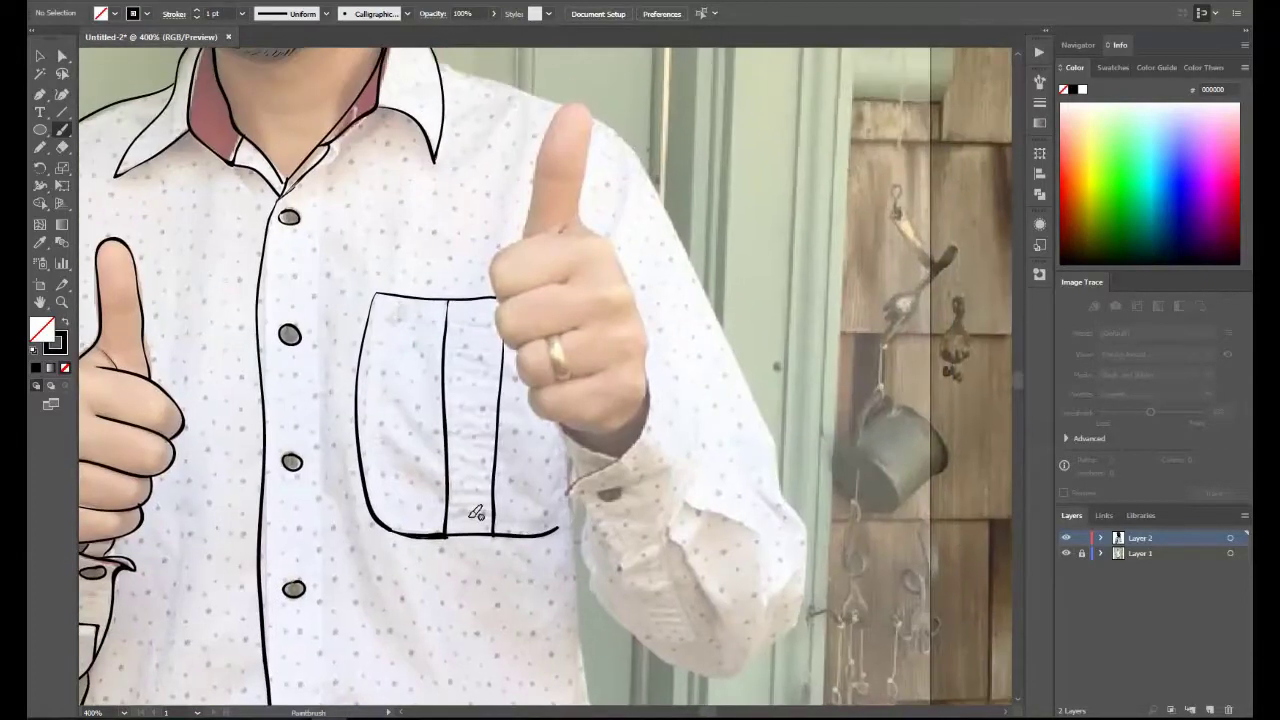
mouse_move(592, 116)
mouse_down()
mouse_move(705, 290)
mouse_move(786, 494)
mouse_up()
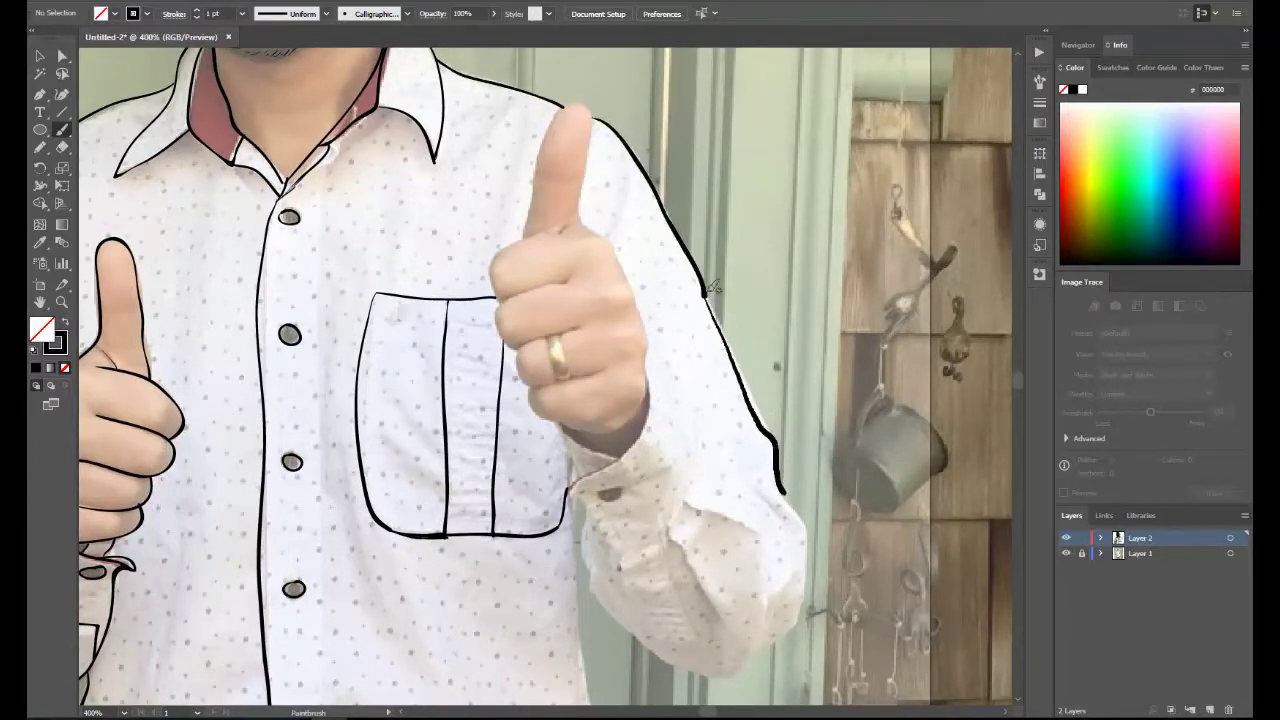
Draw the cuff with its button and placket and the first elbow folds on the man's left sleeve.
drag(698, 428, 778, 524)
drag(650, 390, 568, 492)
mouse_move(565, 426)
mouse_down()
mouse_move(572, 490)
mouse_move(664, 522)
mouse_up()
drag(600, 488, 660, 470)
mouse_move(697, 430)
mouse_down()
mouse_move(660, 512)
mouse_move(680, 510)
mouse_up()
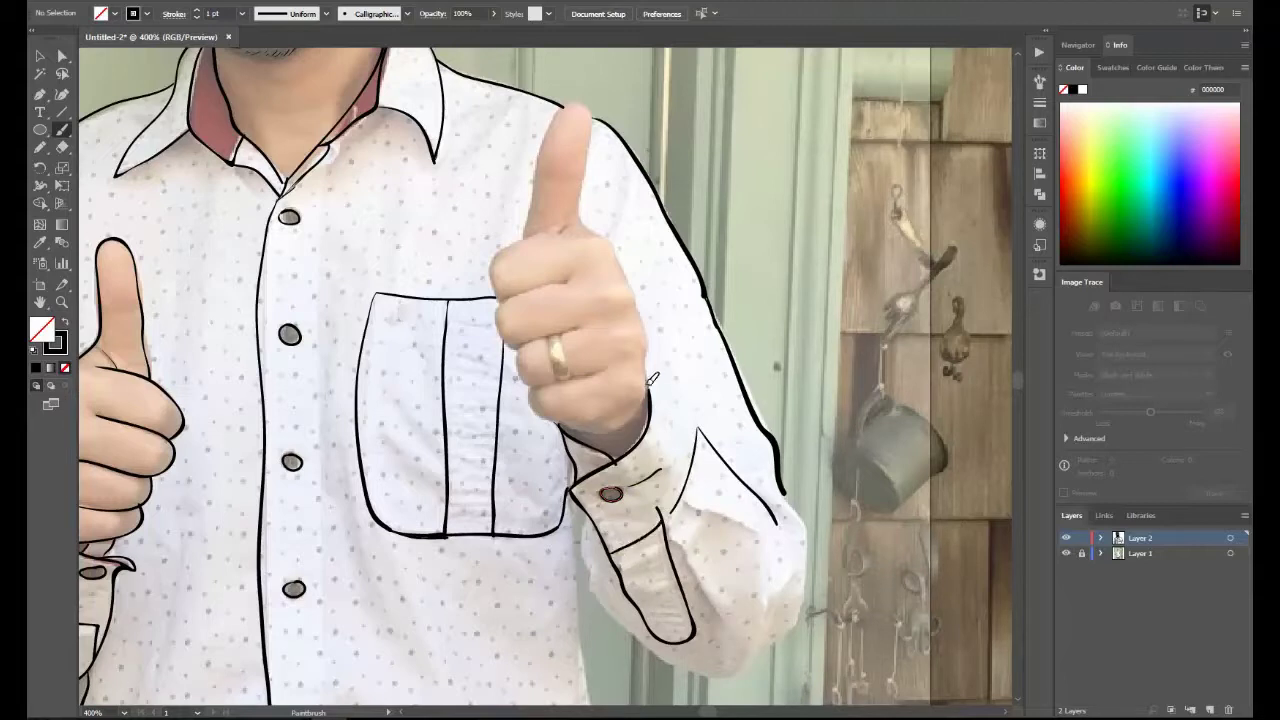
Complete the man's left sleeve with its remaining folds and lower elbow outline, and draw the shirt's side edge beneath it.
mouse_move(648, 376)
mouse_down()
mouse_move(700, 432)
mouse_move(757, 533)
mouse_up()
drag(657, 508, 716, 622)
drag(577, 498, 742, 672)
mouse_move(779, 488)
mouse_down()
mouse_move(802, 636)
mouse_move(742, 672)
mouse_up()
drag(580, 512, 585, 700)
Outline the man's left thumbs-up hand with its finger lines and ring, and check the drawing without the photo layer.
drag(552, 228, 490, 298)
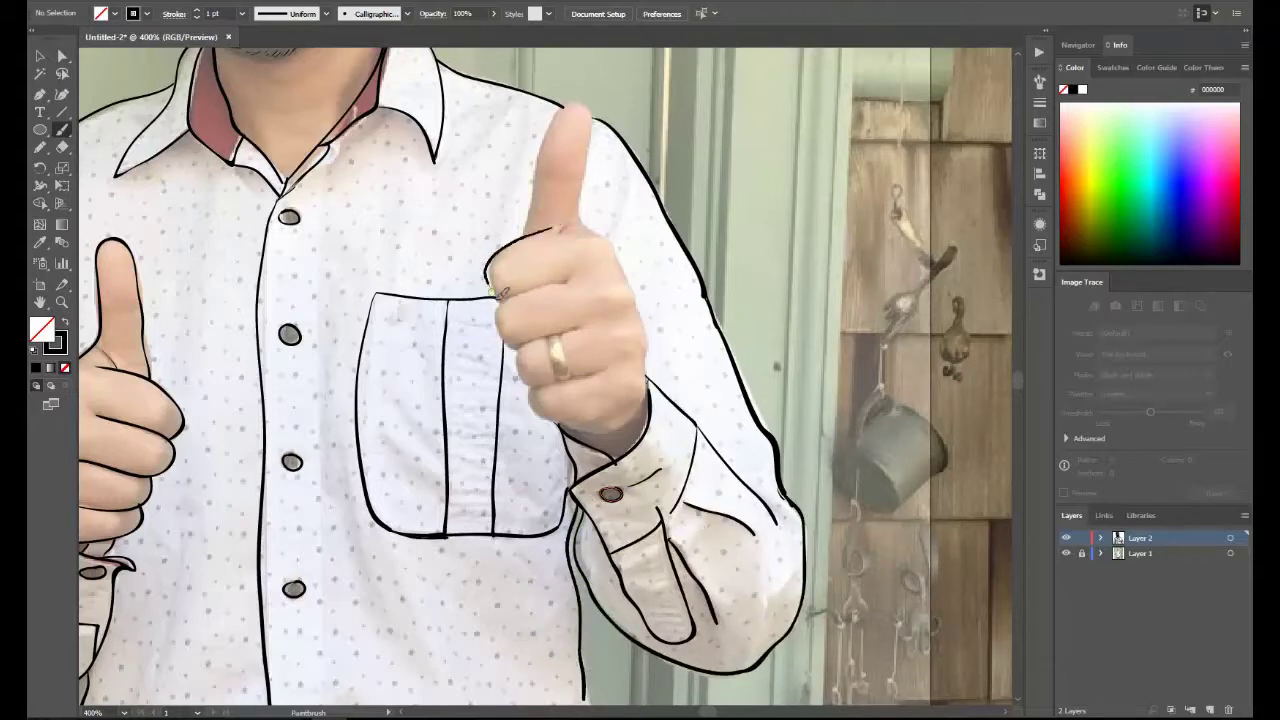
drag(568, 278, 508, 350)
mouse_move(576, 326)
mouse_down()
mouse_move(530, 402)
mouse_move(650, 360)
mouse_move(578, 212)
mouse_move(596, 380)
mouse_move(576, 382)
mouse_up()
mouse_move(527, 235)
mouse_down()
mouse_move(572, 104)
mouse_move(593, 125)
mouse_up()
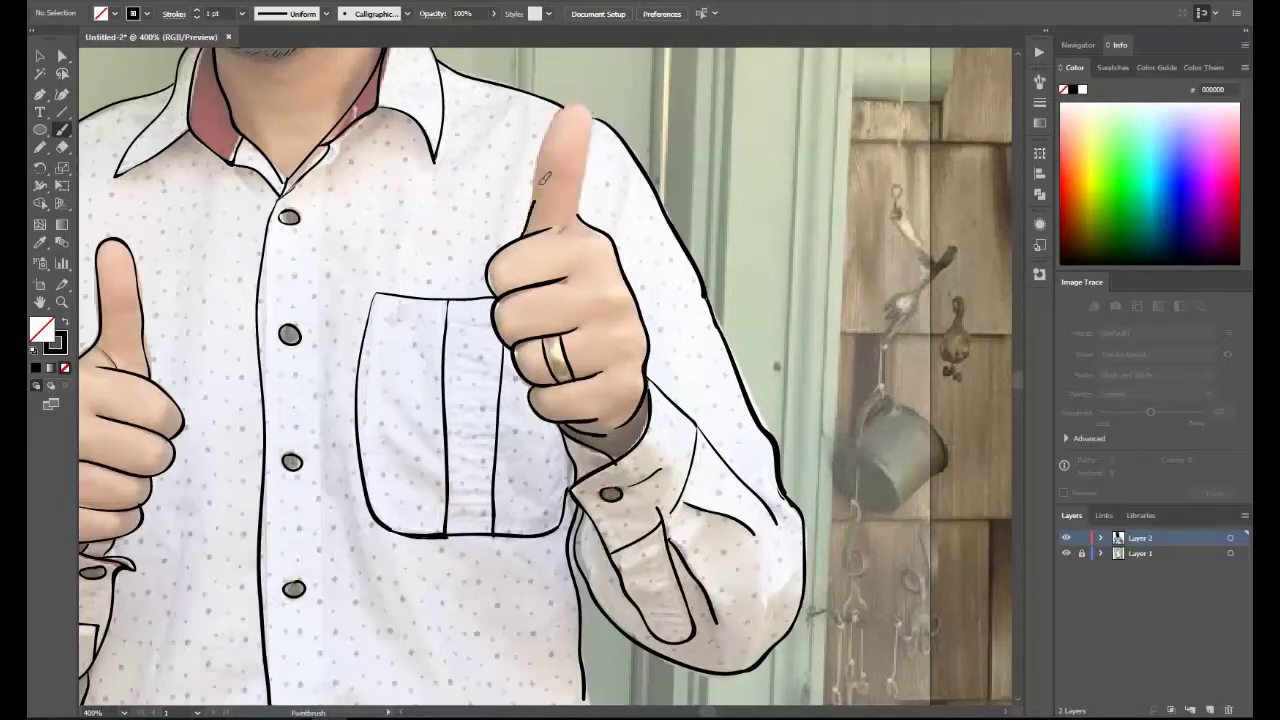
click(123, 712)
click(148, 486)
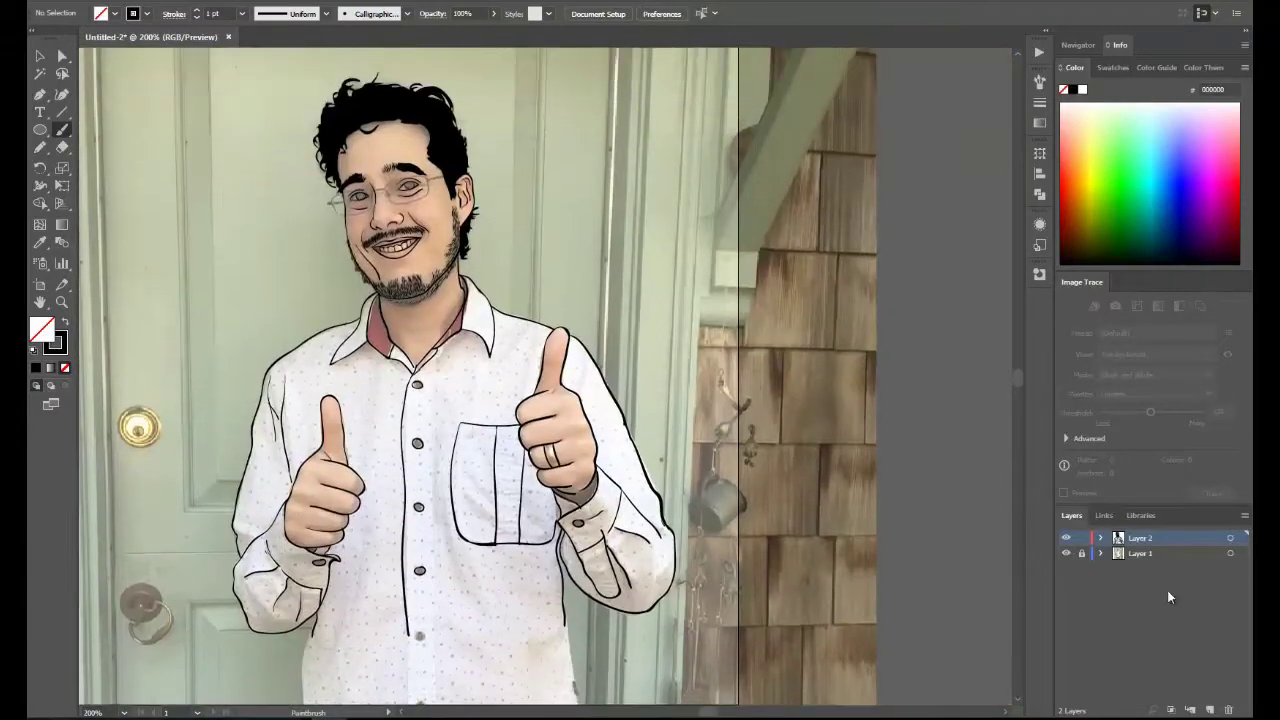
click(1066, 553)
click(1066, 553)
Close off the lower shirt with one curved line from side edge to side edge, replacing the first attempt.
click(123, 712)
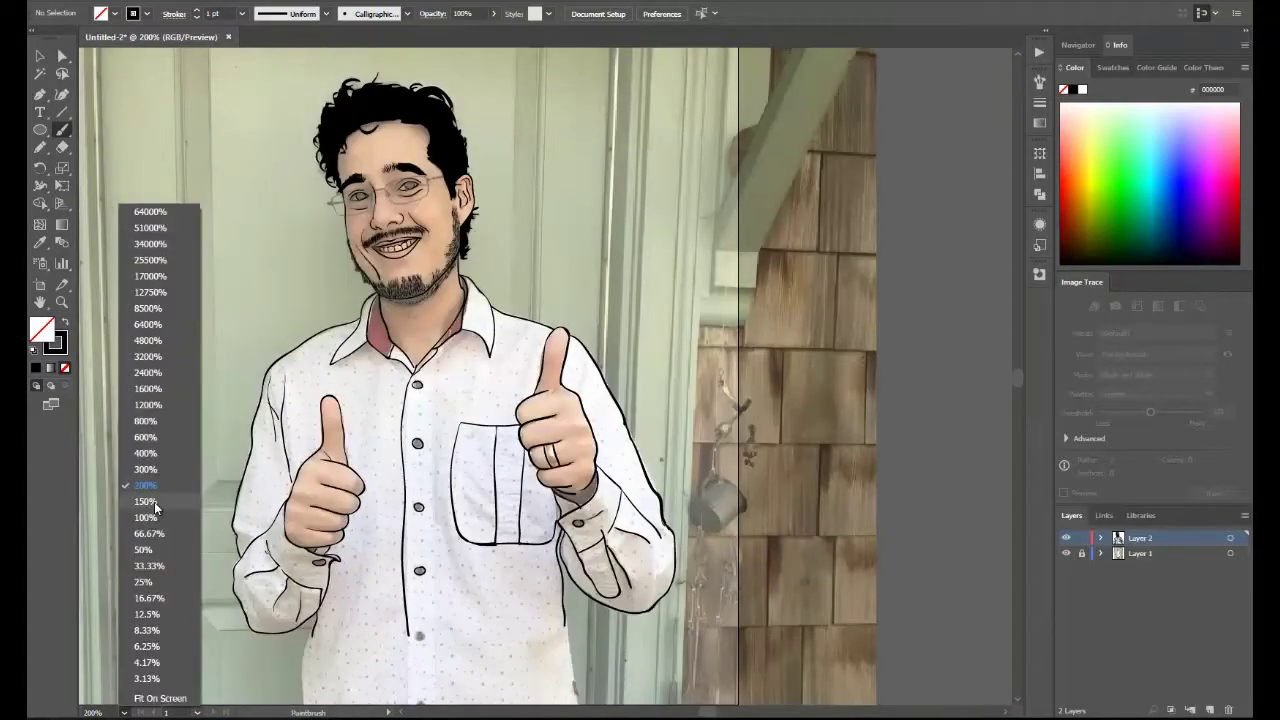
click(152, 455)
scroll(497, 546, down, 5)
scroll(497, 546, left, 2)
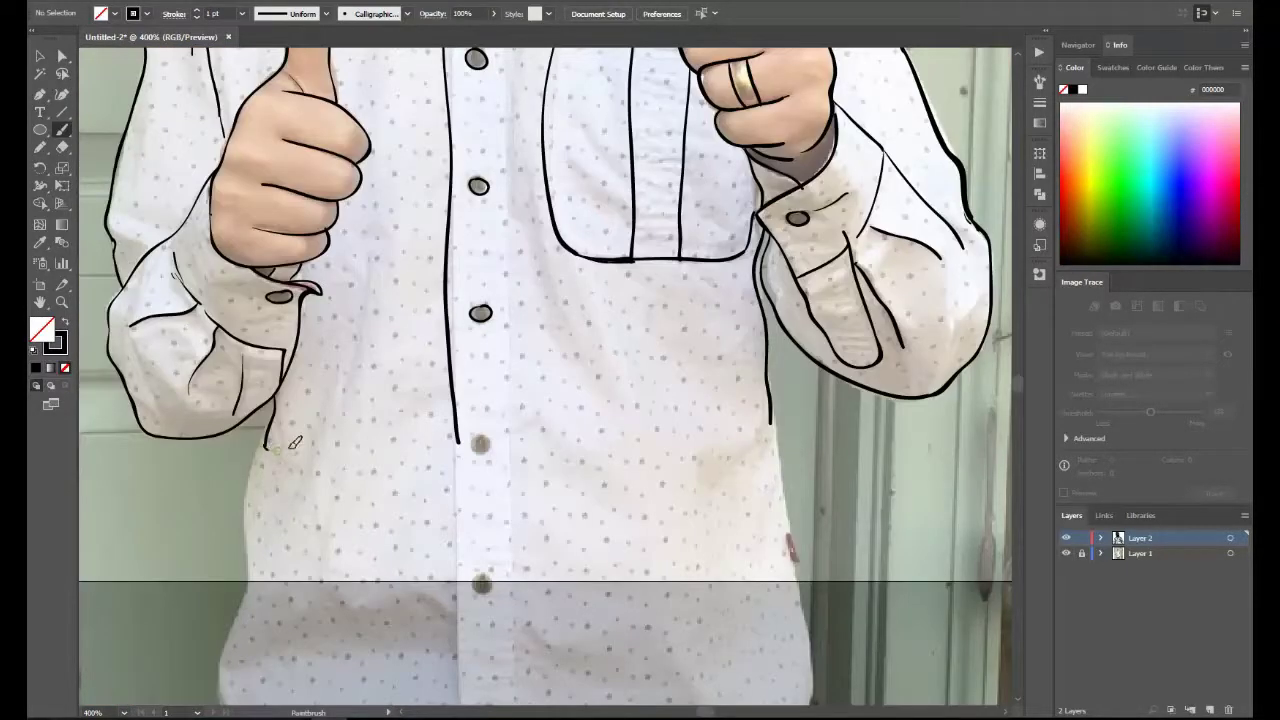
drag(268, 444, 770, 416)
key(ctrl+z)
drag(270, 436, 762, 362)
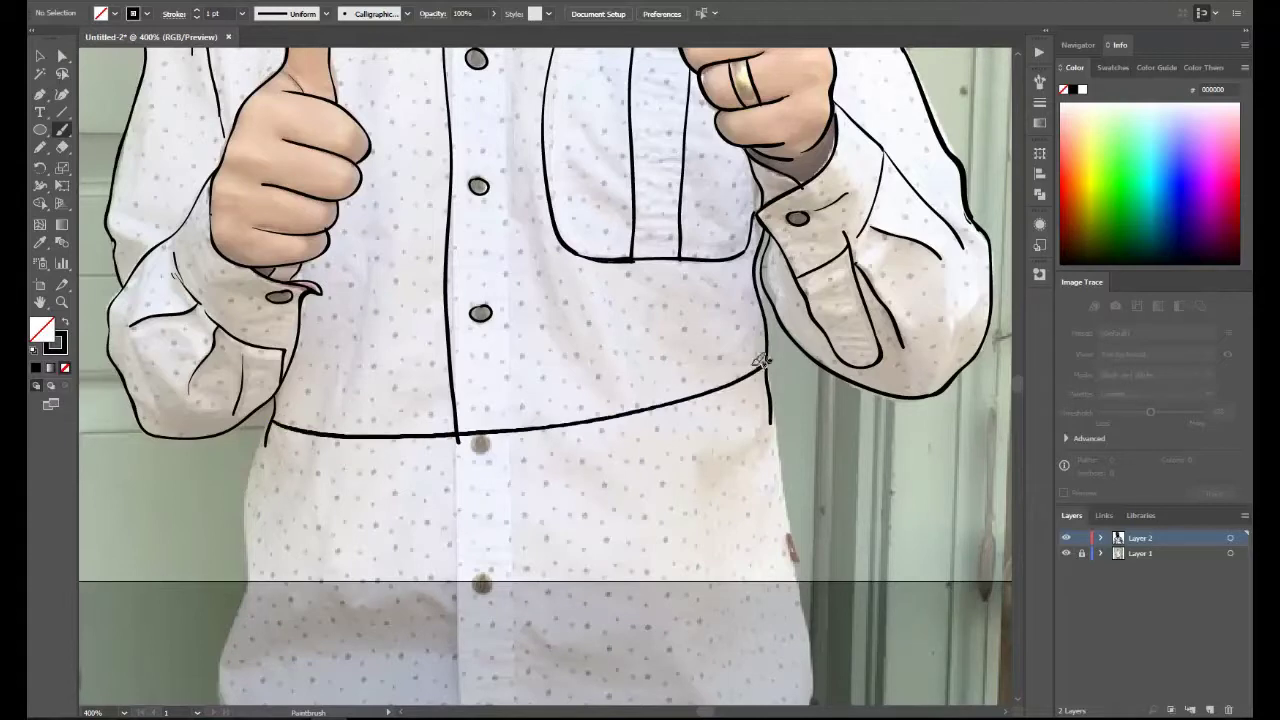
Draw the glasses' frames, bridge and temples over the eyes, and hide the photo layer.
scroll(762, 362, up, 7)
scroll(314, 345, up, 1)
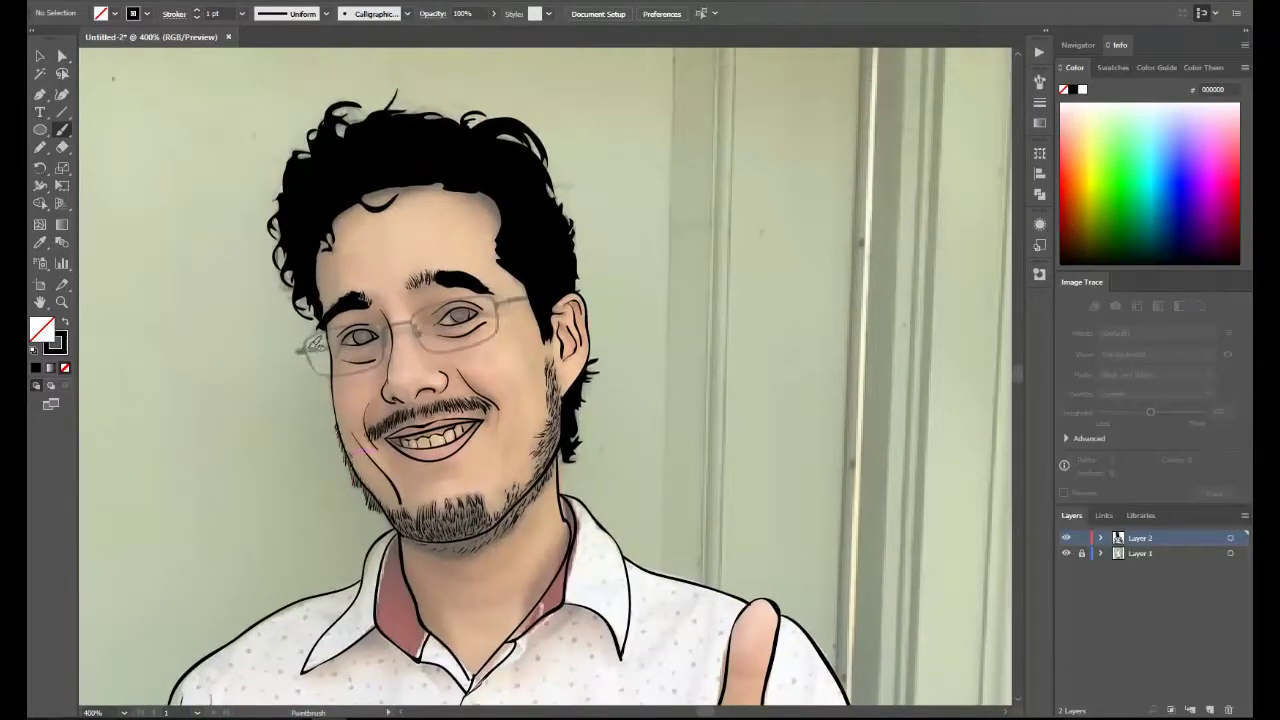
drag(318, 326, 302, 350)
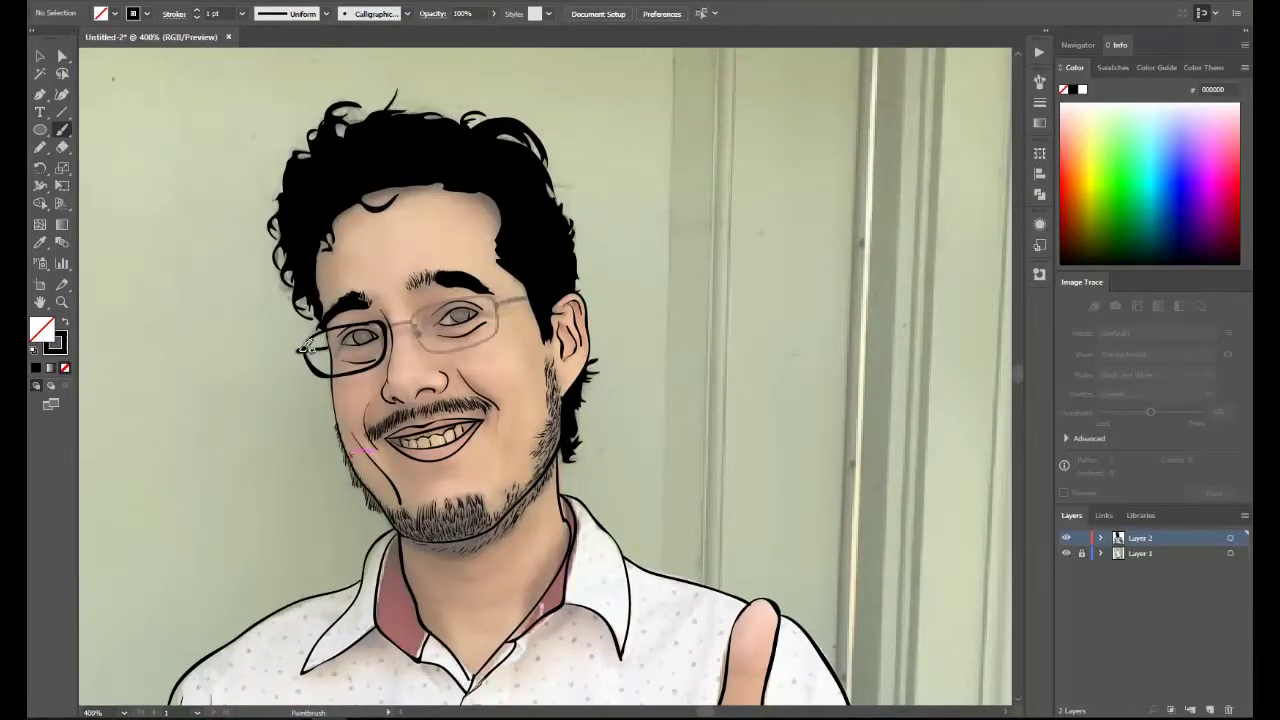
drag(430, 324, 512, 296)
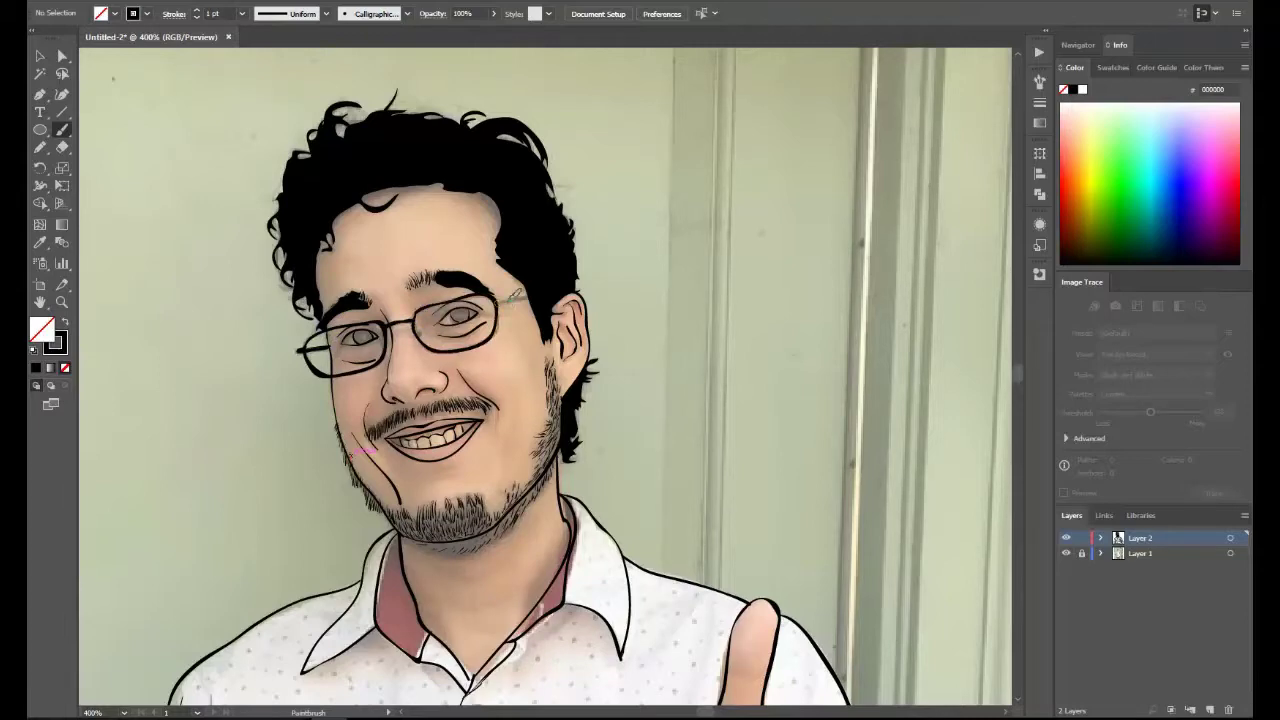
click(1066, 553)
key(ctrl+minus)
key(ctrl+minus)
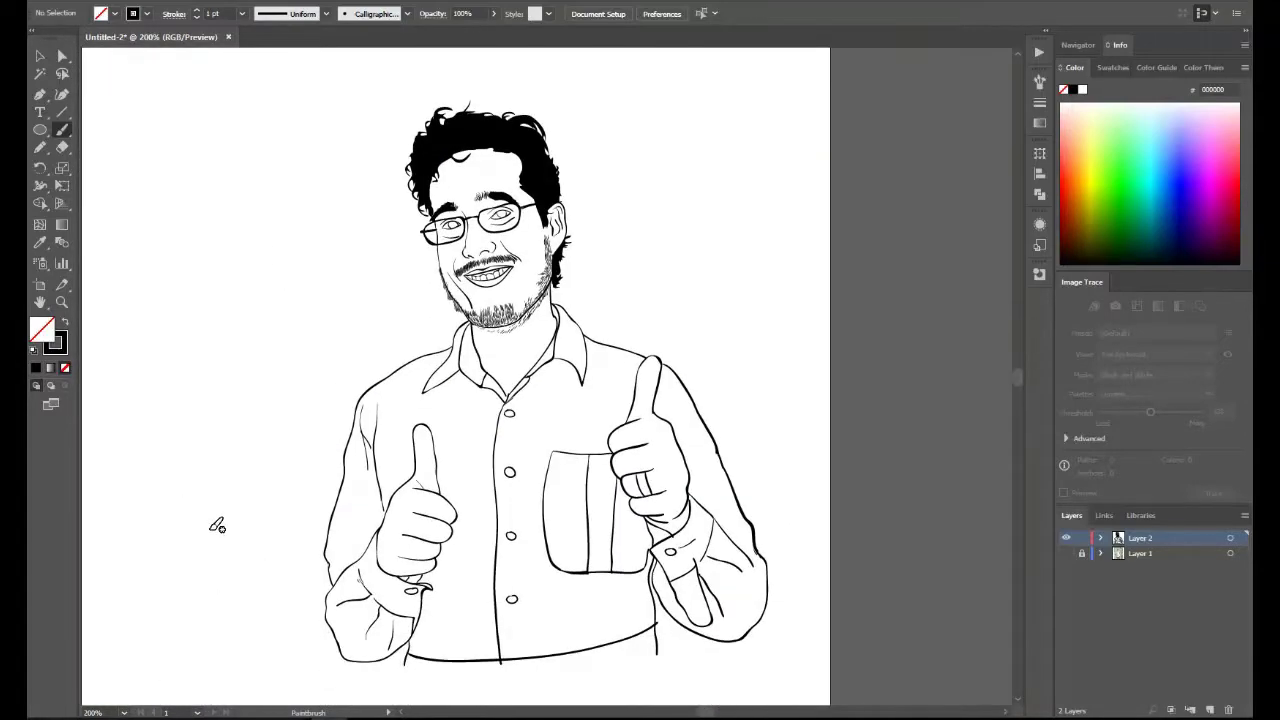
Thicken the face outline and jaw line to a 2 pt stroke.
key(v)
click(455, 250)
click(516, 298)
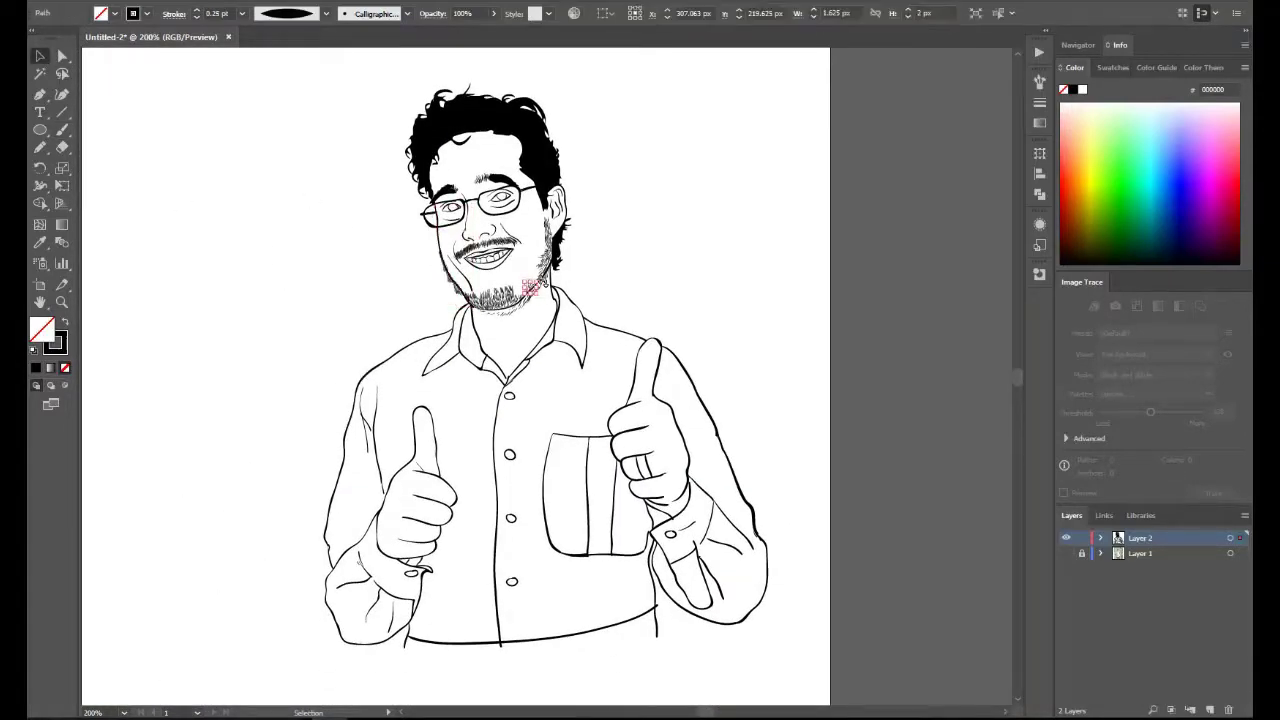
click(540, 290)
click(124, 713)
click(146, 438)
click(547, 377)
click(665, 240)
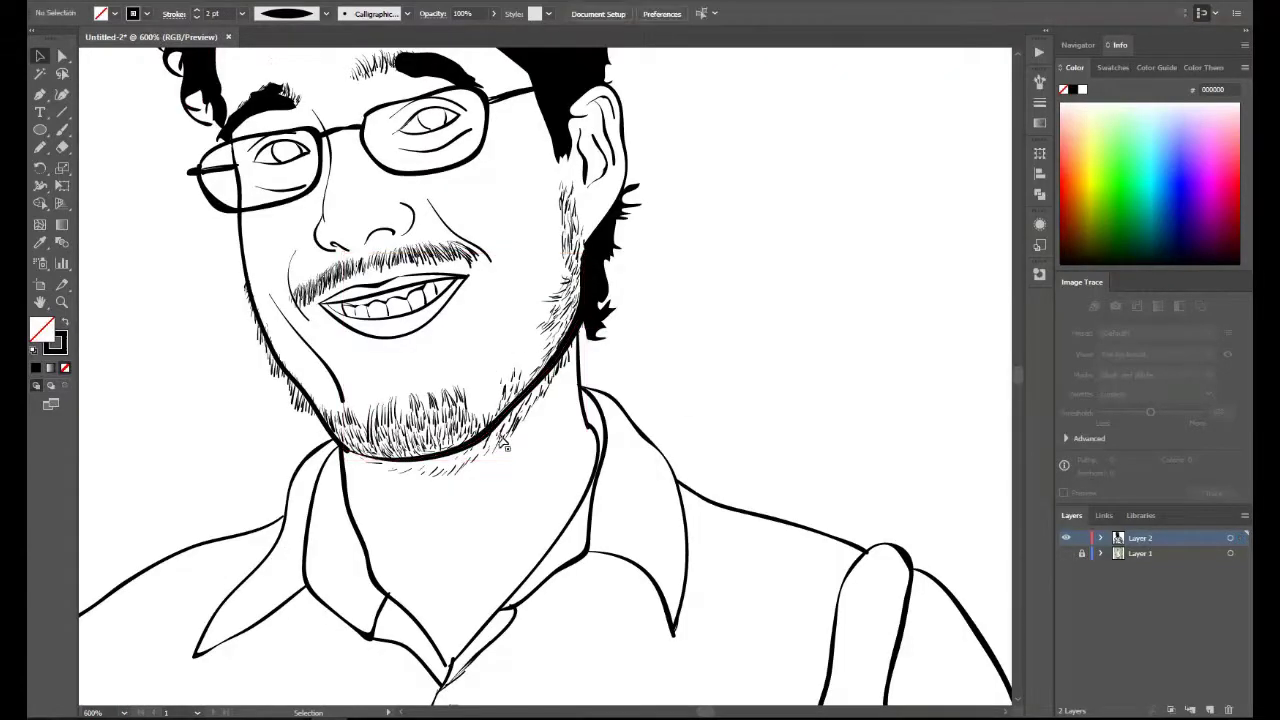
Thicken the nose contour lines to a 2 pt stroke.
scroll(323, 257, up, 1)
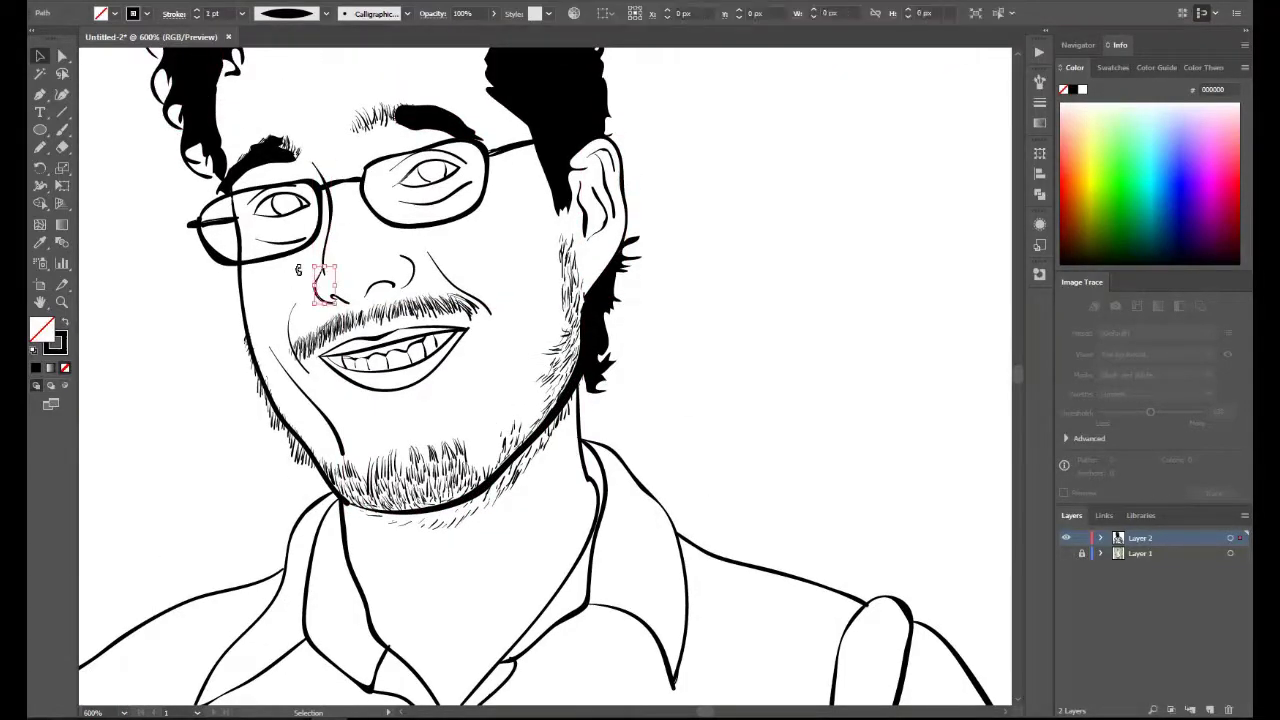
click(407, 270)
click(477, 266)
scroll(477, 266, down, 1)
scroll(356, 362, up, 1)
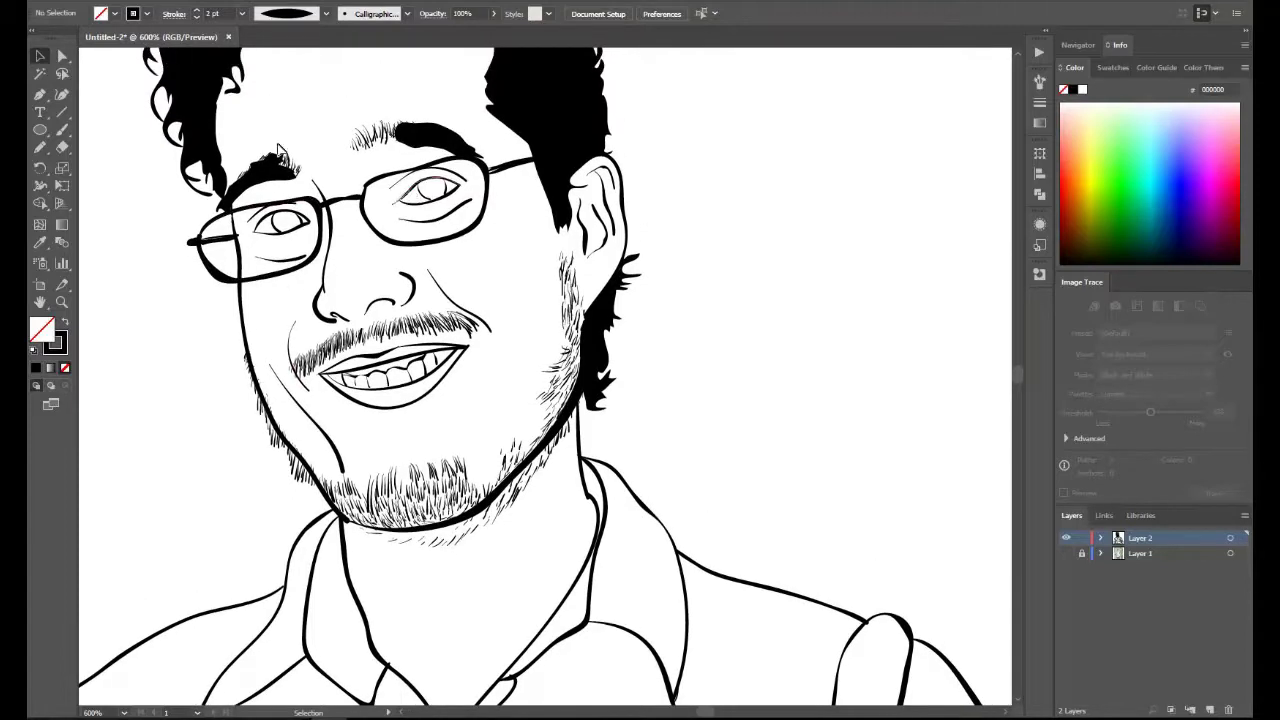
Thicken the outer shoulder and sleeve outlines of both arms to a 2 pt stroke.
click(124, 712)
click(149, 469)
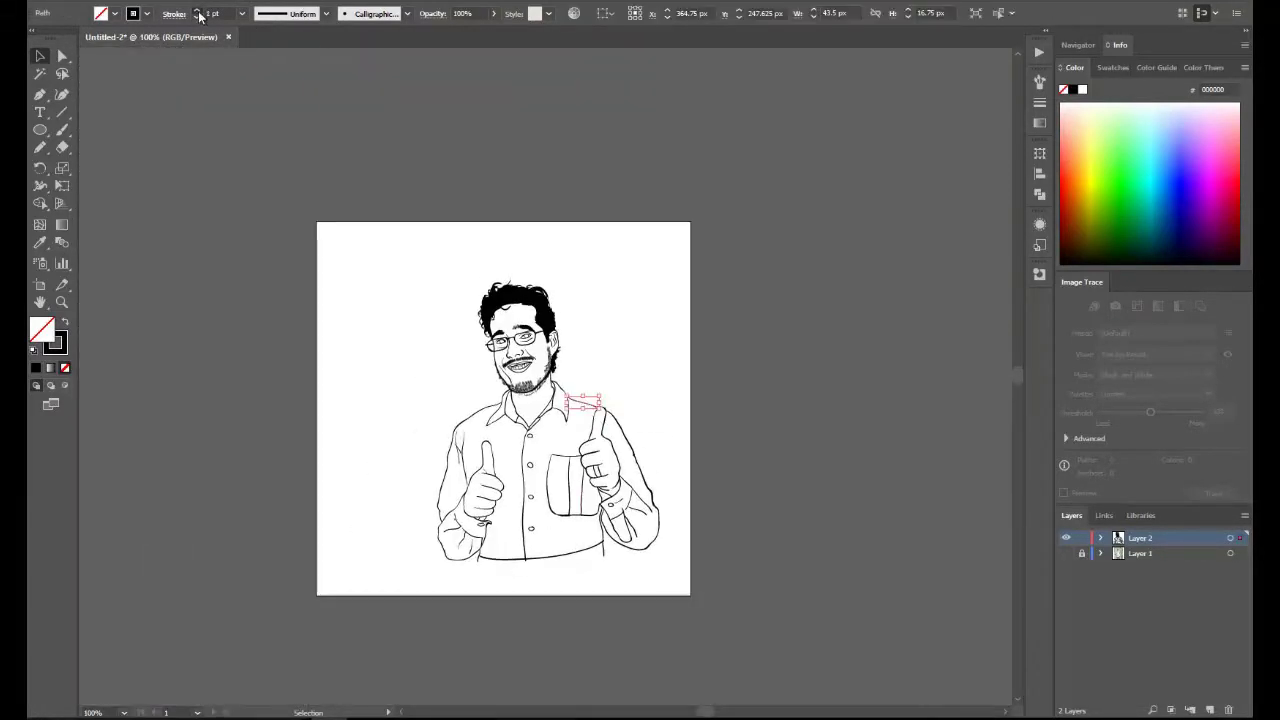
click(647, 547)
shift+click(655, 530)
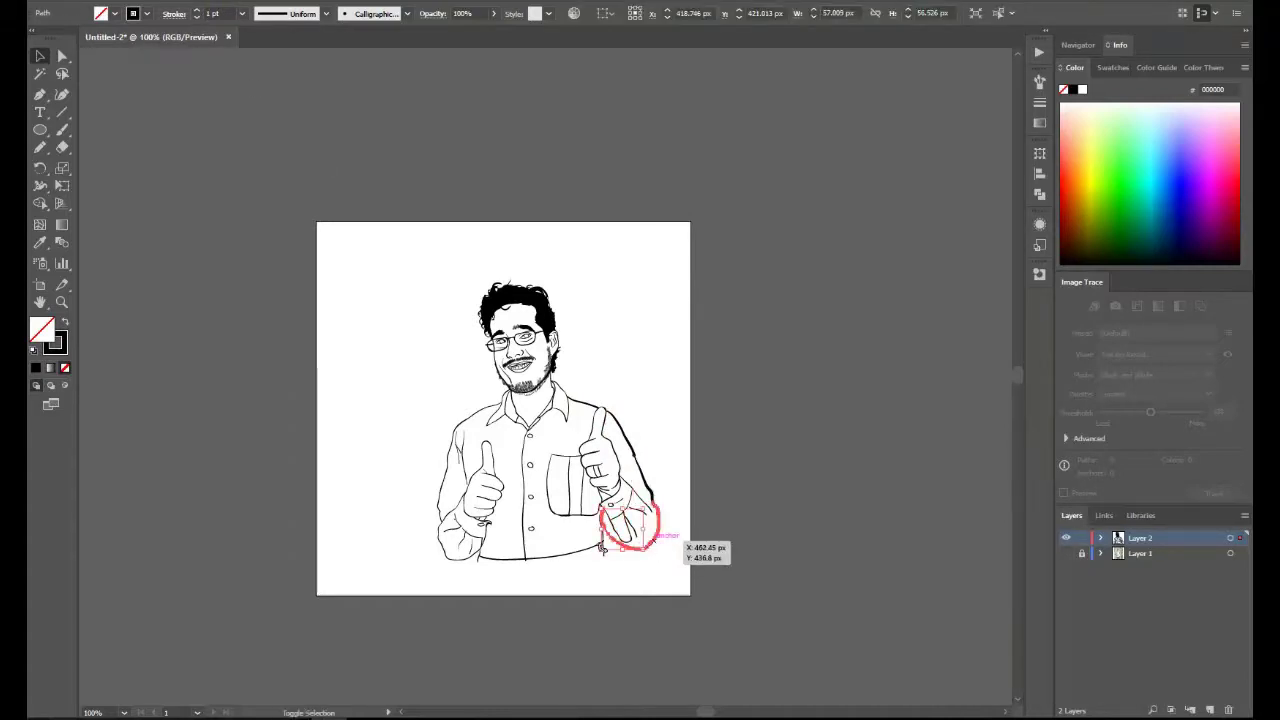
shift+click(440, 520)
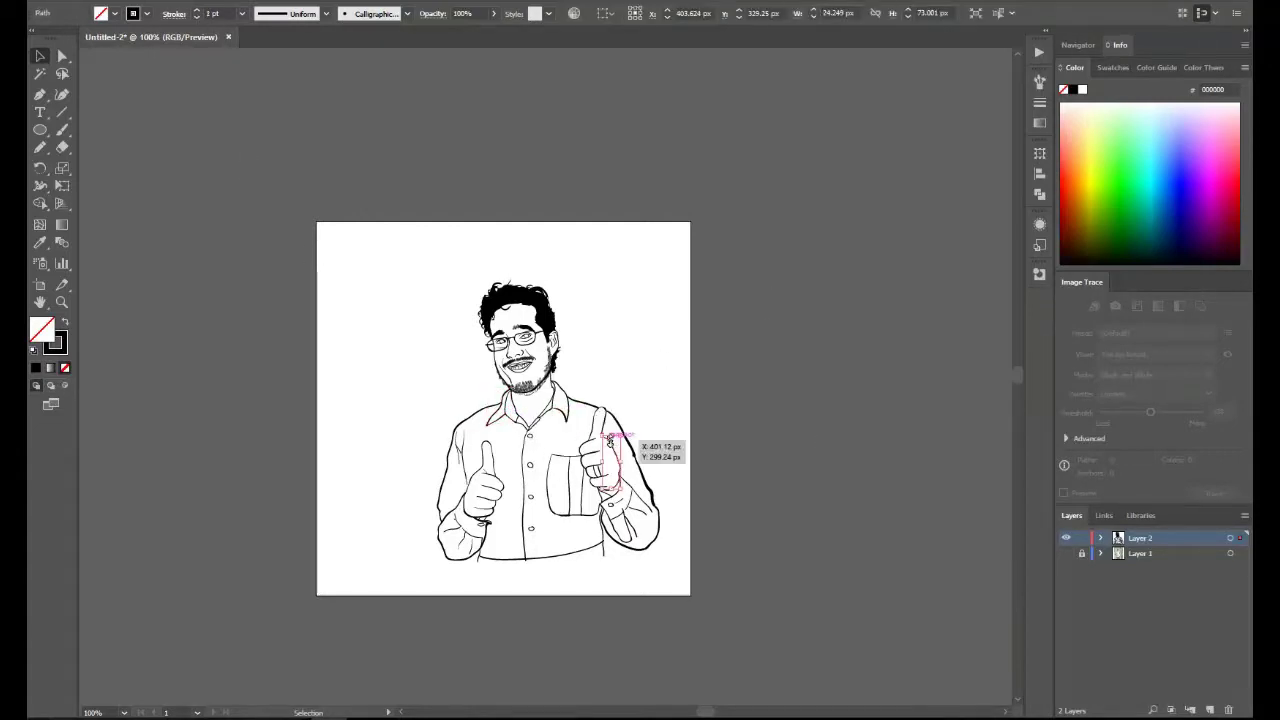
drag(656, 511, 618, 481)
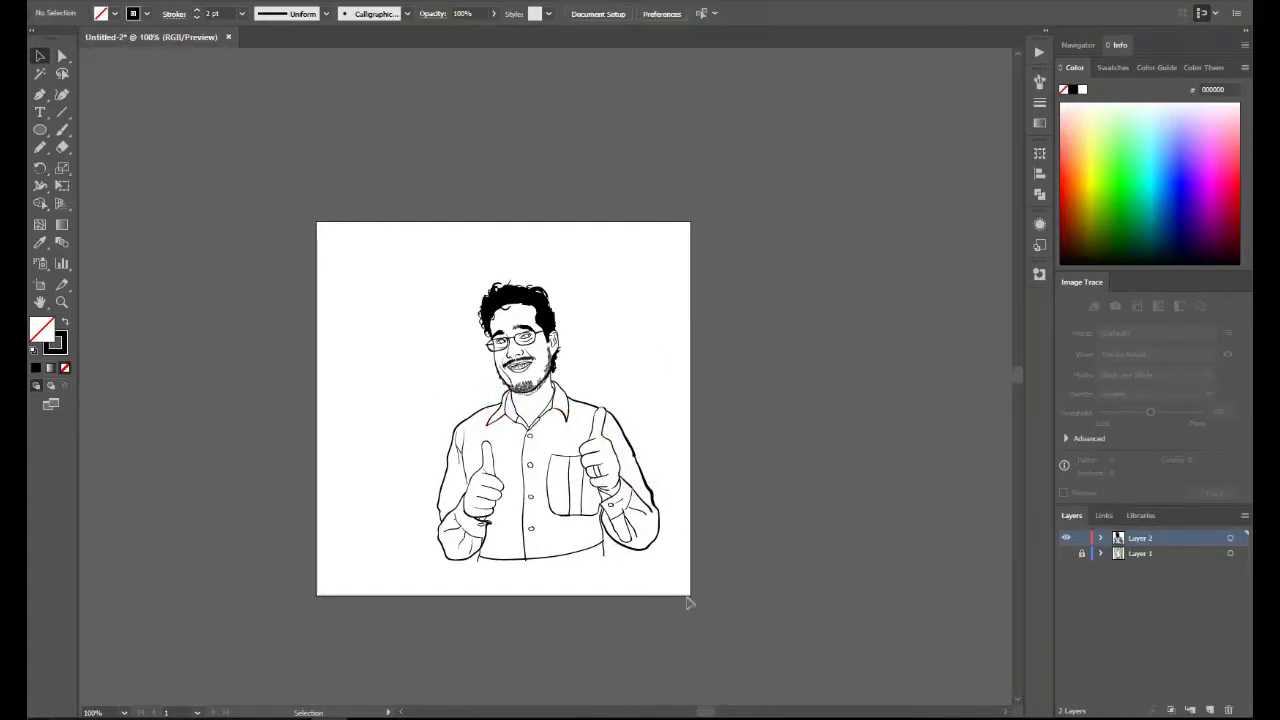
Select the entire drawing and expand its strokes into filled shapes.
click(270, 258)
key(ctrl+a)
key(alt+o)
click(157, 160)
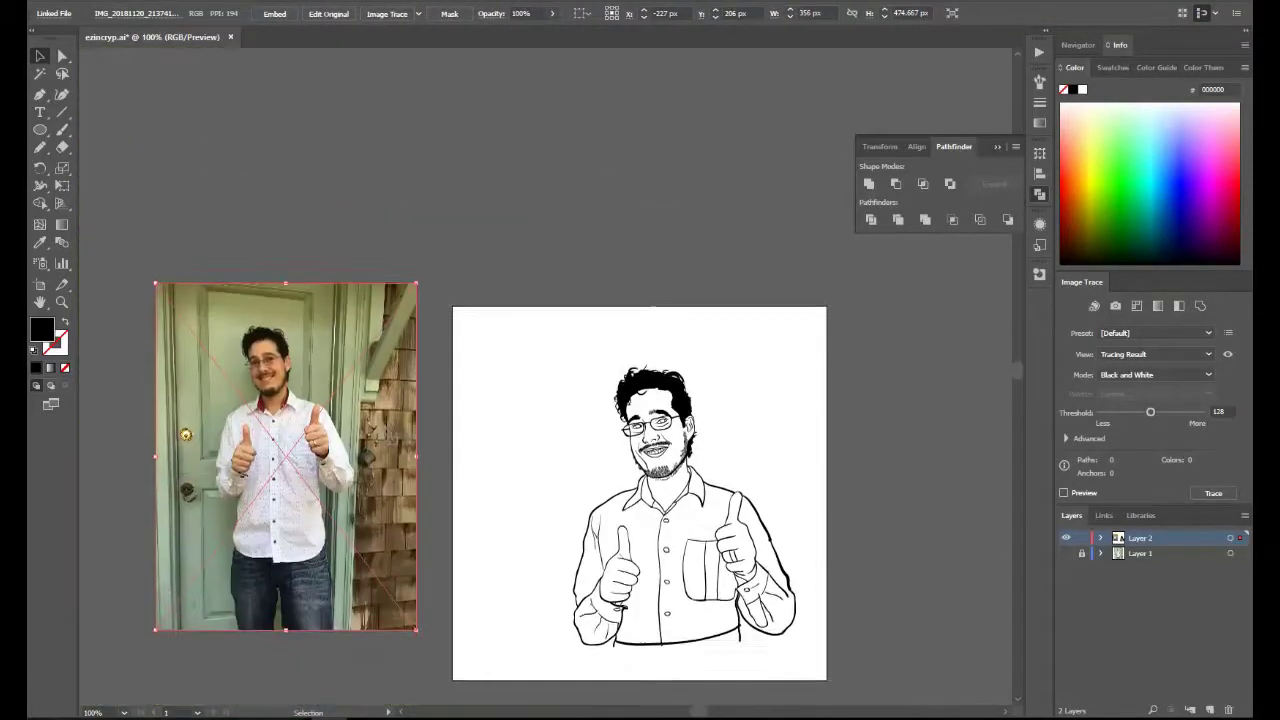
Position the reference photo beside the drawing's artboard and sample a skin tone from it.
scroll(490, 455, down, 1)
drag(290, 420, 335, 445)
click(123, 712)
click(145, 469)
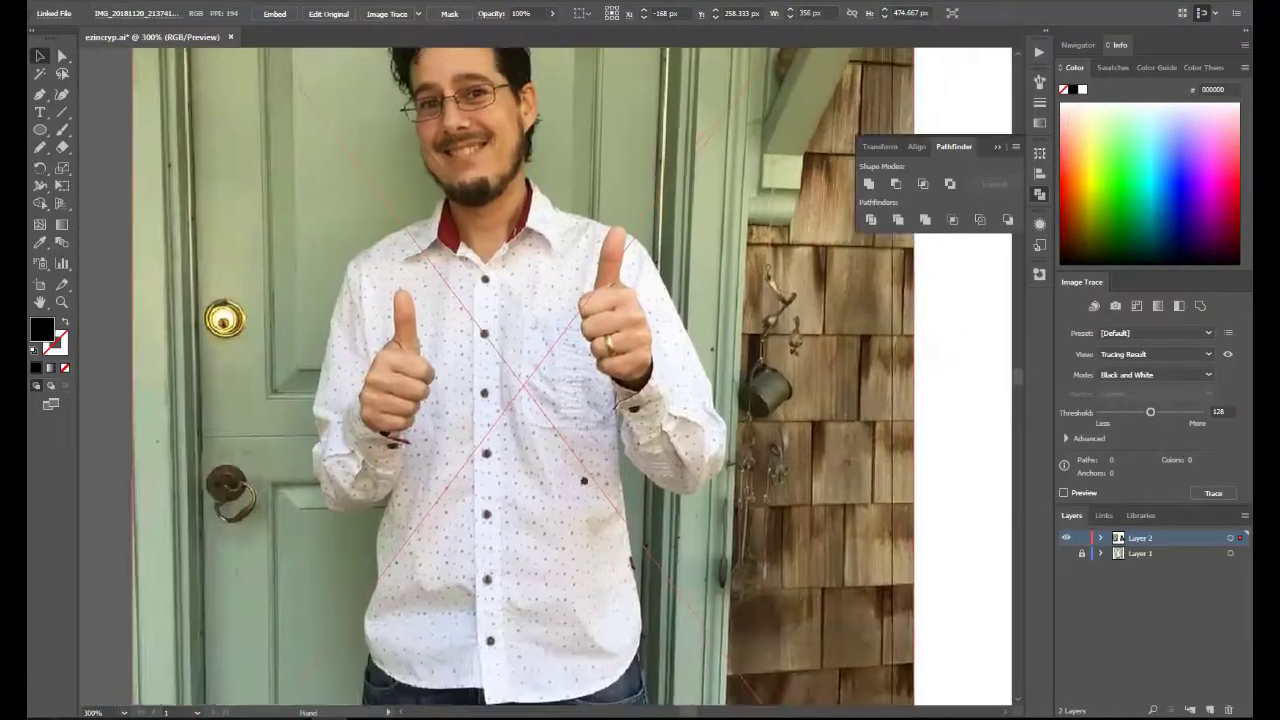
drag(780, 414, 830, 448)
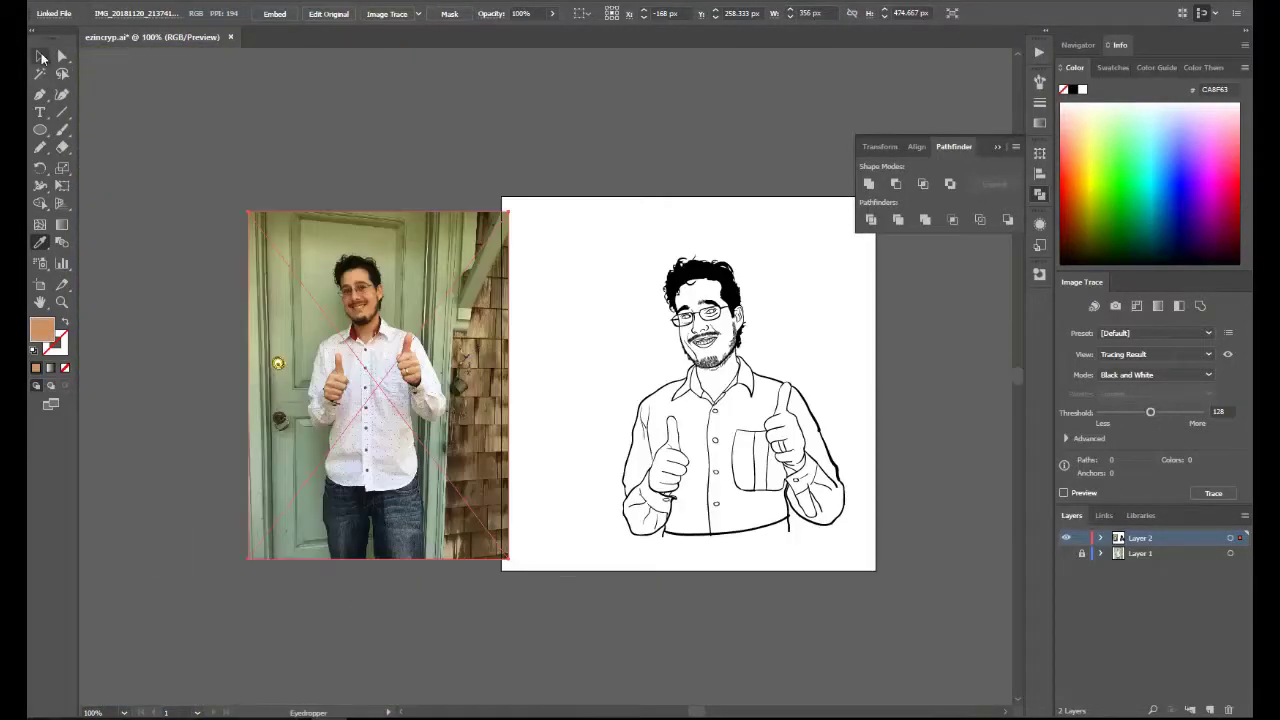
drag(482, 325, 437, 330)
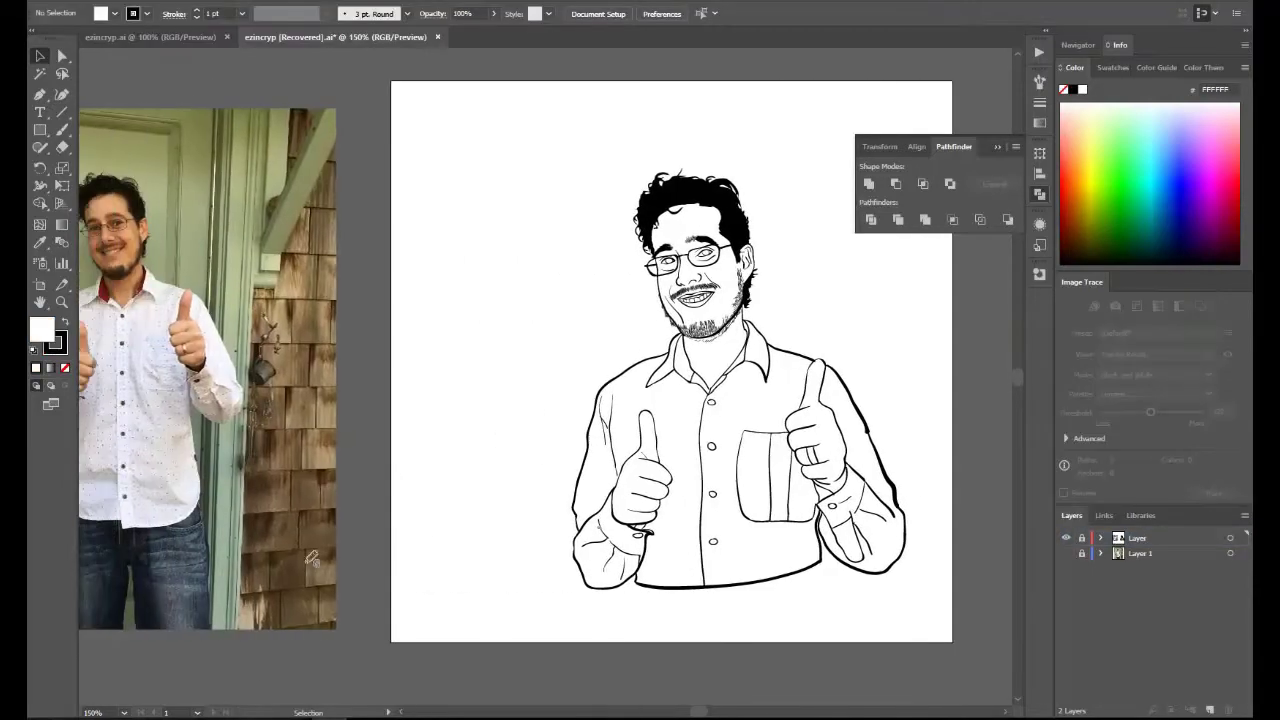
Duplicate the line-art layer and unlock the original layer beneath the copy.
click(40, 130)
drag(1137, 541, 1210, 710)
click(1082, 553)
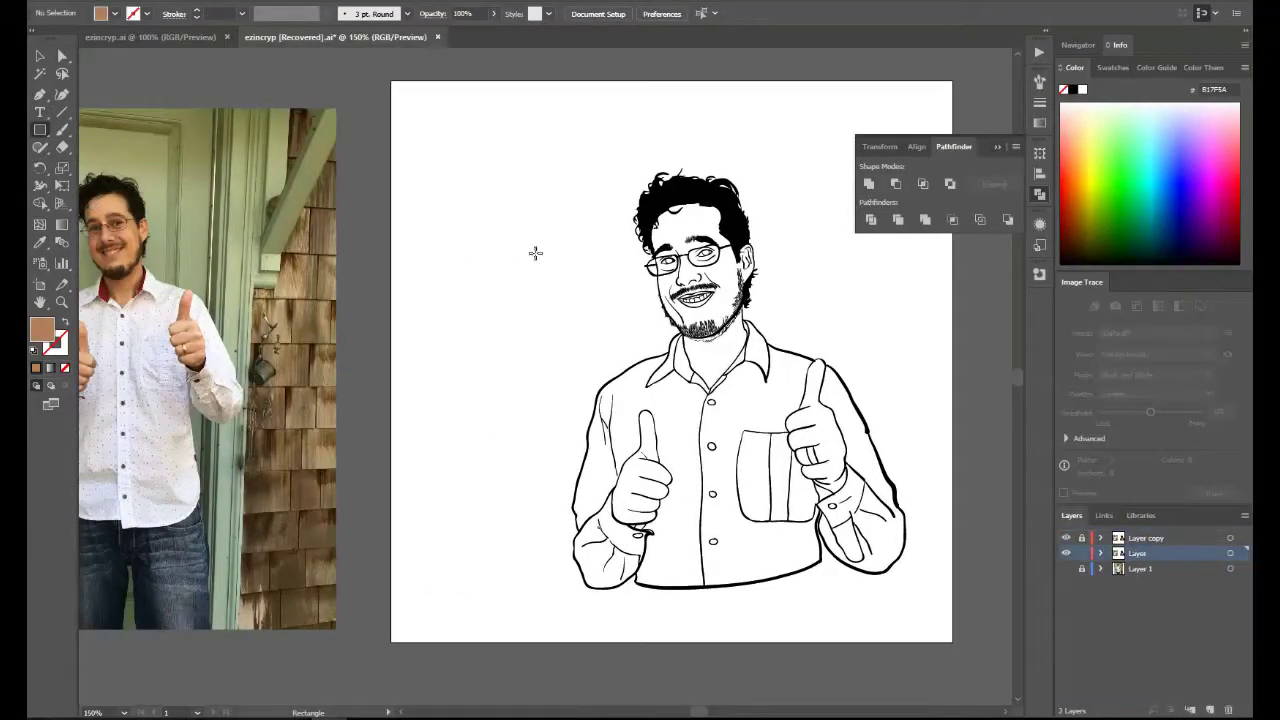
drag(391, 82, 950, 642)
click(40, 56)
drag(367, 64, 897, 673)
click(925, 220)
right_click(491, 273)
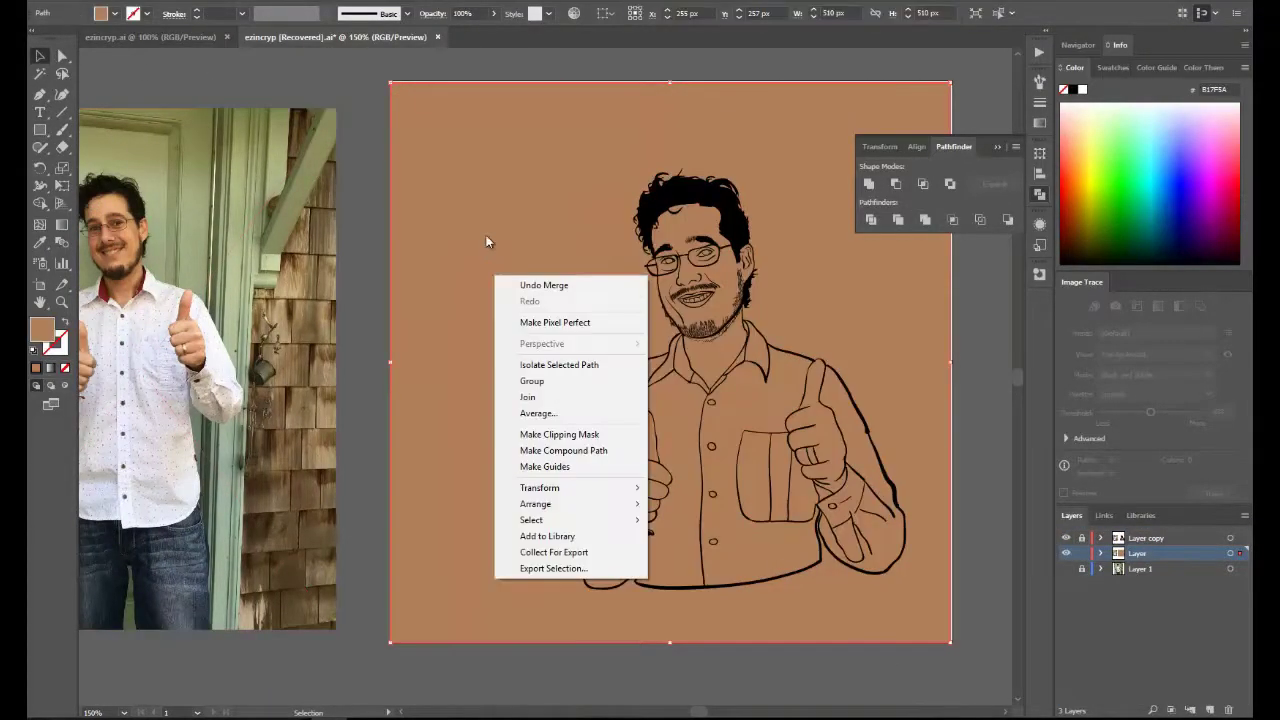
click(486, 240)
key(ctrl+z)
key(ctrl+z)
Draw a brown B17F5A rectangle about 505 × 508 px over the artboard and send it behind the line art.
key(m)
drag(394, 85, 950, 642)
key(v)
right_click(494, 257)
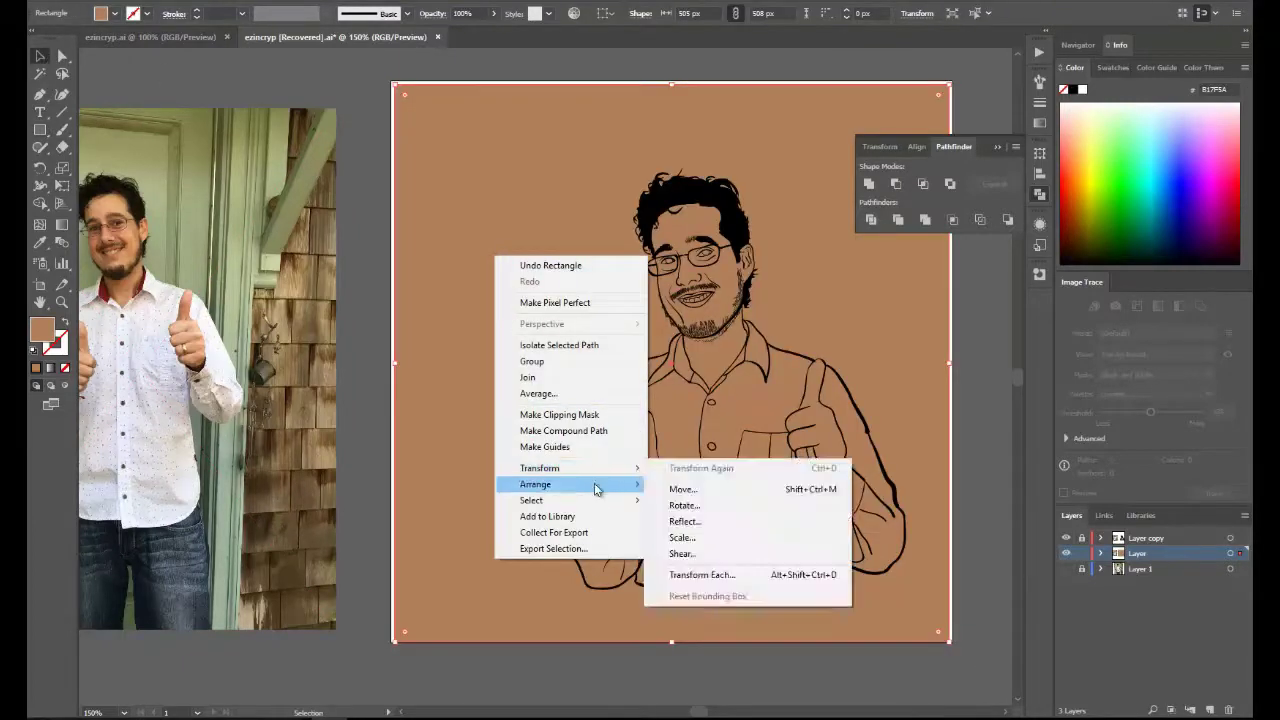
mouse_move(597, 487)
click(692, 535)
Merge the brown rectangle with the line art and delete the brown area surrounding the figure.
drag(612, 687, 745, 545)
click(925, 220)
double_click(515, 218)
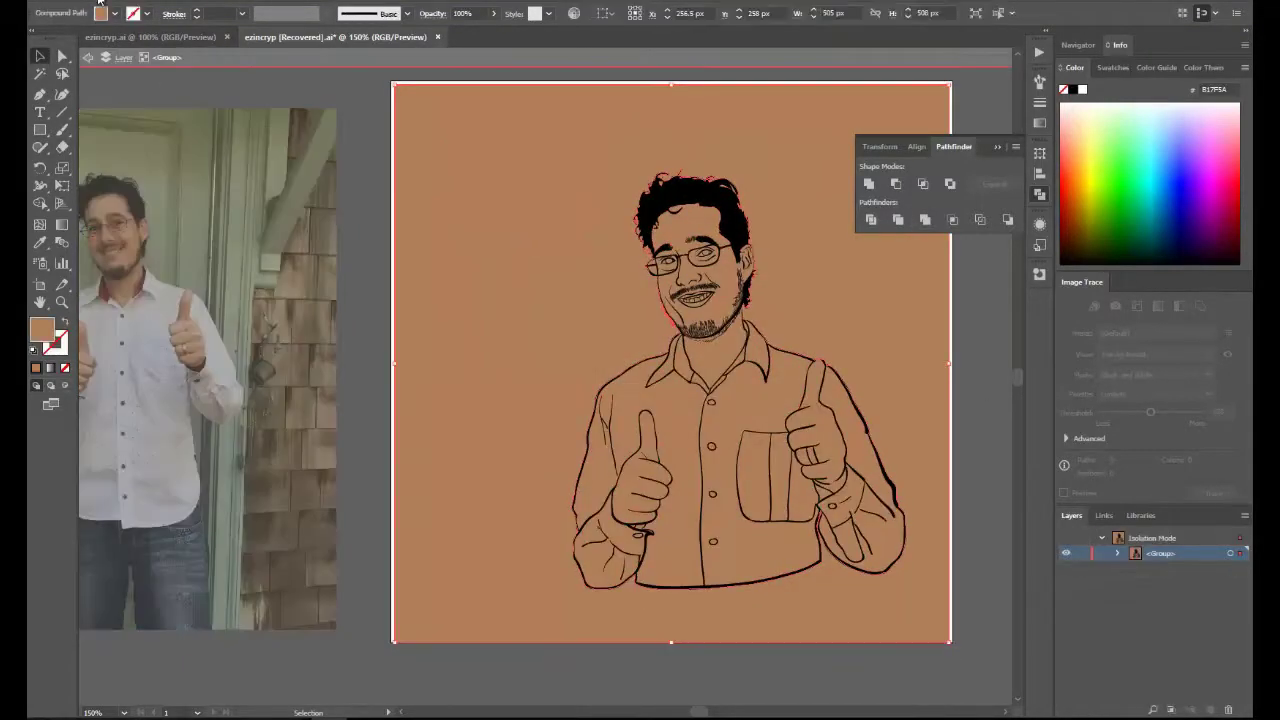
key(Delete)
double_click(363, 243)
Expand the merged group in the layer list and lock a run of its line-art paths.
click(1101, 553)
click(1118, 569)
scroll(1094, 567, down, 1)
scroll(1090, 585, down, 3)
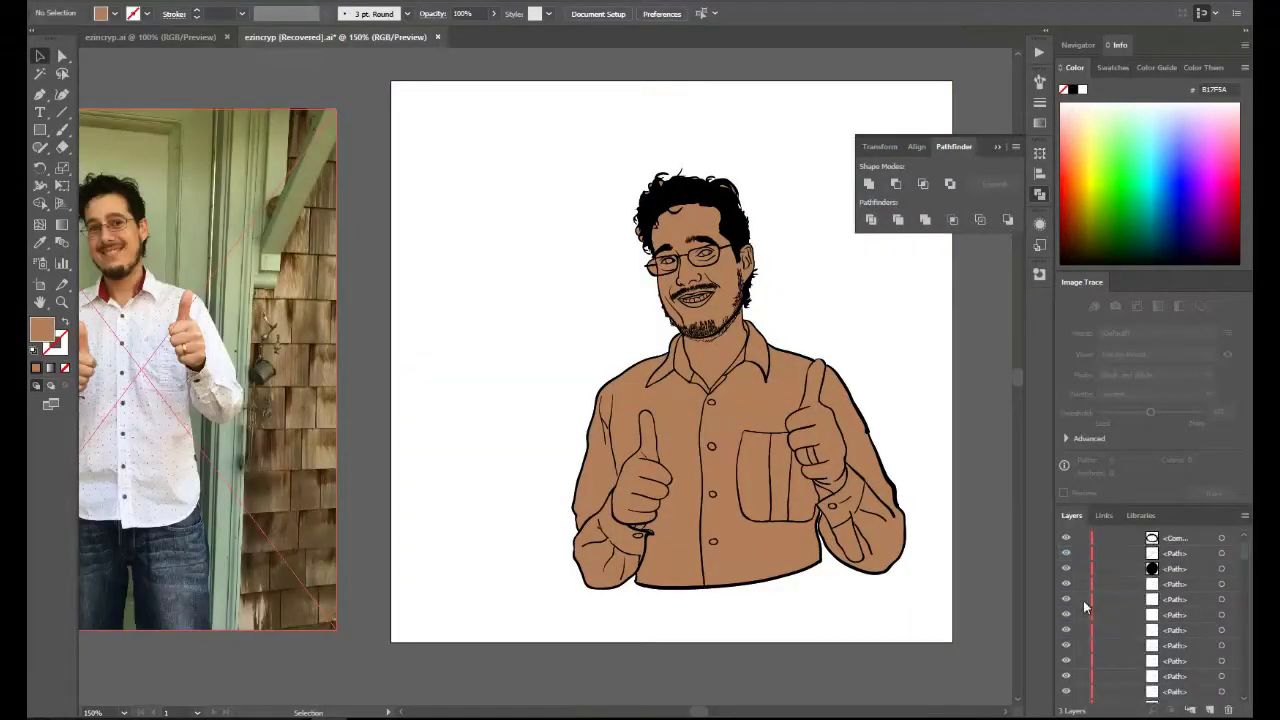
double_click(774, 203)
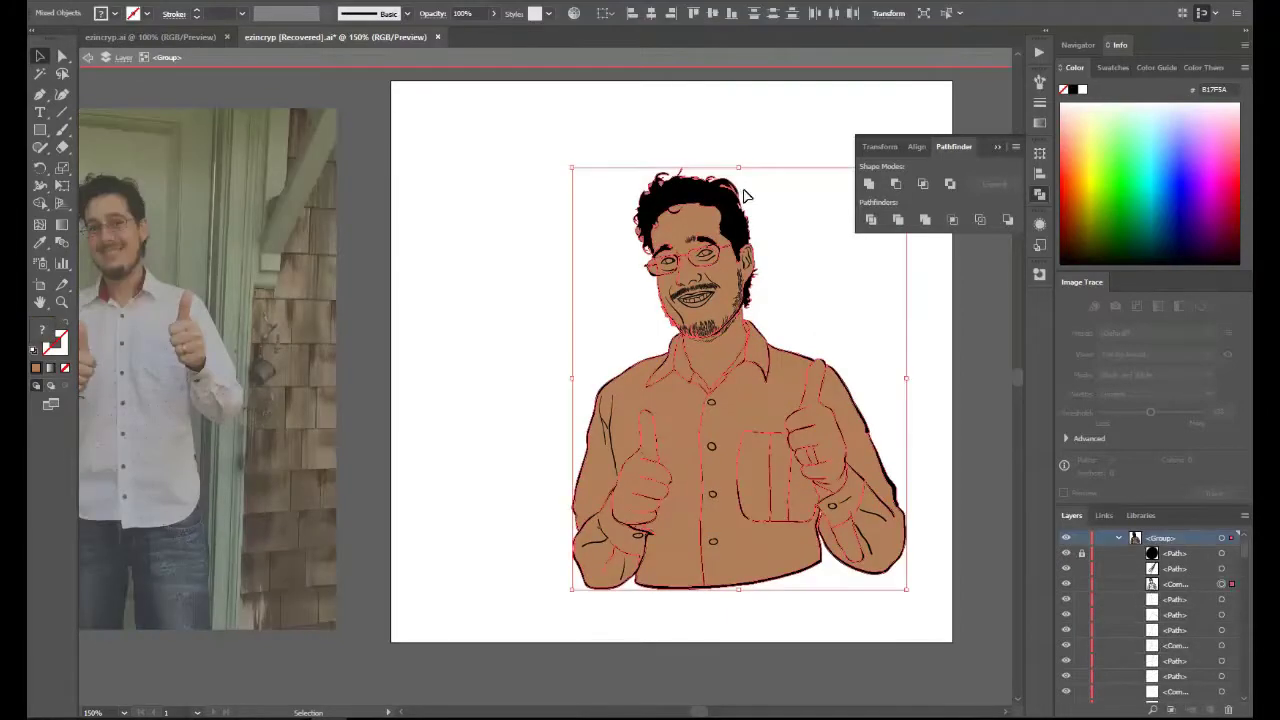
scroll(1083, 592, down, 5)
drag(1080, 618, 1088, 706)
Remove the stray brown fragments inside the outer hair curls.
drag(620, 158, 686, 192)
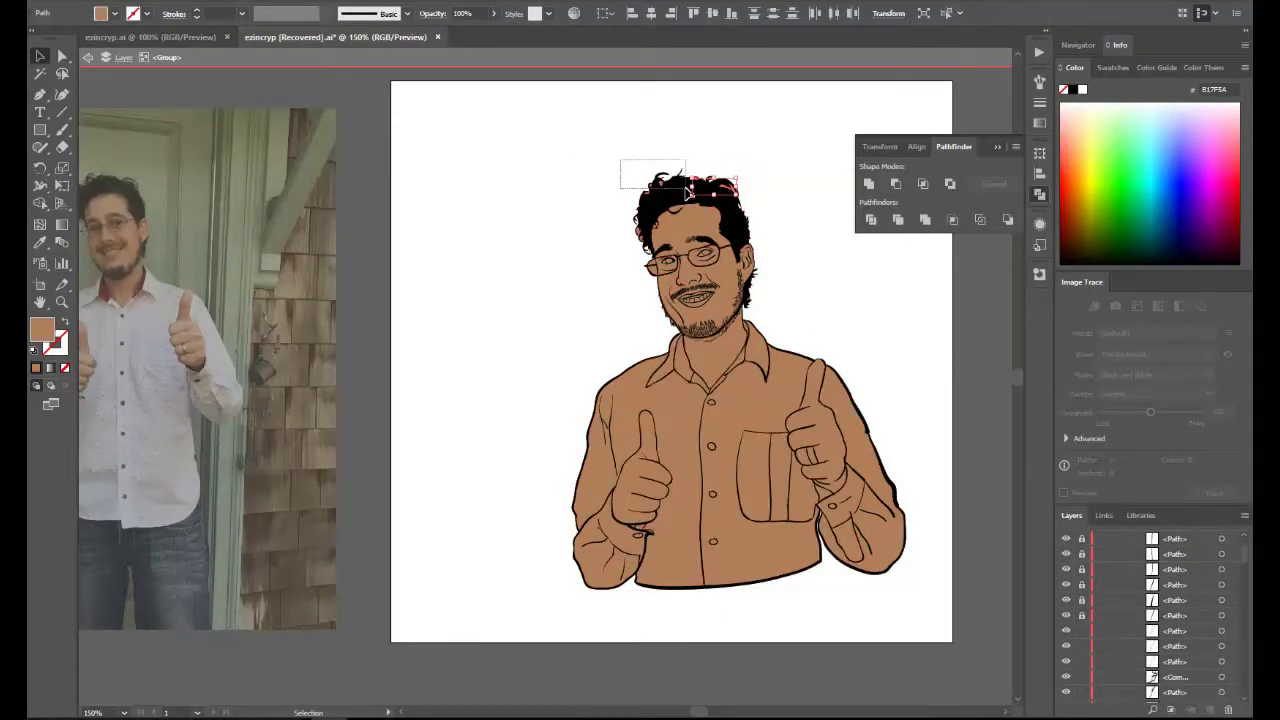
drag(664, 144, 757, 196)
click(623, 180)
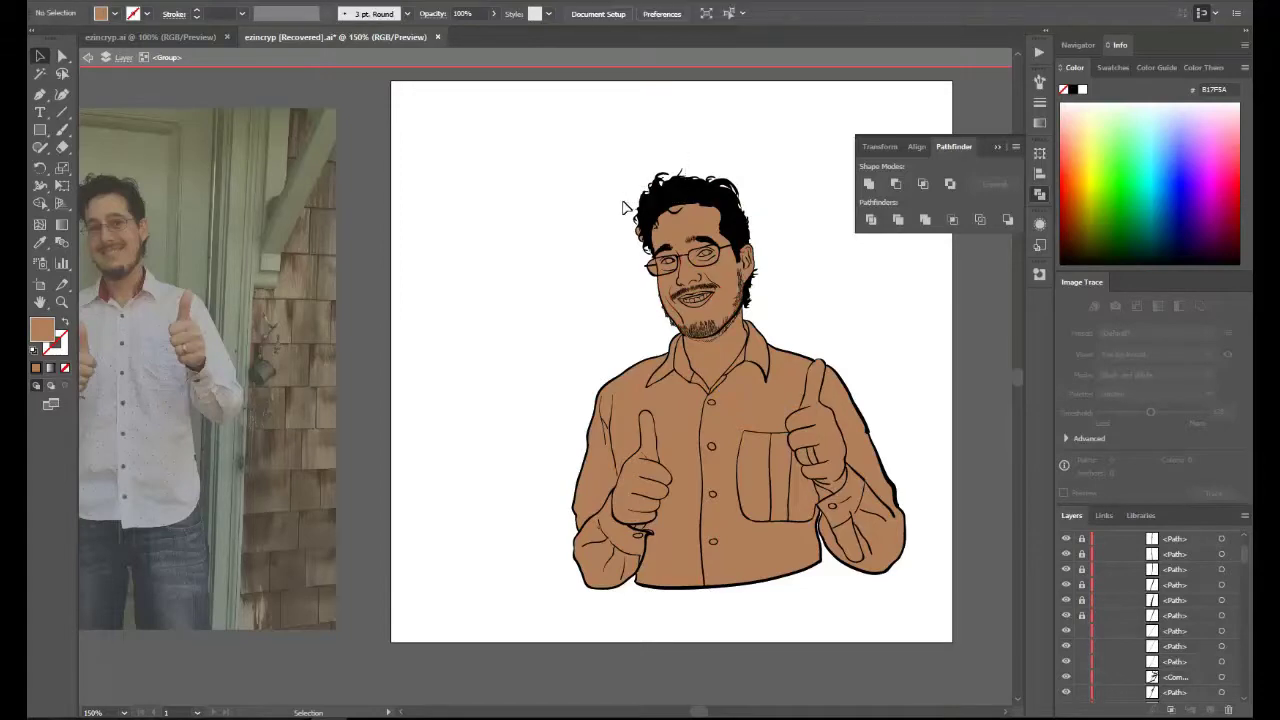
click(632, 212)
click(587, 237)
scroll(587, 237, down, 1)
key(z)
drag(556, 100, 826, 304)
scroll(514, 434, down, 7)
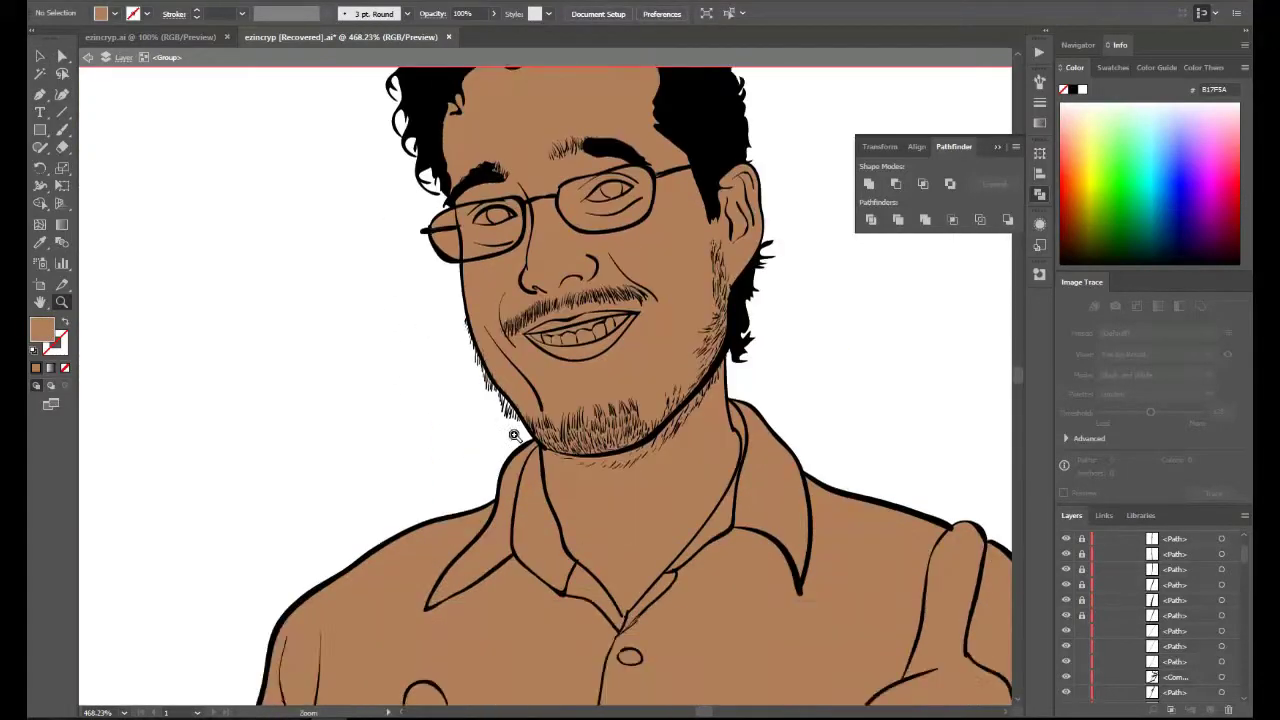
scroll(300, 480, up, 6)
key(ctrl+0)
key(v)
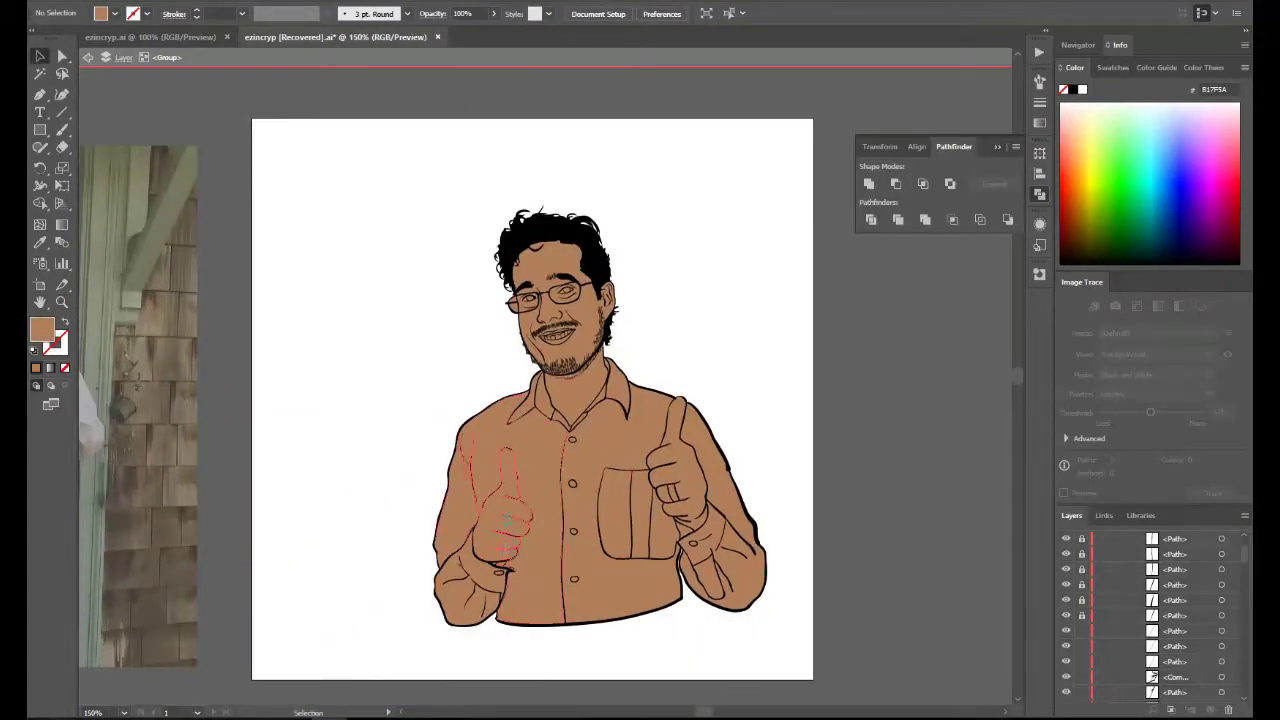
Try to fill the white of the eye behind the left lens with off-white F9F6F4.
click(62, 302)
drag(464, 203, 674, 470)
double_click(42, 329)
click(450, 259)
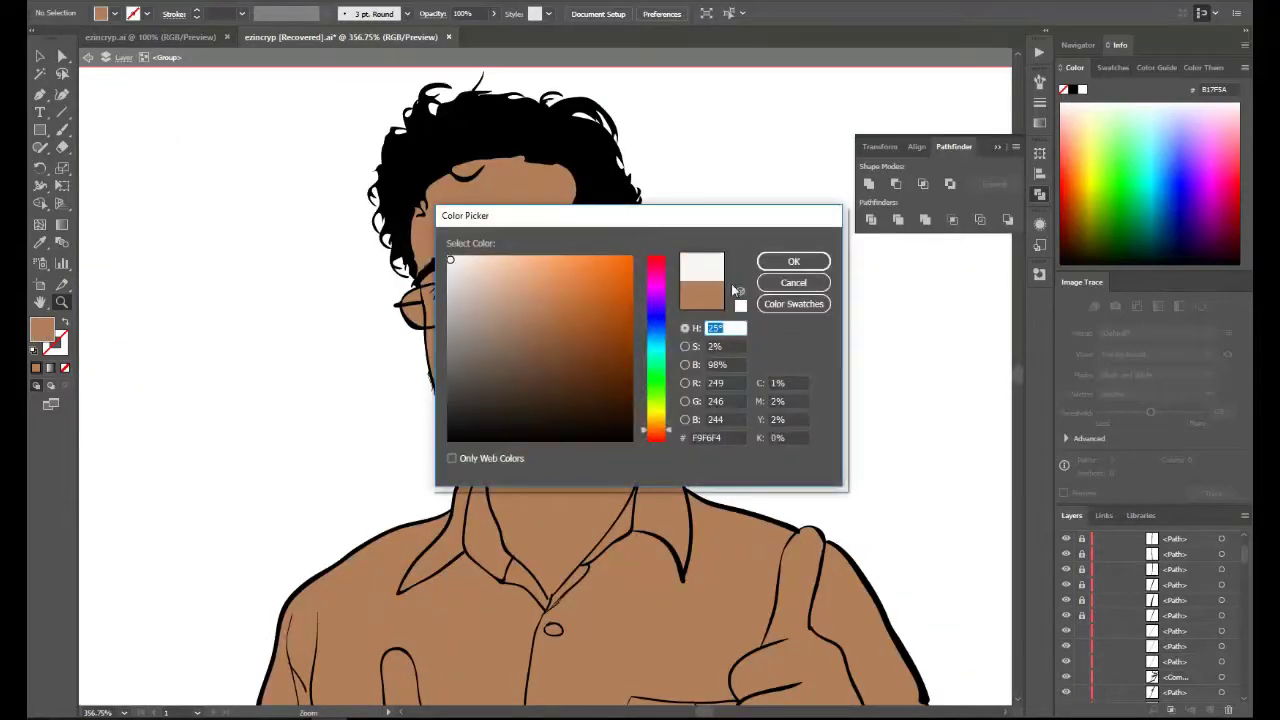
click(794, 261)
scroll(1091, 583, down, 4)
scroll(1091, 588, up, 8)
click(1117, 553)
key(v)
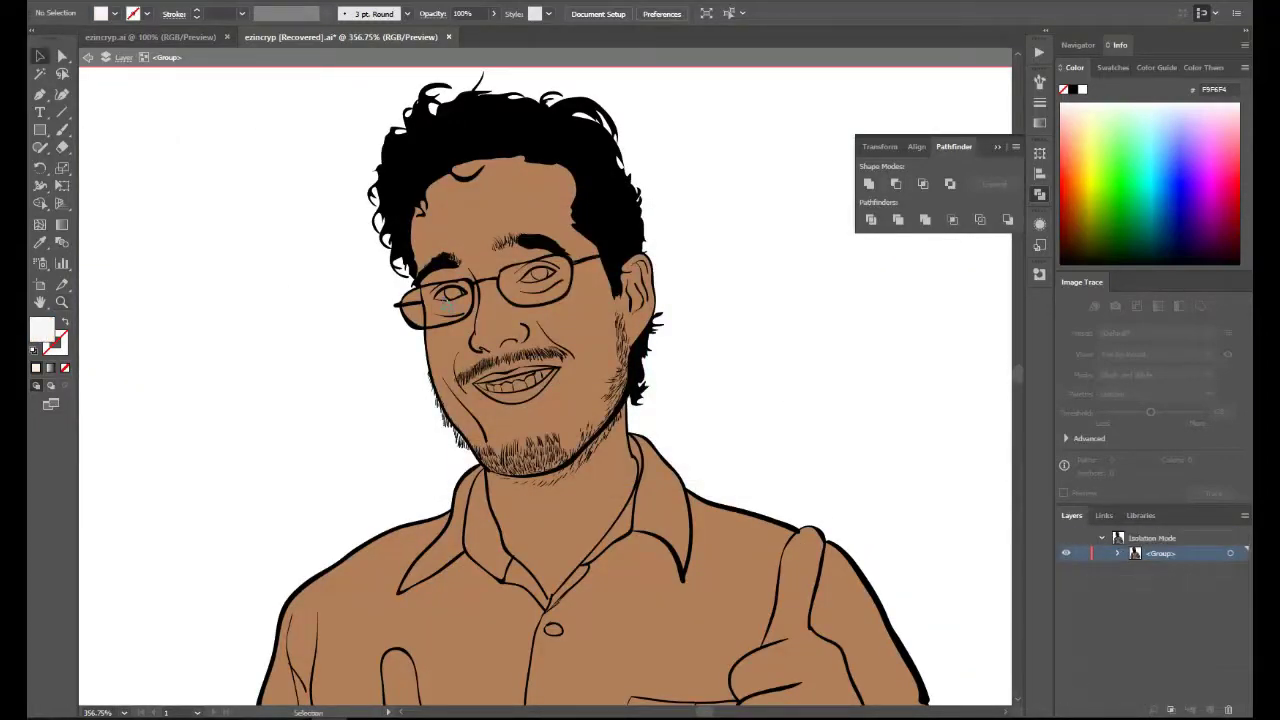
click(440, 294)
double_click(42, 329)
click(456, 261)
click(794, 261)
Fill the white of the eye behind the left lens with off-white FCF6F2.
click(130, 330)
drag(380, 254, 622, 426)
click(408, 205)
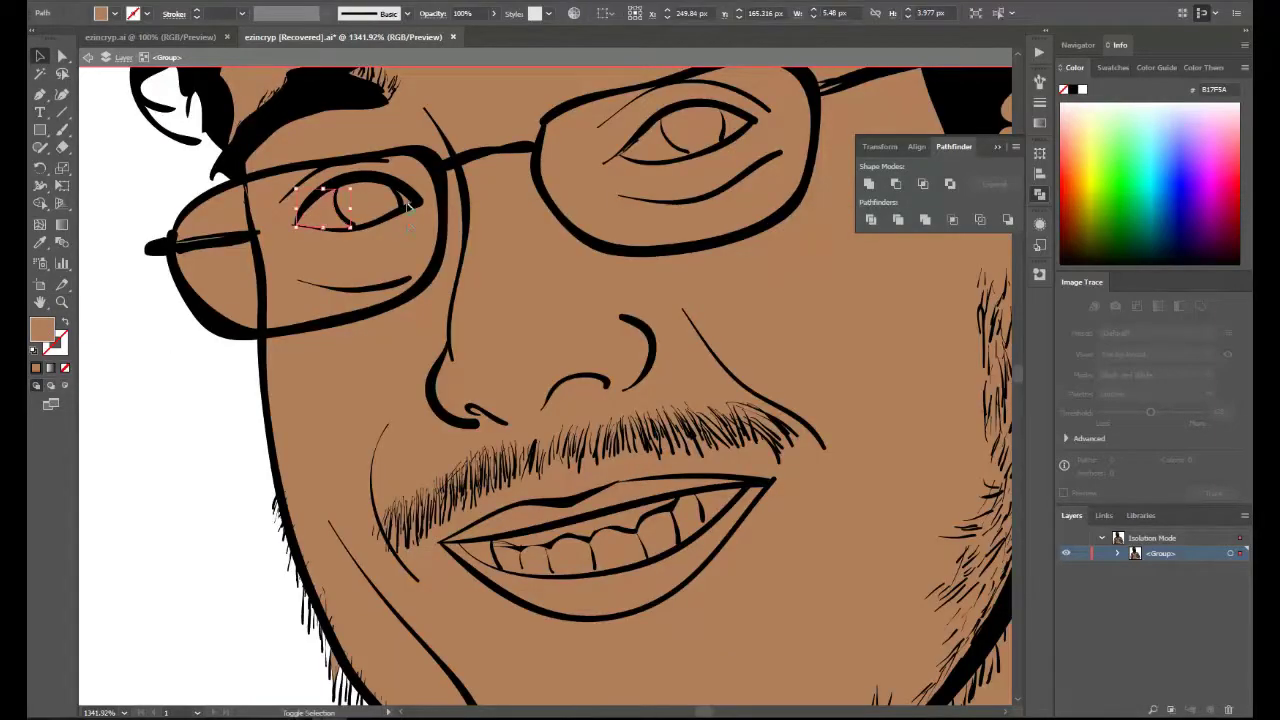
click(415, 204)
click(330, 205)
double_click(285, 365)
double_click(234, 374)
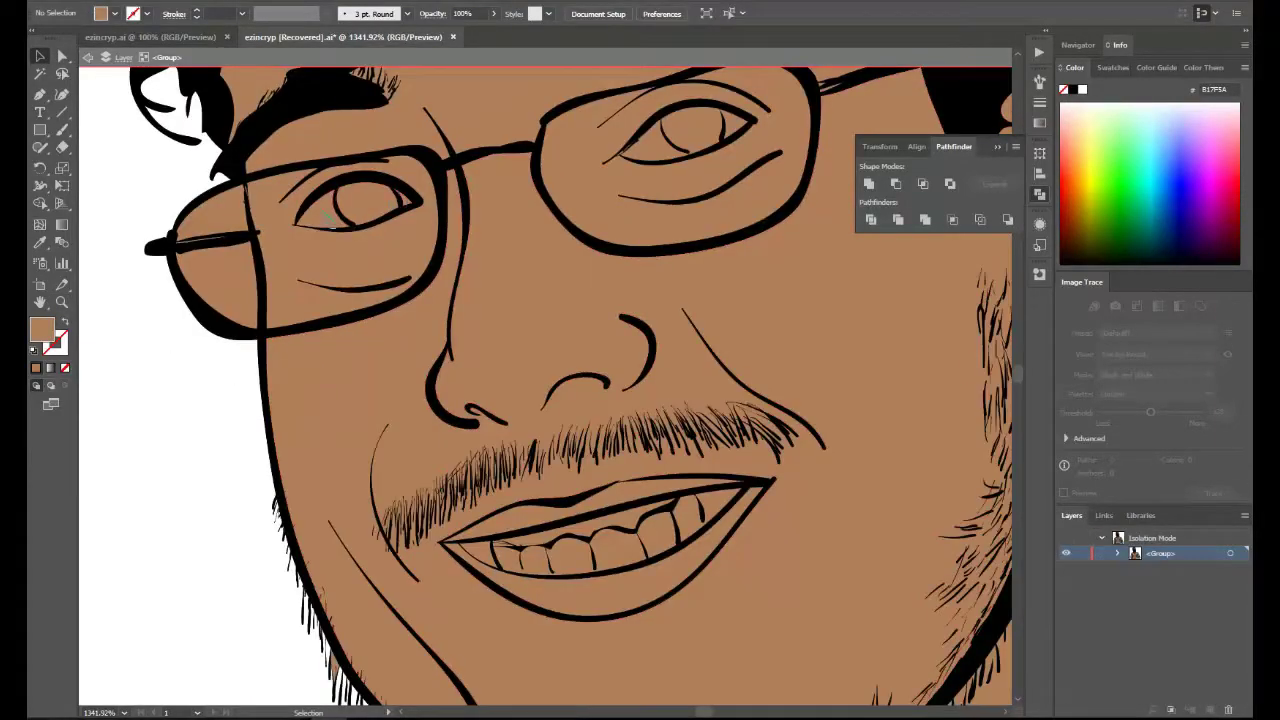
click(322, 211)
double_click(42, 329)
click(454, 258)
key(Return)
Fill the teeth and the other eye with the same off-white.
scroll(650, 300, down, 3)
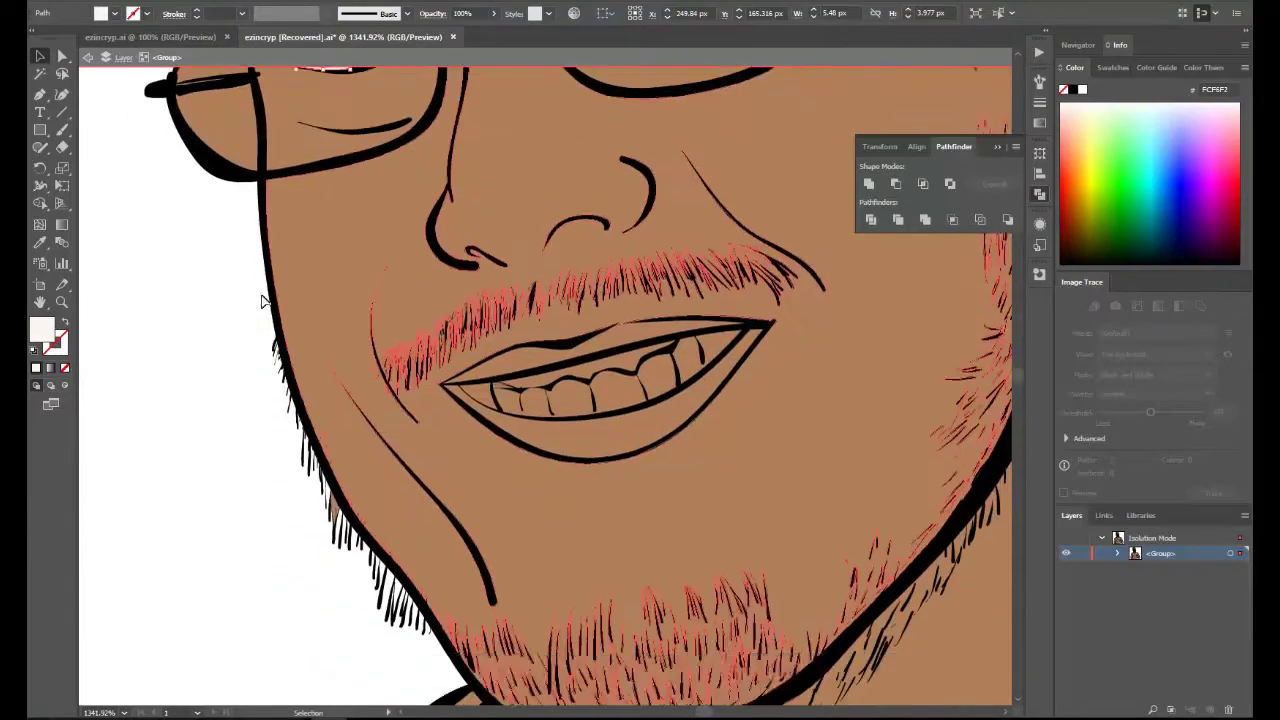
click(652, 382)
click(690, 358)
click(124, 712)
click(150, 490)
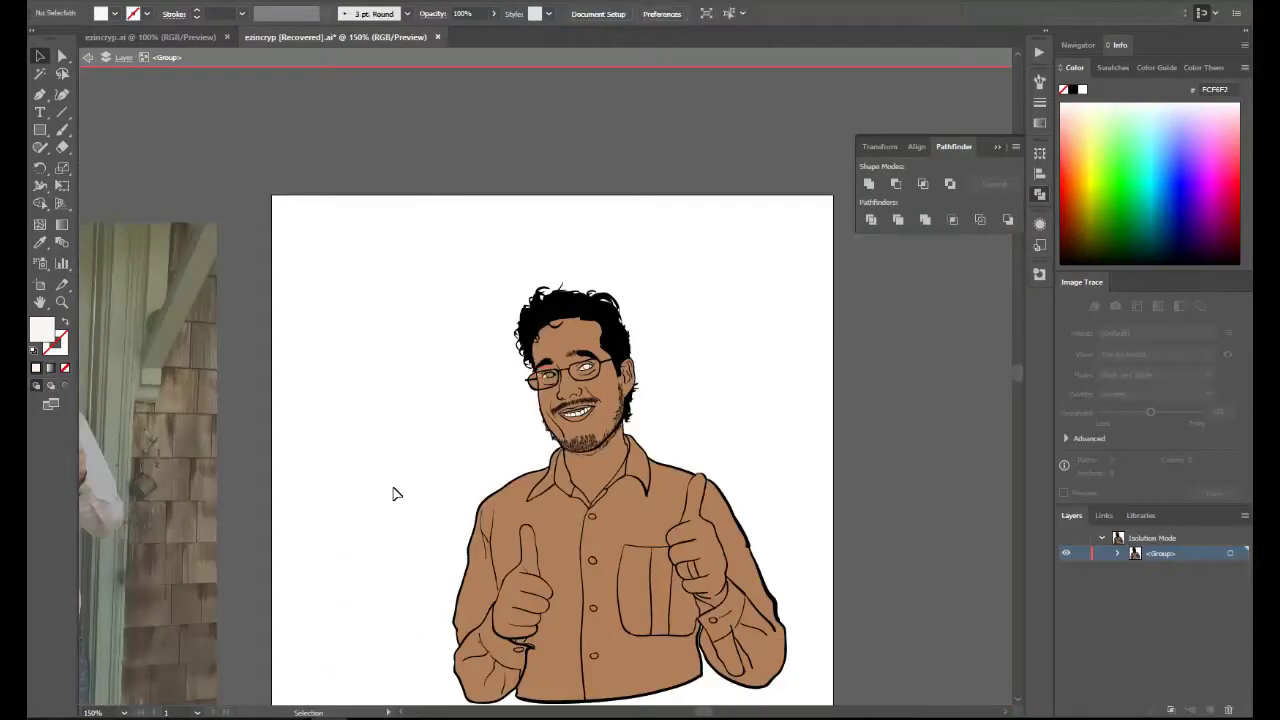
scroll(393, 494, down, 2)
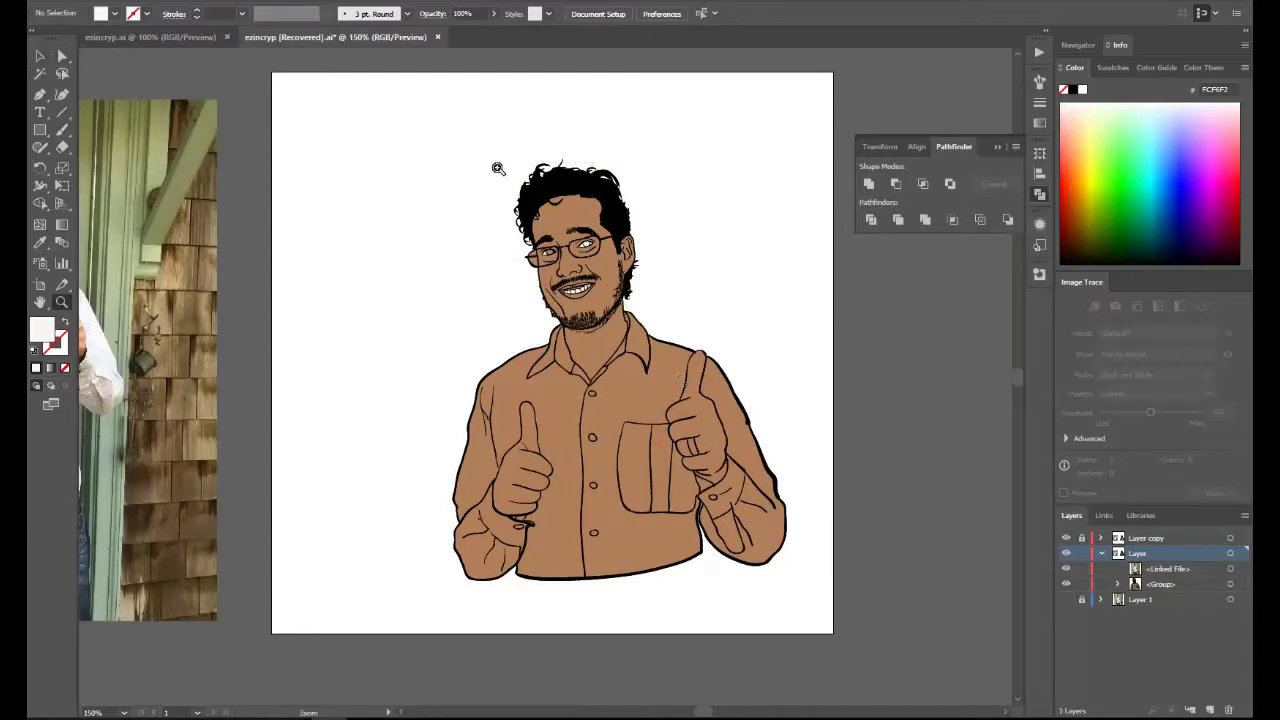
click(497, 166)
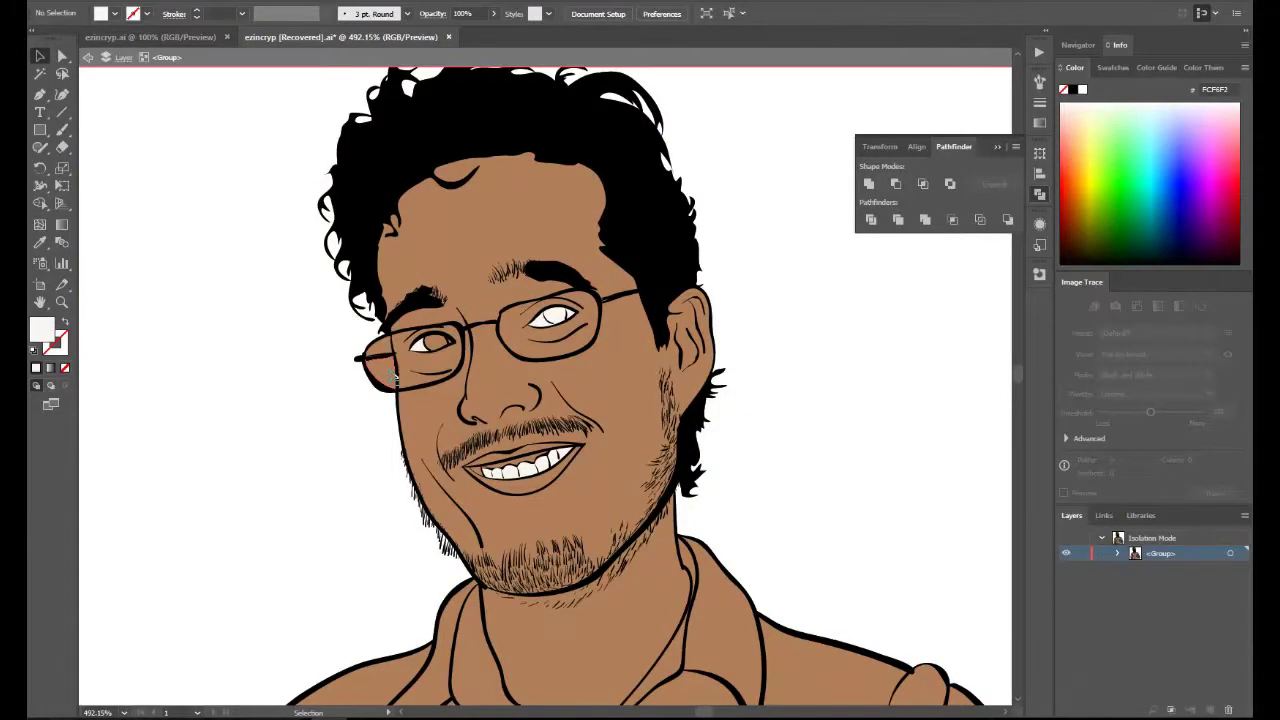
click(388, 364)
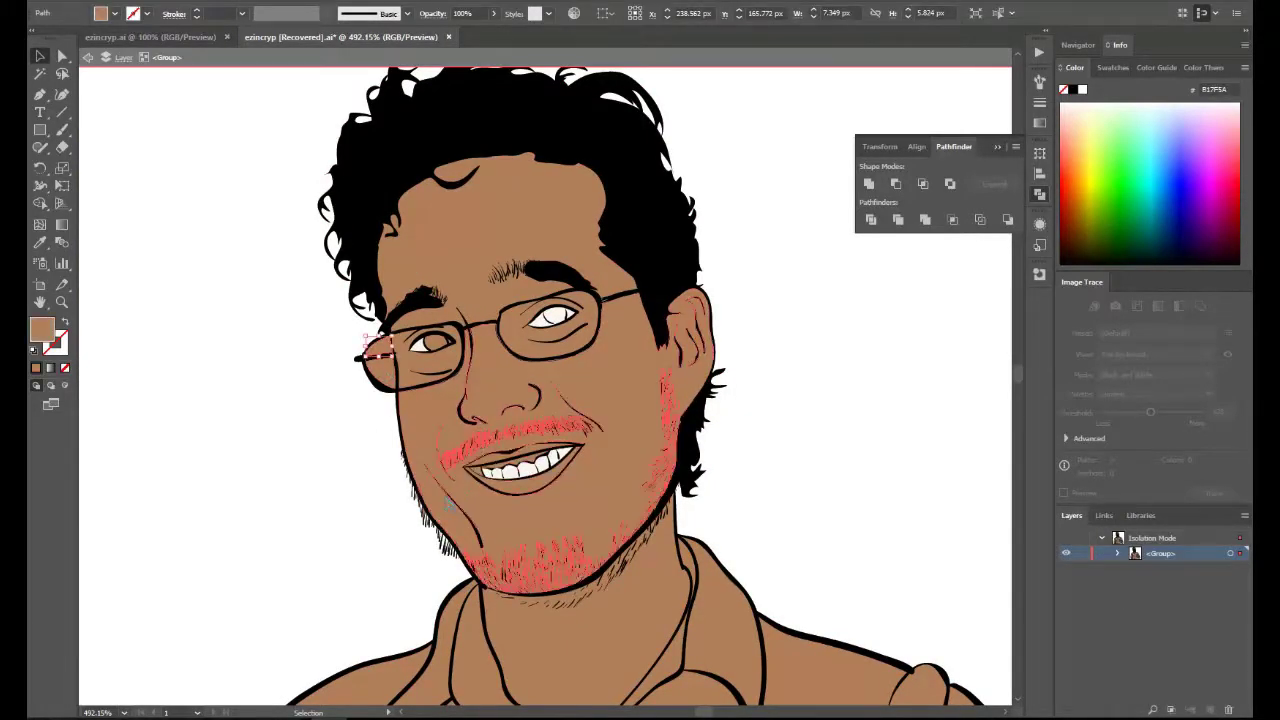
double_click(960, 549)
Set the fill to off-white and apply it to both outer collar flaps, undoing the extra fill at the neck.
scroll(591, 540, down, 4)
double_click(42, 330)
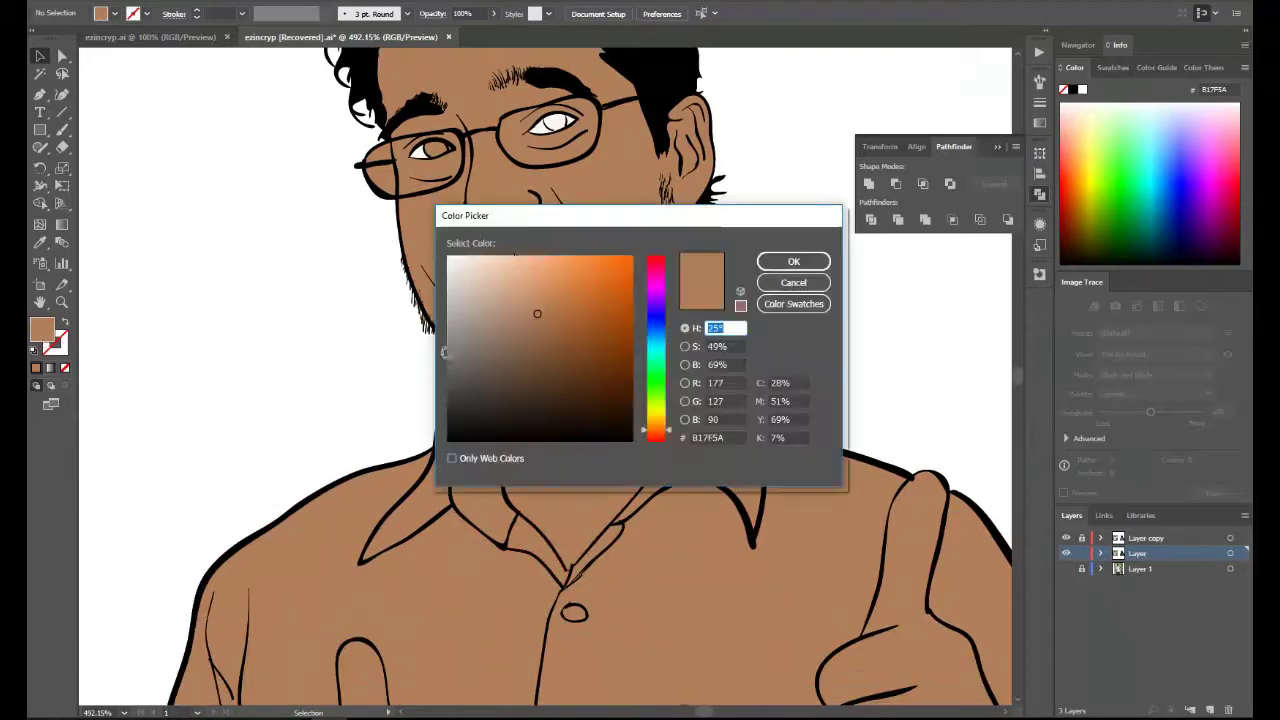
click(451, 259)
click(794, 263)
drag(42, 330, 438, 490)
drag(42, 330, 705, 458)
drag(42, 330, 575, 475)
key(ctrl+z)
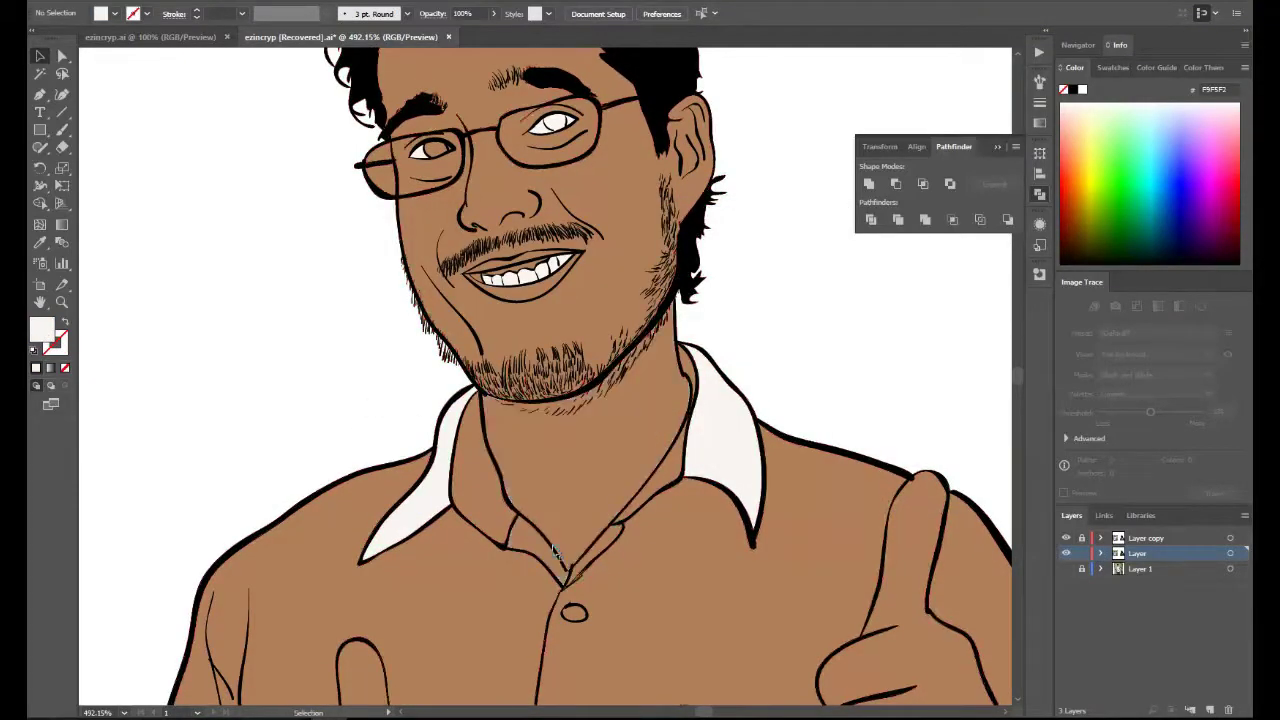
Fill the small inner collar pieces just above the top button with off-white.
click(125, 714)
click(160, 465)
scroll(418, 330, down, 3)
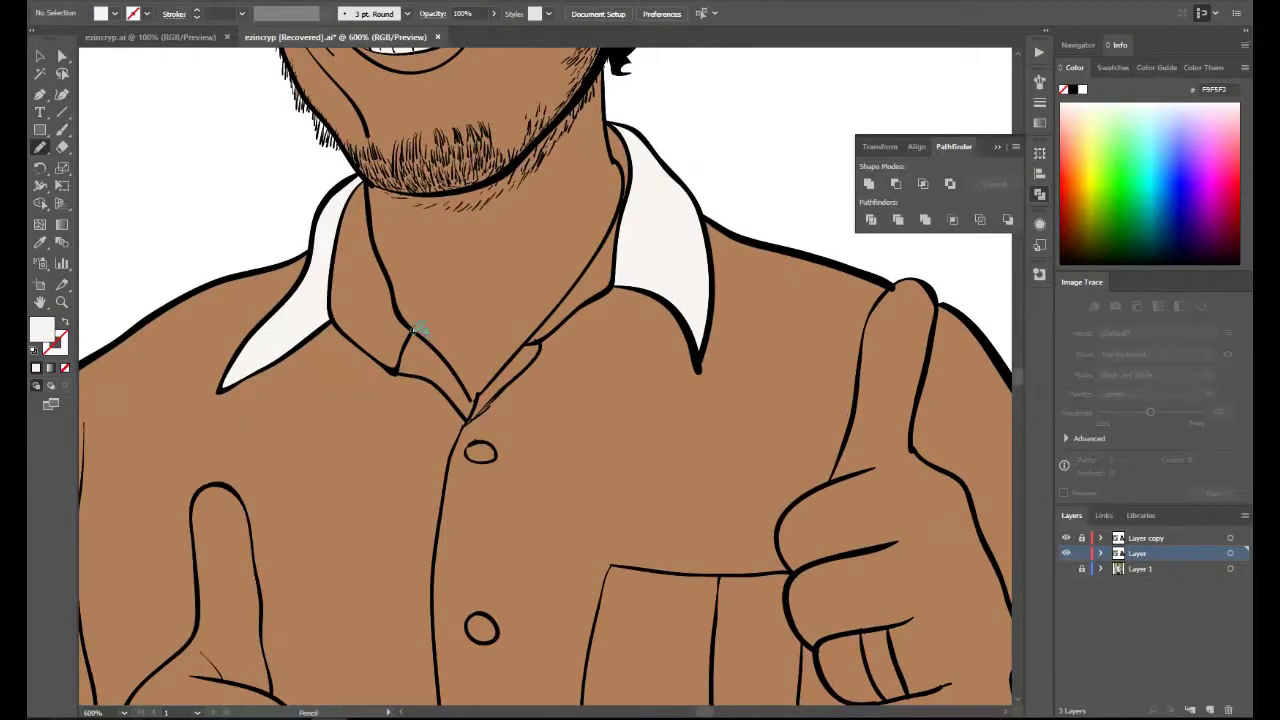
drag(472, 416, 401, 371)
Sample the dark red of the collar lining from the photo and fill both inner collar areas with it.
drag(241, 401, 609, 481)
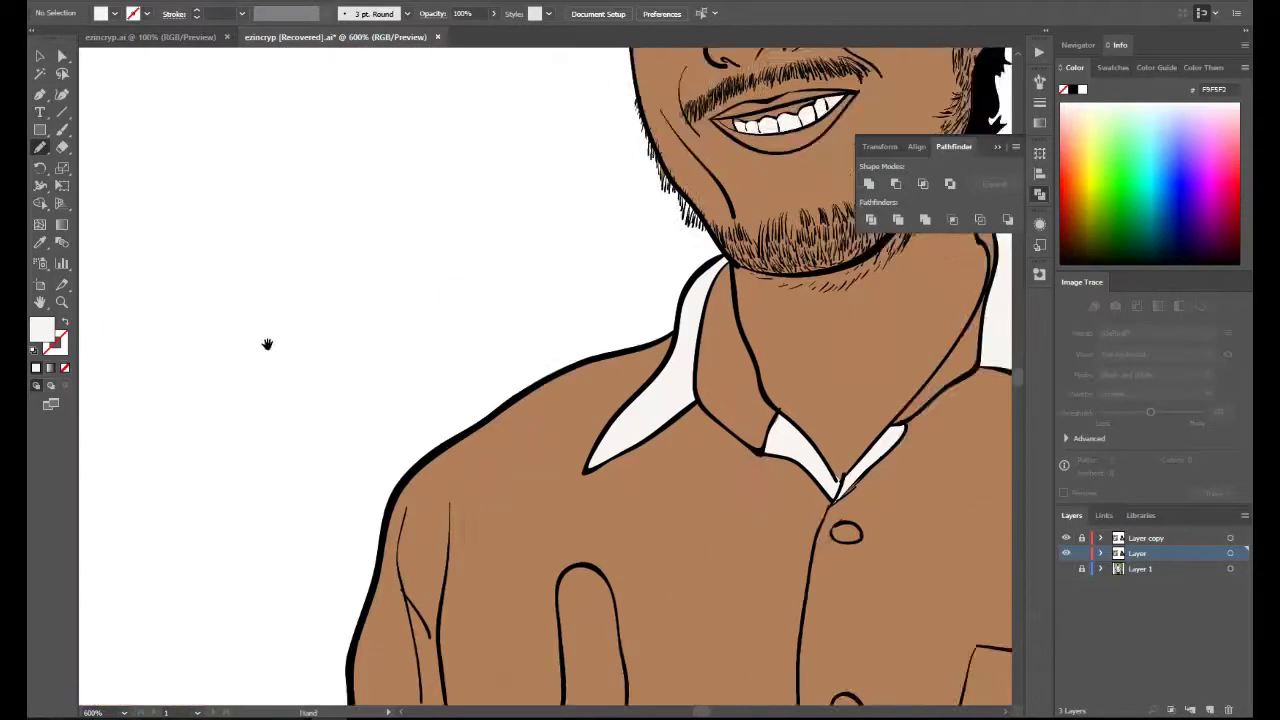
drag(268, 345, 468, 352)
key(ctrl+minus)
key(ctrl+minus)
key(ctrl+minus)
drag(154, 497, 360, 511)
key(i)
click(326, 360)
drag(762, 441, 375, 361)
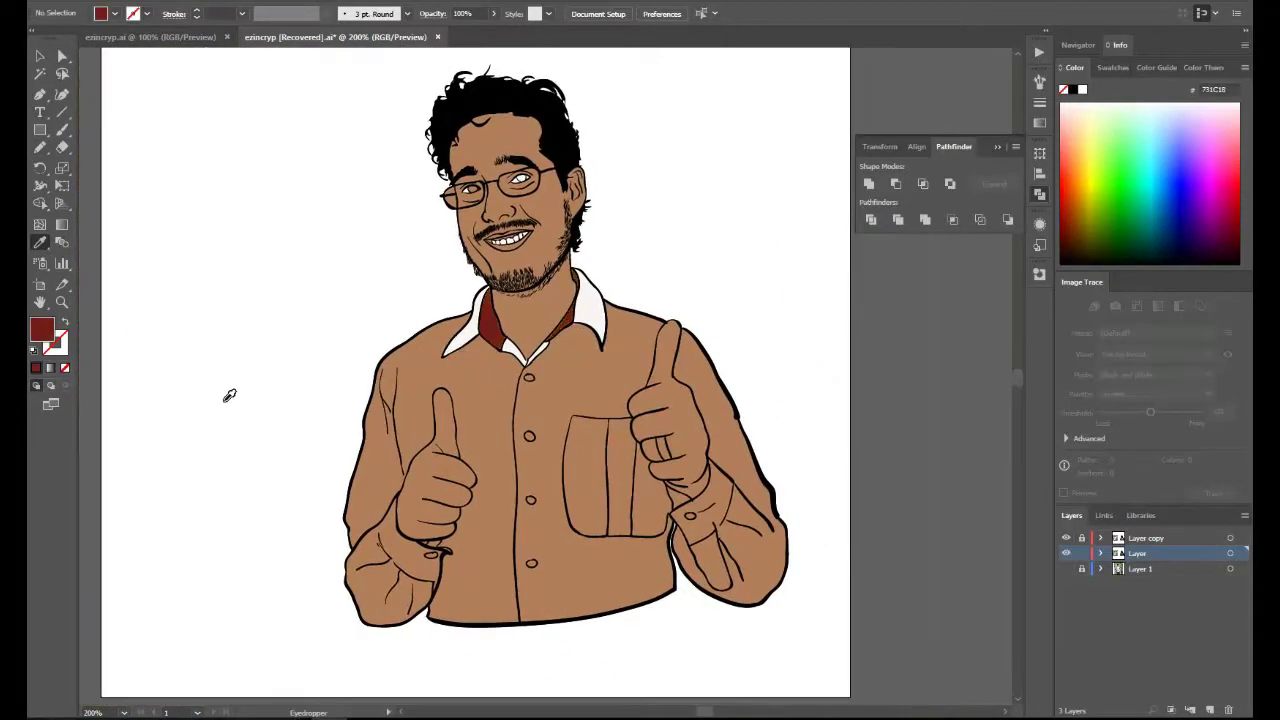
Set the fill to light grey E0DEDE and apply it to the shirt half left of the button placket.
drag(141, 427, 291, 331)
double_click(42, 330)
click(450, 277)
click(816, 267)
alt+click(618, 308)
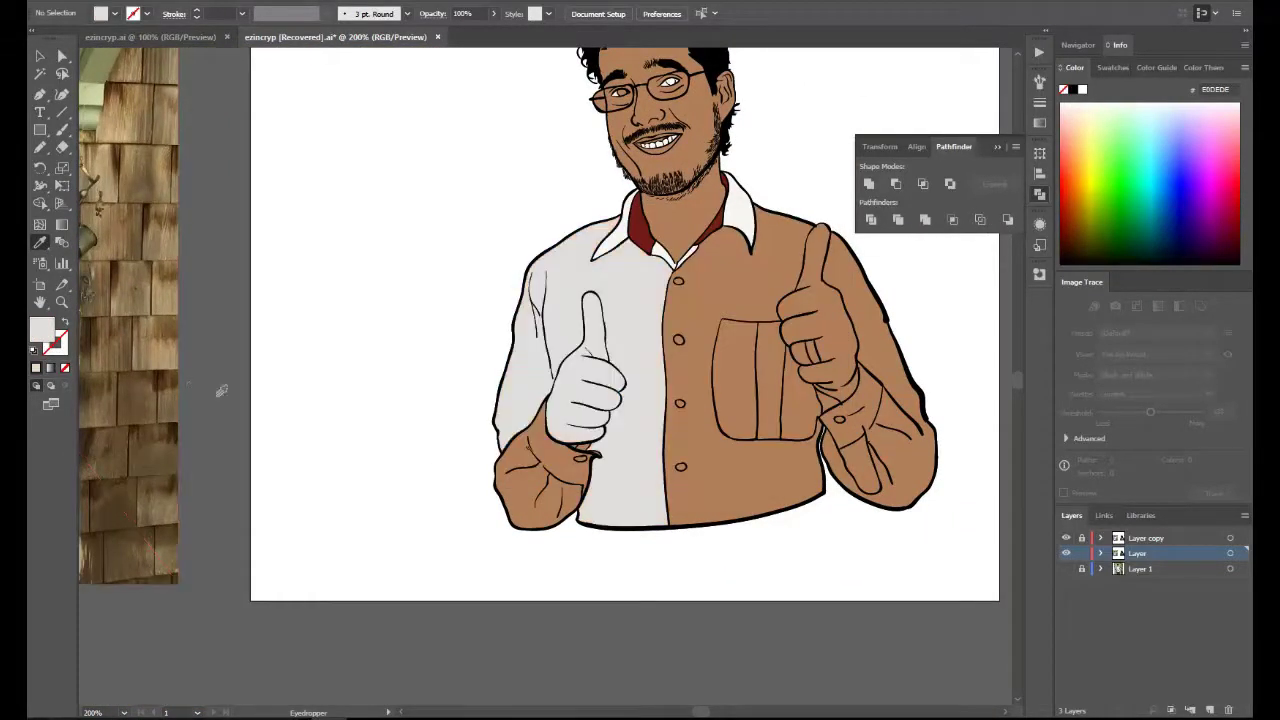
Sample the collar's dark red and color the cuff lining at the left wrist with it.
click(640, 236)
key(ctrl+space)
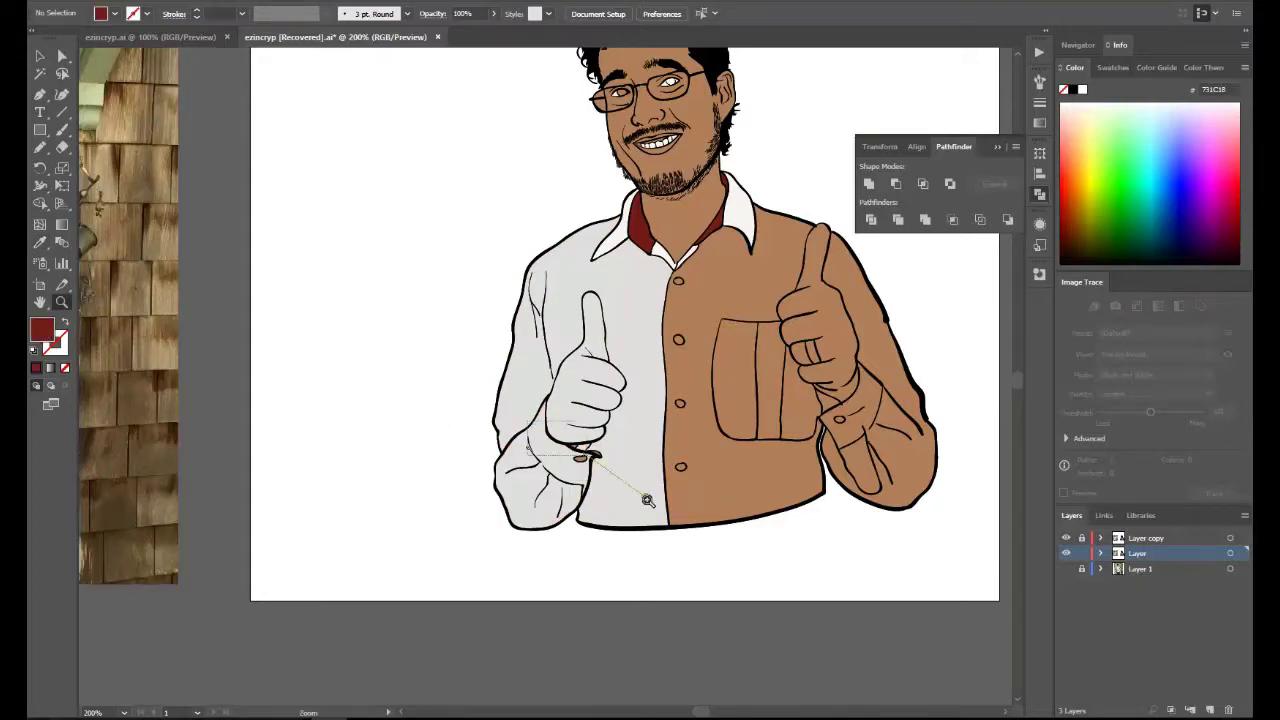
drag(527, 418, 603, 470)
alt+click(930, 495)
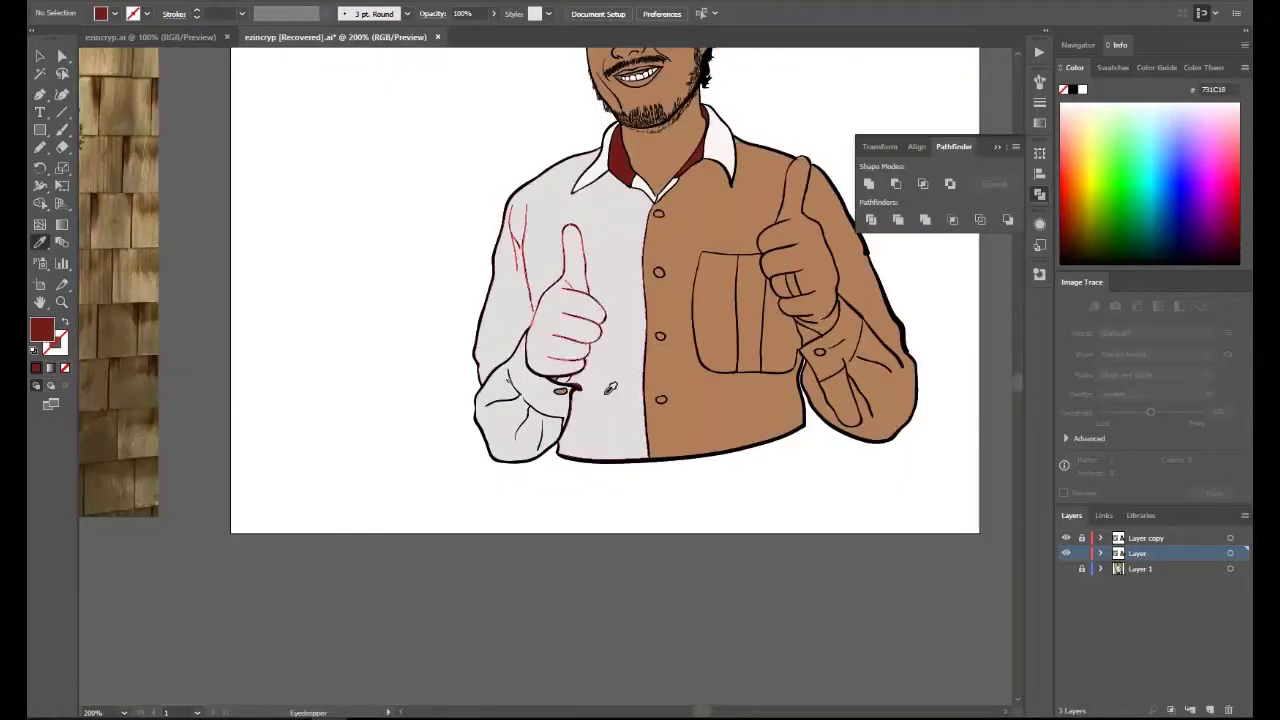
Fill the other shirt half, its pocket and the right sleeve with light grey E0DEDE.
alt+click(600, 380)
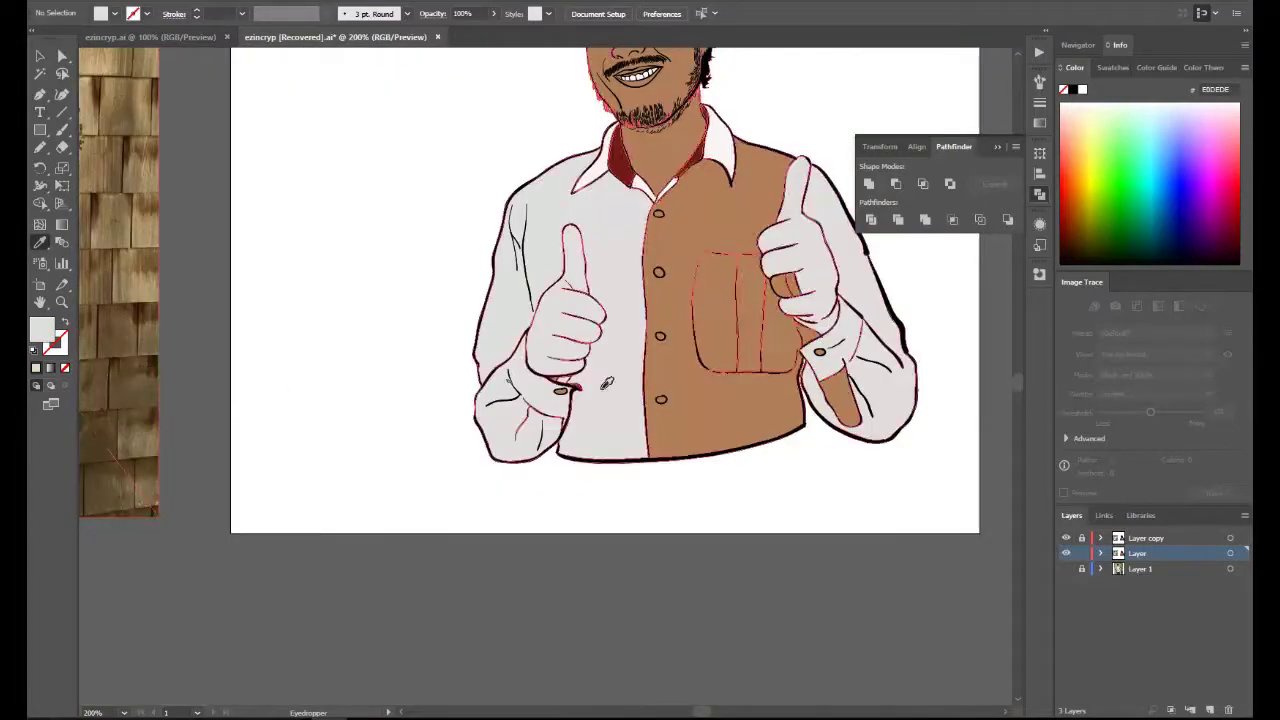
click(820, 300)
alt+click(750, 340)
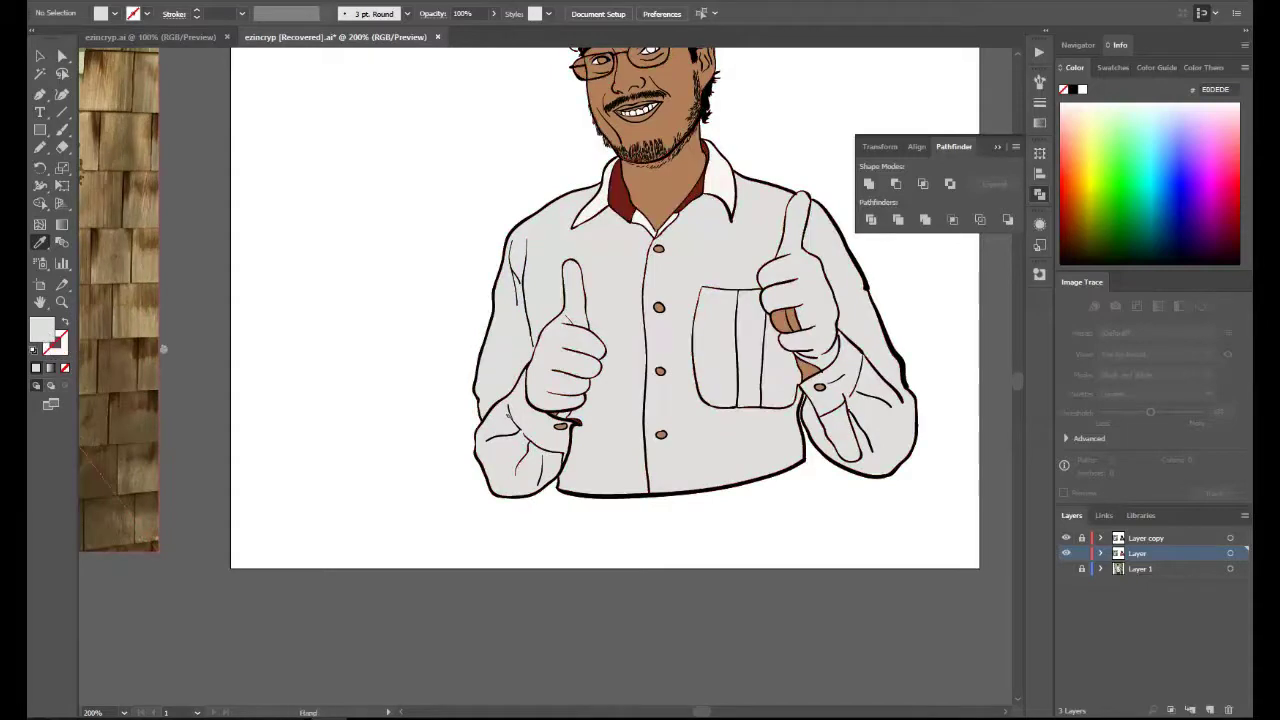
Recolor the shirt front, pocket strip, sleeves and collar flaps with pale lavender-white EBE9F0.
drag(188, 392, 169, 419)
alt+click(660, 290)
alt+click(697, 376)
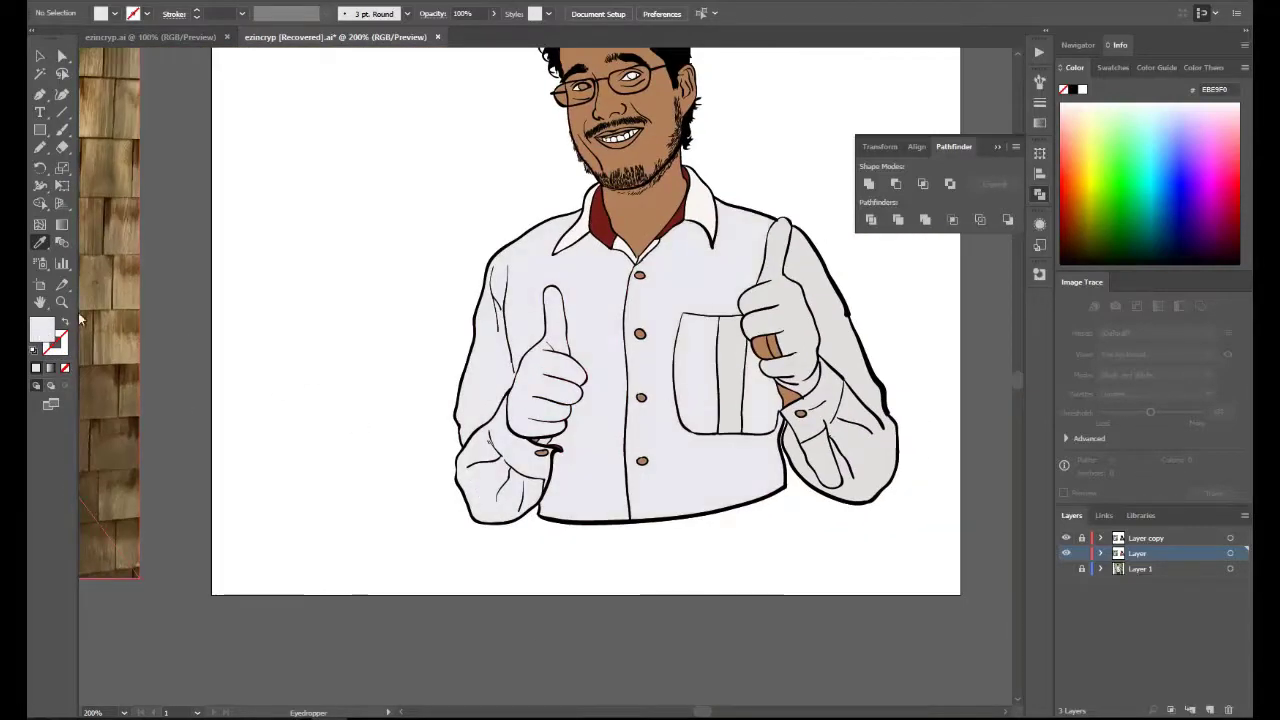
alt+click(731, 382)
alt+click(872, 462)
alt+click(577, 234)
alt+click(702, 205)
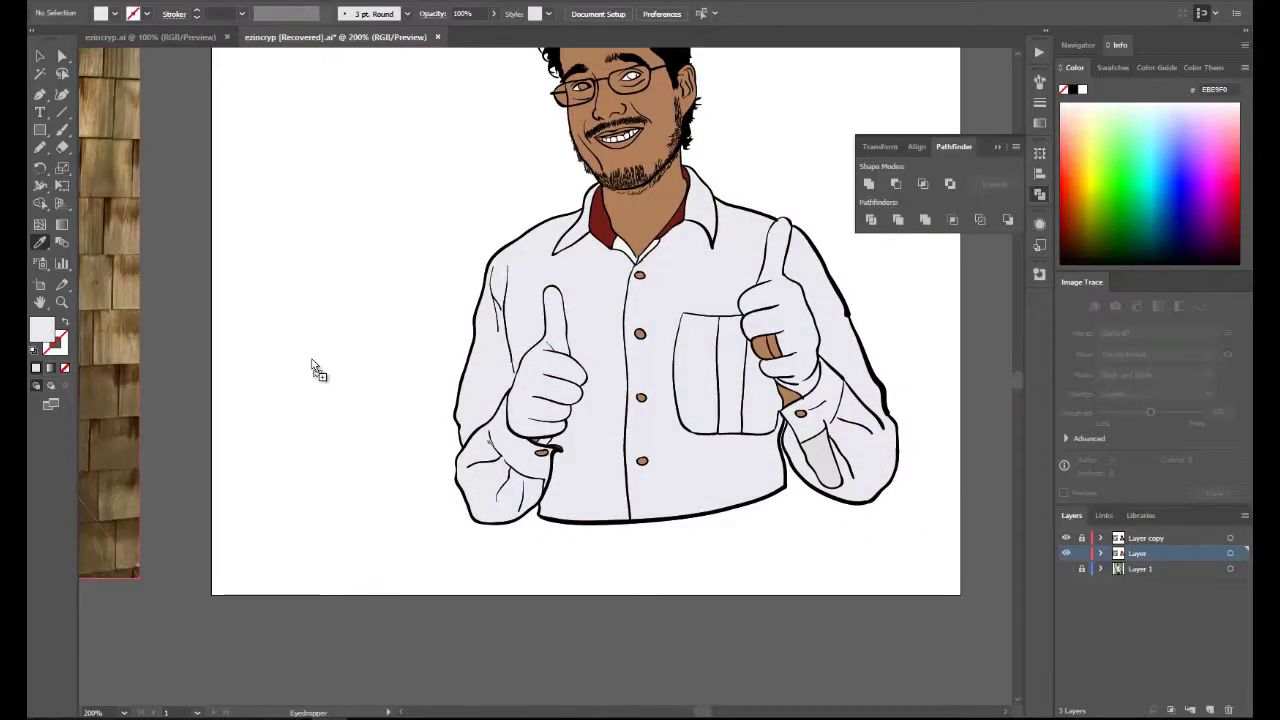
Color the thumbs-up hand without the ring, including its thumb, with the skin brown B17F5A.
key(ctrl+minus)
key(ctrl+space)
drag(416, 368, 560, 548)
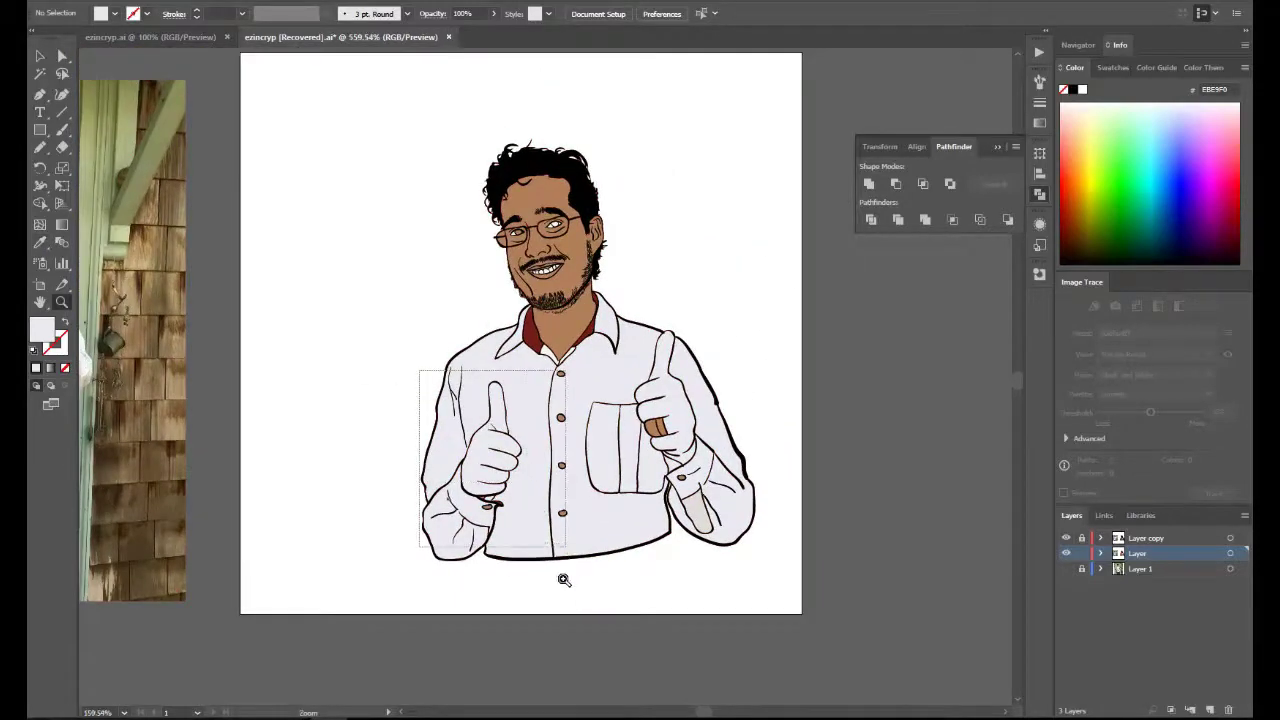
key(n)
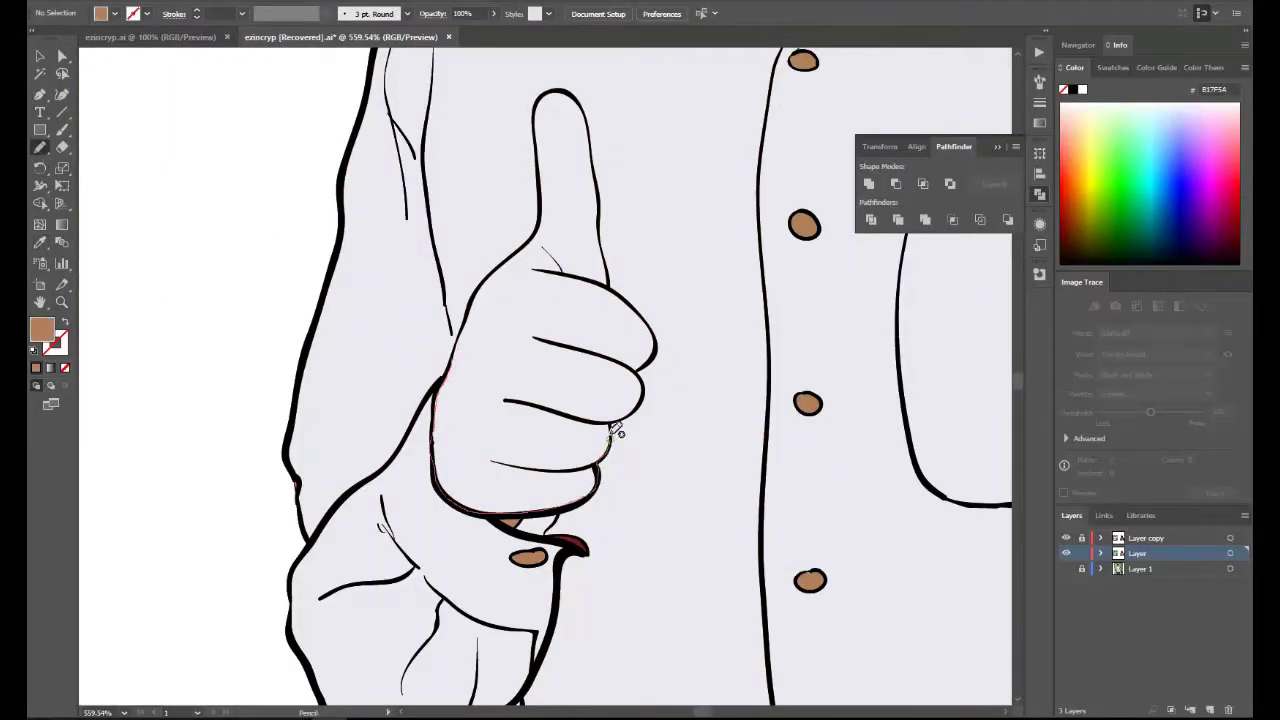
click(474, 311)
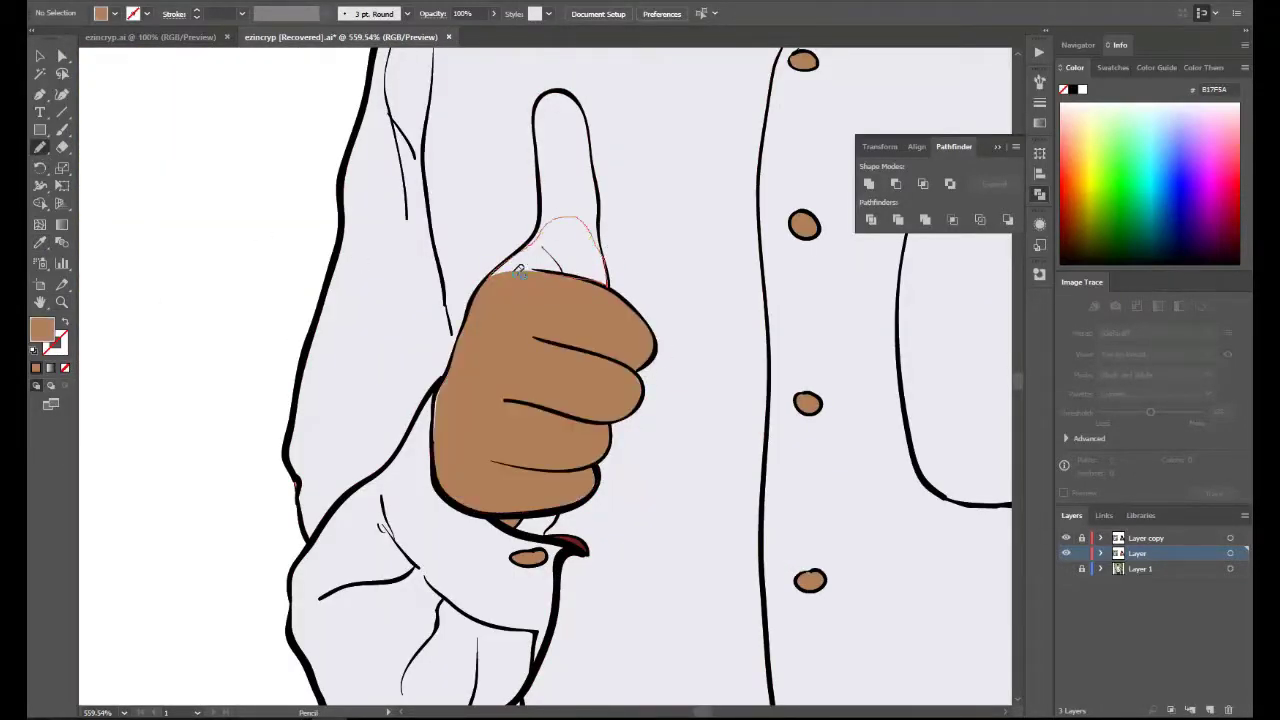
mouse_move(540, 220)
mouse_down()
mouse_move(536, 140)
mouse_move(567, 90)
mouse_move(592, 163)
mouse_move(600, 235)
mouse_up()
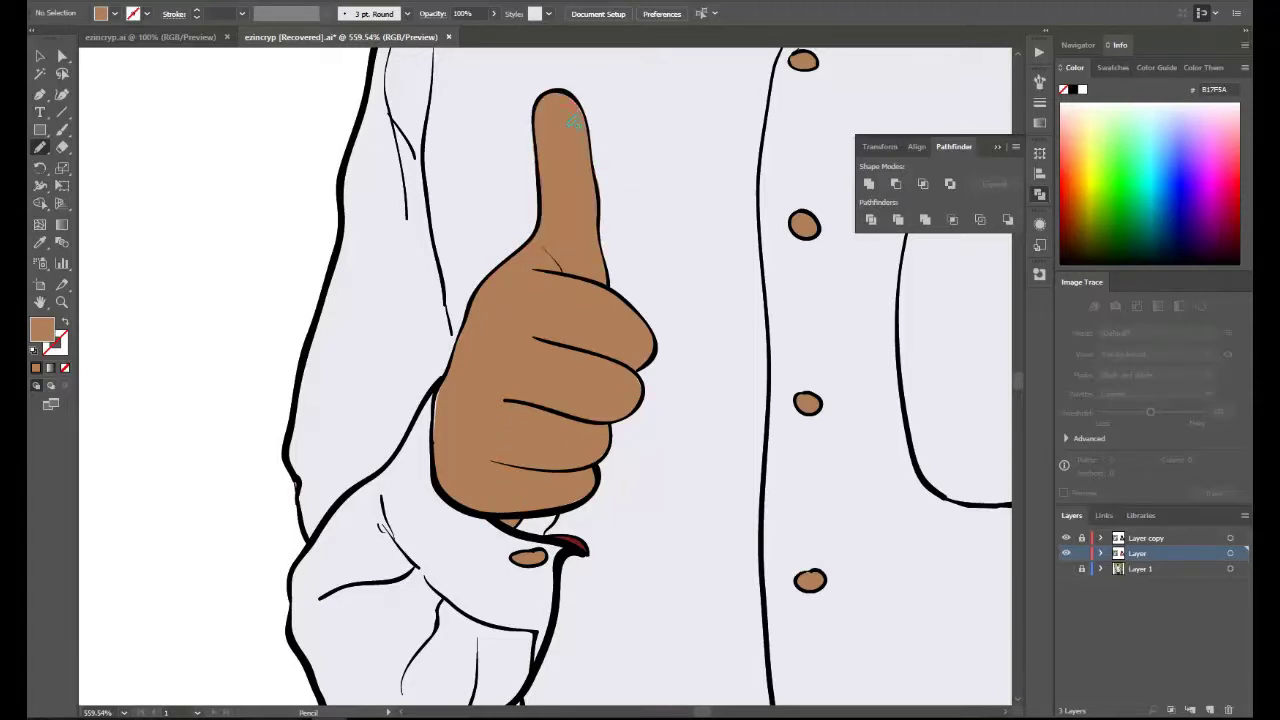
Color the ring hand beside the shirt pocket, with its wrist and thumb, in the skin brown B17F5A.
key(ctrl+minus)
key(ctrl+minus)
key(ctrl+minus)
key(ctrl+minus)
drag(744, 343, 771, 411)
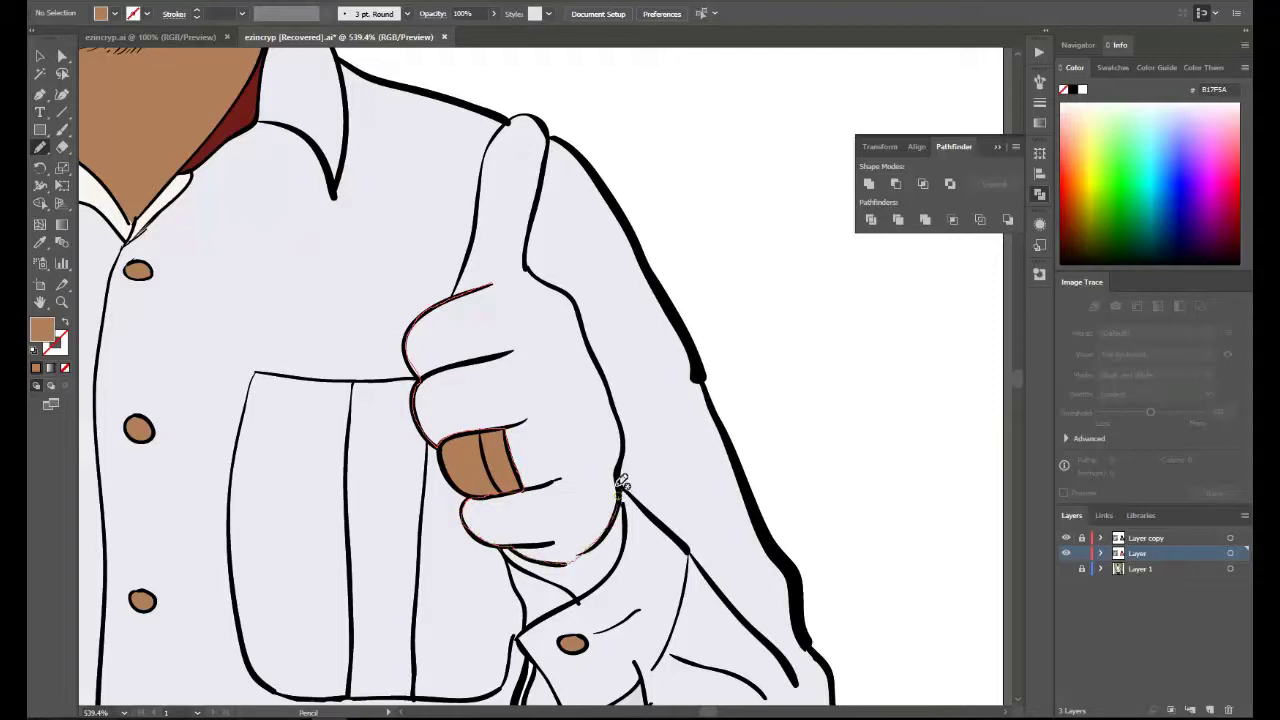
drag(508, 277, 521, 269)
mouse_move(500, 549)
mouse_down()
mouse_move(578, 599)
mouse_move(620, 519)
mouse_move(581, 591)
mouse_move(521, 565)
mouse_up()
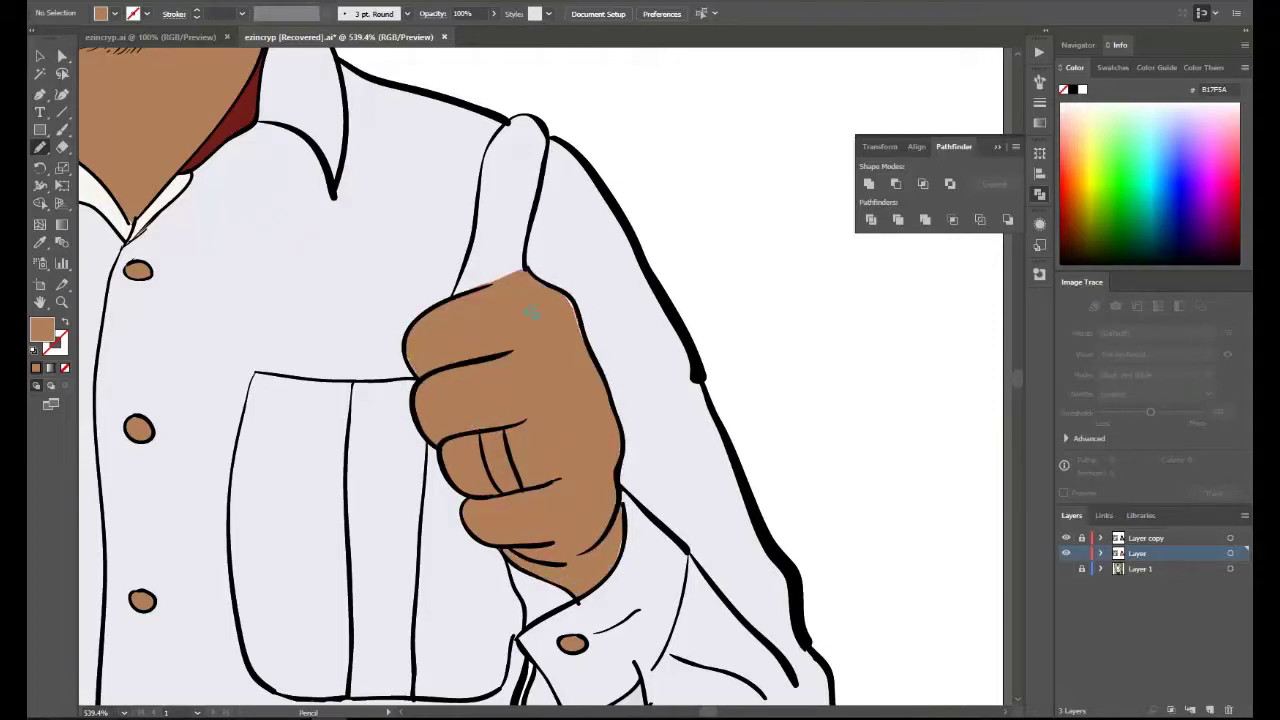
drag(530, 268, 530, 270)
scroll(530, 300, down, 3)
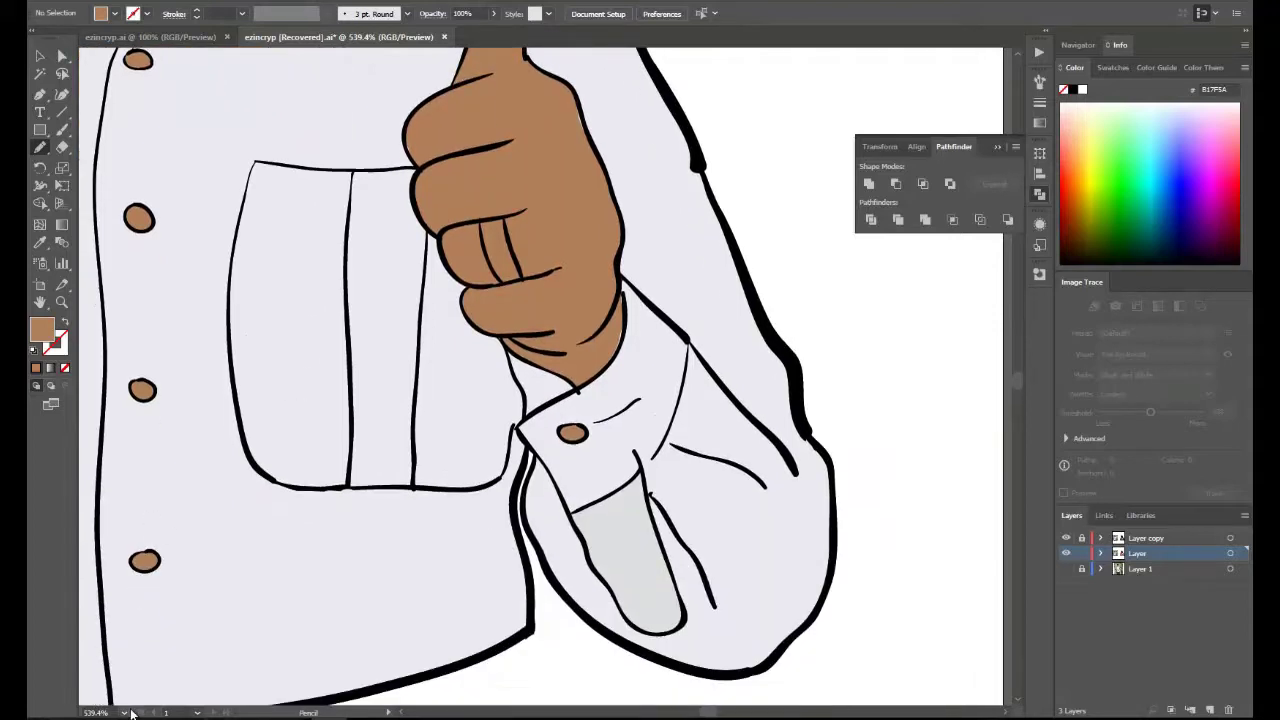
Sample the lip tone C07559 from the photo, color the cartoon's lips reddish brown, and set the fill to 965842.
key(ctrl+1)
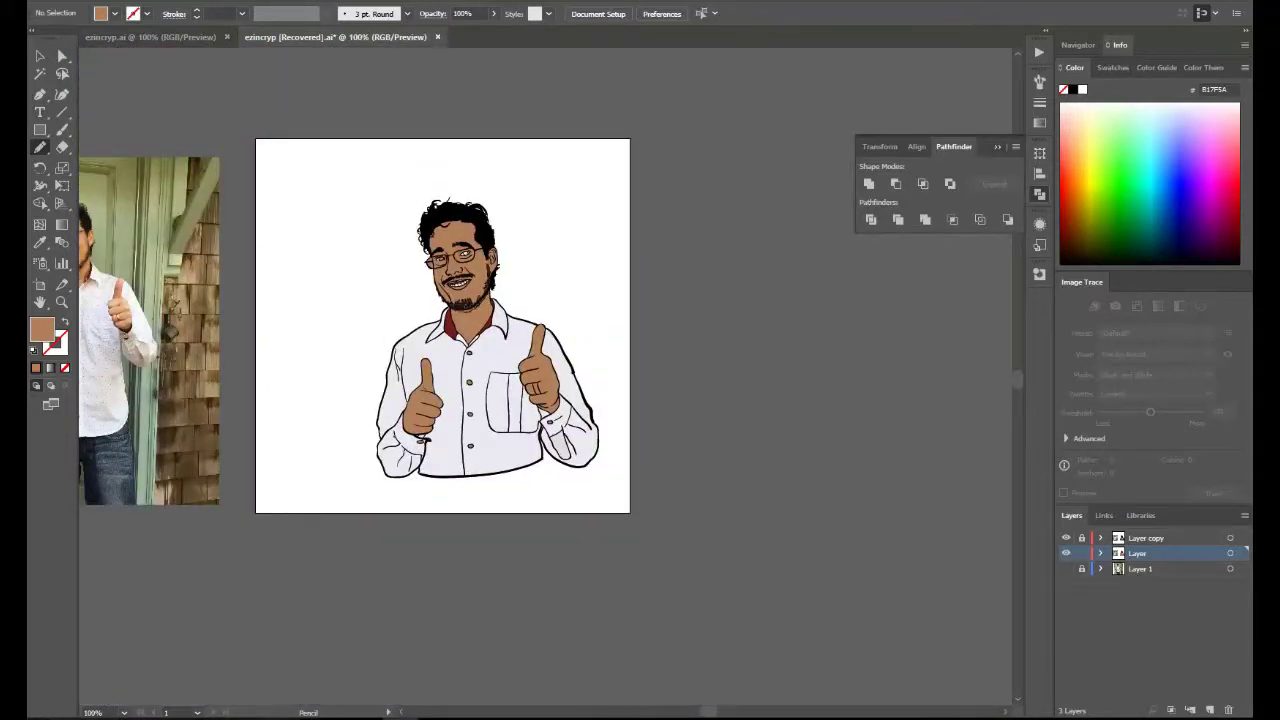
drag(358, 307, 300, 288)
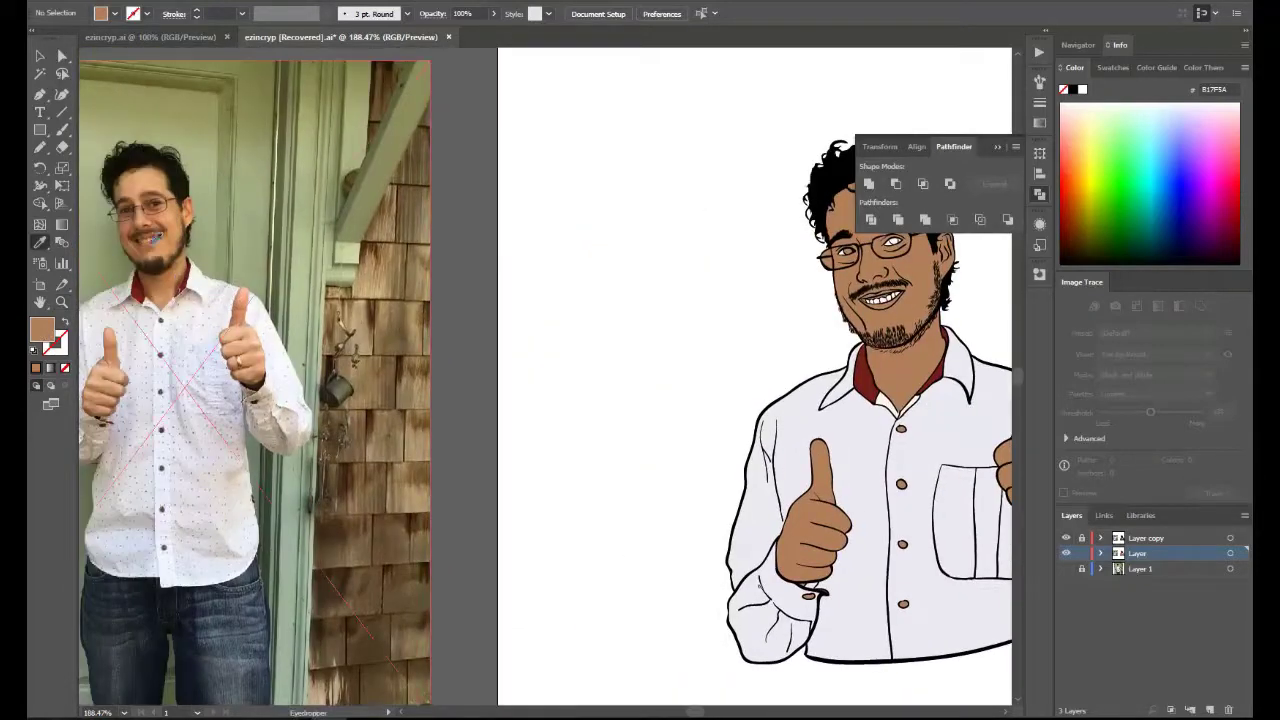
click(157, 238)
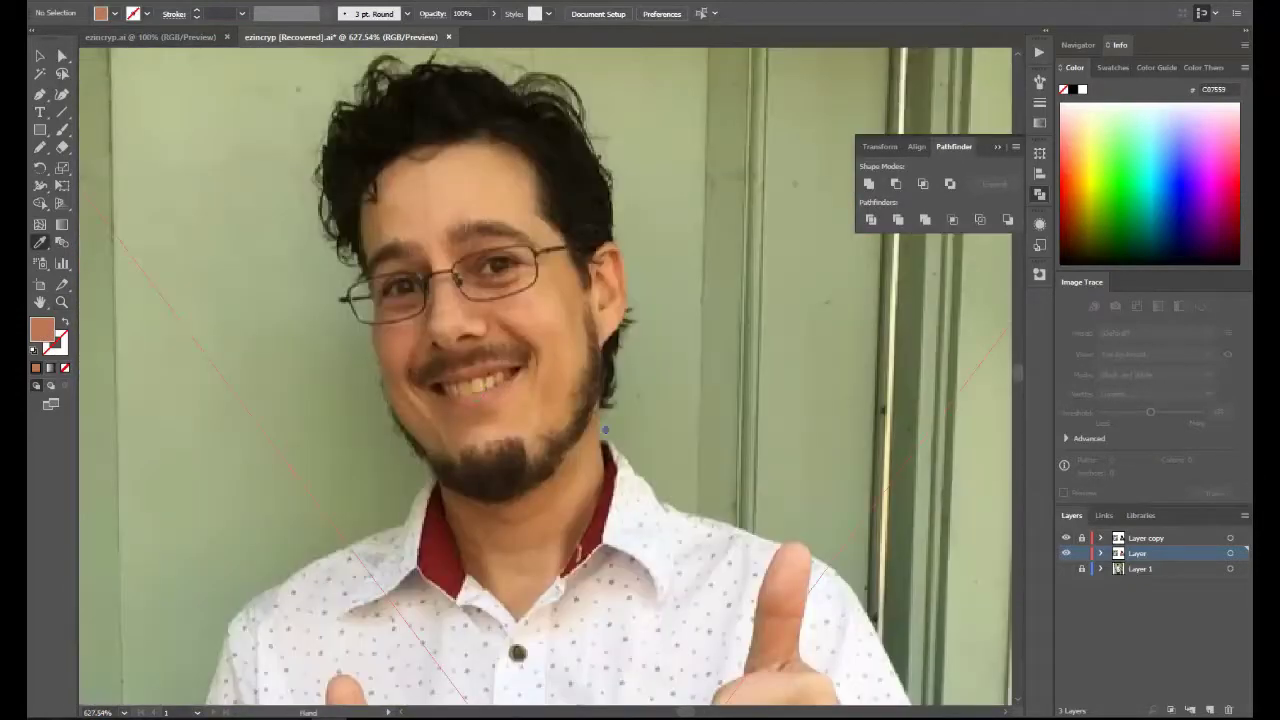
drag(905, 470, 296, 332)
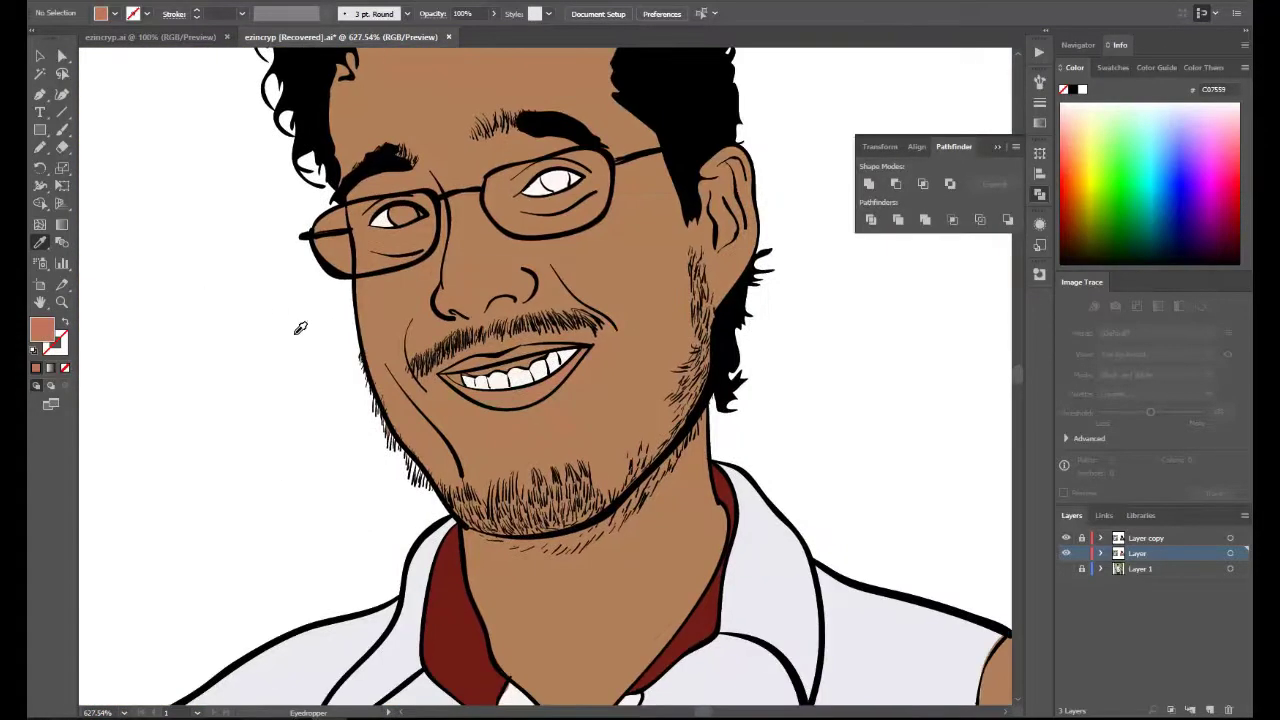
double_click(42, 330)
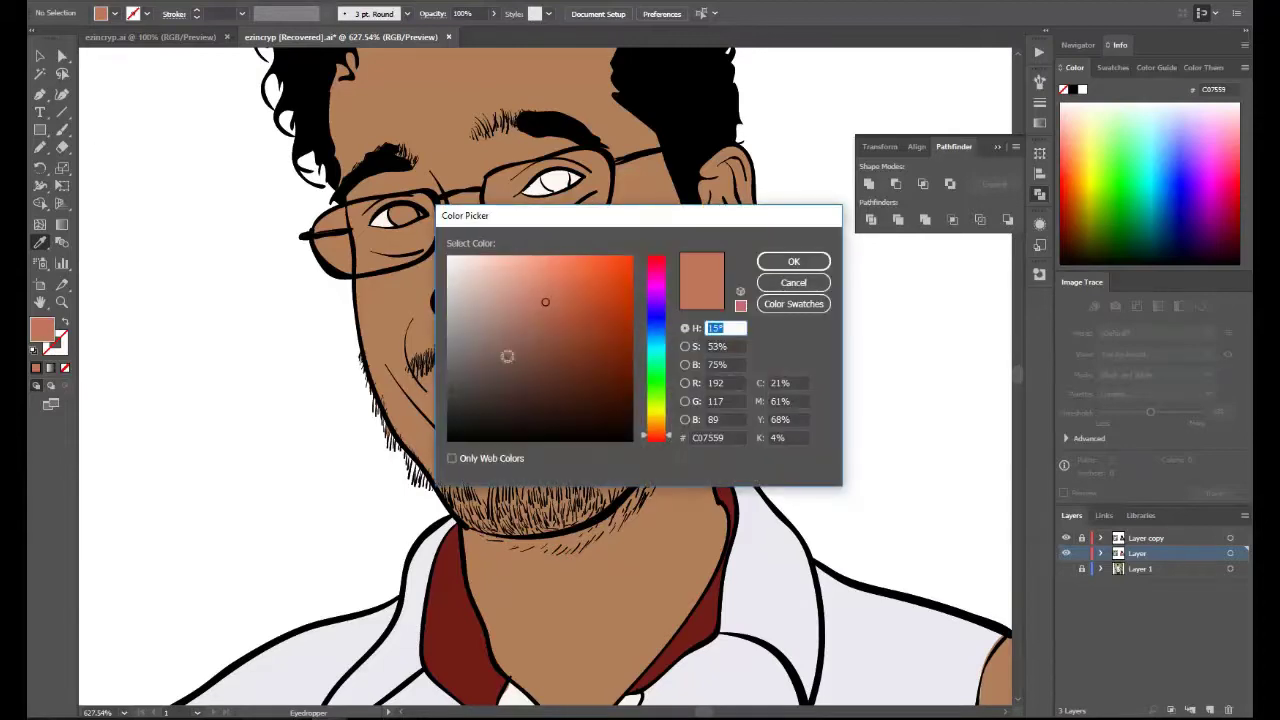
key(Return)
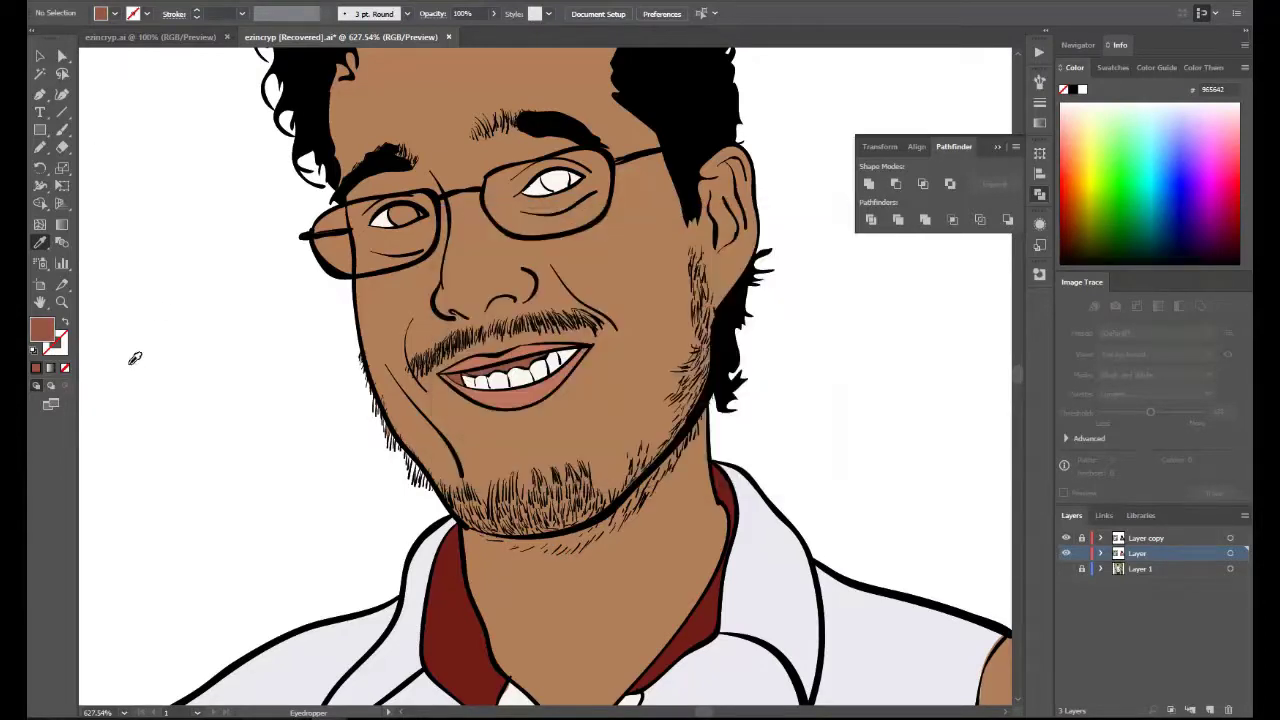
Set the fill to very dark brown 3A1F1A and color the mouth interior around the teeth.
double_click(51, 335)
click(566, 384)
key(Return)
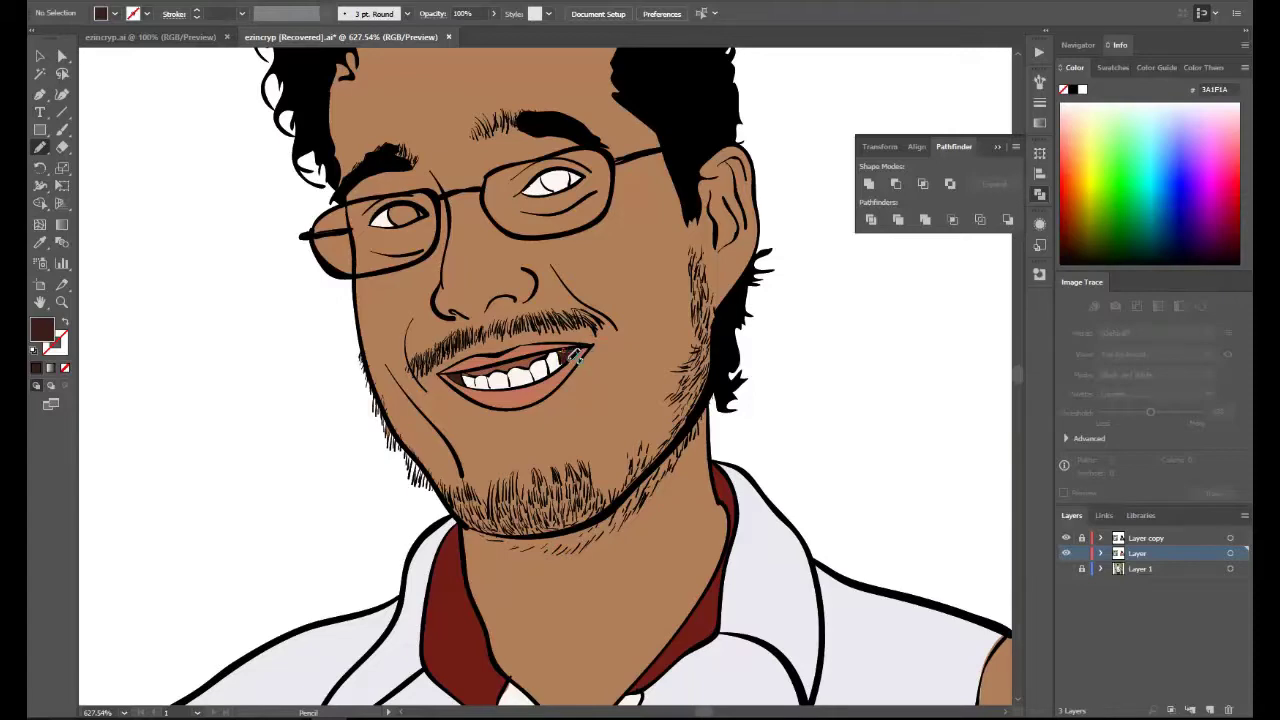
Set the fill to blackish brown 2B2423 and color both irises.
click(125, 714)
click(151, 483)
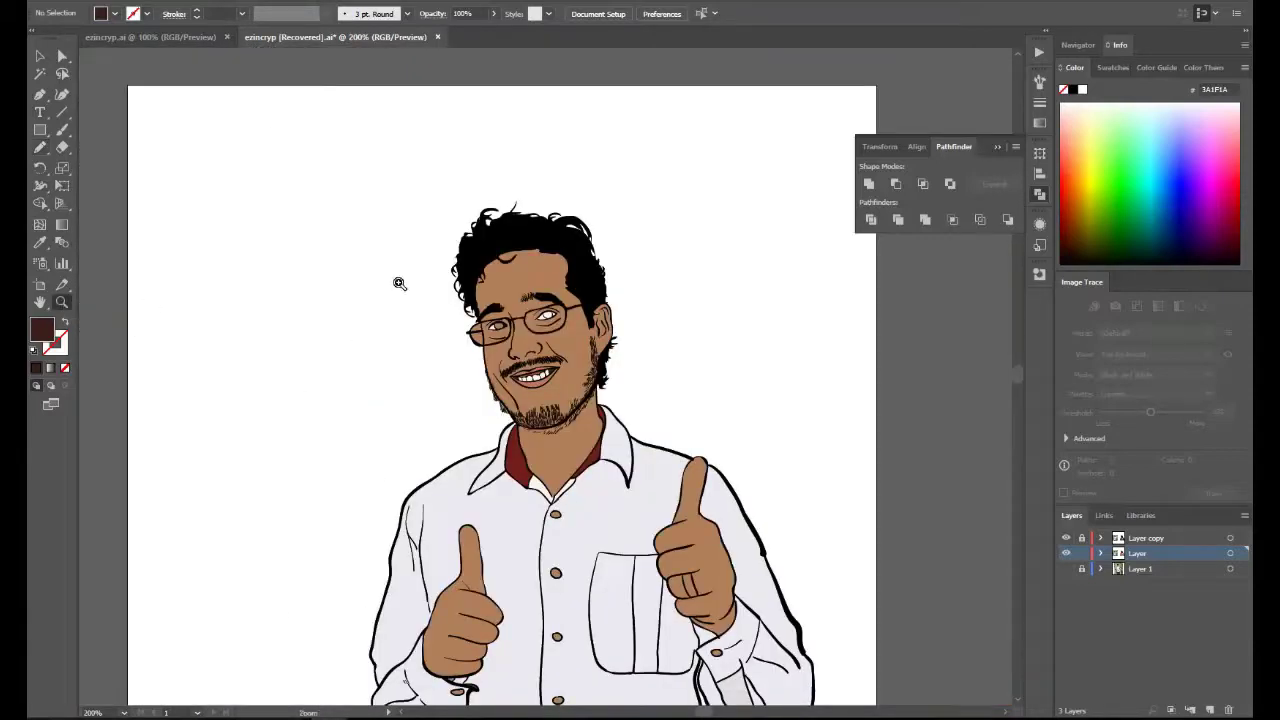
drag(399, 283, 453, 269)
double_click(36, 333)
click(484, 410)
click(791, 263)
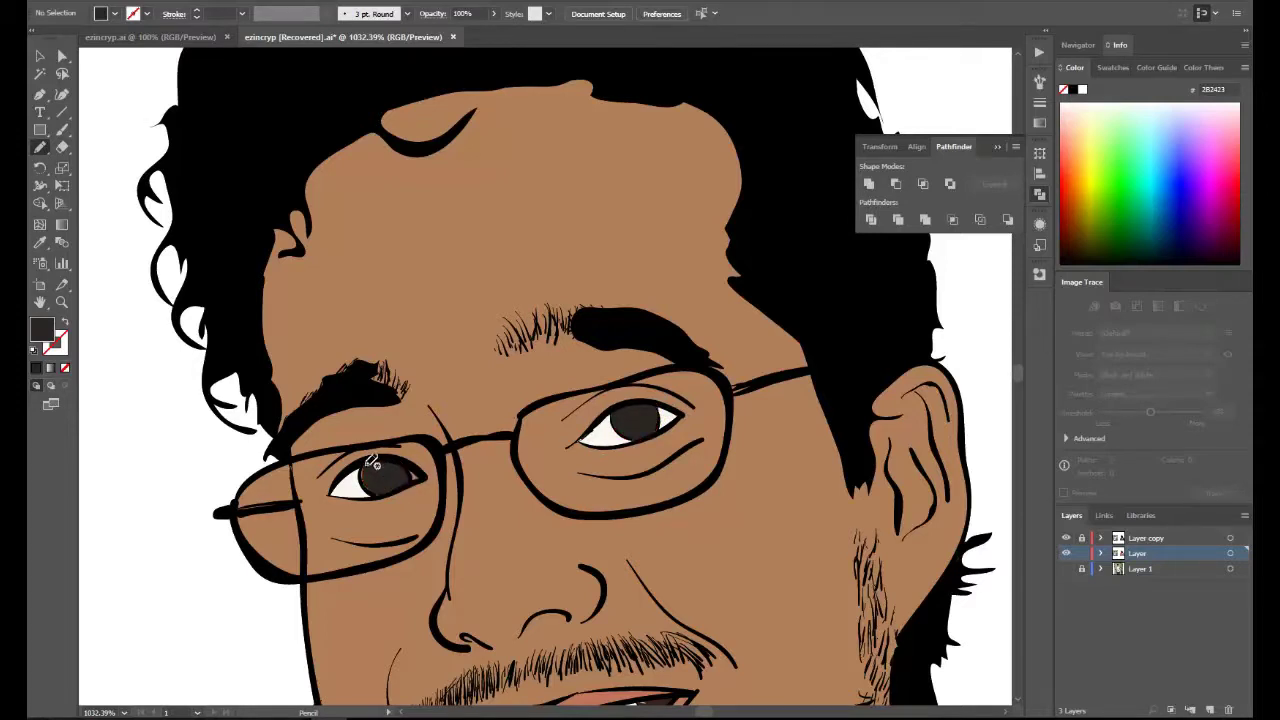
Set the fill to near-black 1E1B1B and draw a pupil in each eye.
double_click(40, 331)
click(472, 384)
key(Return)
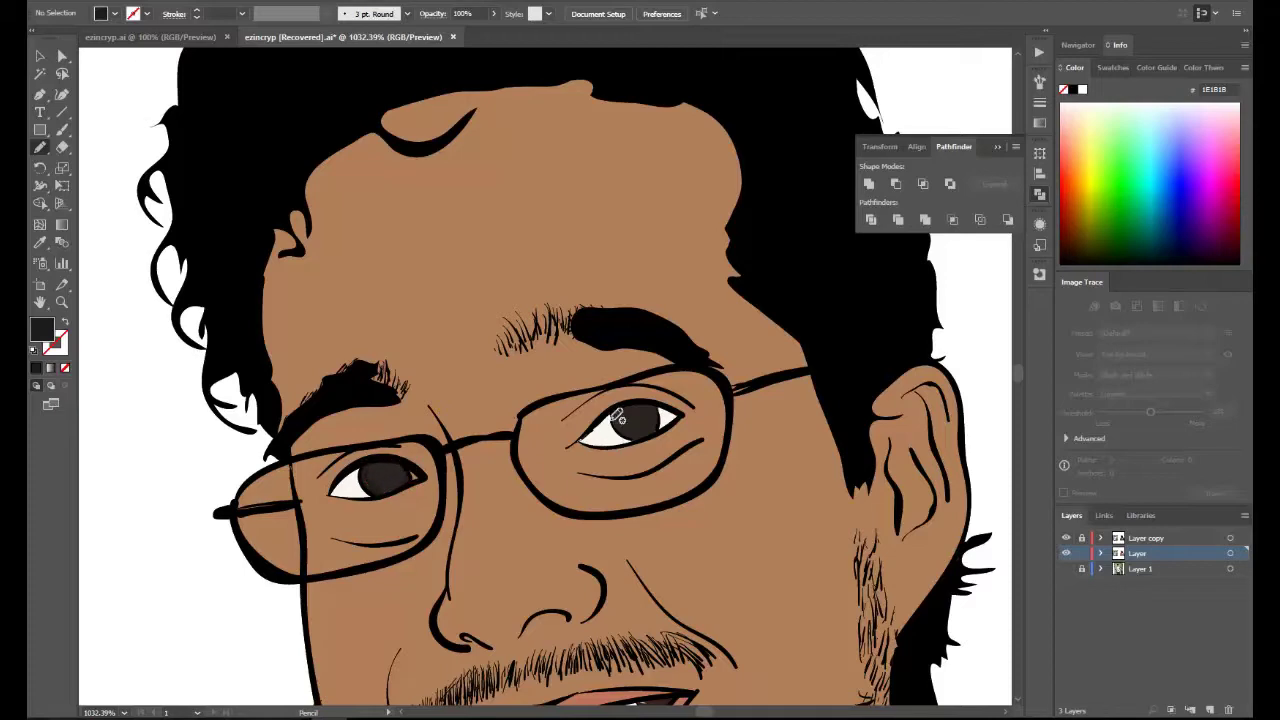
Set the fill to pinkish grey B59A9A and draw a small highlight in each eye.
double_click(40, 331)
click(477, 305)
click(791, 263)
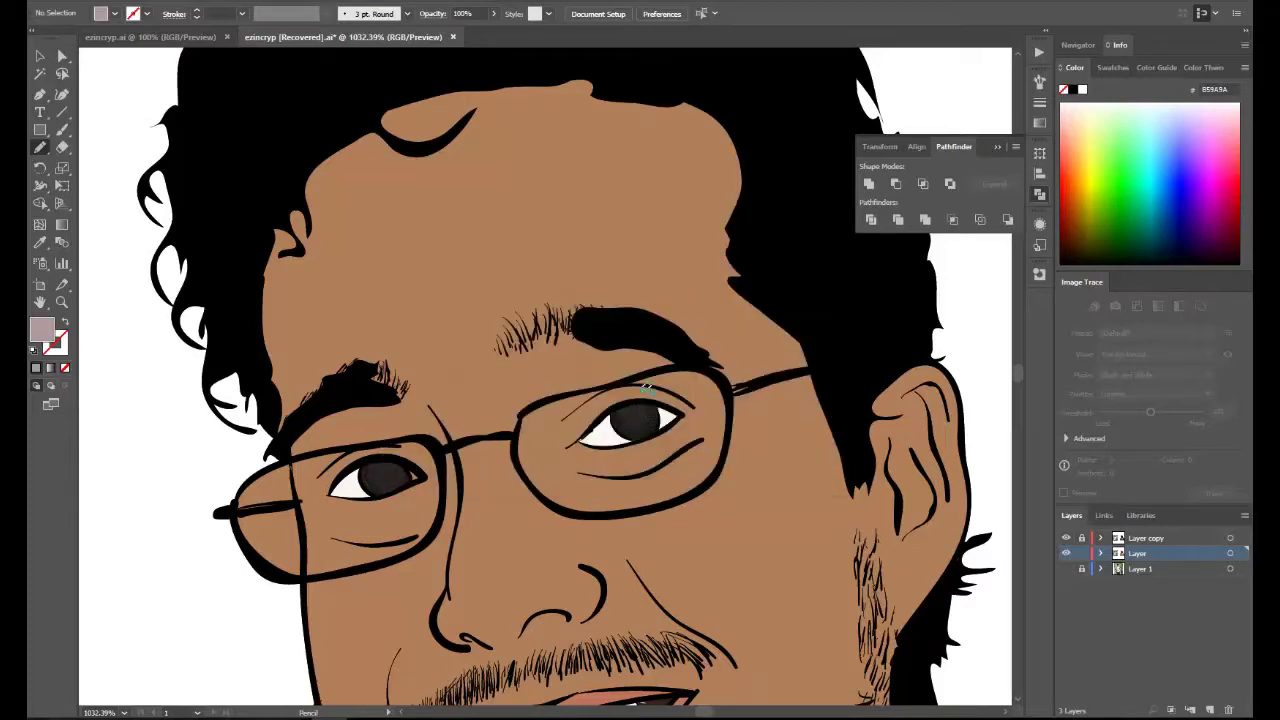
click(123, 712)
click(140, 490)
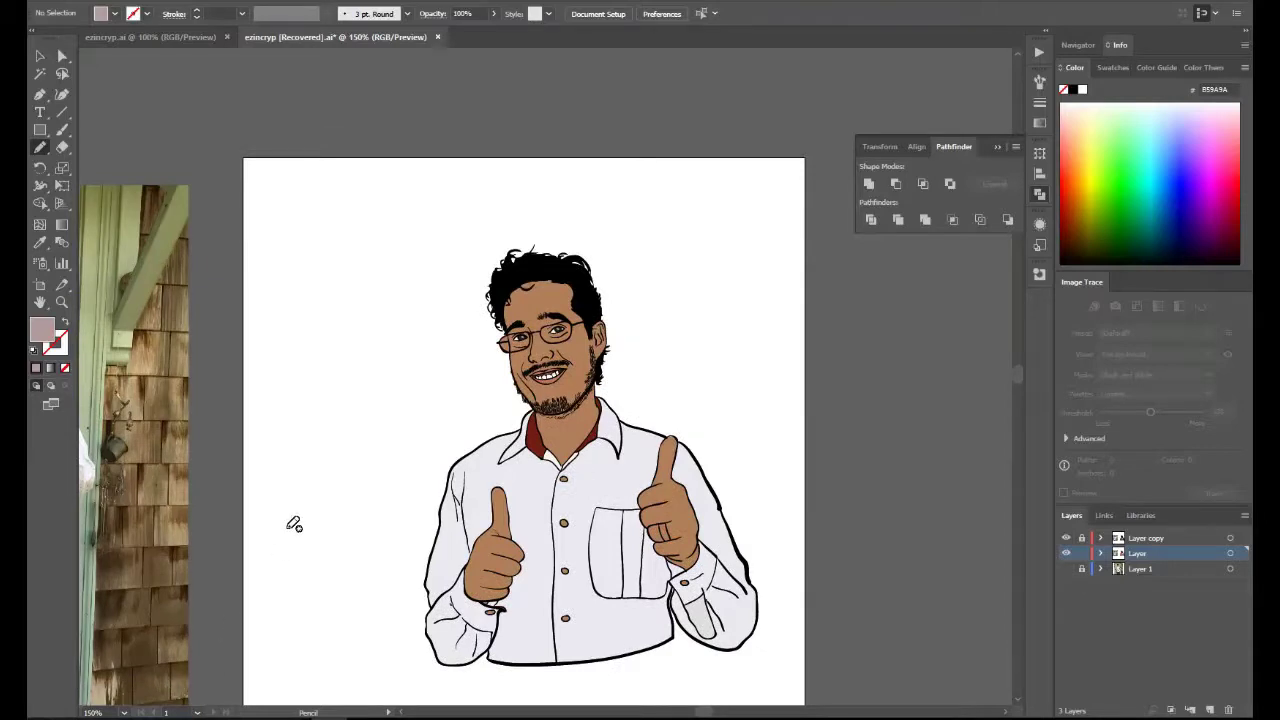
Add a new layer named dark directly below Layer copy and make Layer the active layer again.
scroll(600, 620, up, 1)
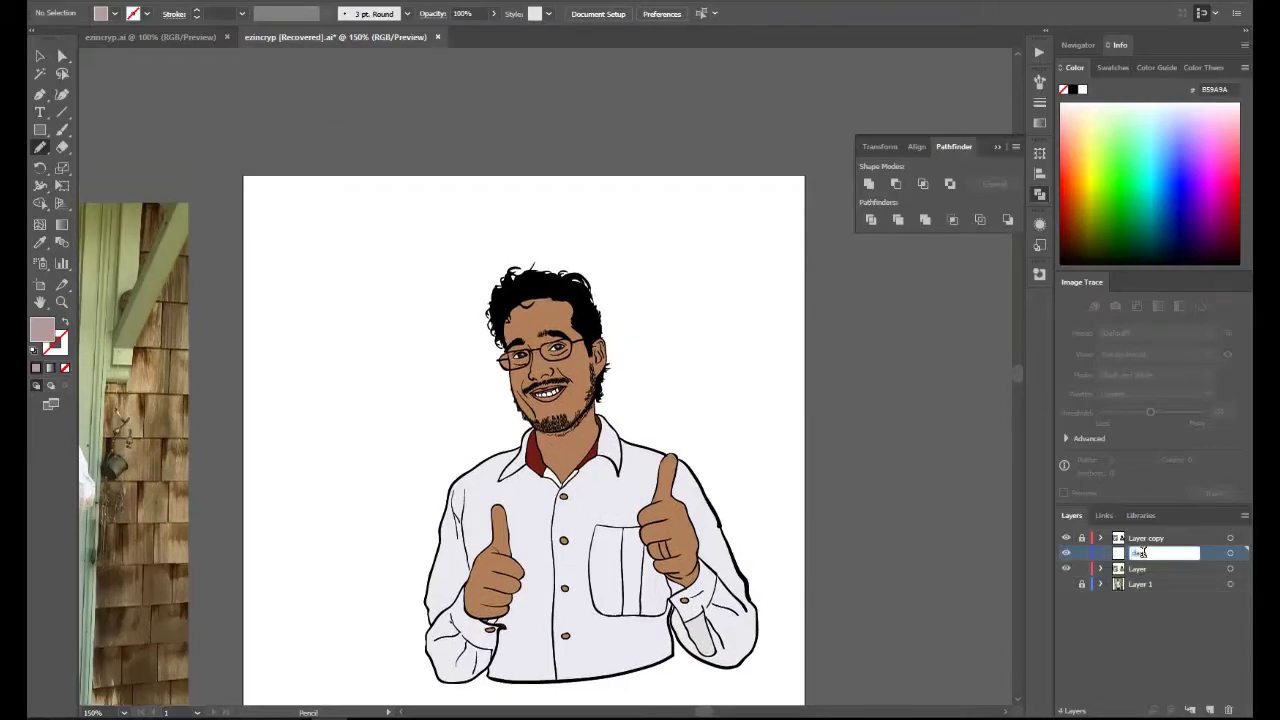
key(Return)
click(1144, 569)
Isolate the lens shape over the eye nearer the ear and fill it with pale blue D2EEF9.
key(v)
drag(474, 337, 680, 440)
double_click(480, 222)
double_click(480, 222)
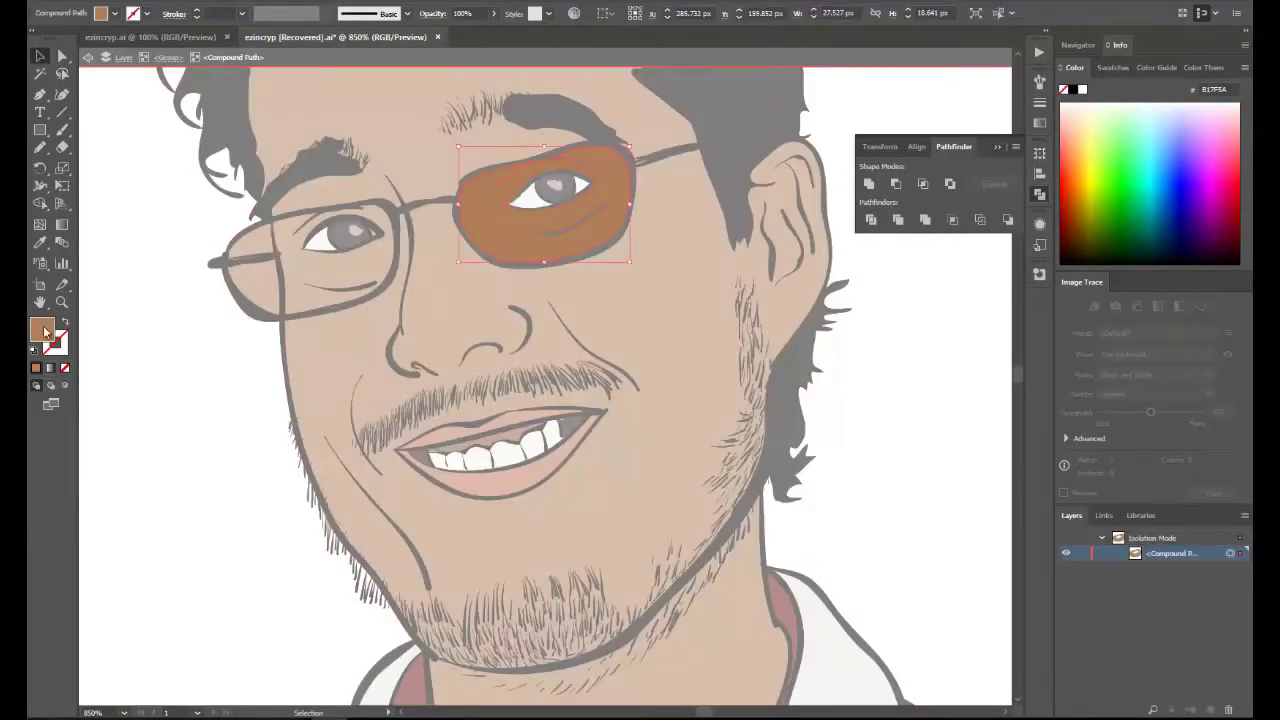
double_click(44, 332)
text(D2EEF9)
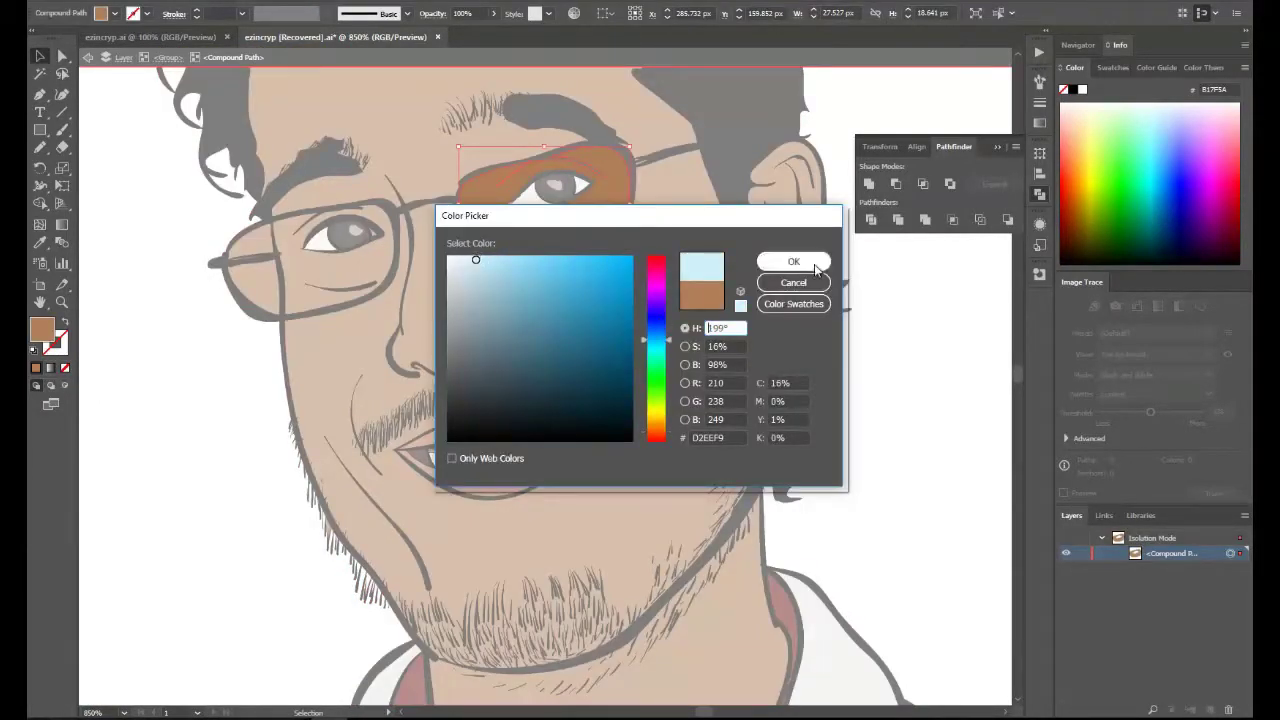
click(789, 260)
Lower the pale blue lens's opacity to 25% and leave isolation mode.
click(462, 13)
text(42)
key(Return)
click(42, 243)
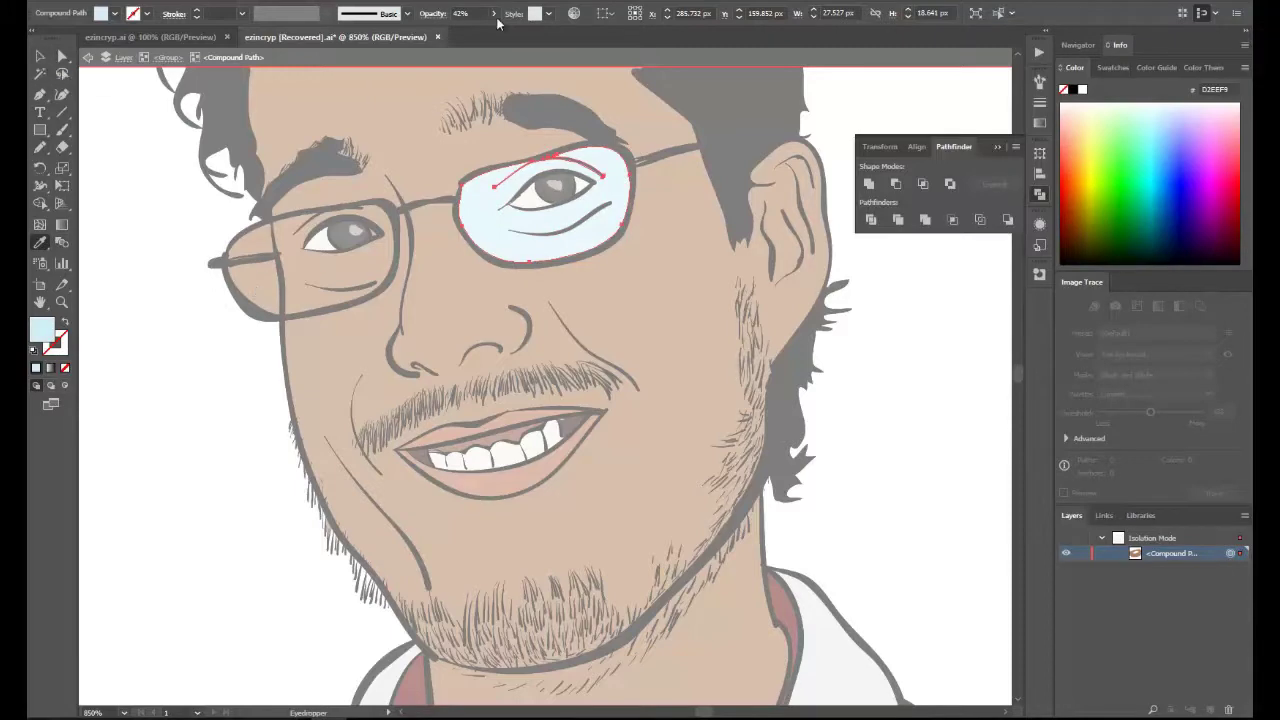
key(v)
double_click(89, 94)
click(494, 229)
click(156, 205)
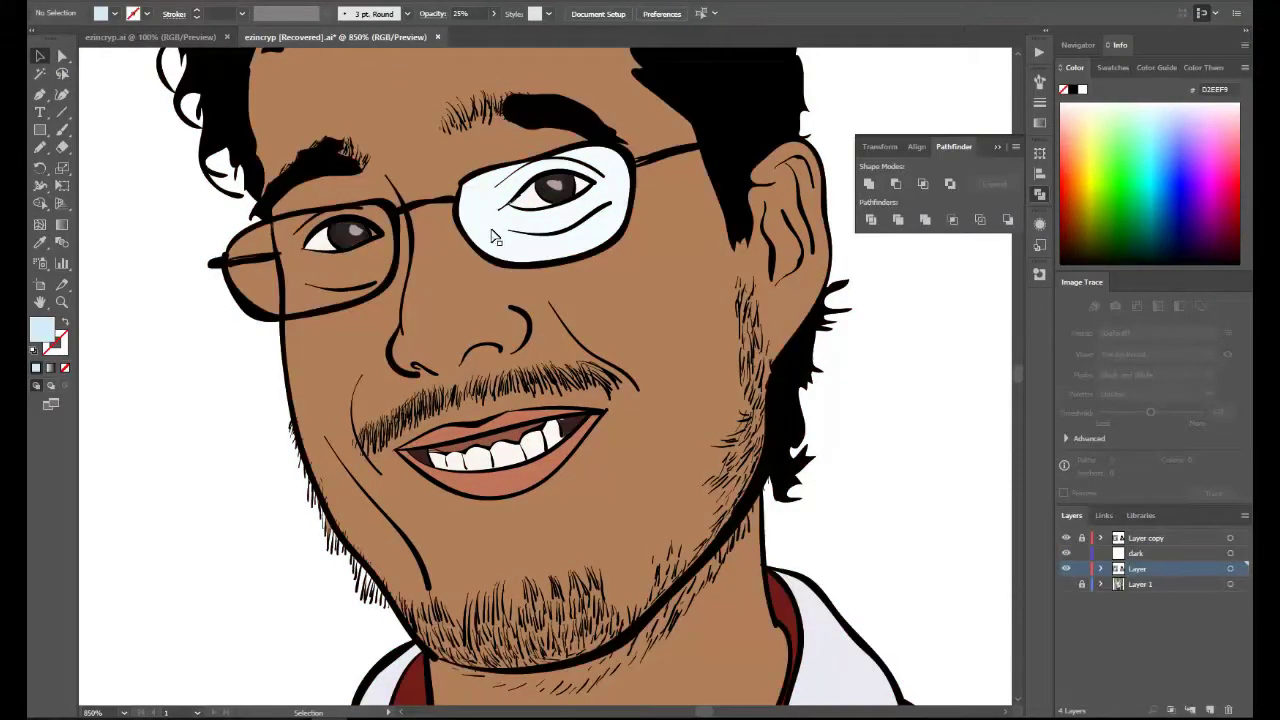
Try a lighter tint, E7F3F7 at 13% opacity, on the same lens.
click(491, 237)
double_click(44, 332)
text(E7F3F7)
click(789, 260)
click(462, 13)
text(13)
key(Return)
Remove the skin brown from the part of the other lens that extends outside the face contour.
click(185, 221)
click(240, 280)
click(150, 300)
double_click(42, 330)
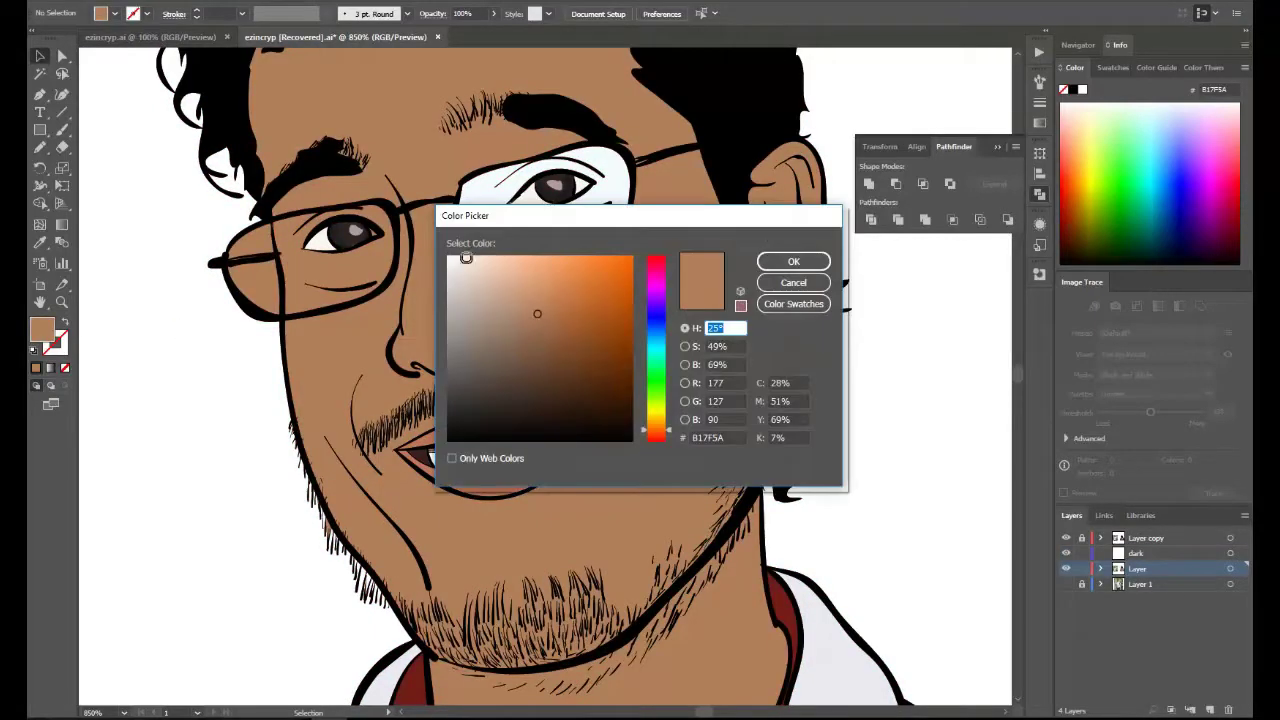
click(793, 261)
double_click(267, 255)
key(a)
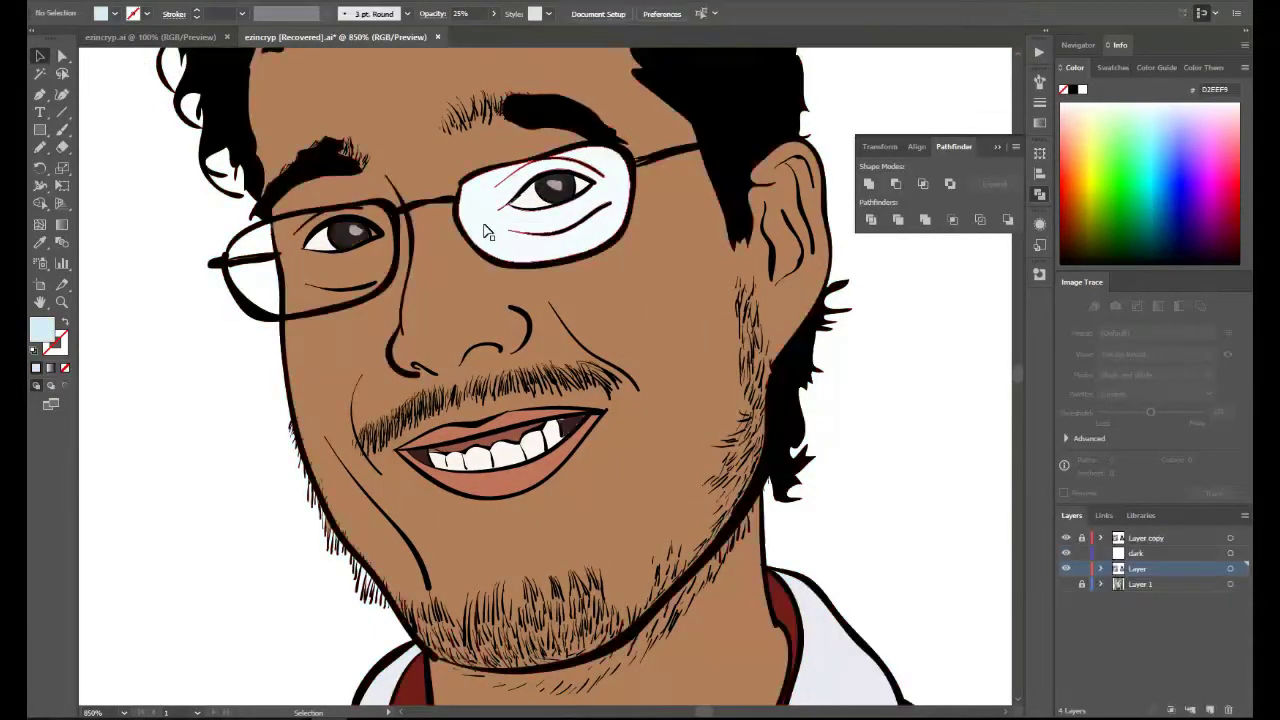
Clear the tint from the lens nearer the ear and refill the area around the eye with skin brown B17F5A.
click(486, 229)
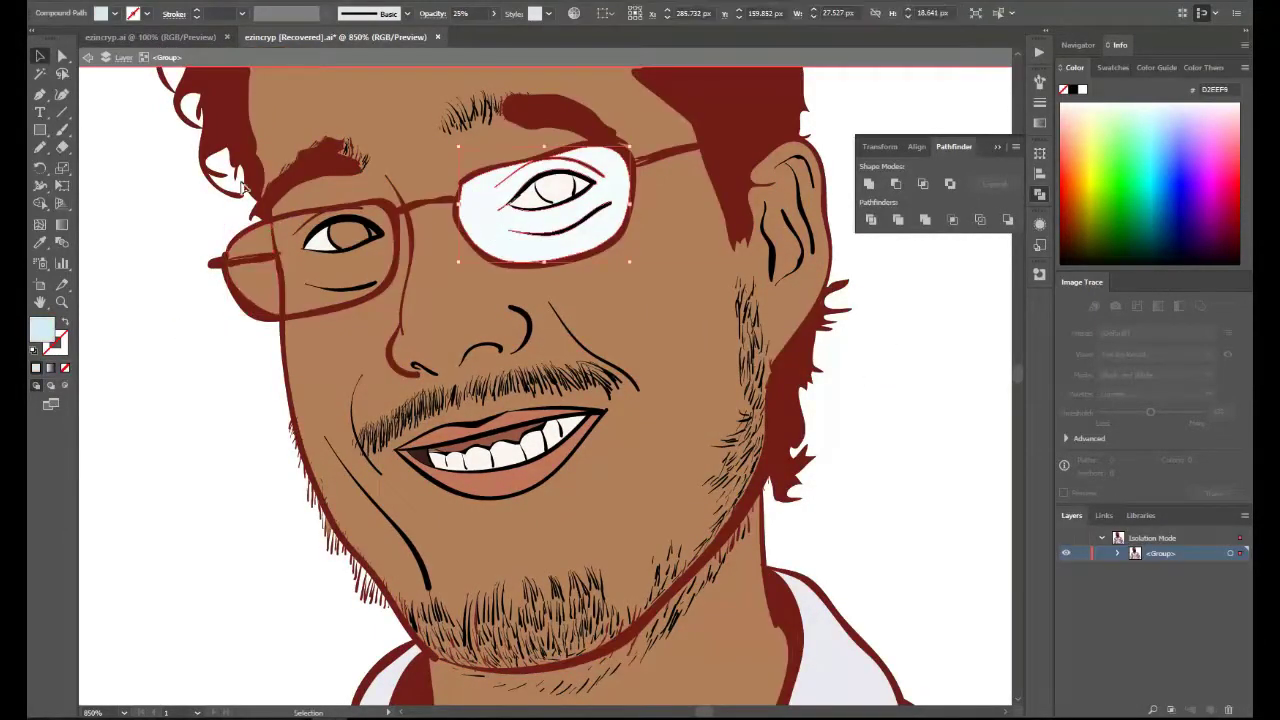
key(v)
double_click(488, 229)
key(Escape)
key(i)
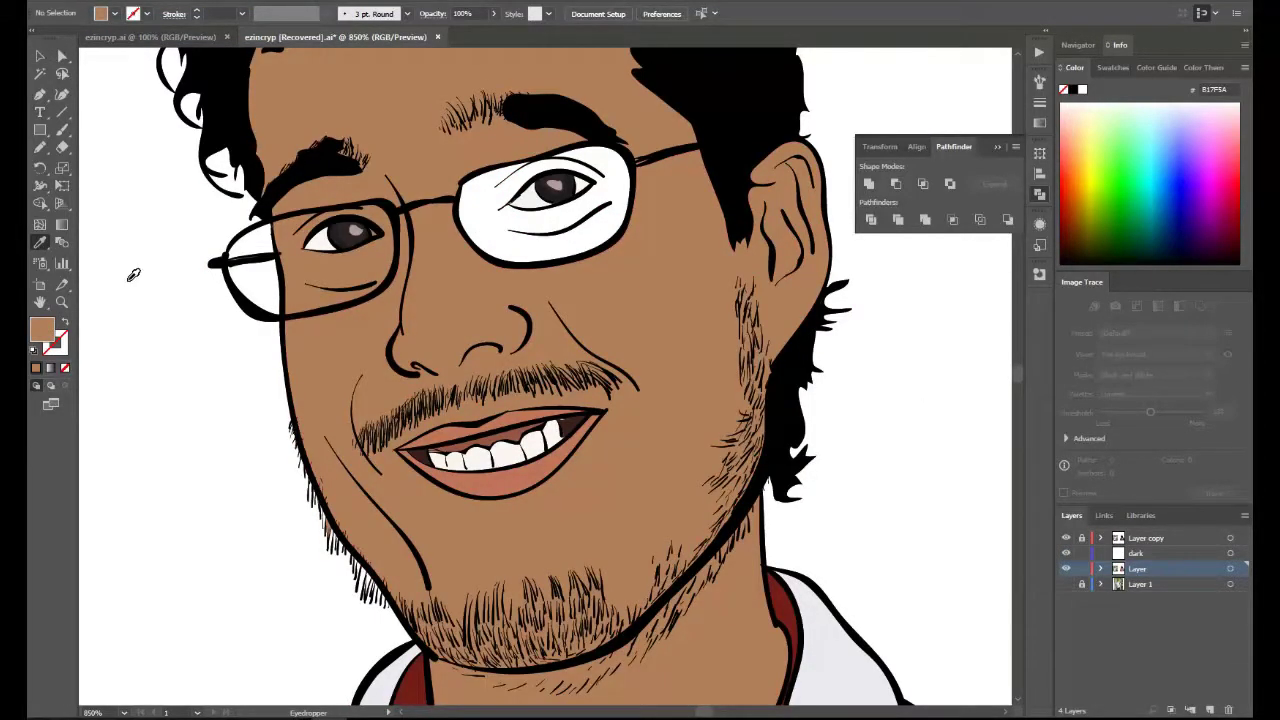
mouse_move(474, 178)
mouse_down()
mouse_move(466, 222)
mouse_move(565, 166)
mouse_up()
mouse_move(479, 208)
mouse_down()
mouse_move(516, 156)
mouse_move(478, 216)
mouse_move(528, 186)
mouse_move(498, 259)
mouse_move(535, 211)
mouse_move(590, 193)
mouse_up()
mouse_move(528, 263)
mouse_down()
mouse_move(532, 206)
mouse_move(566, 163)
mouse_up()
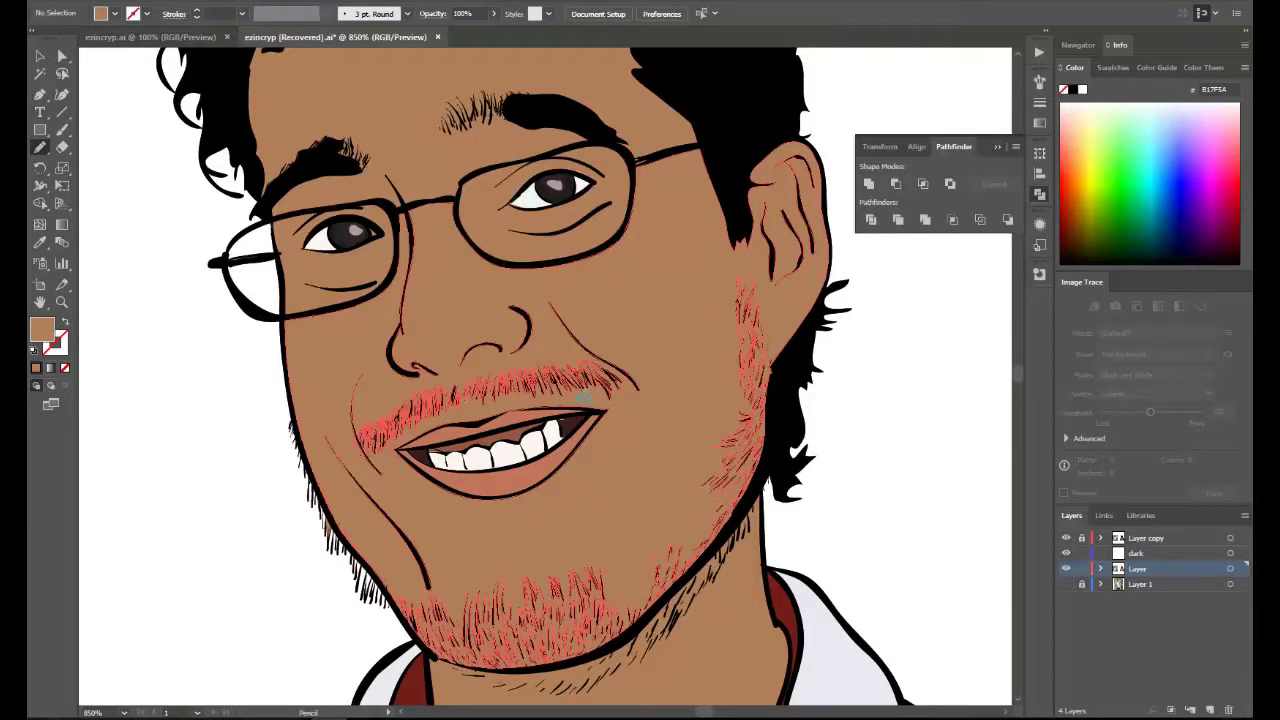
Set the fill color to dark brown 3A302A for the shirt buttons.
key(ctrl+minus)
key(ctrl+minus)
key(ctrl+minus)
key(ctrl+minus)
key(ctrl+minus)
key(ctrl+minus)
click(37, 56)
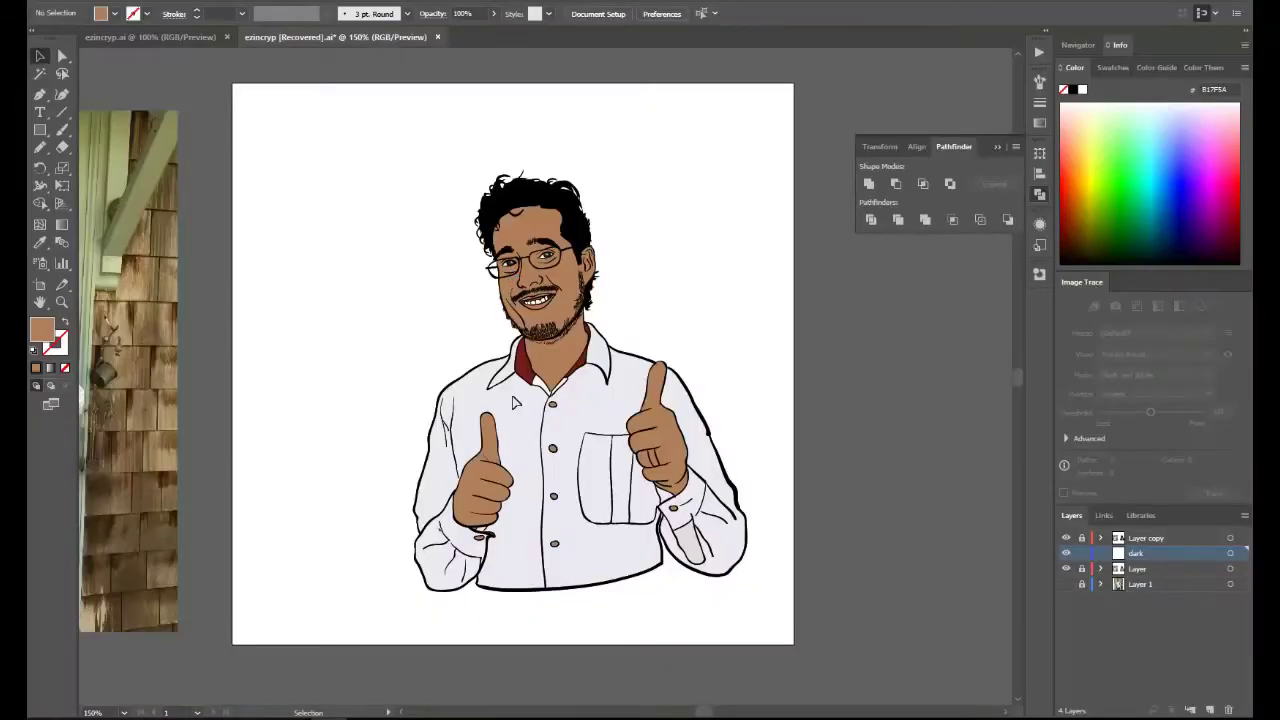
key(z)
drag(517, 403, 600, 617)
click(503, 397)
click(796, 267)
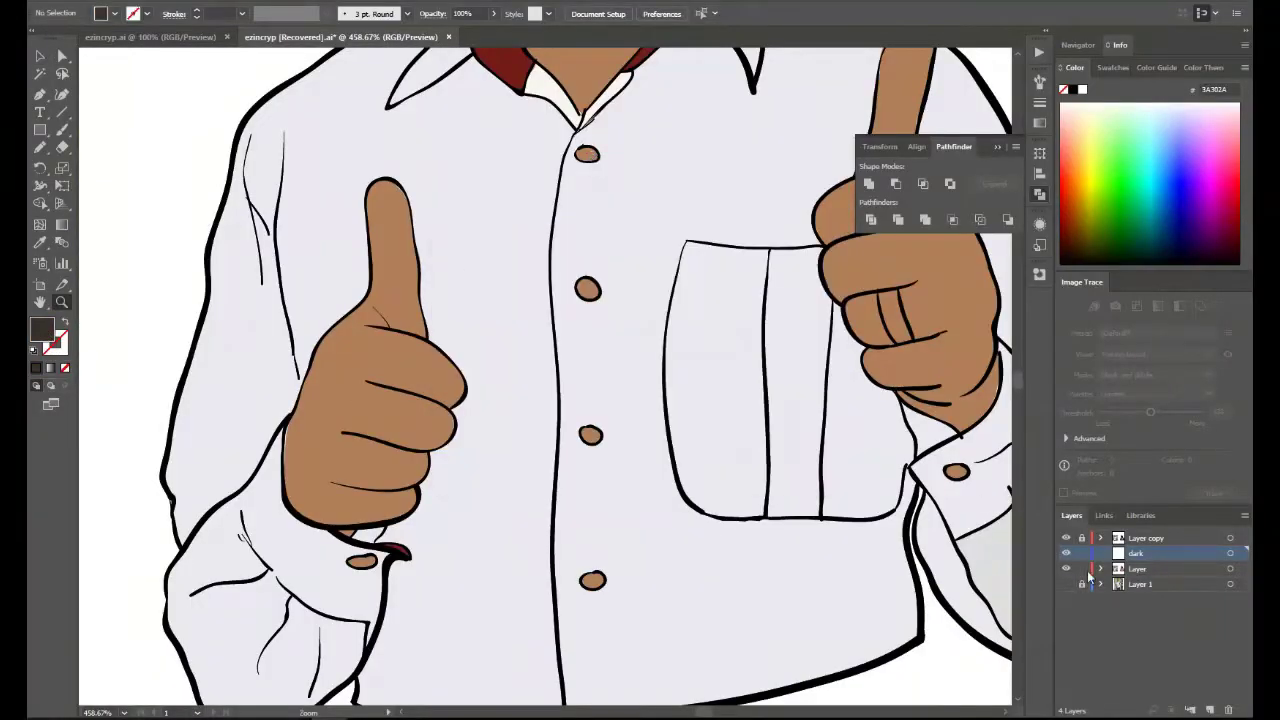
Switch from the dark layer to the unlocked artwork layer and fill the shirt and cuff buttons with 3A302A.
click(1081, 569)
click(1137, 569)
click(1081, 553)
drag(36, 332, 576, 182)
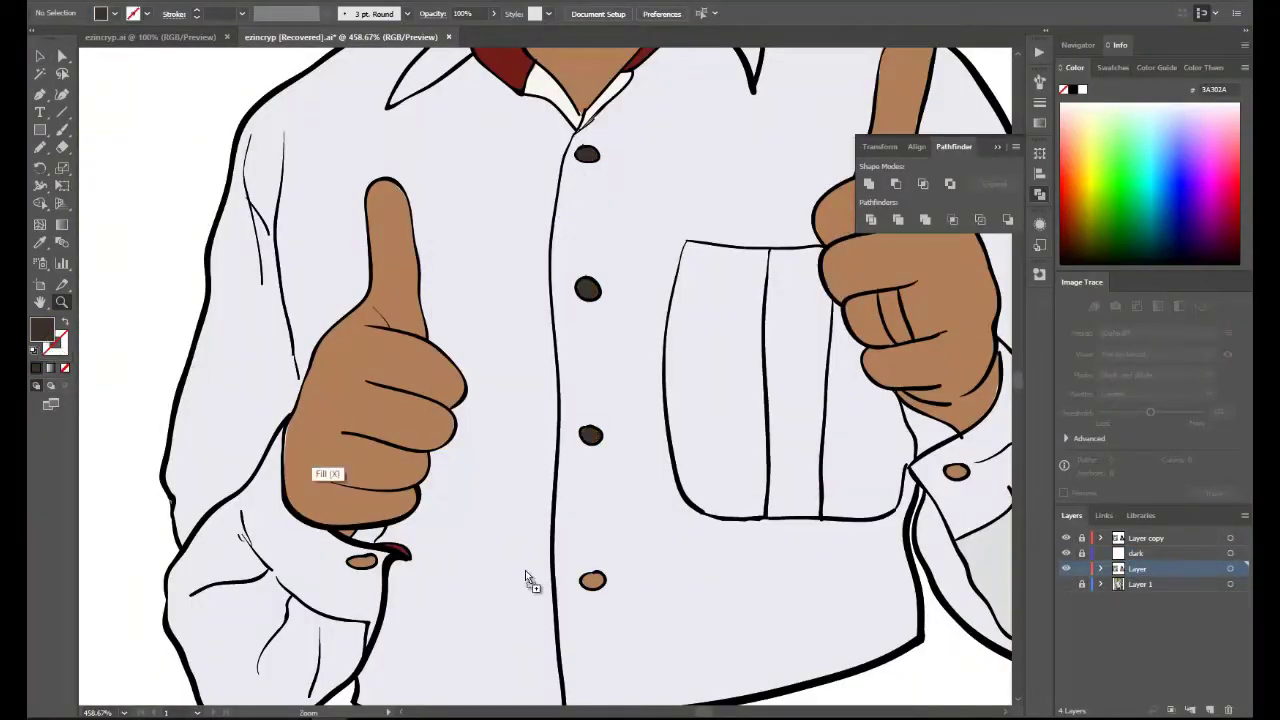
drag(43, 331, 956, 471)
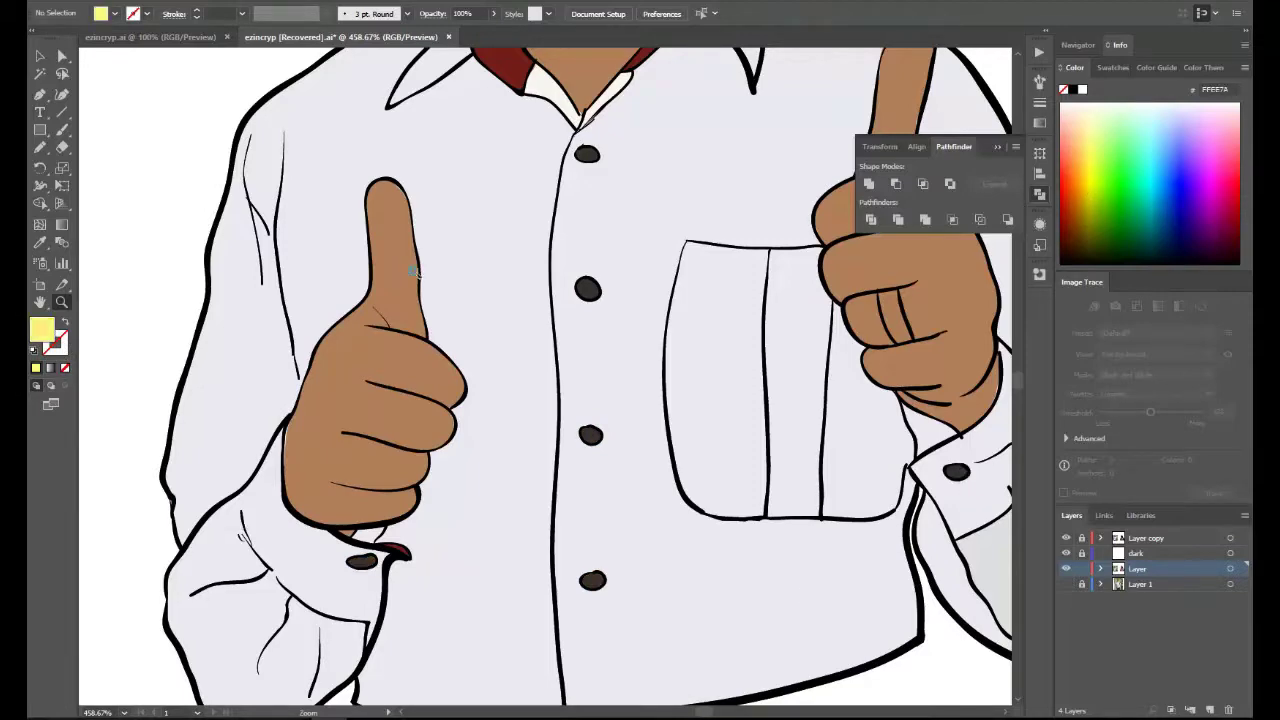
Set the fill to golden yellow E5D15A and color the finger ring with it.
double_click(41, 330)
click(789, 260)
drag(41, 330, 893, 318)
Add a new layer between Layer and Layer 1, and make Layer 1 visible and unlocked.
key(ctrl+minus)
key(ctrl+minus)
key(ctrl+minus)
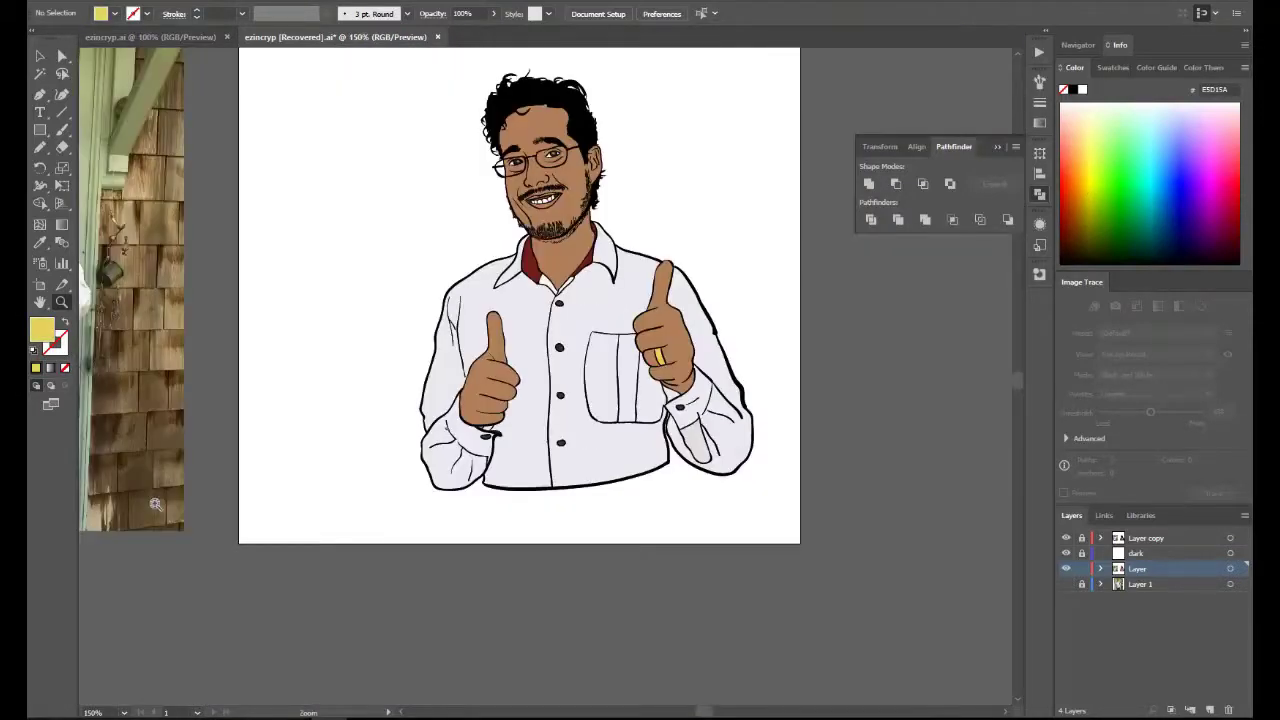
click(1210, 710)
drag(1140, 569, 1142, 593)
click(1066, 599)
click(1082, 599)
Delete the reference image placed on Layer 1 beneath the cartoon.
key(v)
click(400, 345)
key(Delete)
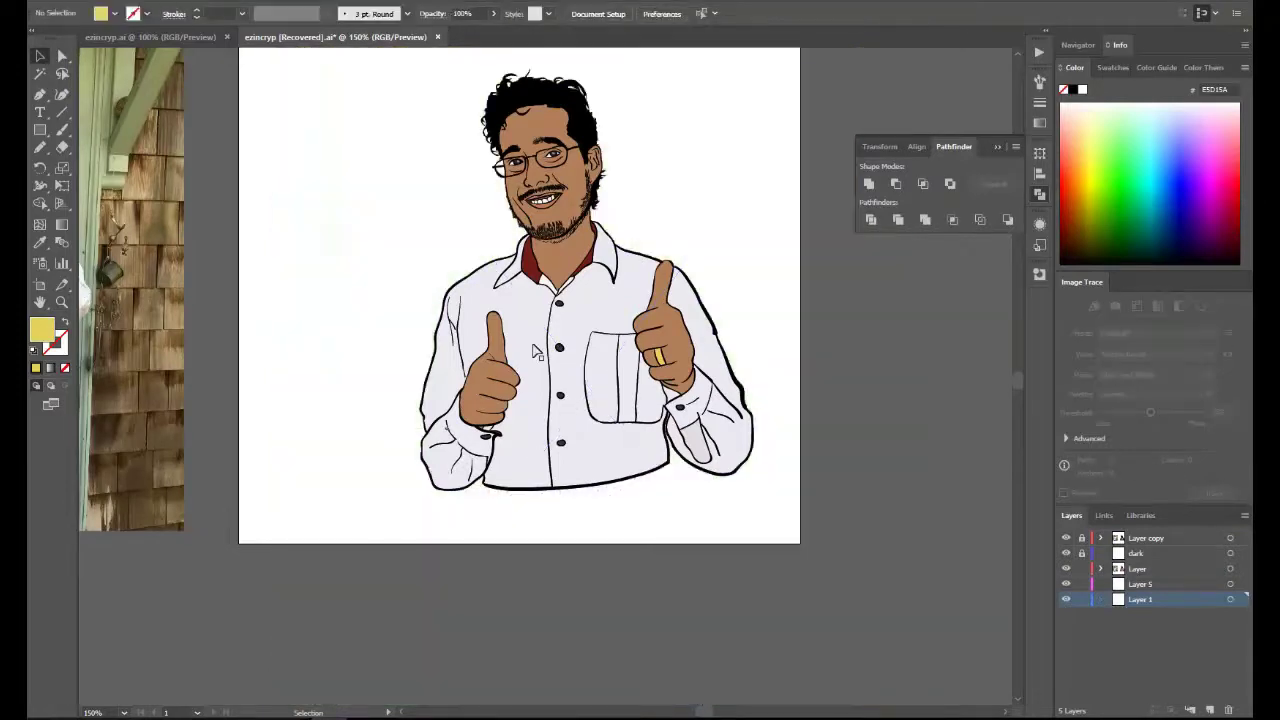
Draw a 511 by 514 px background rectangle over the artboard on Layer 1, fill it light blue C2DDF9 and lock the layer.
click(40, 130)
mouse_move(240, 70)
mouse_down()
mouse_move(794, 591)
mouse_move(800, 632)
mouse_up()
double_click(41, 330)
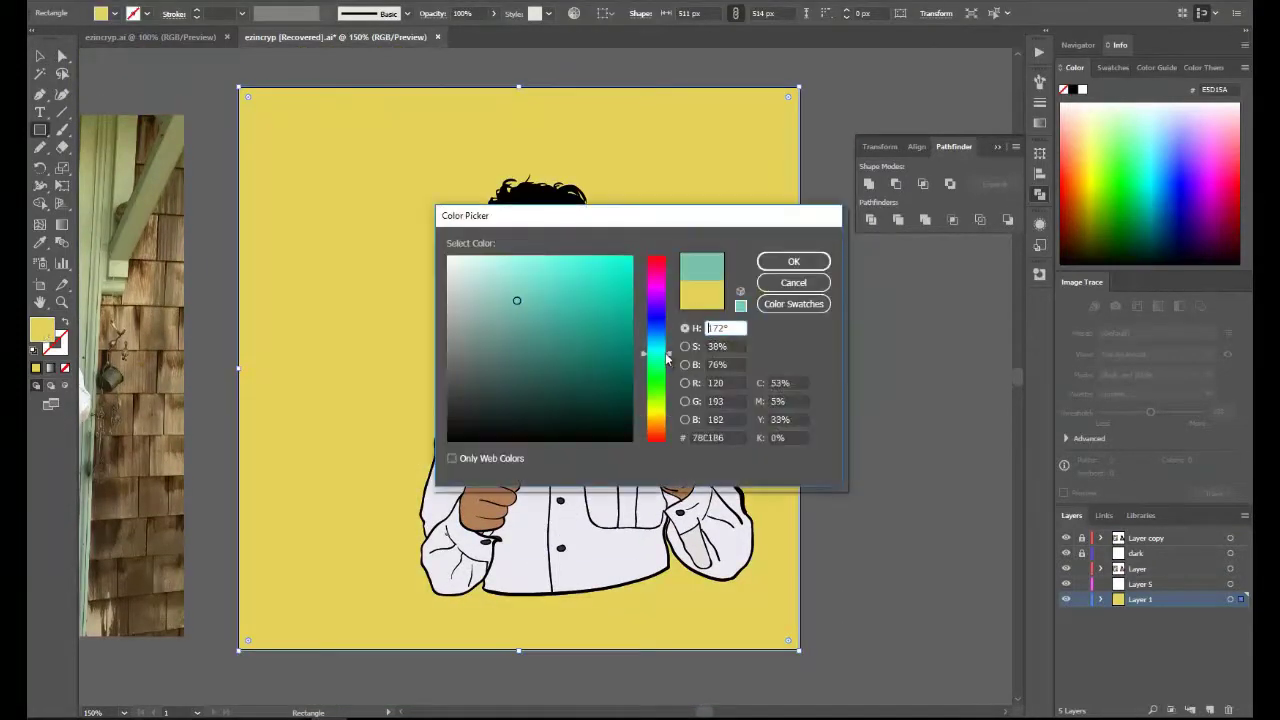
click(487, 259)
click(793, 261)
key(v)
click(1082, 599)
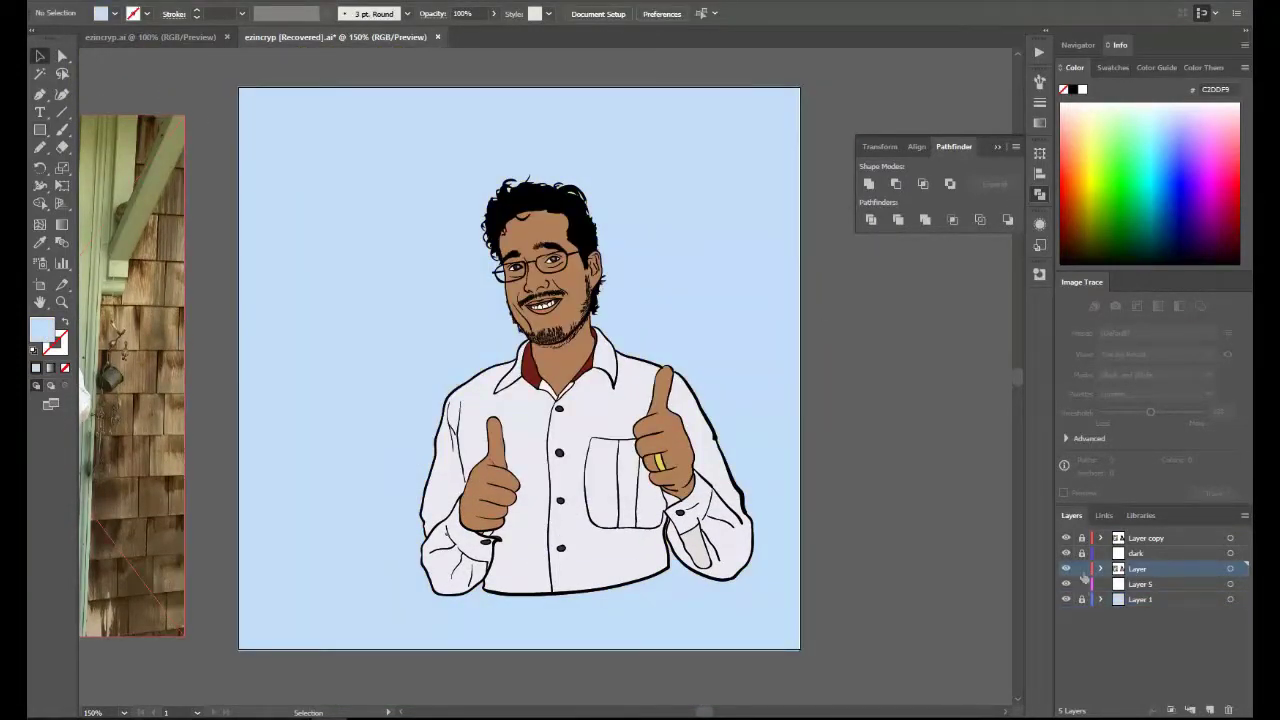
Copy all the color shapes from the layer named Layer and paste them in place on Layer 5.
key(ctrl+a)
key(ctrl+c)
click(1124, 588)
key(ctrl+f)
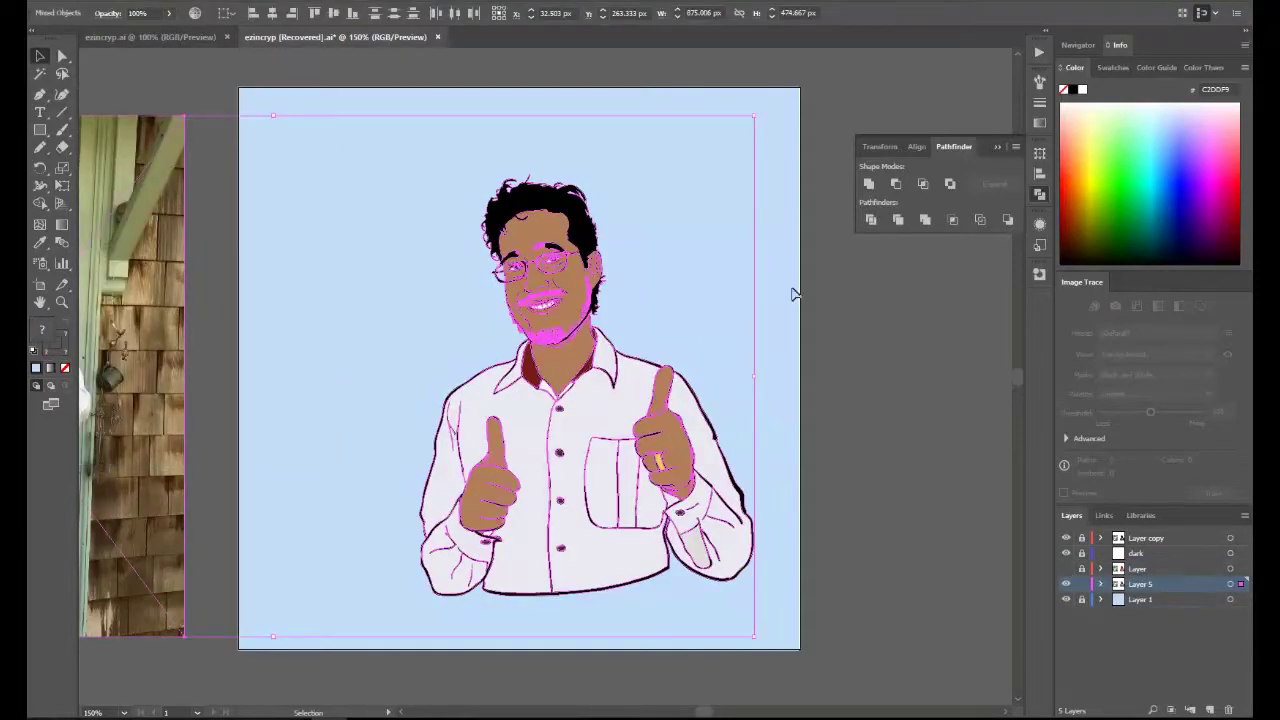
Unite the pasted shapes into one silhouette of the man and fill it near-black.
click(869, 184)
double_click(41, 330)
click(472, 438)
click(793, 261)
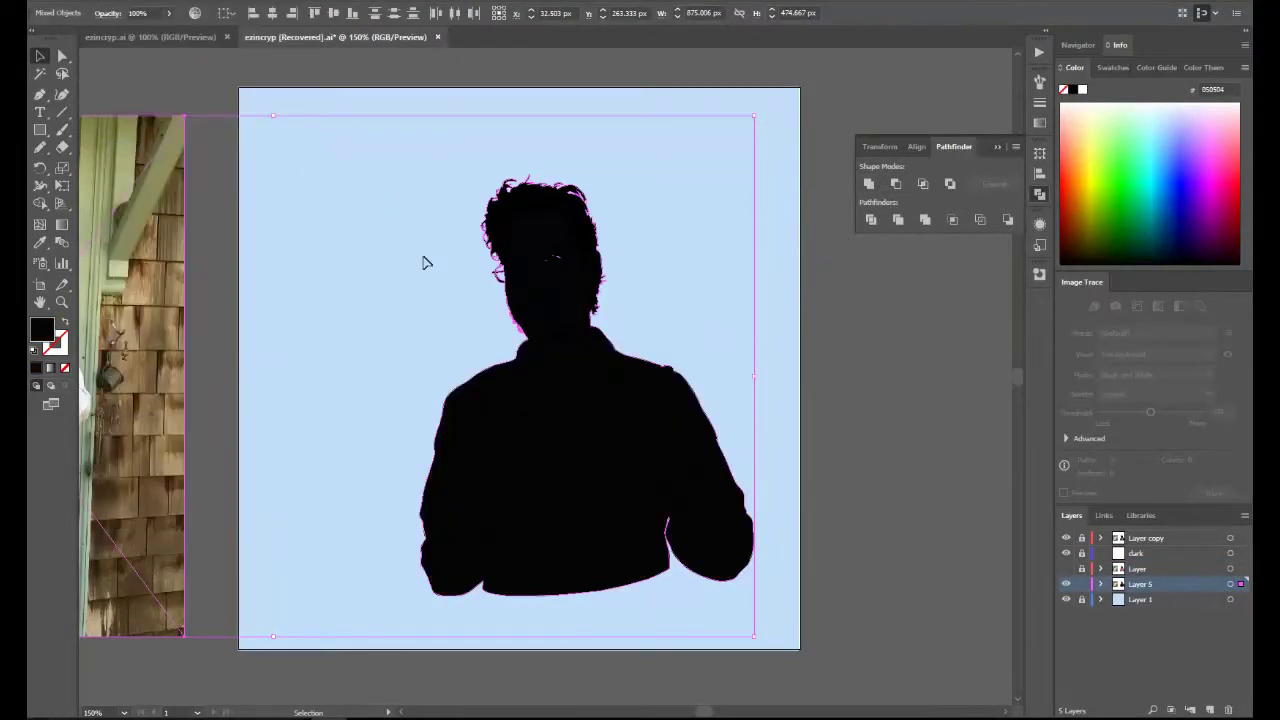
Offset the silhouette's path outward with rounded joins and fill the enlarged outline white as a border around the cartoon.
click(118, 0)
mouse_move(143, 305)
click(376, 348)
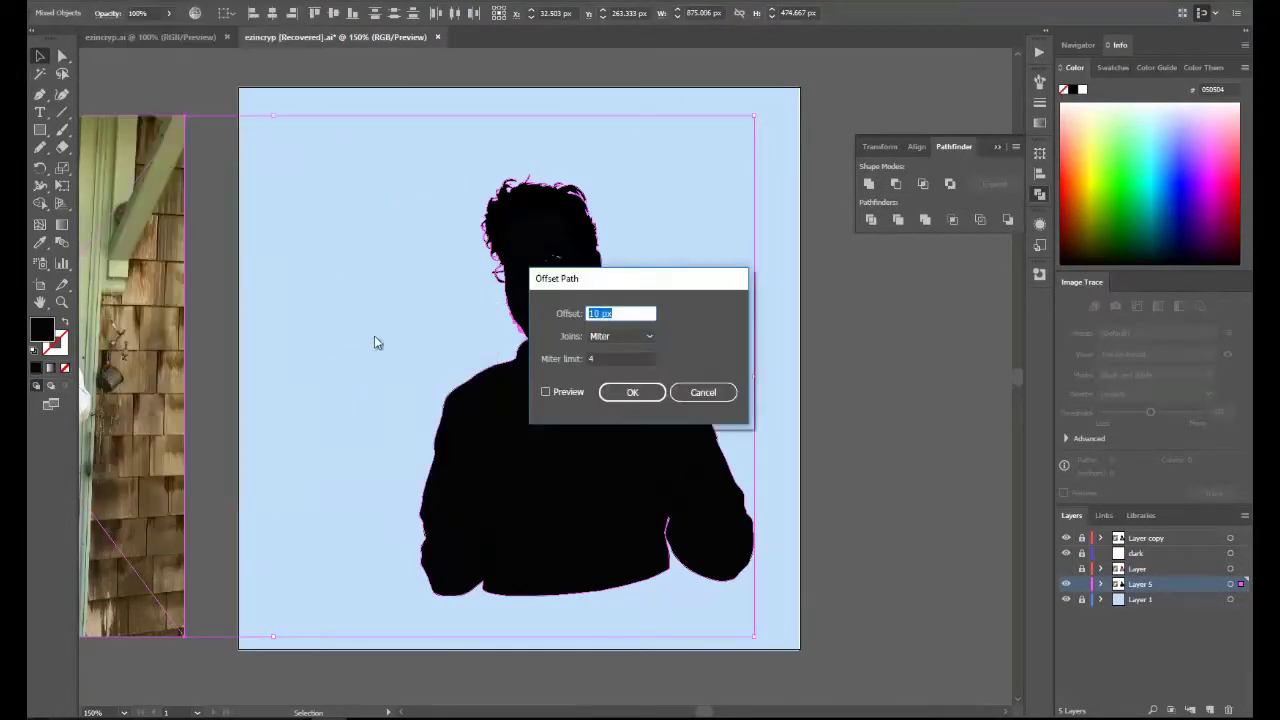
text(1)
click(621, 336)
click(608, 365)
click(632, 392)
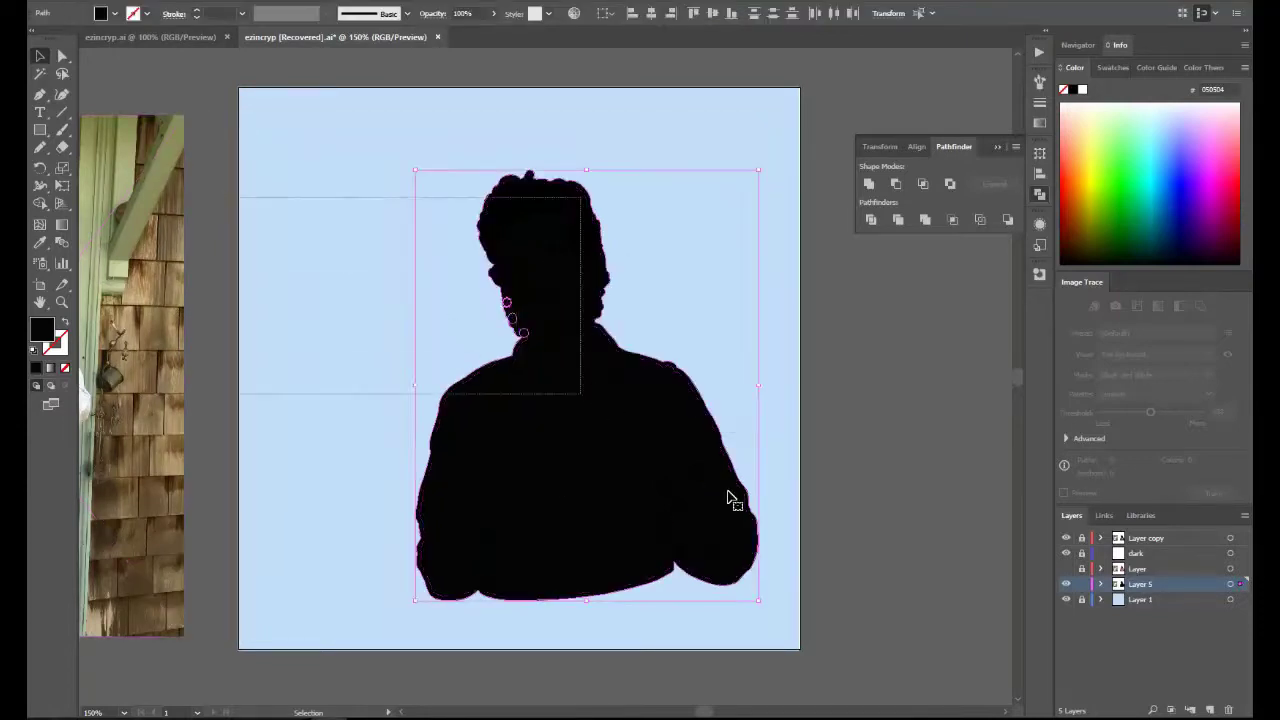
double_click(41, 329)
click(794, 261)
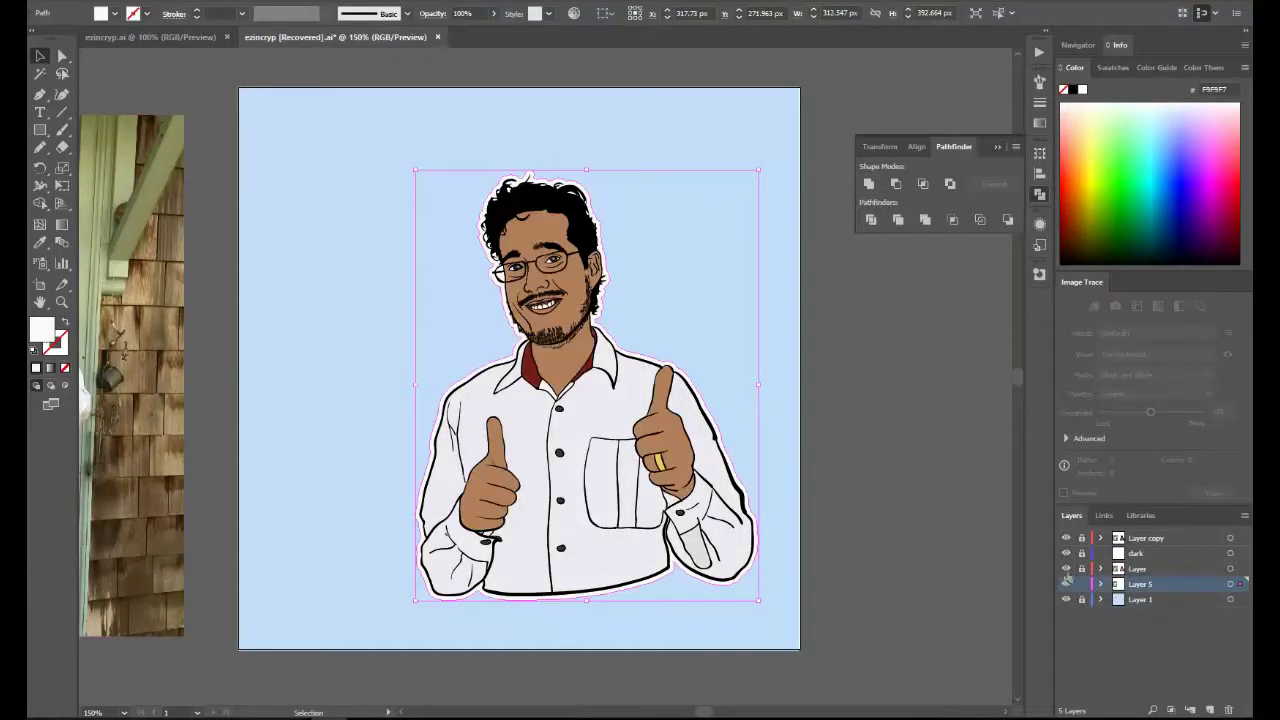
Recolor the background rectangle on Layer 1 to slate blue 556777, relock that layer and make the dark layer active.
click(133, 87)
click(500, 502)
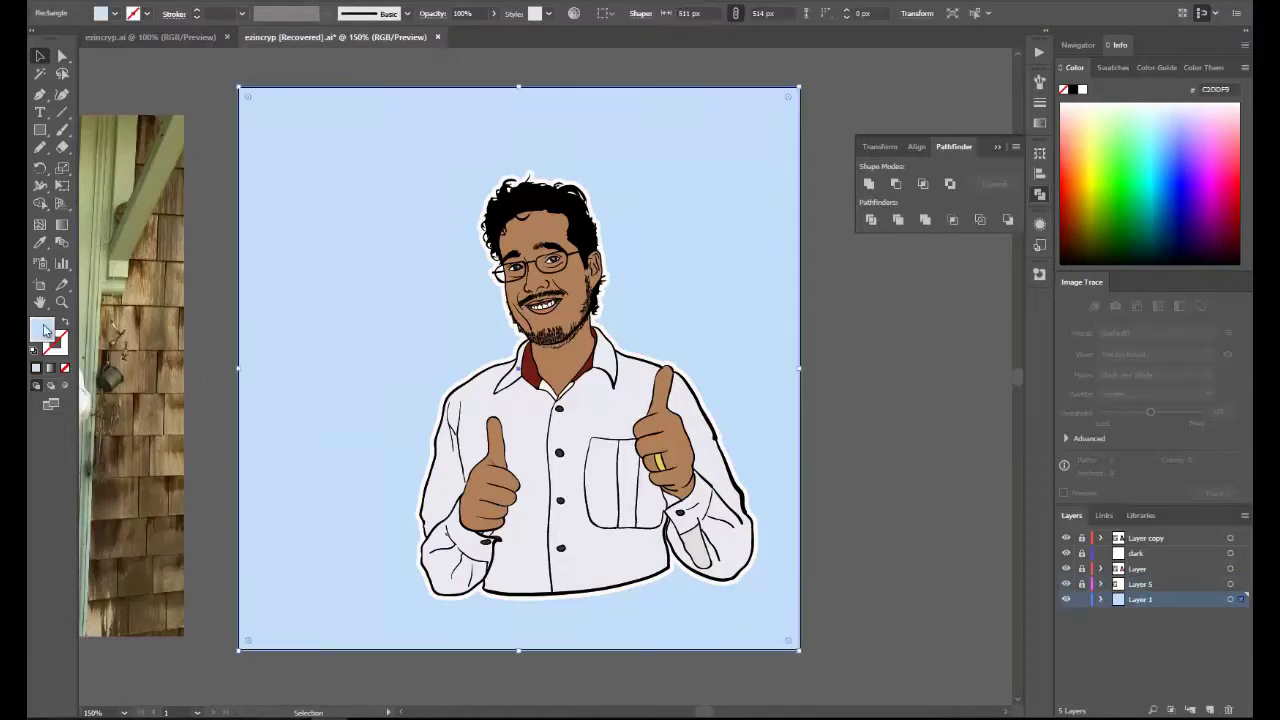
double_click(42, 330)
click(500, 354)
click(795, 262)
click(867, 308)
click(1135, 553)
click(1082, 599)
Set the fill to pale blue-gray and draw a lens shape inside the left eyeglass frame with the Pencil tool.
click(62, 302)
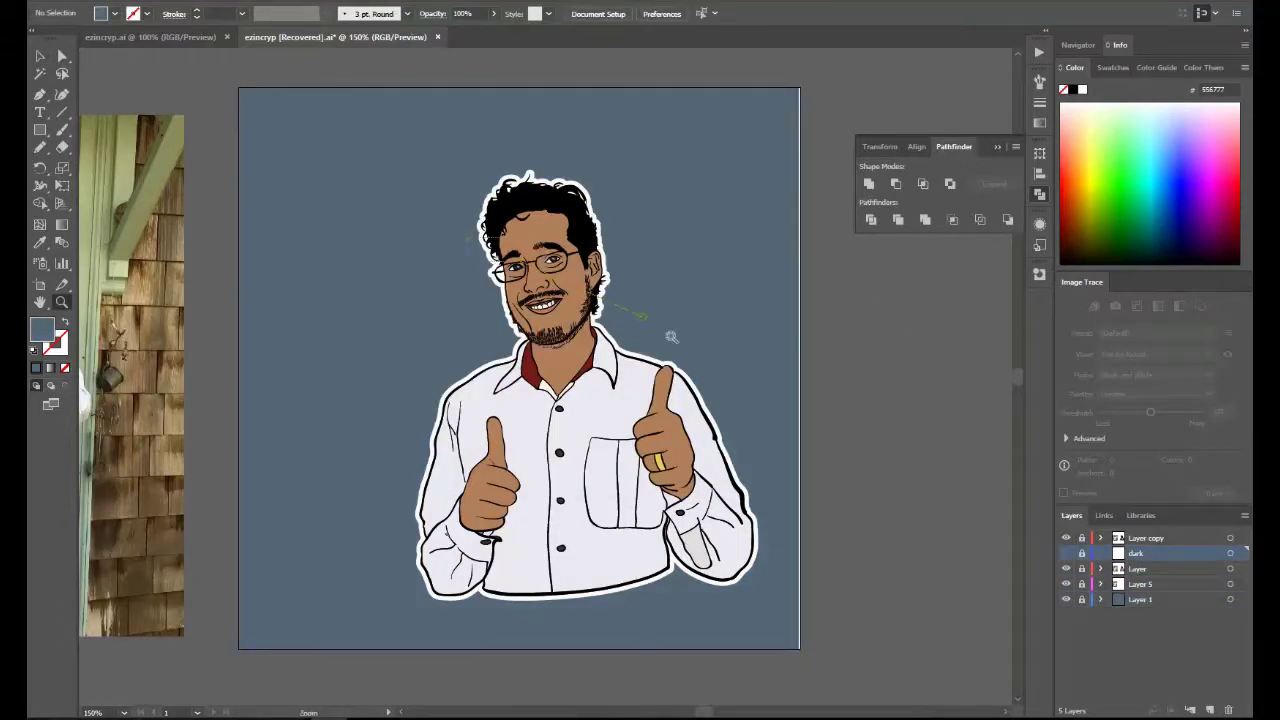
drag(630, 330, 469, 222)
click(40, 147)
double_click(45, 331)
click(467, 285)
click(795, 262)
mouse_move(288, 306)
mouse_down()
mouse_move(294, 393)
mouse_move(410, 360)
mouse_up()
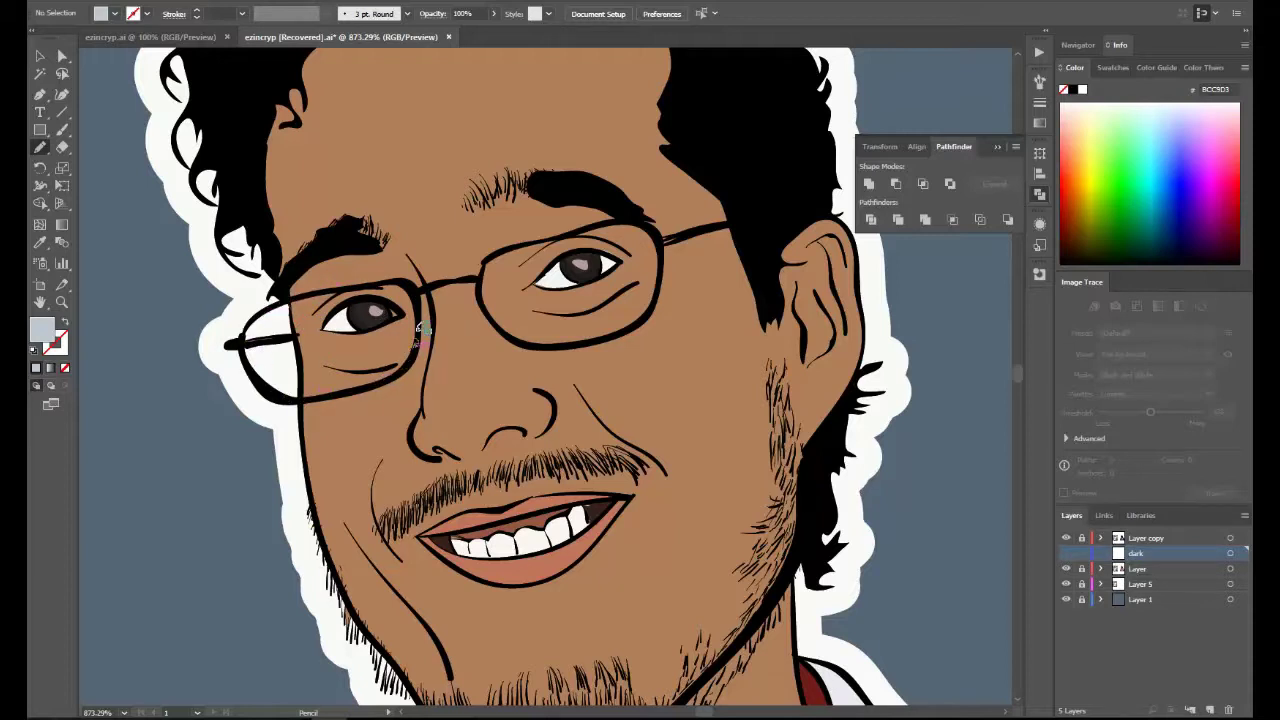
mouse_move(340, 290)
mouse_down()
mouse_move(250, 360)
mouse_move(415, 300)
mouse_move(345, 288)
mouse_up()
Set the left lens shape's opacity to 28%.
click(40, 57)
click(350, 350)
click(494, 14)
drag(497, 34, 450, 34)
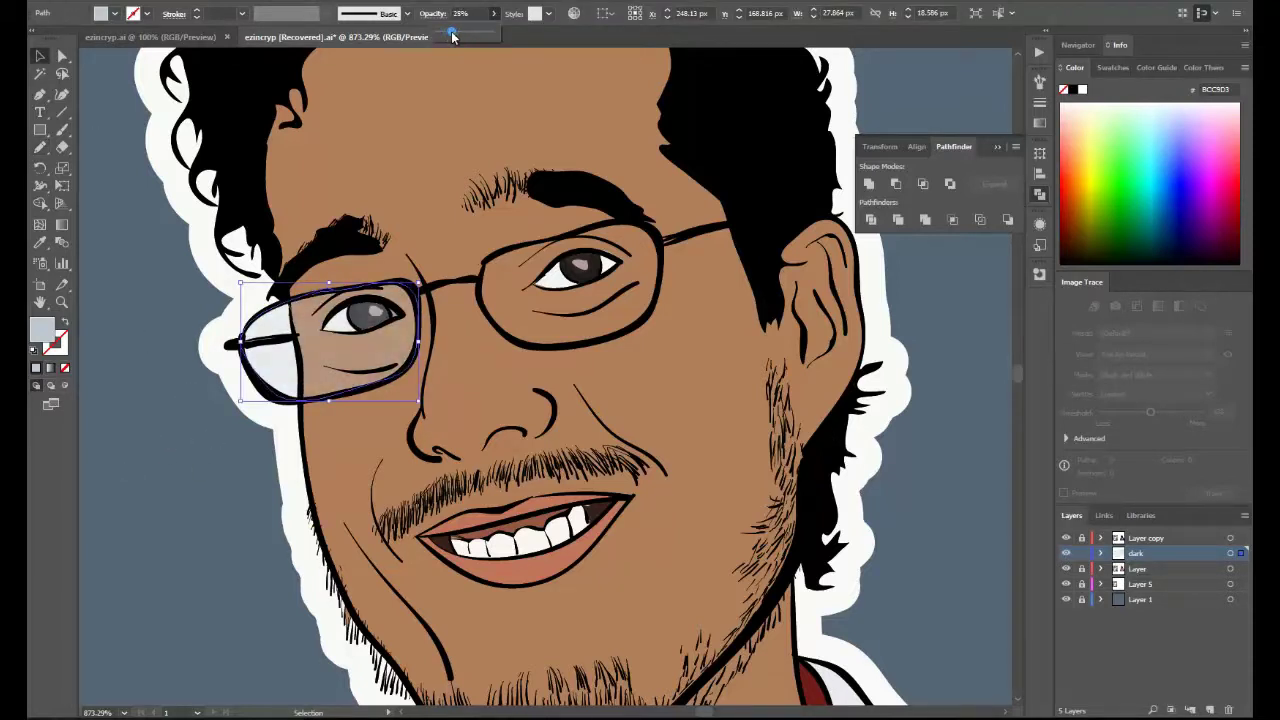
Set the fill to a lighter blue-gray and draw reflection streaks on the left eyeglass lens.
double_click(44, 328)
click(461, 274)
click(794, 262)
click(40, 147)
mouse_move(290, 328)
mouse_down()
mouse_move(294, 356)
mouse_move(302, 314)
mouse_up()
Draw a matching lens shape inside the right eyeglass frame and set its opacity to 22%.
click(40, 243)
click(40, 147)
mouse_move(488, 260)
mouse_down()
mouse_move(590, 226)
mouse_move(580, 345)
mouse_move(486, 262)
mouse_up()
click(40, 57)
click(494, 14)
drag(497, 34, 449, 34)
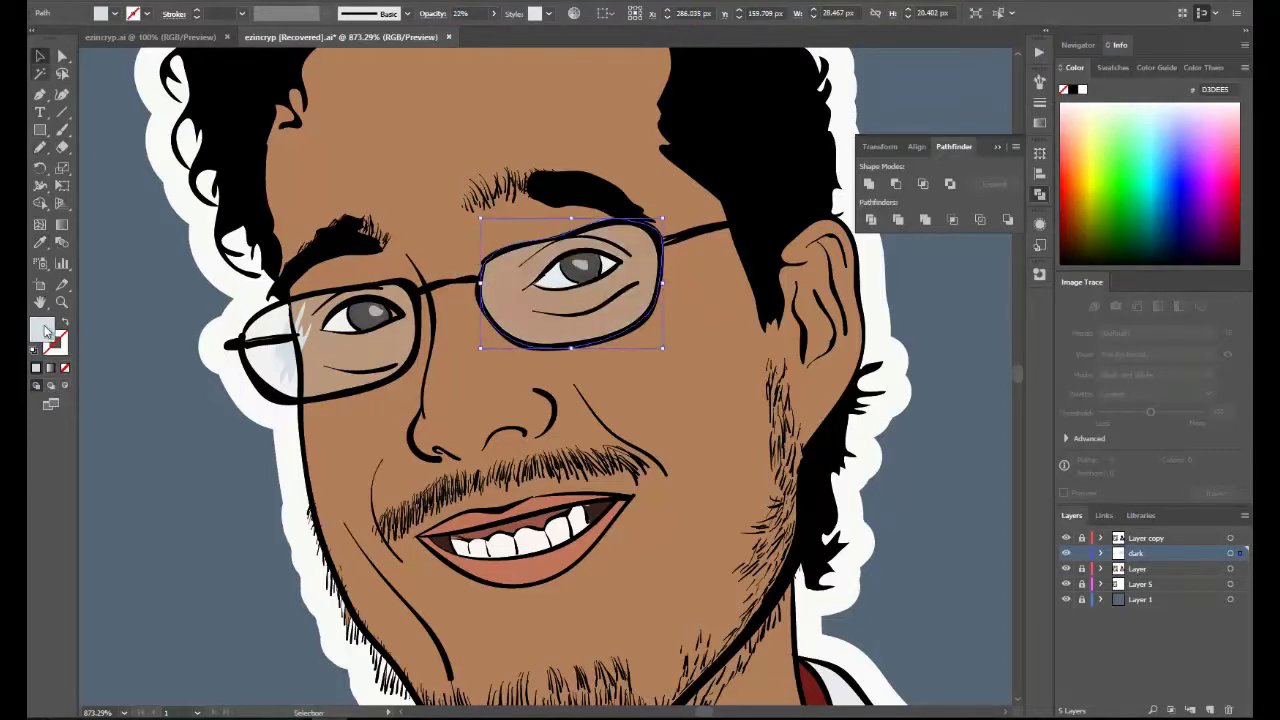
Draw reflection streaks on the right eyeglass lens with the Pencil tool.
click(40, 147)
key(ctrl+shift+a)
click(40, 149)
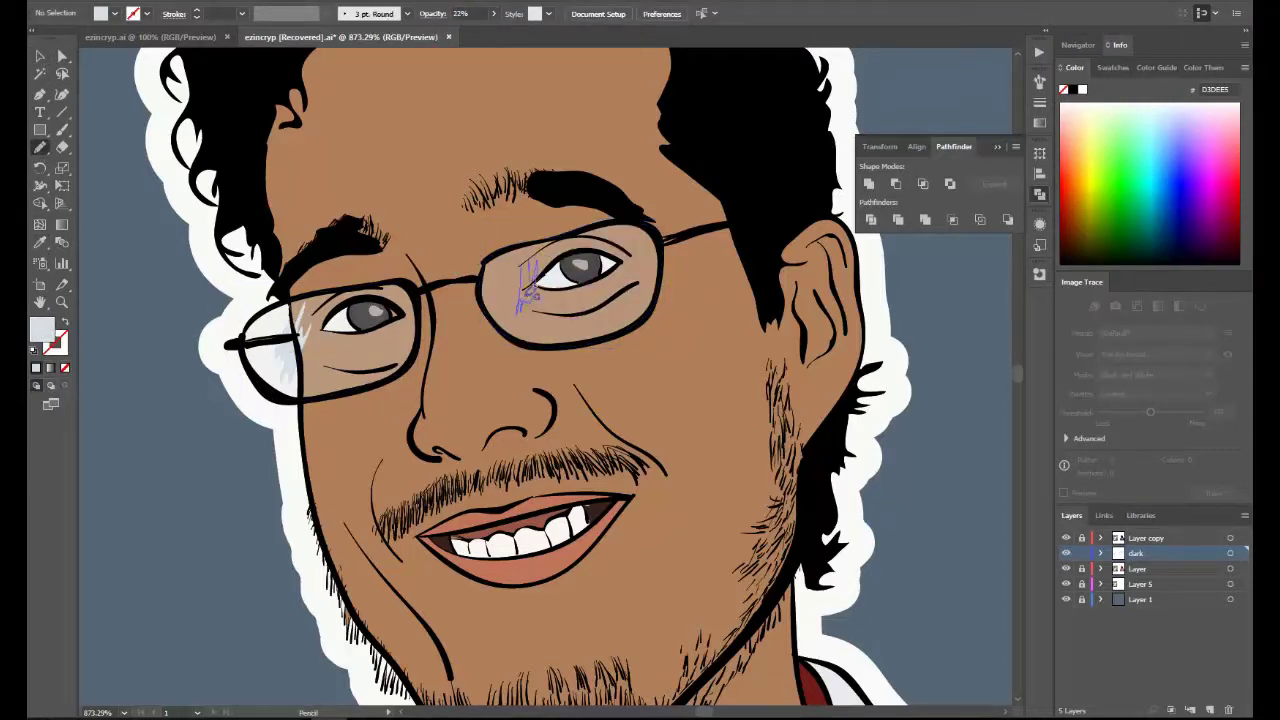
Sample the face's skin color and darken the fill to brown 99623D for the Pencil tool.
click(124, 712)
click(150, 505)
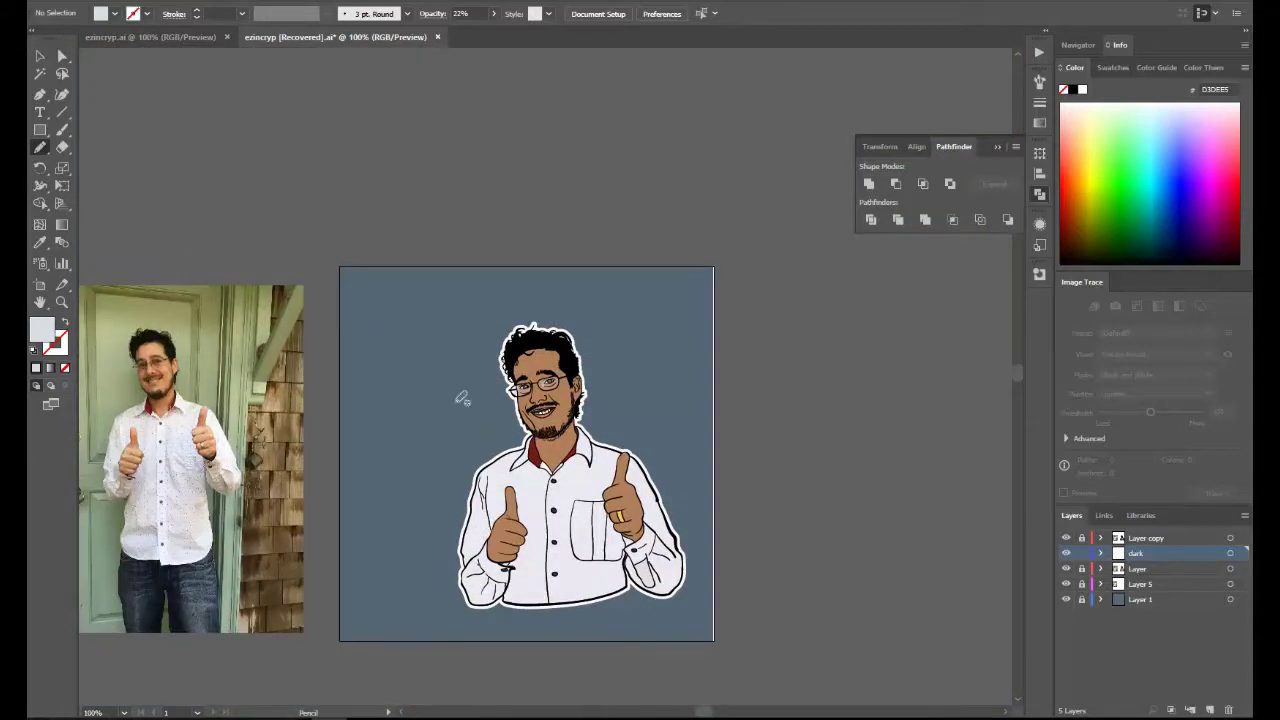
key(z)
drag(474, 323, 586, 470)
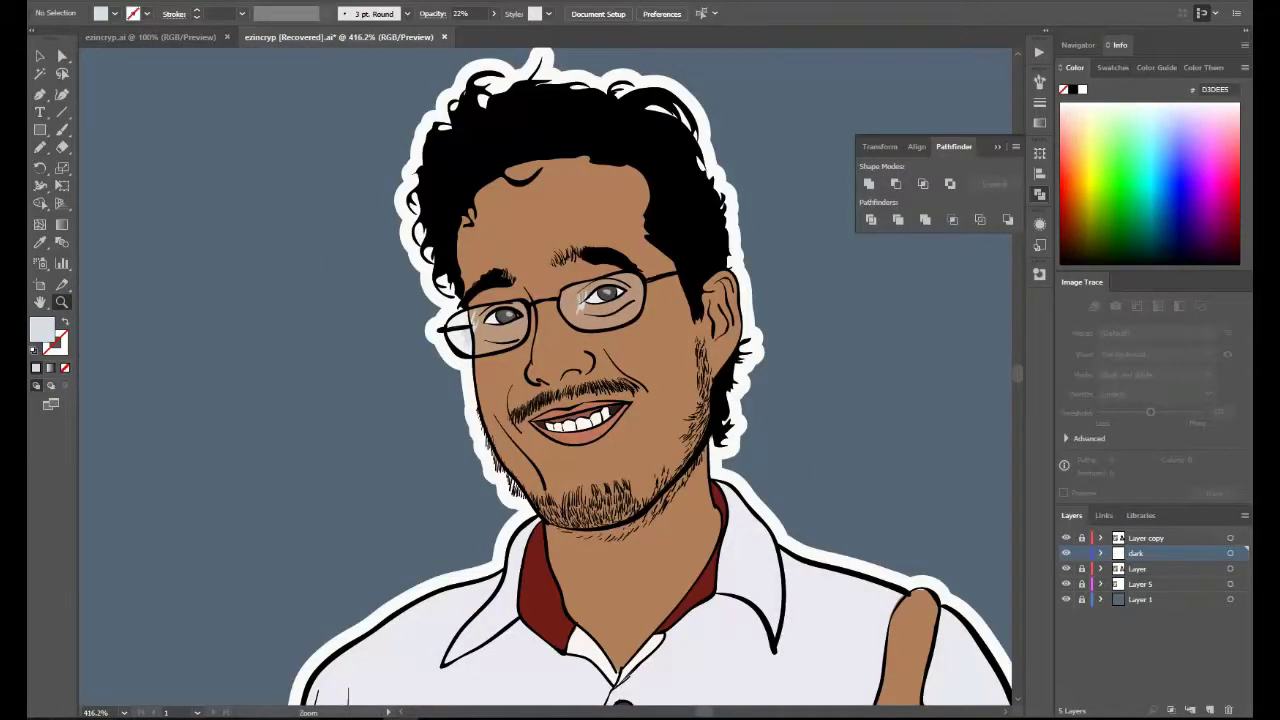
click(40, 242)
click(508, 374)
click(40, 148)
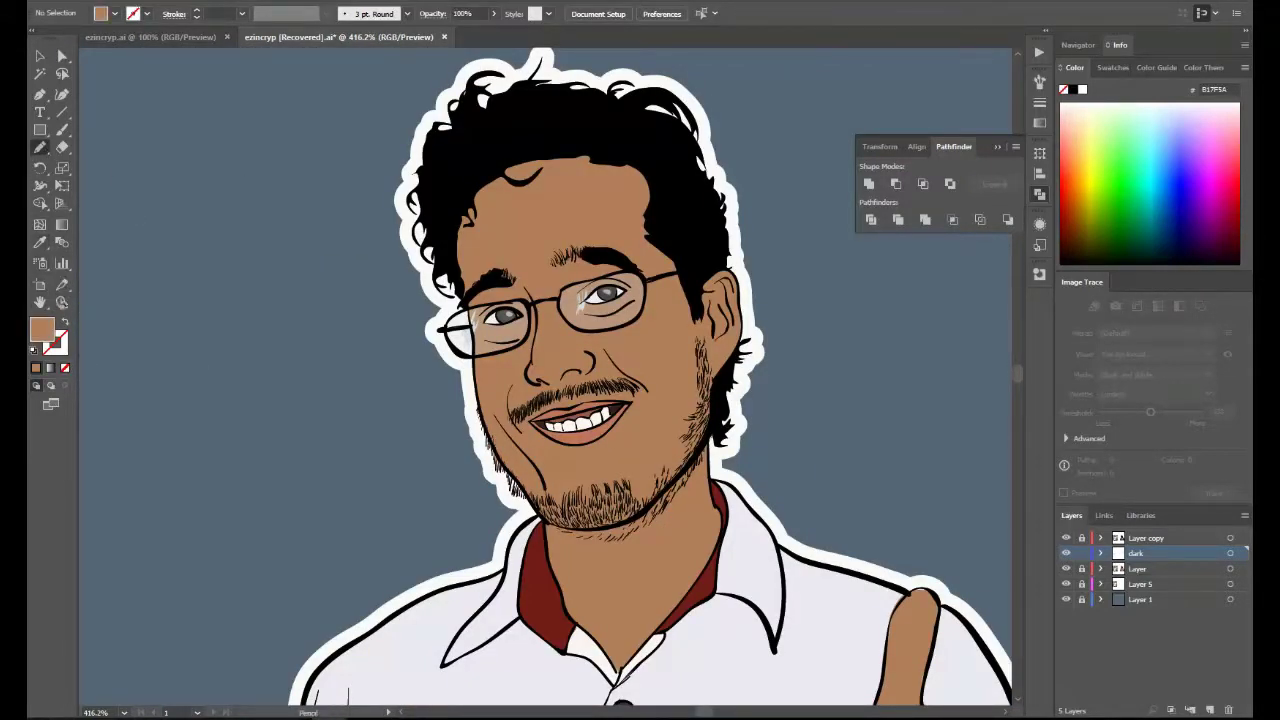
double_click(42, 328)
click(543, 328)
click(793, 261)
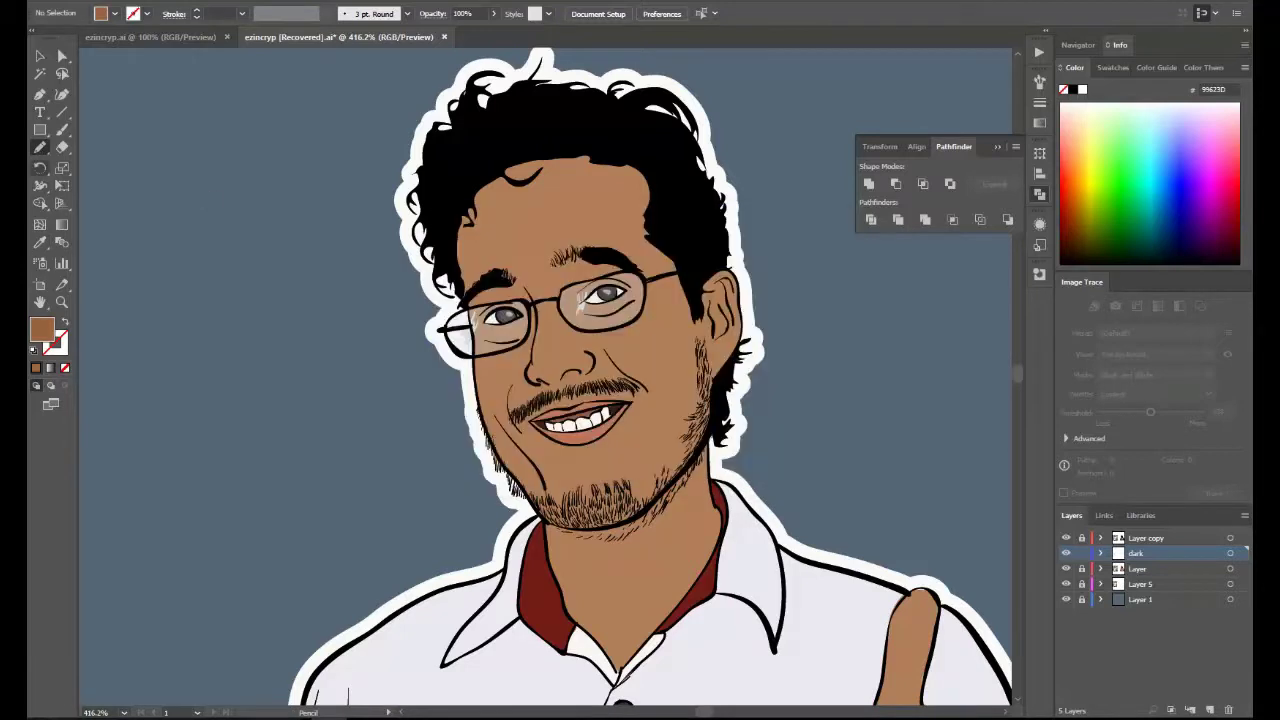
Rename the dark layer as glass, add a new layer named dark below it, and lock the glass layer.
double_click(1136, 554)
text(glass)
click(1210, 710)
drag(1143, 554, 1143, 575)
double_click(1142, 569)
text(dark)
key(Return)
click(1082, 553)
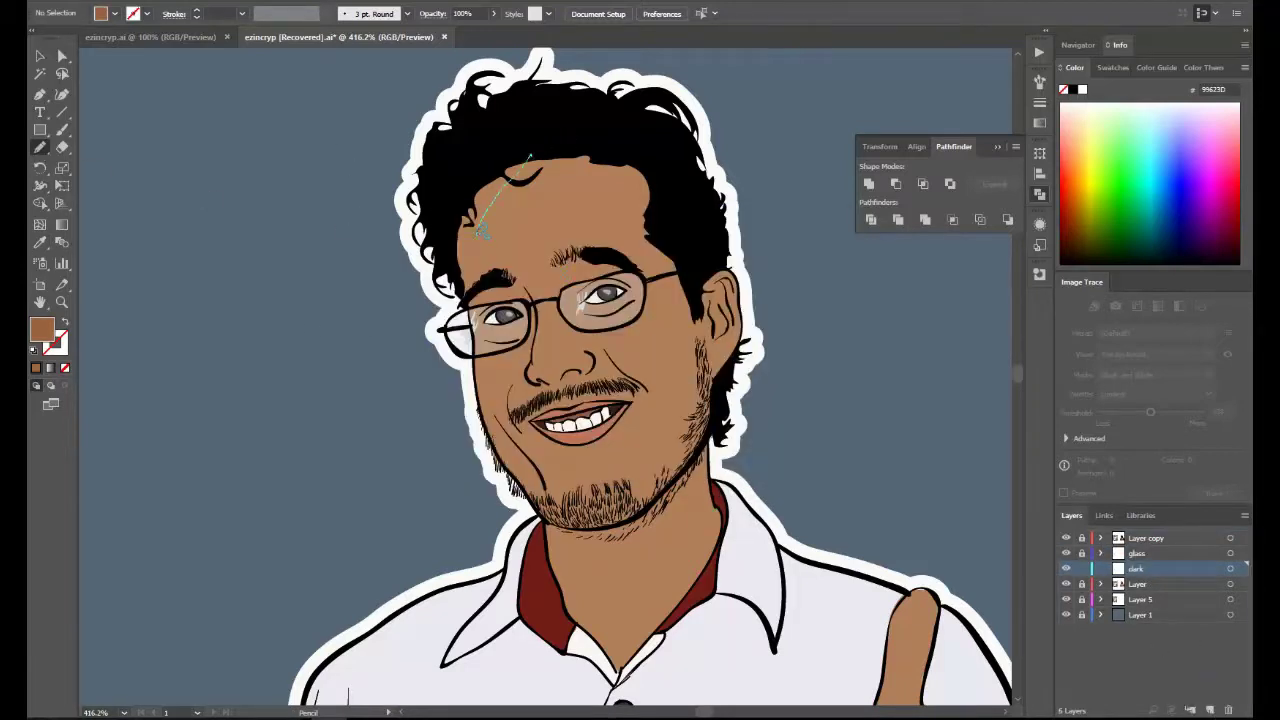
Draw brown shadow shapes along the forehead hairline, around the left eye, down the left cheek and under the nose.
mouse_move(482, 233)
mouse_down()
mouse_move(464, 283)
mouse_move(530, 157)
mouse_up()
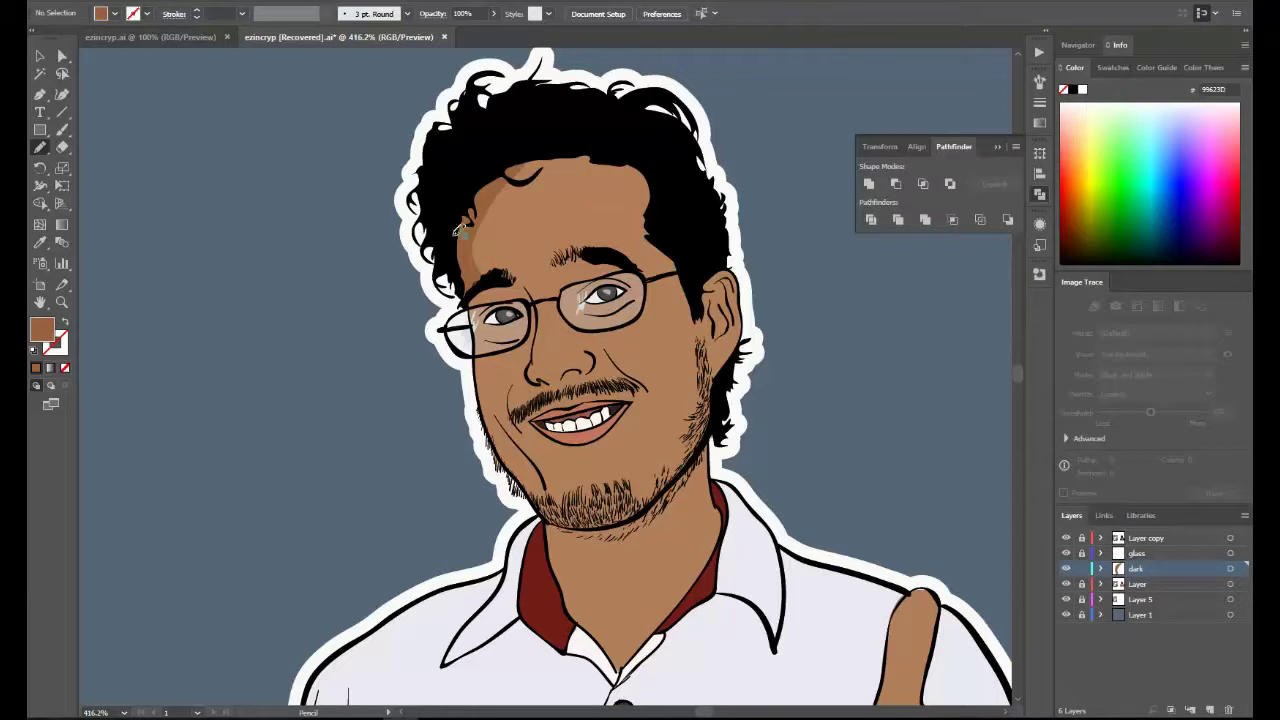
drag(500, 283, 537, 293)
mouse_move(533, 338)
mouse_down()
mouse_move(539, 307)
mouse_move(536, 334)
mouse_move(492, 334)
mouse_move(502, 325)
mouse_move(490, 281)
mouse_move(497, 377)
mouse_move(544, 456)
mouse_move(534, 459)
mouse_move(489, 350)
mouse_up()
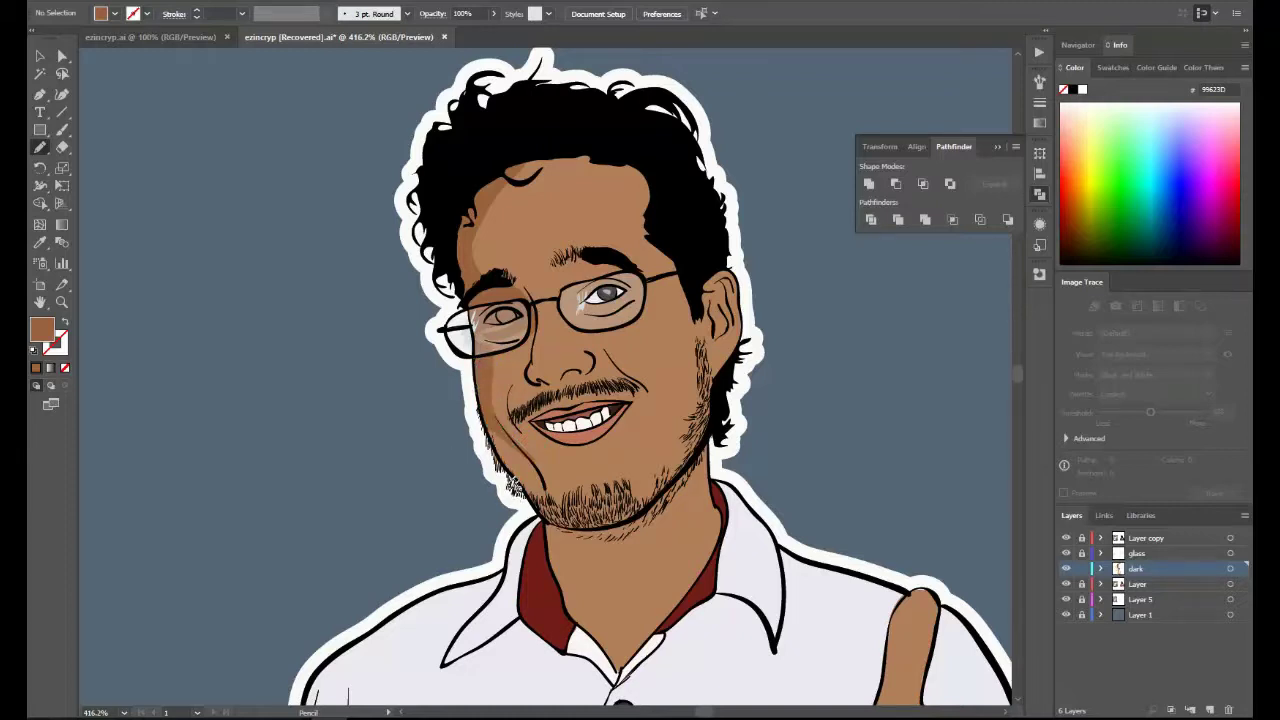
drag(532, 474, 507, 433)
drag(603, 164, 656, 228)
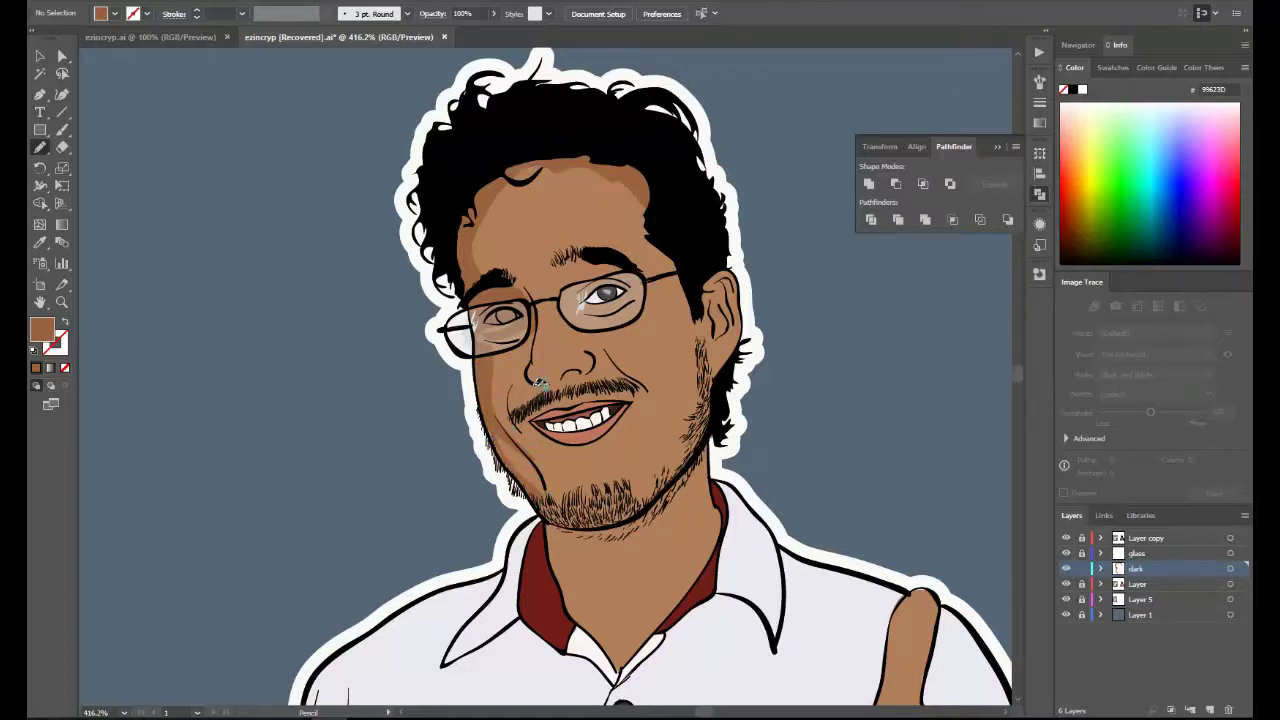
drag(578, 370, 528, 374)
Set the fill to near-black 14100C and fill in the nostril.
double_click(42, 330)
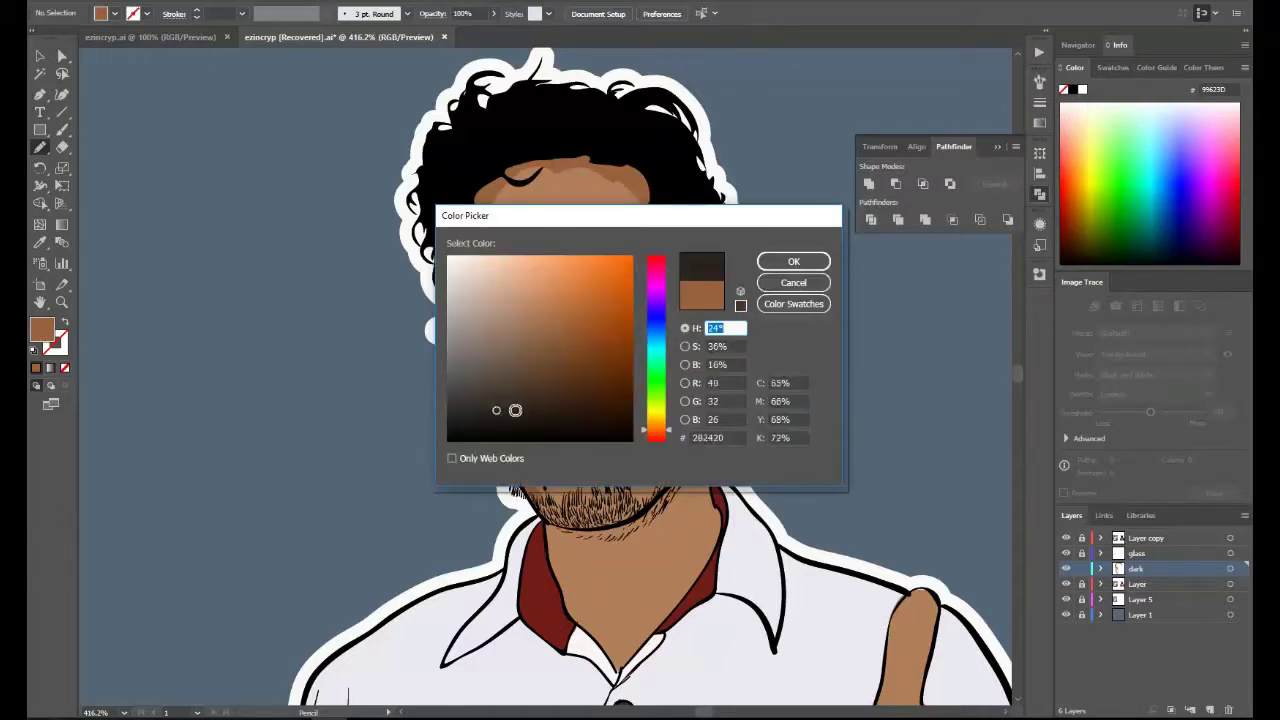
click(470, 438)
click(791, 260)
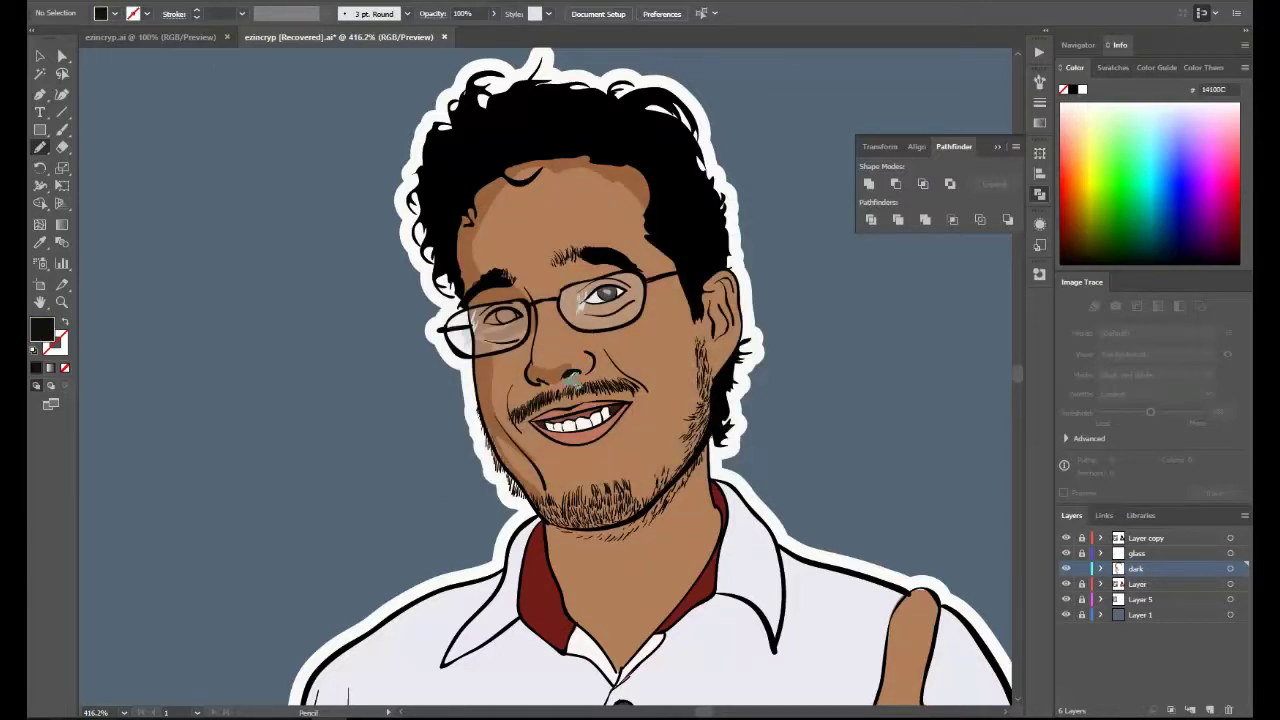
Sample brown 99623D from the nose shadow and shade the smile lines and the area around the right eye.
key(i)
click(573, 380)
key(n)
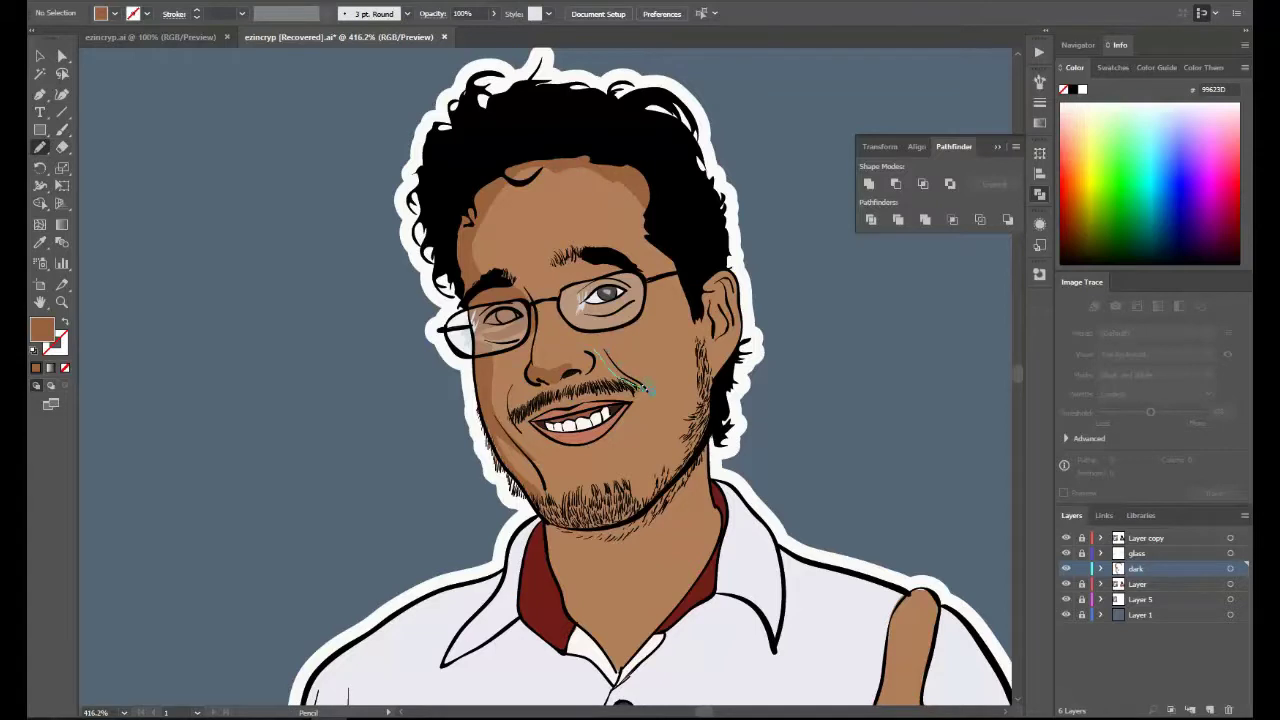
mouse_move(606, 362)
mouse_down()
mouse_move(510, 426)
mouse_move(514, 390)
mouse_up()
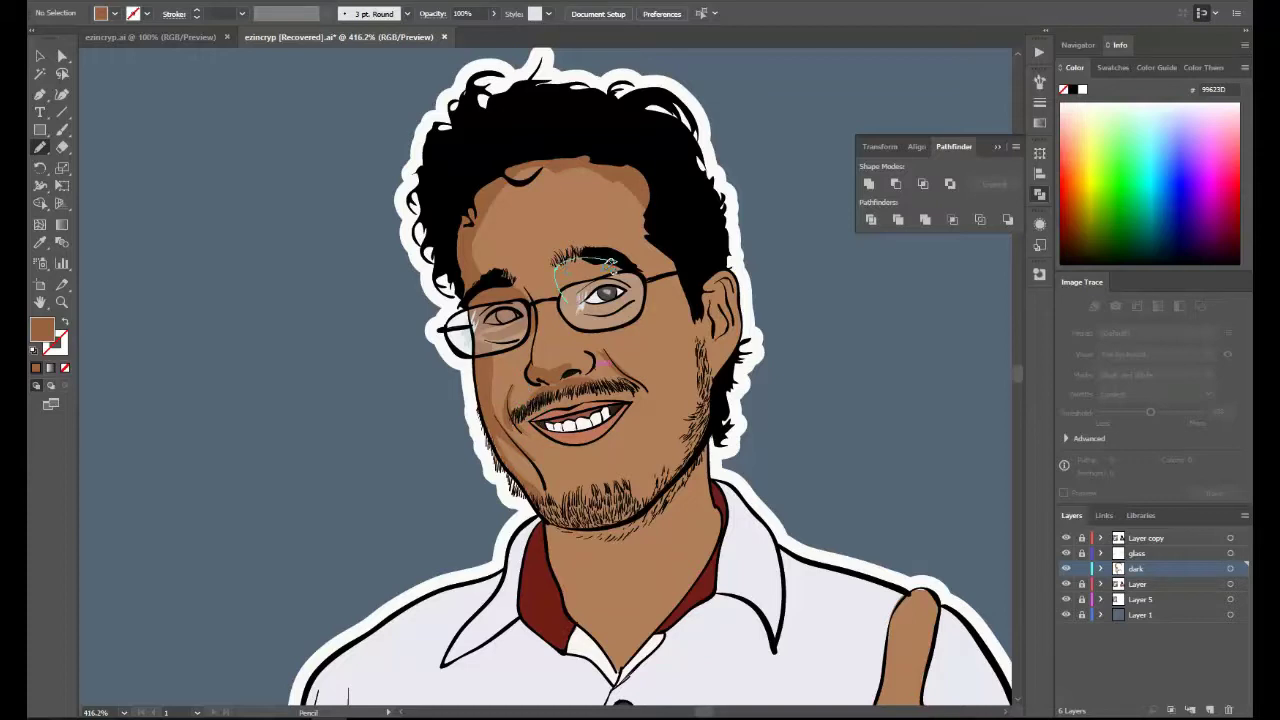
mouse_move(612, 265)
mouse_down()
mouse_move(596, 296)
mouse_move(641, 298)
mouse_move(563, 297)
mouse_move(622, 292)
mouse_up()
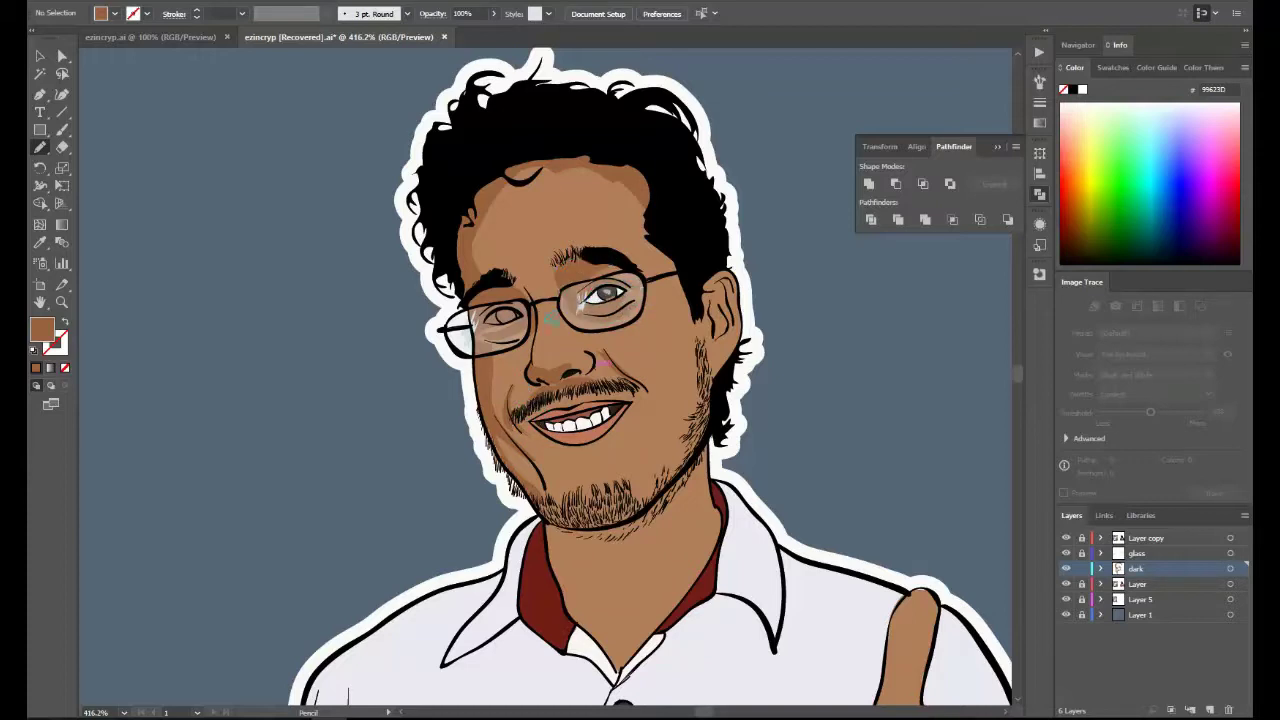
Set the fill to near-black 211D1A and draw a solid beard shape over the chin stubble.
double_click(41, 328)
click(500, 380)
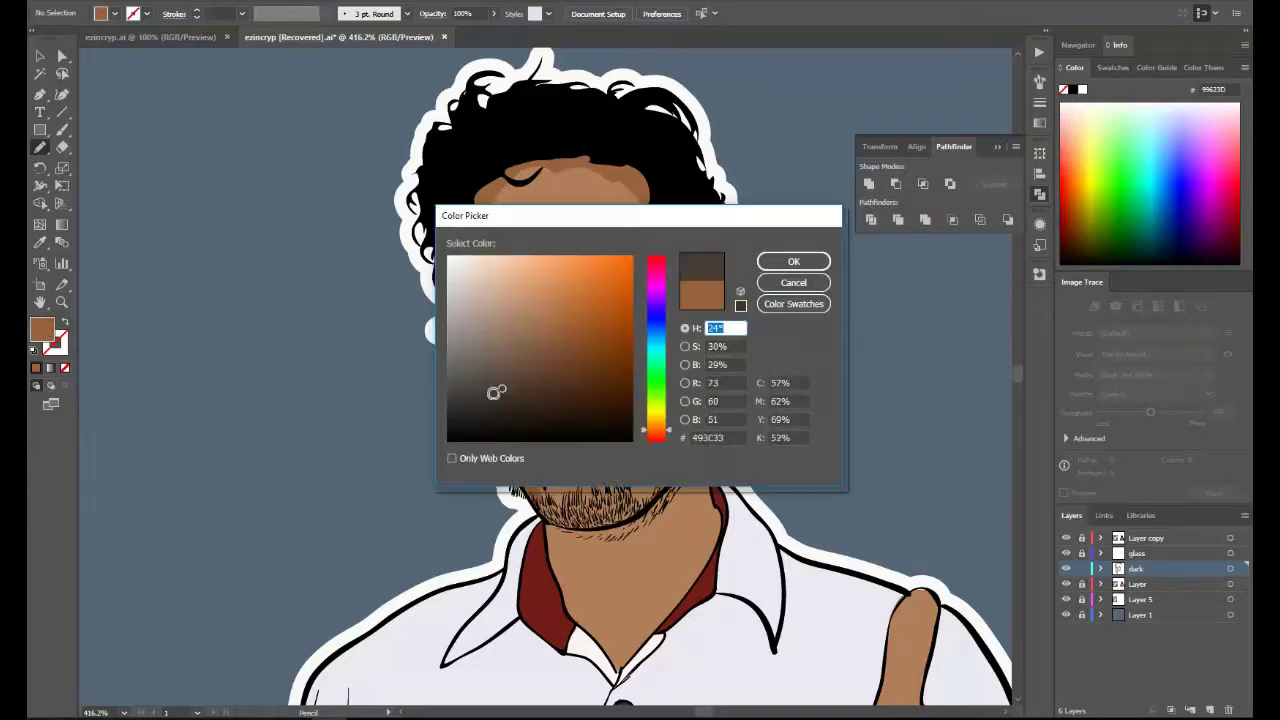
click(791, 262)
mouse_move(650, 503)
mouse_down()
mouse_move(532, 498)
mouse_move(662, 485)
mouse_move(531, 497)
mouse_up()
key(ctrl+z)
Check the face shading by toggling the dark layer's visibility, and hide the glass layer.
key(ctrl+minus)
key(ctrl+minus)
key(ctrl+minus)
key(ctrl+minus)
key(v)
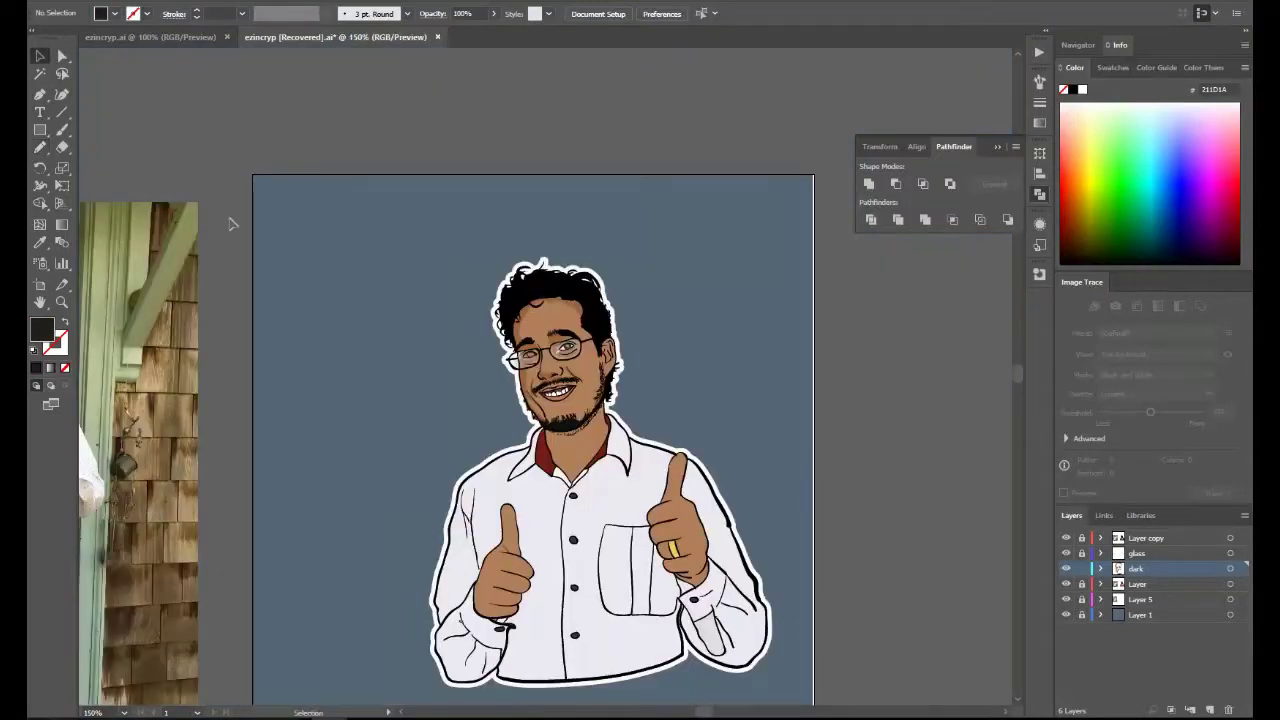
click(62, 302)
drag(490, 253, 722, 417)
scroll(183, 284, down, 1)
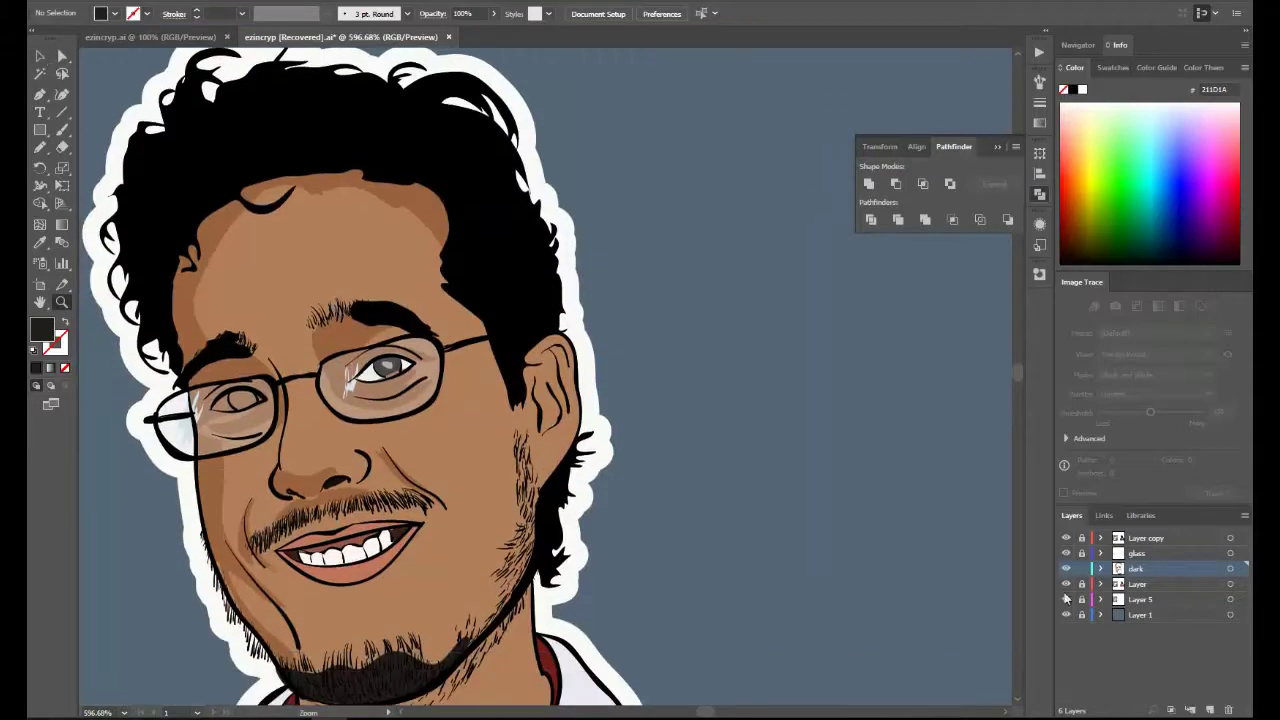
click(40, 57)
click(1066, 568)
click(1066, 568)
click(1066, 553)
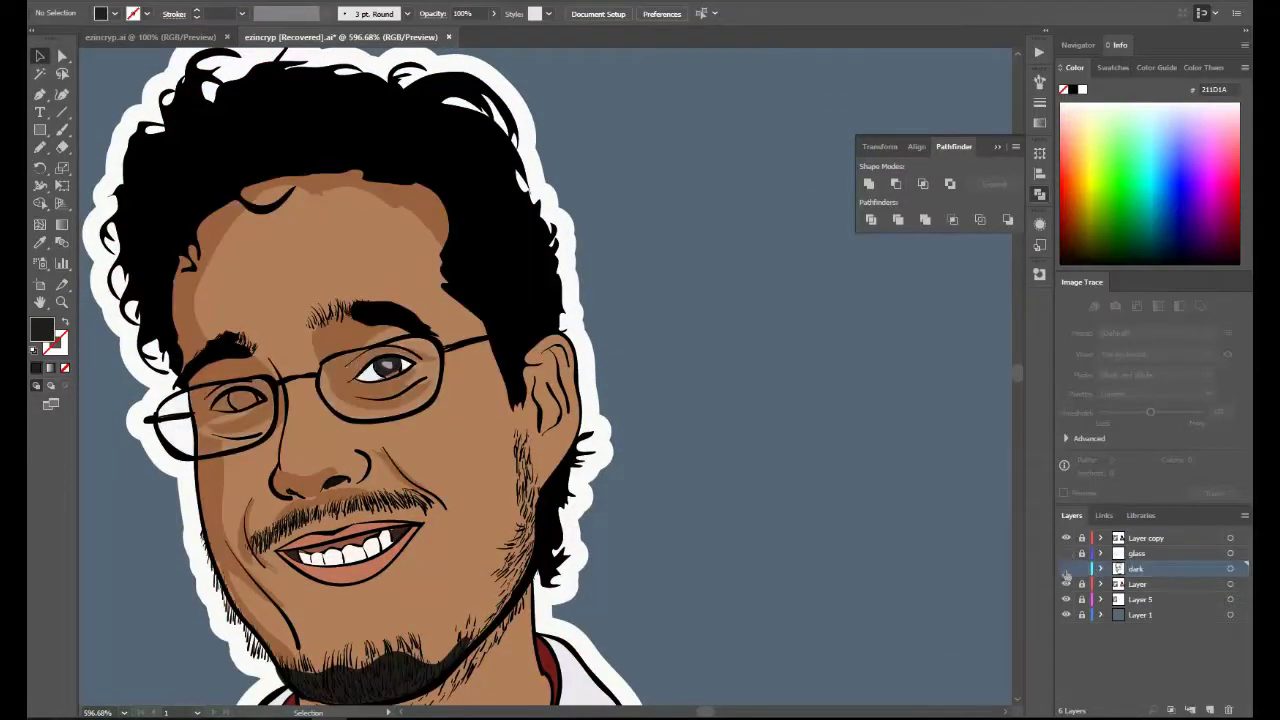
Erase the part of the brown shadow covering the left eyeball and show the glass layer again.
click(235, 395)
key(shift+e)
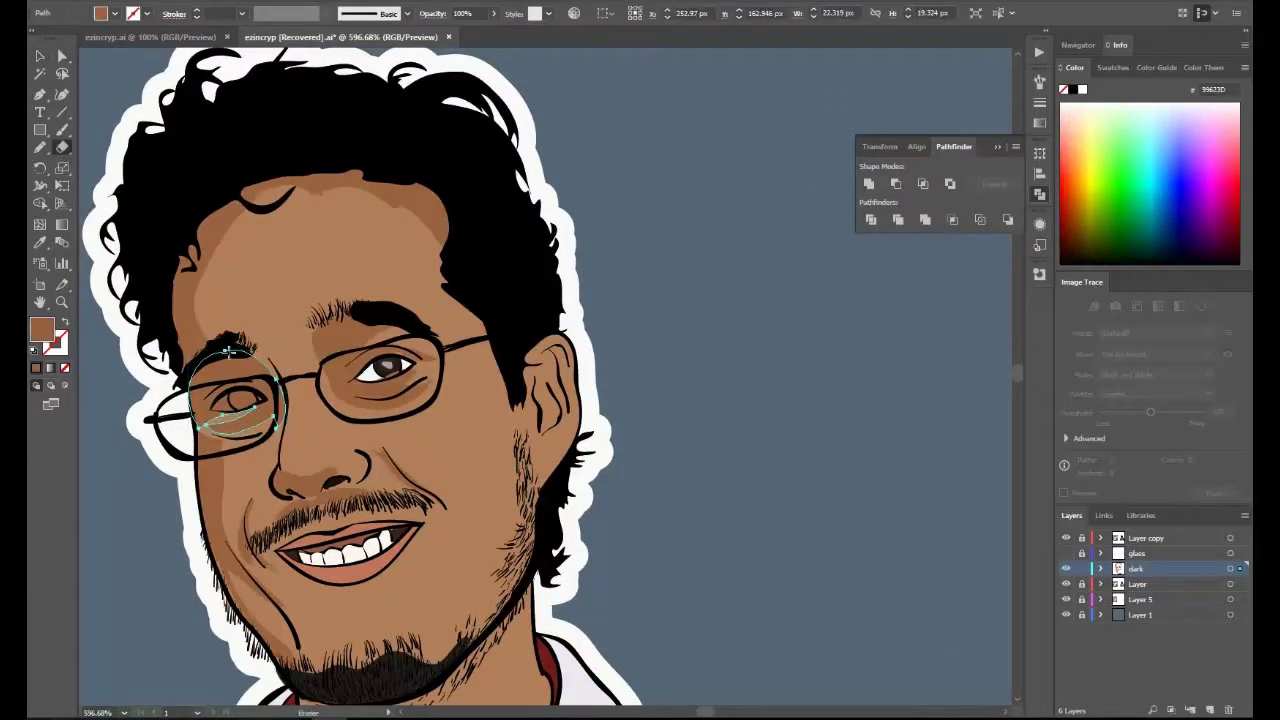
mouse_move(207, 415)
mouse_down()
mouse_move(268, 398)
mouse_move(230, 374)
mouse_up()
key(n)
click(1066, 553)
Draw brown shadow shapes inside the ear with the Pencil tool.
scroll(900, 545, down, 3)
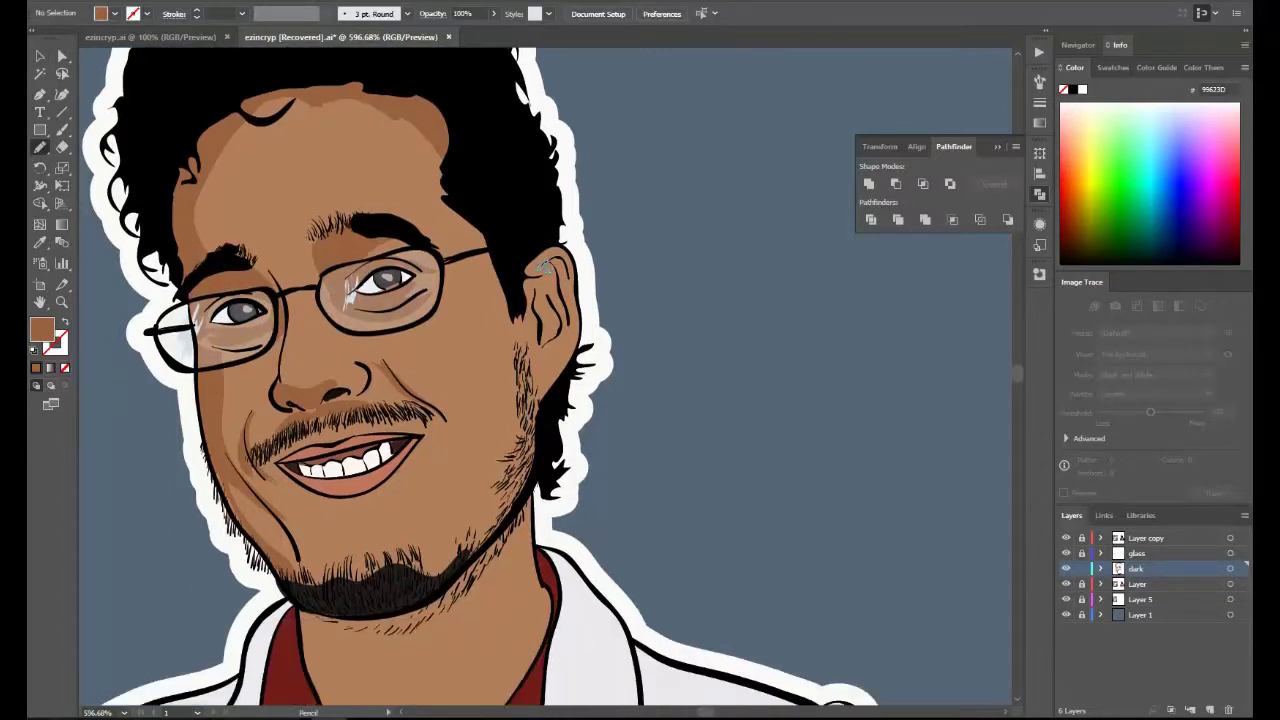
mouse_move(550, 262)
mouse_down()
mouse_move(578, 303)
mouse_move(569, 285)
mouse_move(548, 342)
mouse_up()
drag(536, 290, 565, 322)
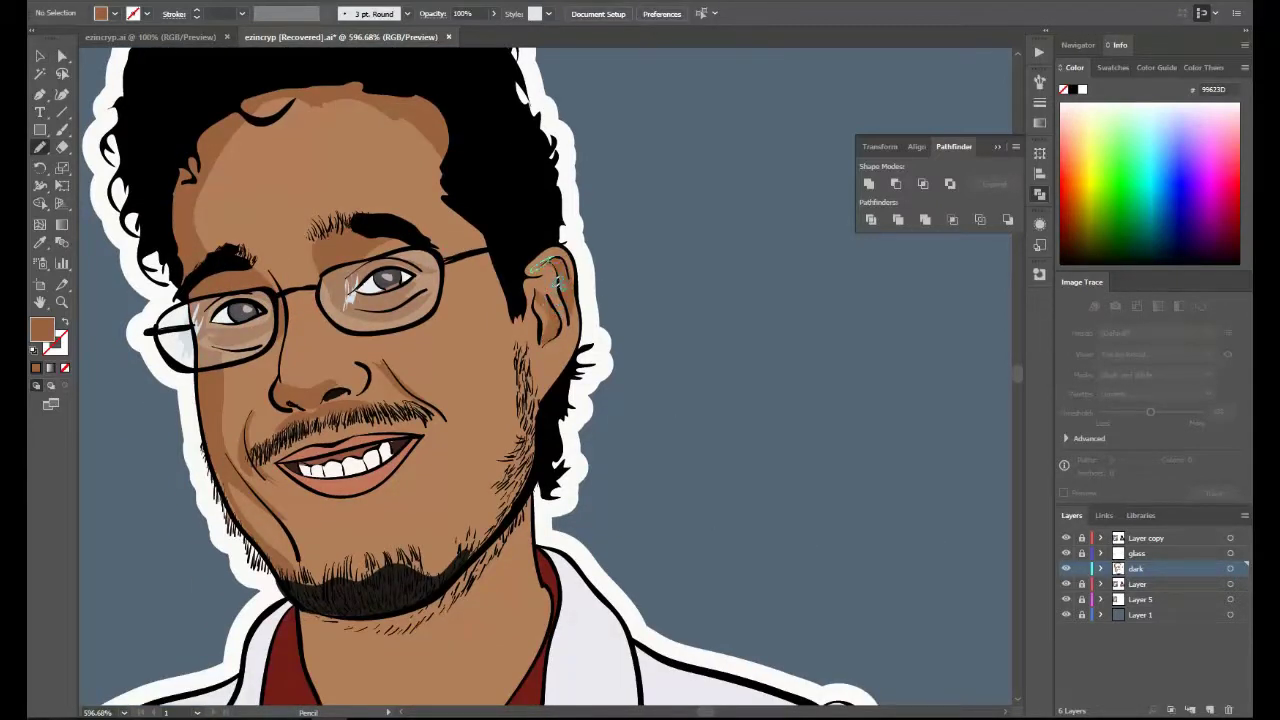
Fill the sideburn and jawline stubble with solid shapes in the chin beard's near-black 211D1A.
click(40, 243)
click(160, 200)
click(40, 147)
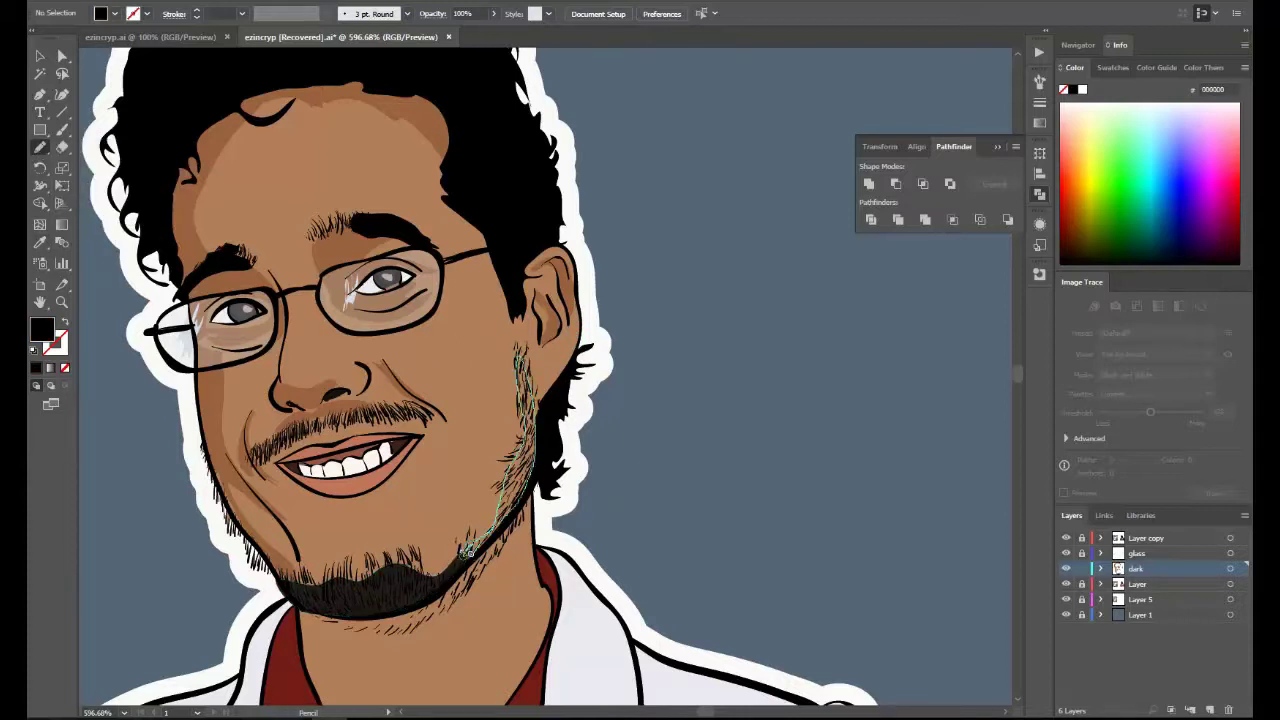
key(v)
click(428, 592)
key(n)
mouse_move(523, 350)
mouse_down()
mouse_move(532, 438)
mouse_move(510, 520)
mouse_move(525, 352)
mouse_move(530, 410)
mouse_up()
mouse_move(290, 584)
mouse_down()
mouse_move(212, 464)
mouse_move(284, 576)
mouse_up()
Save the artwork as ezincryp 2.ai.
key(ctrl+minus)
key(ctrl+minus)
key(ctrl+minus)
key(ctrl+minus)
drag(60, 31, 58, 38)
click(60, 1)
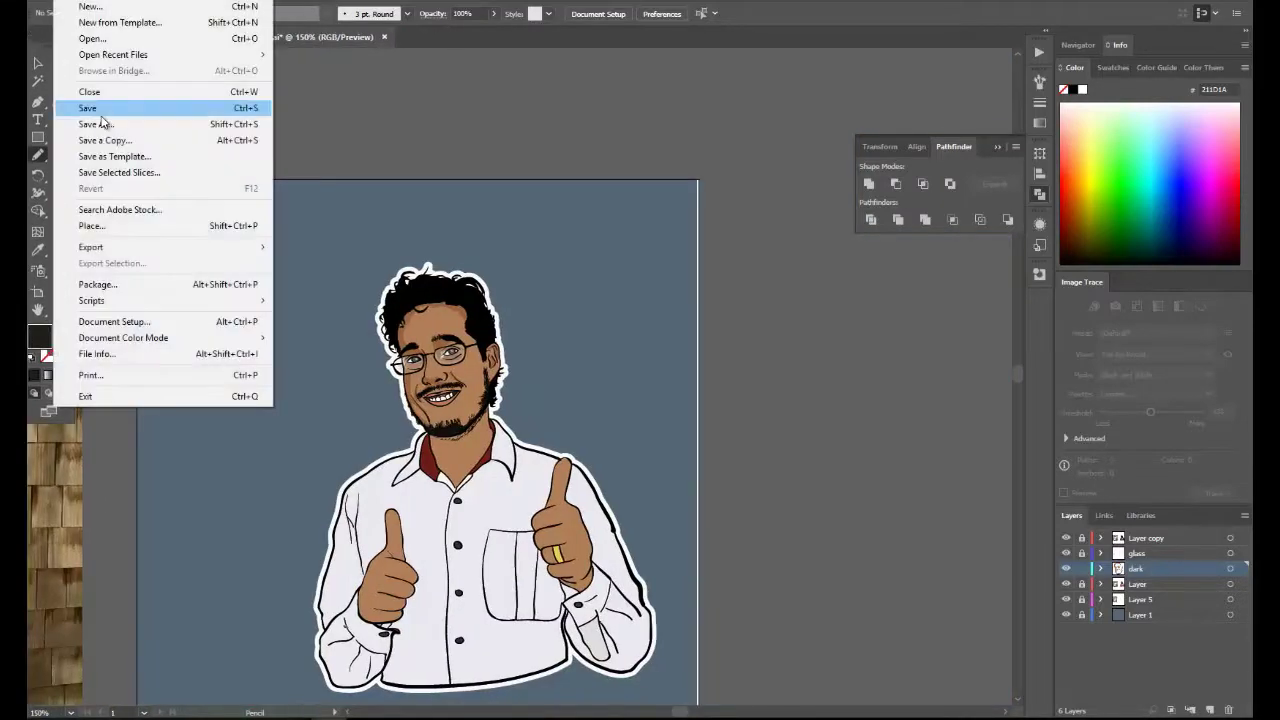
click(101, 112)
click(400, 378)
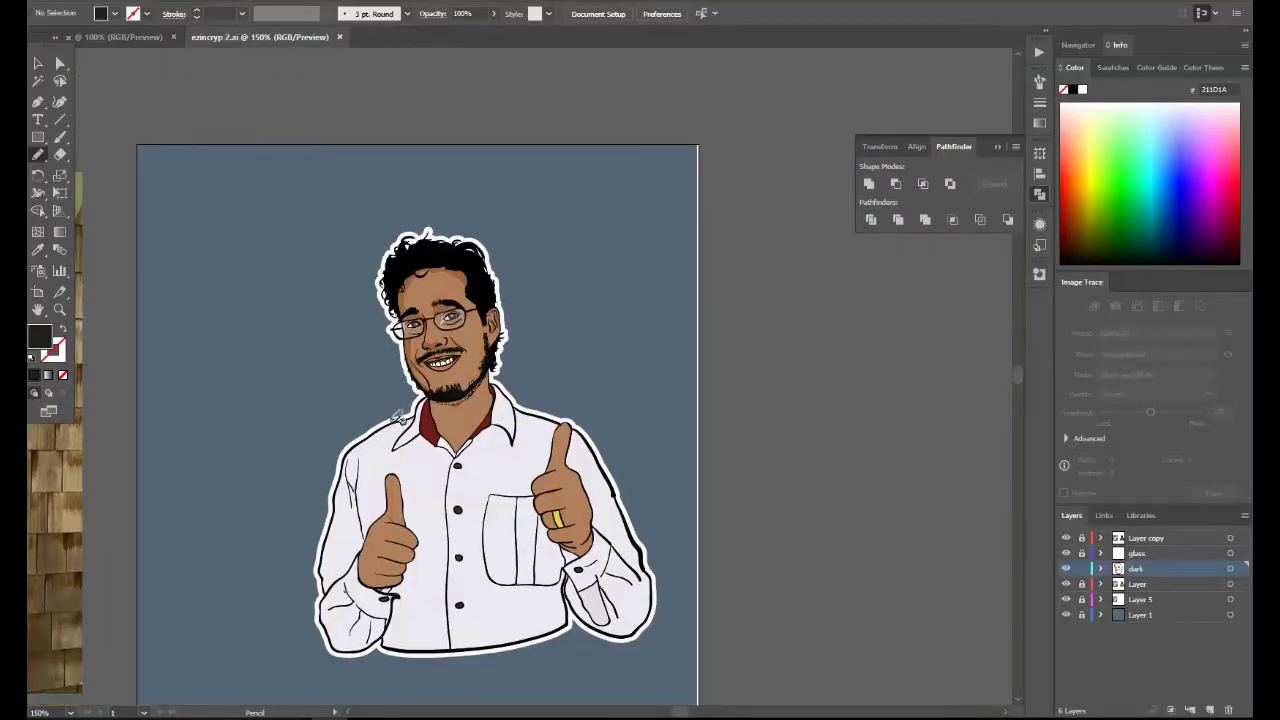
Create a new layer named "lighter" directly above the dark layer.
key(ctrl+l)
double_click(1138, 568)
text(lighter)
key(Return)
Set the fill to skin tone B7835F starting from the raised hand's colour, and move the lighter layer below the dark layer.
key(i)
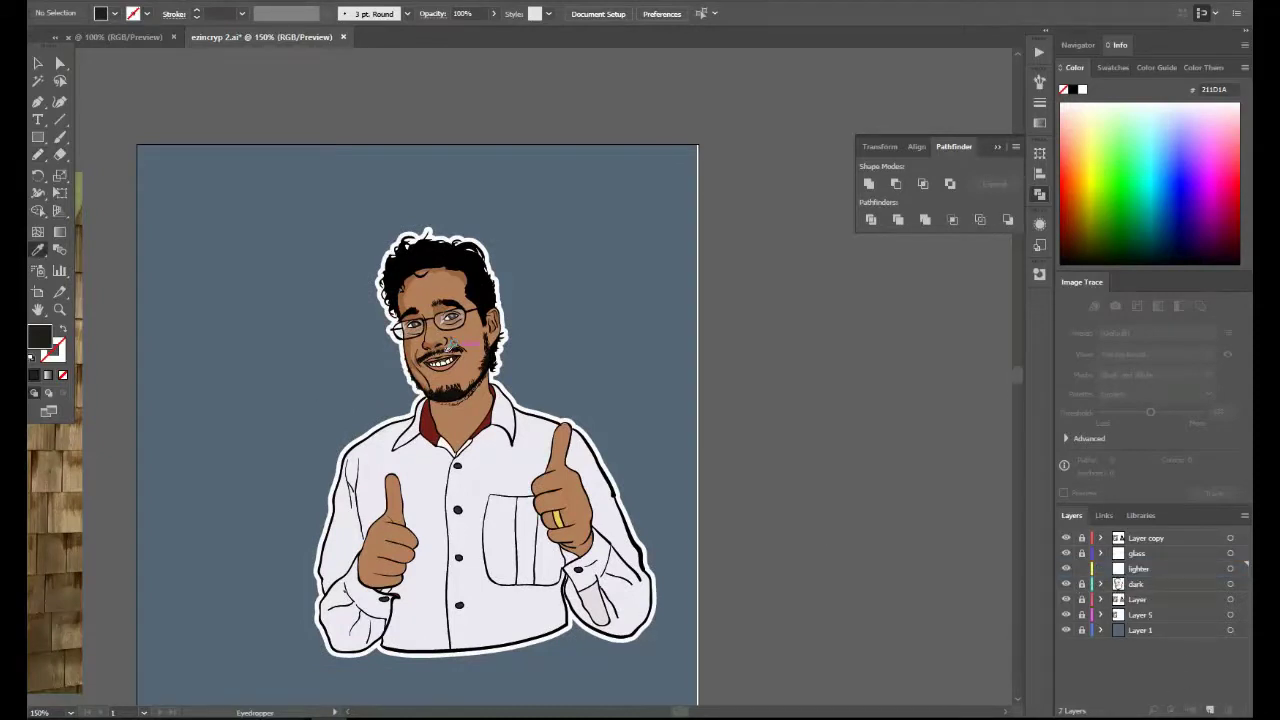
click(555, 490)
key(n)
key(z)
drag(325, 219, 537, 473)
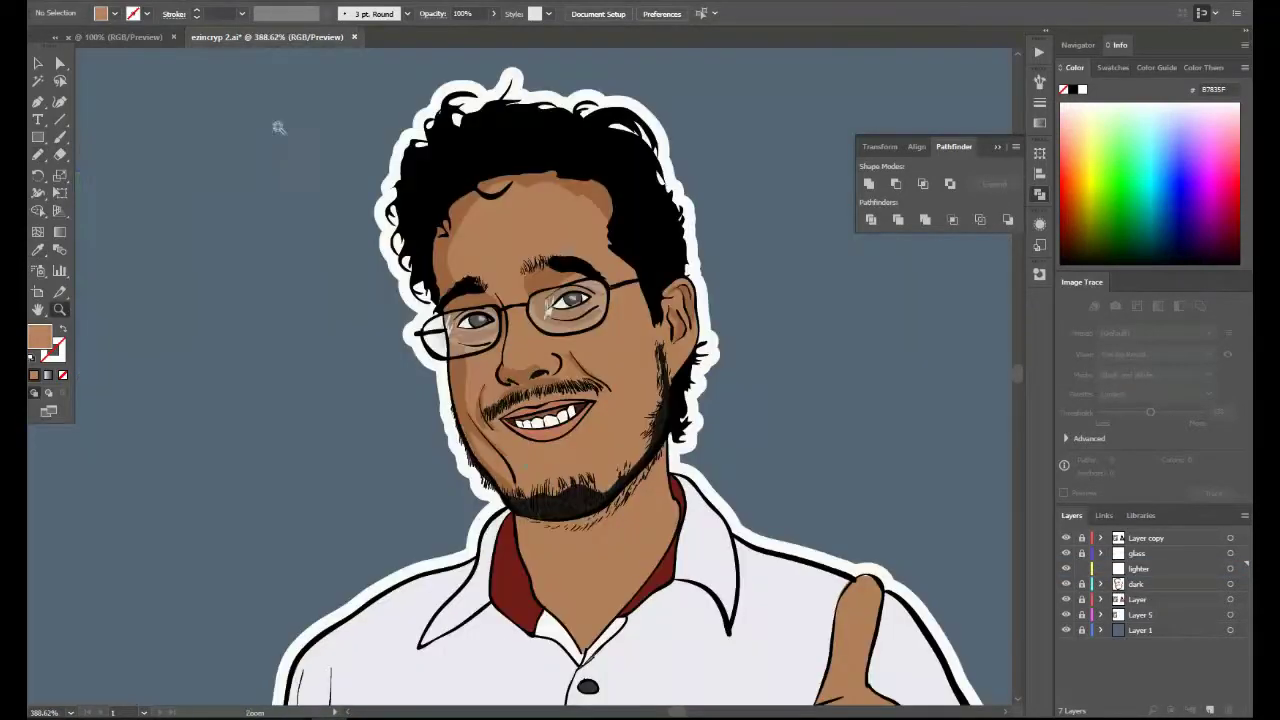
key(n)
drag(1138, 568, 1138, 591)
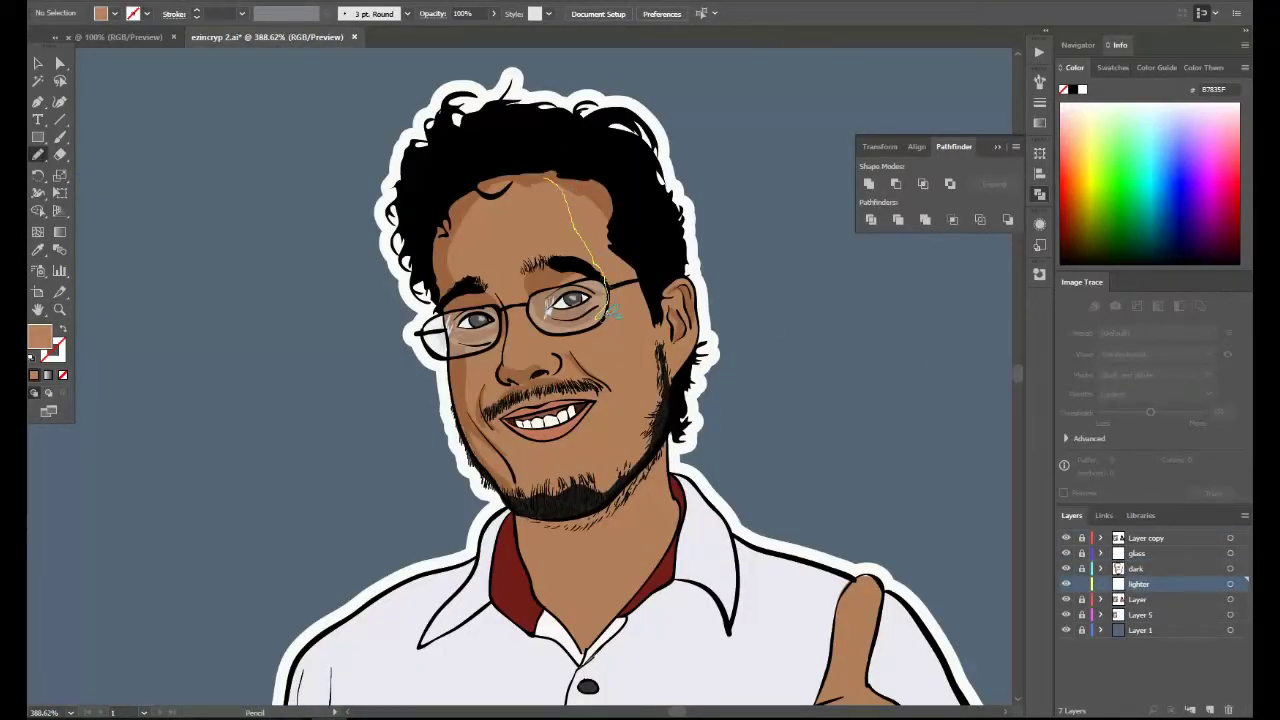
Draw a Pencil shape over the ear side of the face from forehead to chin and recolour it A87A5B.
mouse_move(600, 474)
mouse_down()
mouse_move(646, 285)
mouse_move(547, 178)
mouse_up()
click(38, 63)
click(615, 250)
double_click(44, 336)
click(535, 310)
key(Return)
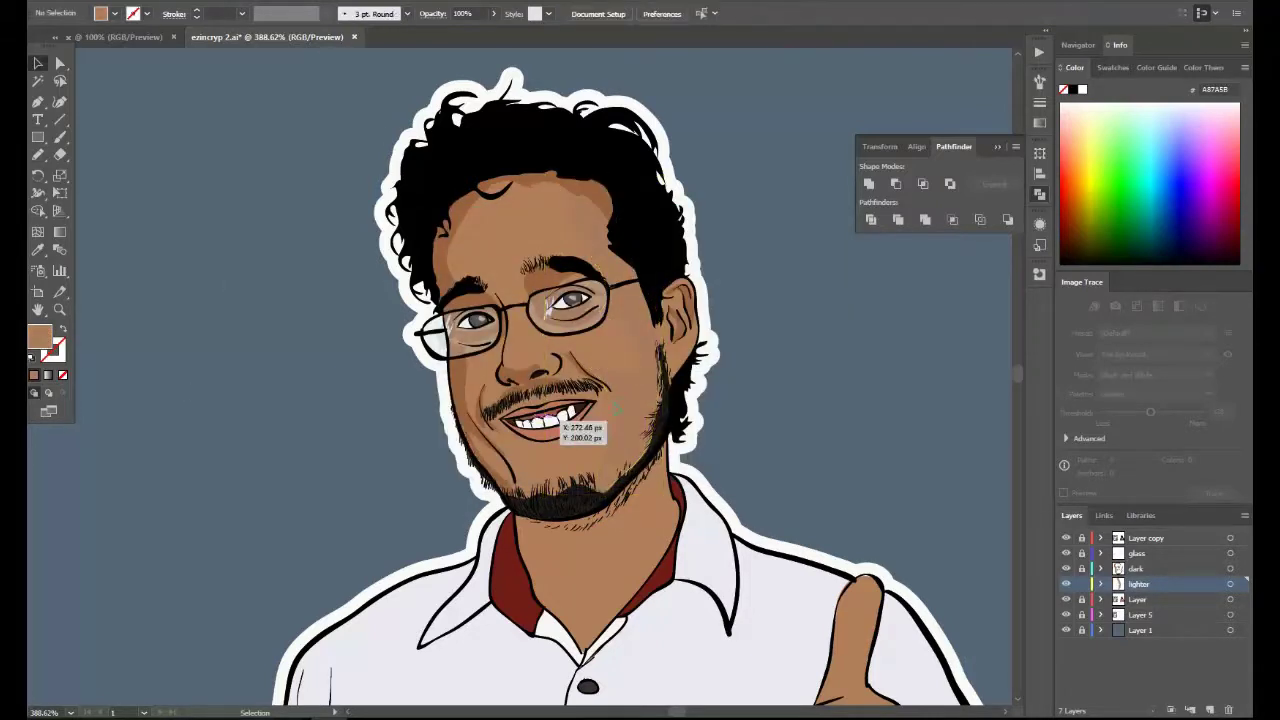
Draw more A87A5B skin-tone patches around the chin, cheek and nose on the lighter layer.
click(160, 409)
key(n)
drag(540, 489, 580, 463)
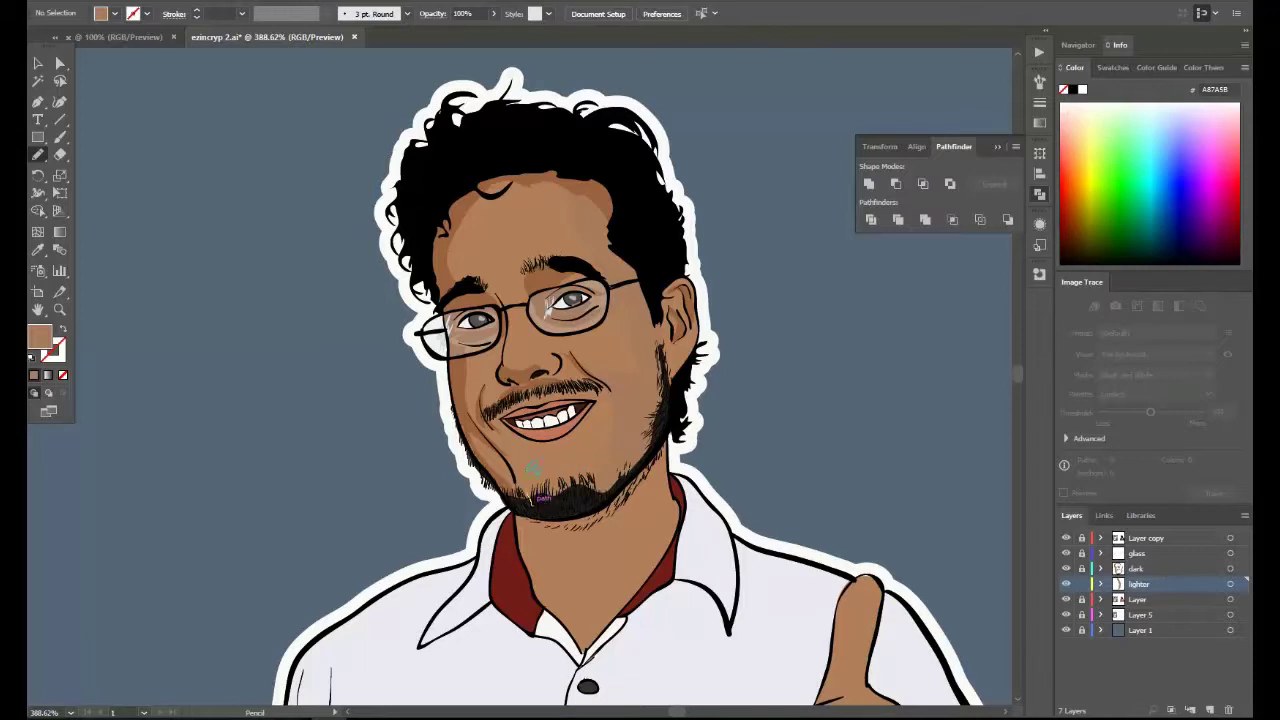
drag(484, 427, 567, 497)
drag(497, 372, 498, 368)
Draw shadow shapes down both sides of the neck in brown 99623D on the dark layer.
scroll(200, 308, down, 2)
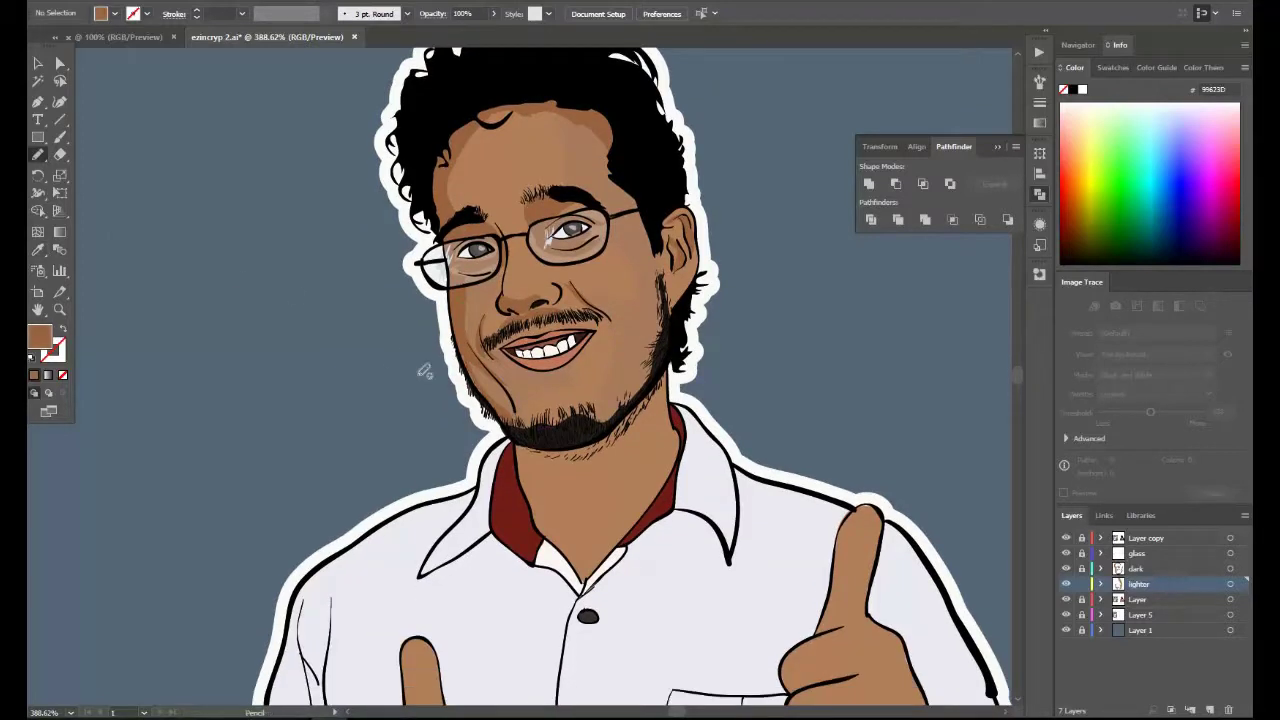
click(1134, 569)
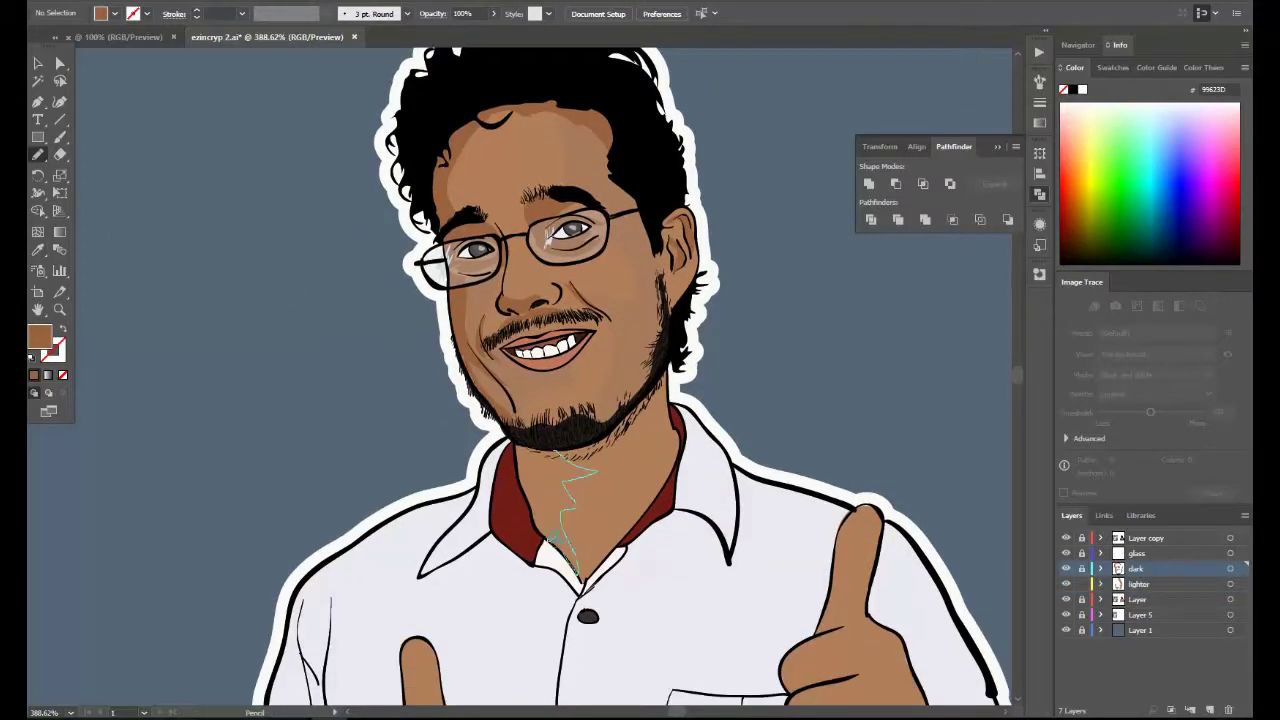
mouse_move(579, 580)
mouse_down()
mouse_move(569, 466)
mouse_move(590, 444)
mouse_move(522, 443)
mouse_up()
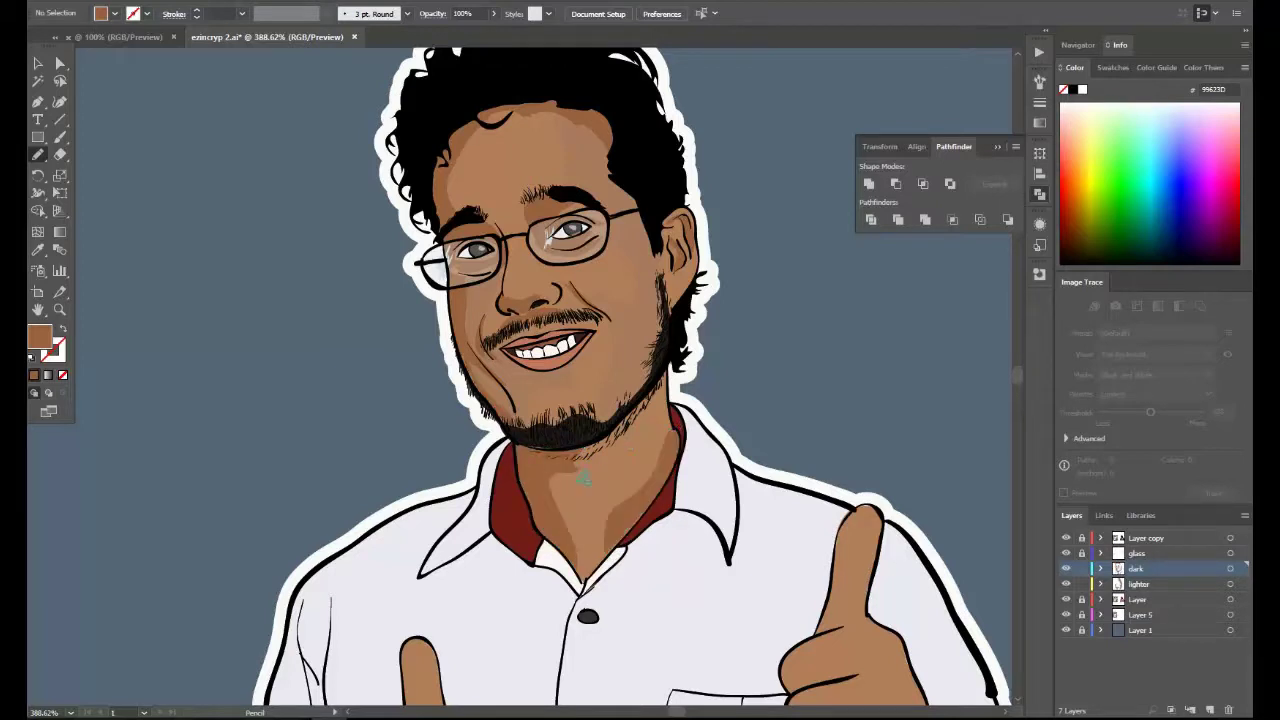
Draw thin 0.25 pt brown crease lines across the neck and an A87A5B shape beneath the jawline near the ear.
click(63, 331)
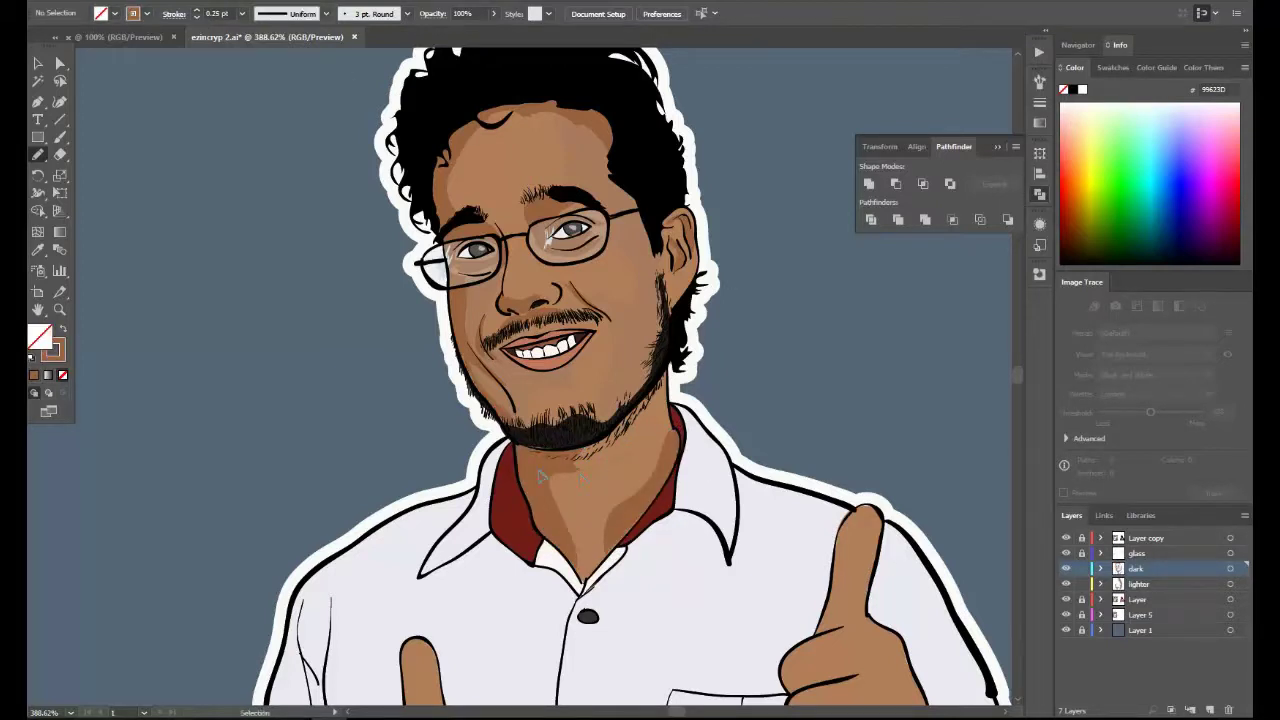
drag(540, 478, 542, 482)
ctrl+click(622, 290)
key(ctrl+shift+a)
mouse_move(606, 443)
mouse_down()
mouse_move(664, 376)
mouse_move(640, 426)
mouse_move(606, 444)
mouse_up()
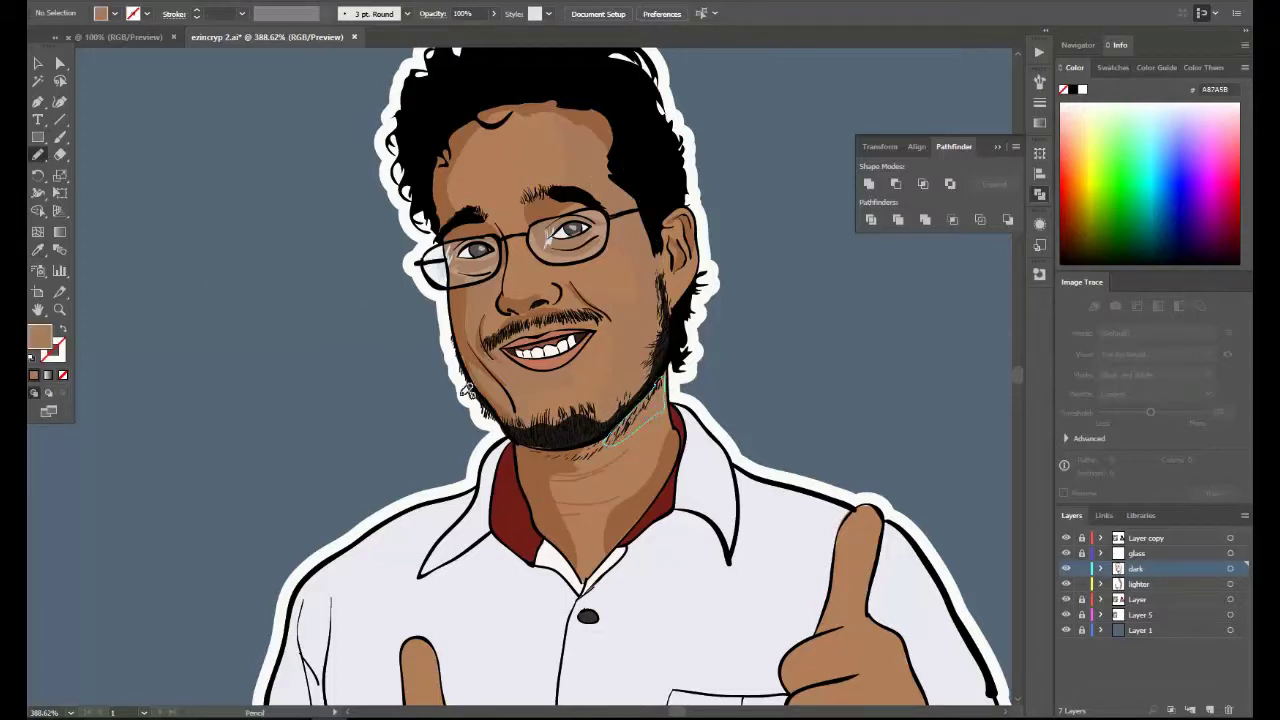
Draw brown 99623D shadows with the Pencil on the thumb and fingertips of the hand wearing the ring.
key(v)
key(ctrl+minus)
click(70, 712)
click(95, 438)
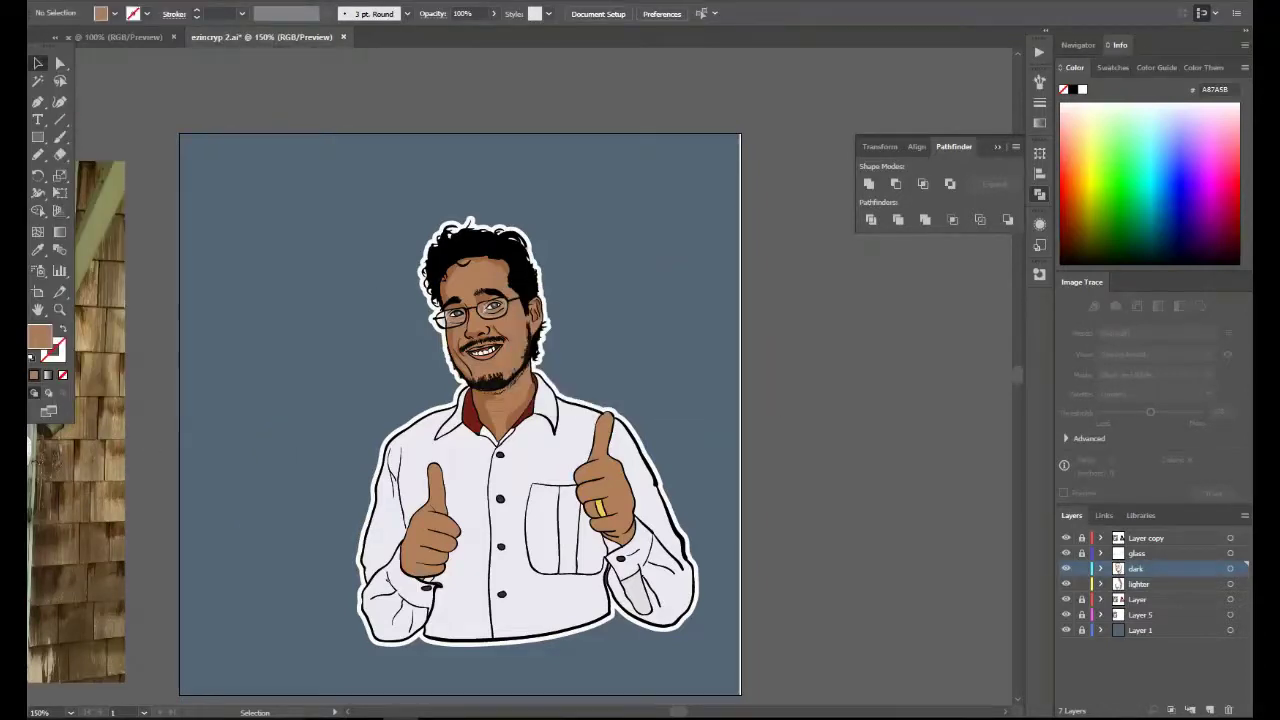
click(59, 313)
drag(466, 403, 723, 575)
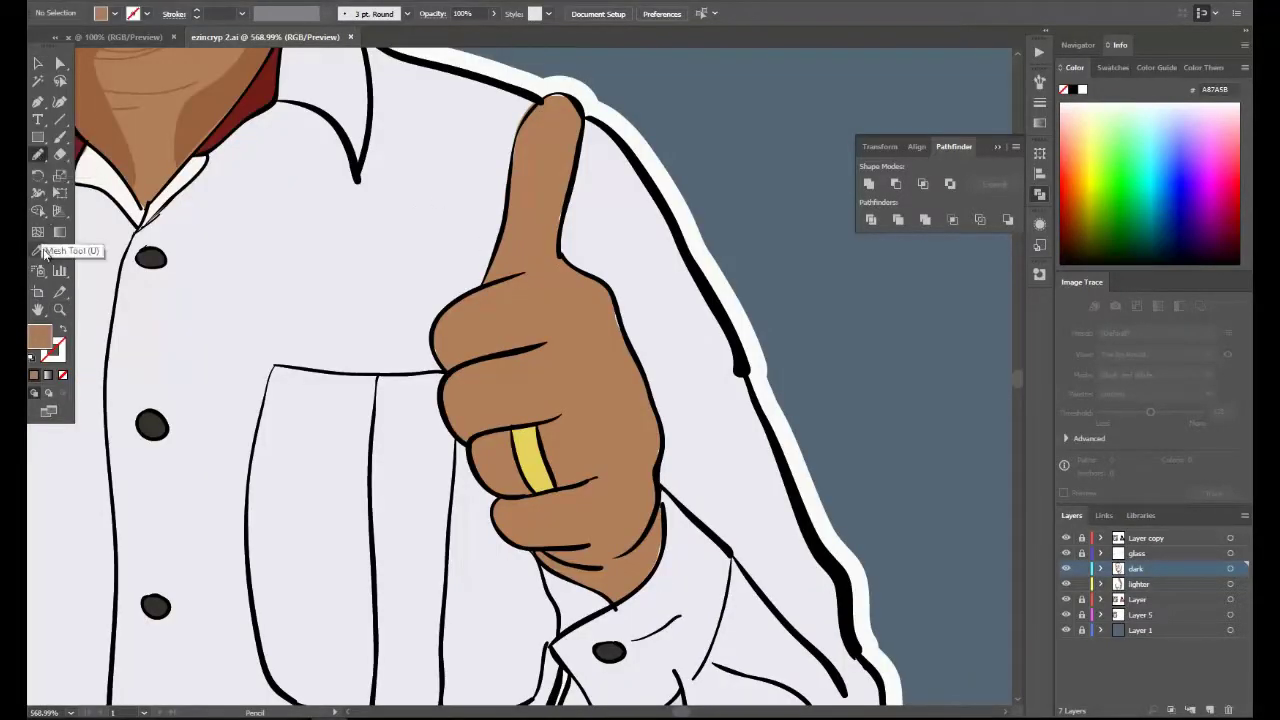
click(38, 155)
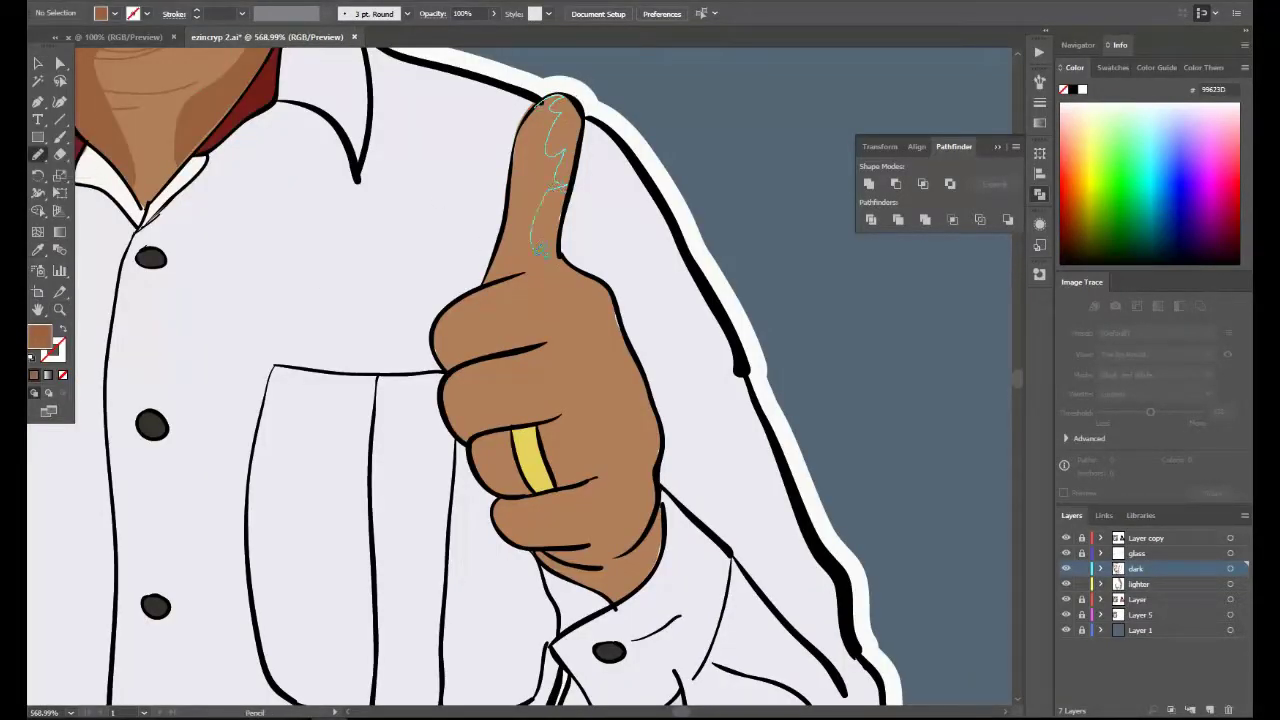
mouse_move(540, 250)
mouse_down()
mouse_move(507, 153)
mouse_move(530, 102)
mouse_up()
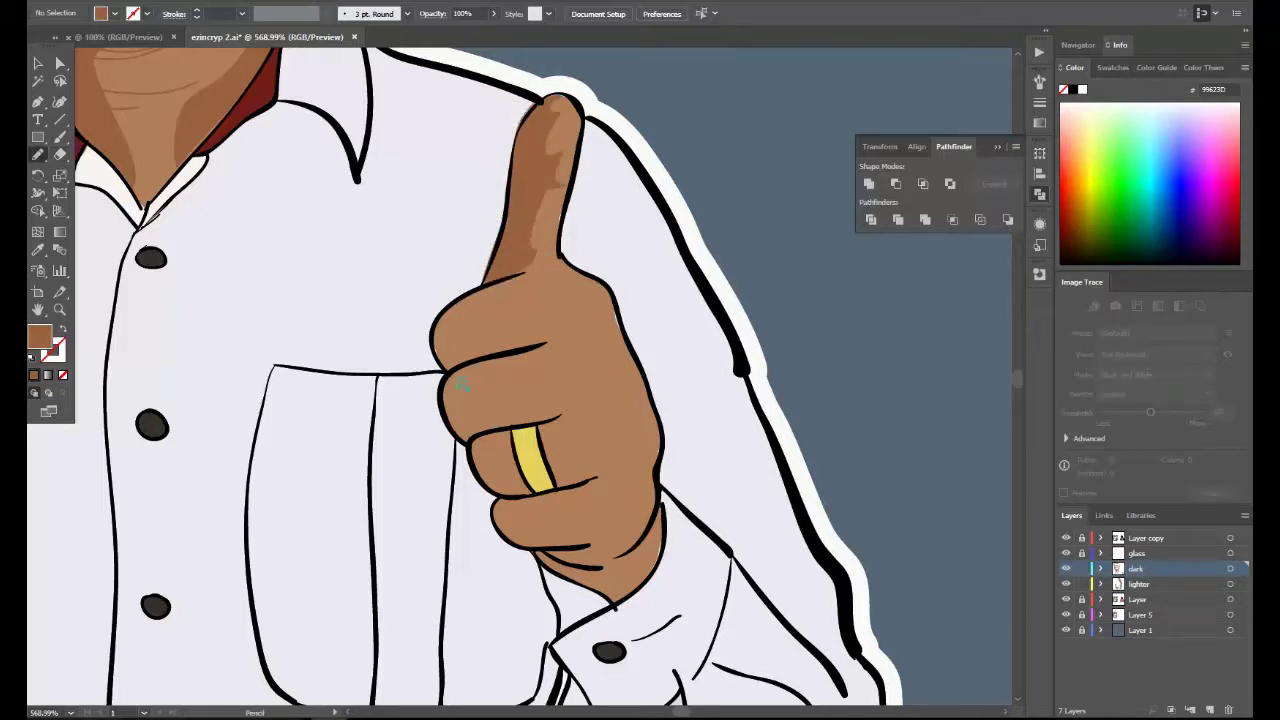
mouse_move(462, 384)
mouse_down()
mouse_move(463, 291)
mouse_move(475, 434)
mouse_move(486, 372)
mouse_up()
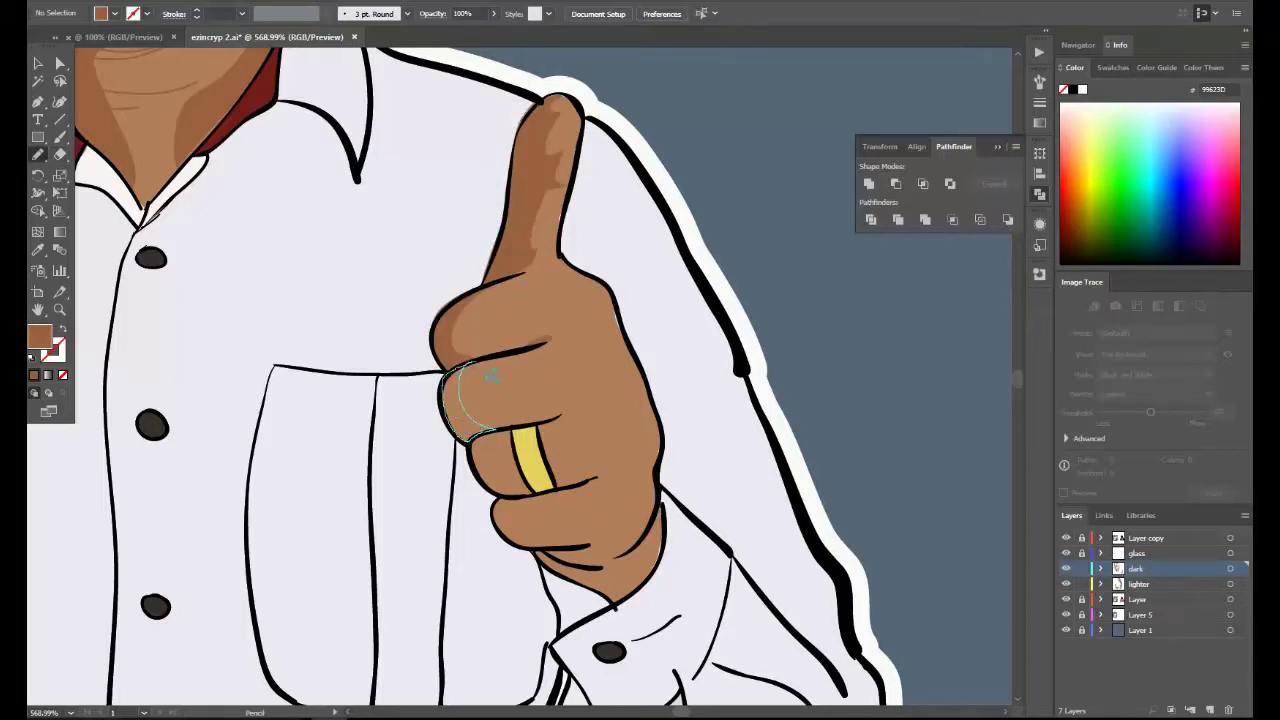
mouse_move(541, 546)
mouse_down()
mouse_move(523, 494)
mouse_move(542, 532)
mouse_move(610, 519)
mouse_move(603, 552)
mouse_move(561, 555)
mouse_up()
Fill the wrist inside the cuff with a dark brown 562E12 shadow and set the fill to darker brown 331A09.
double_click(40, 337)
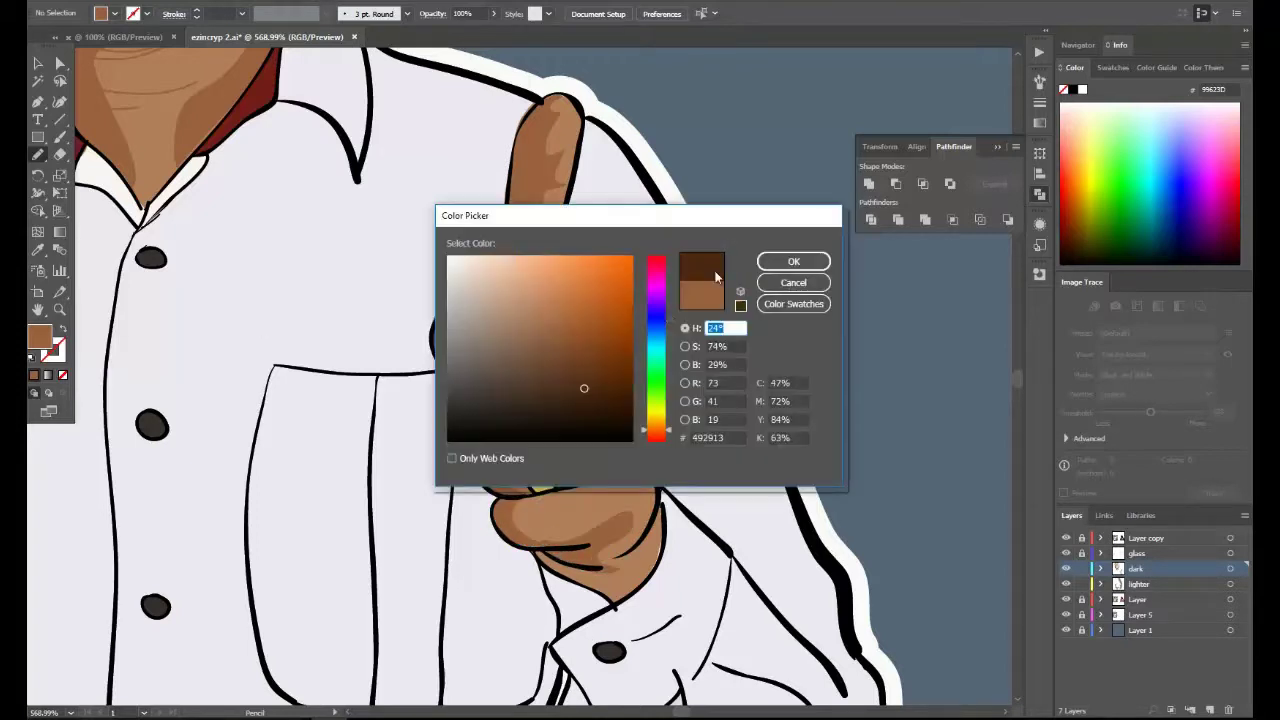
click(789, 262)
mouse_move(662, 505)
mouse_down()
mouse_move(540, 549)
mouse_move(653, 582)
mouse_move(665, 500)
mouse_up()
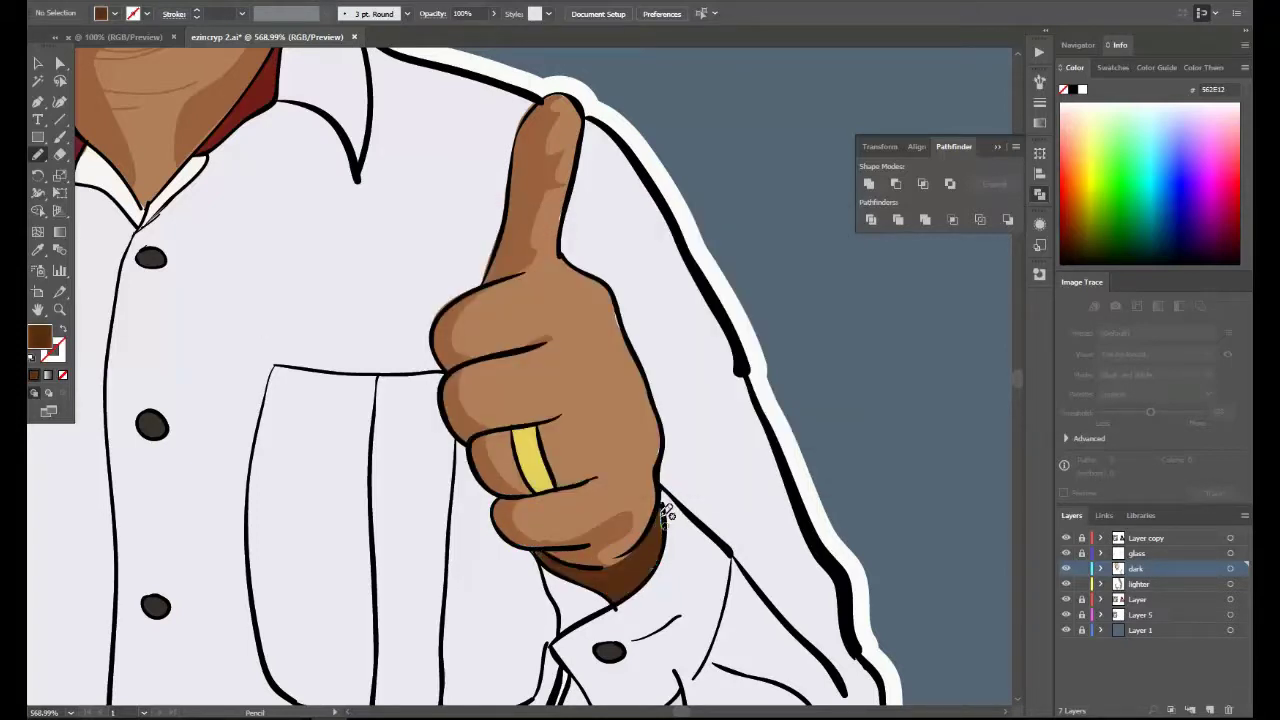
double_click(40, 337)
click(594, 394)
click(789, 262)
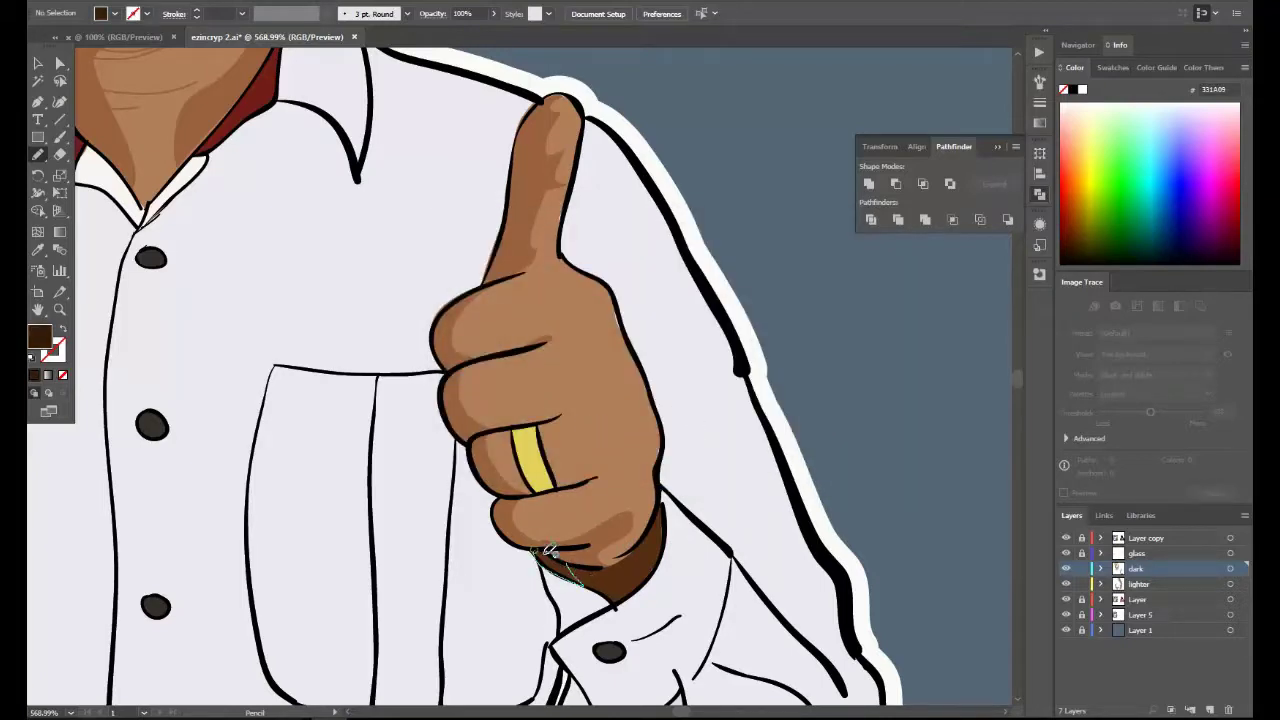
Add the 331A09 shadow at the wrist's inner edge and set the fill to near-black 282523.
key(ctrl+minus)
key(ctrl+minus)
key(ctrl+minus)
key(ctrl+minus)
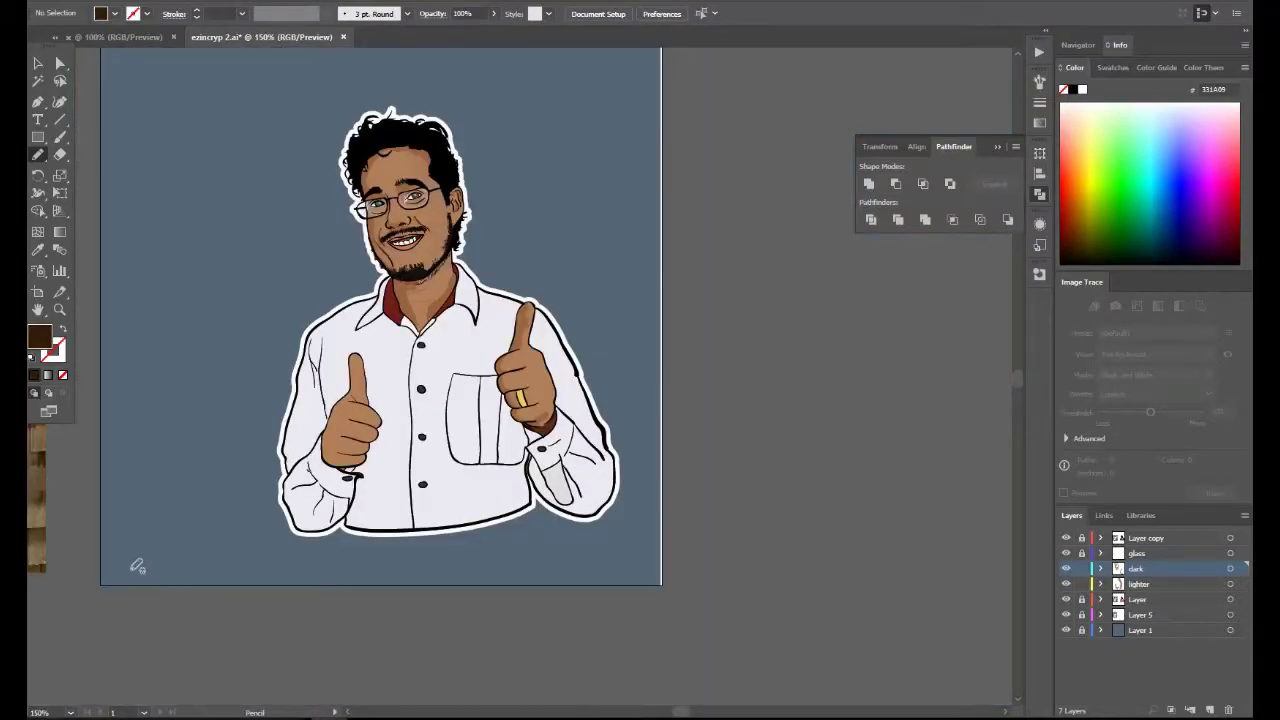
key(b)
double_click(40, 337)
click(789, 262)
key(z)
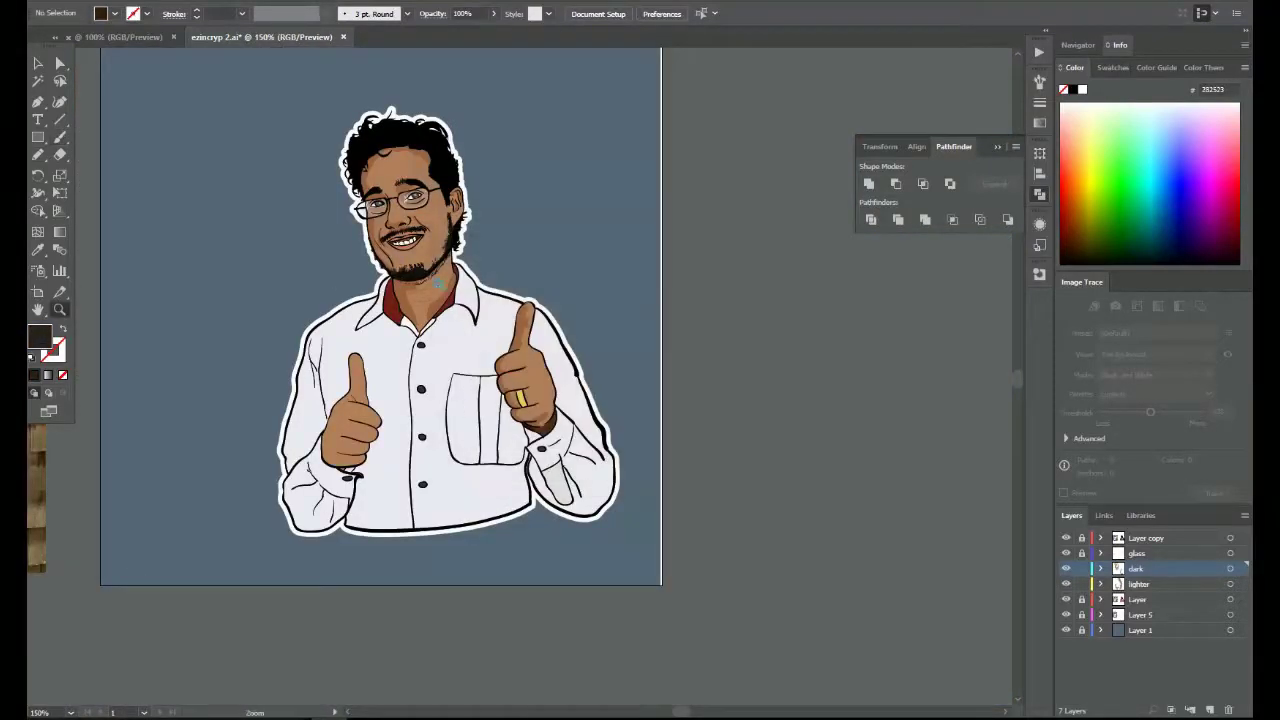
Try to paint a crease across the ringed hand's thumb joint with the Paintbrush and a 0.25 pt stroke.
drag(425, 290, 605, 412)
key(b)
key(shift+x)
click(197, 17)
click(197, 17)
click(197, 17)
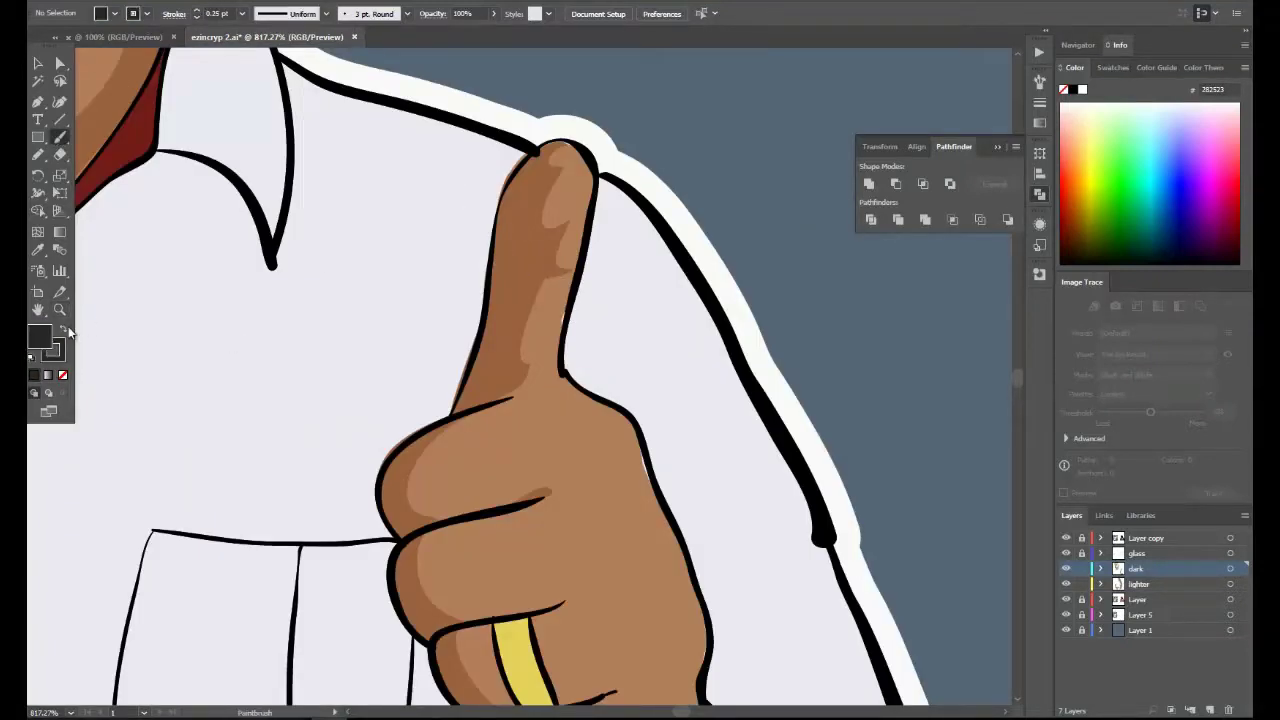
drag(536, 271, 513, 260)
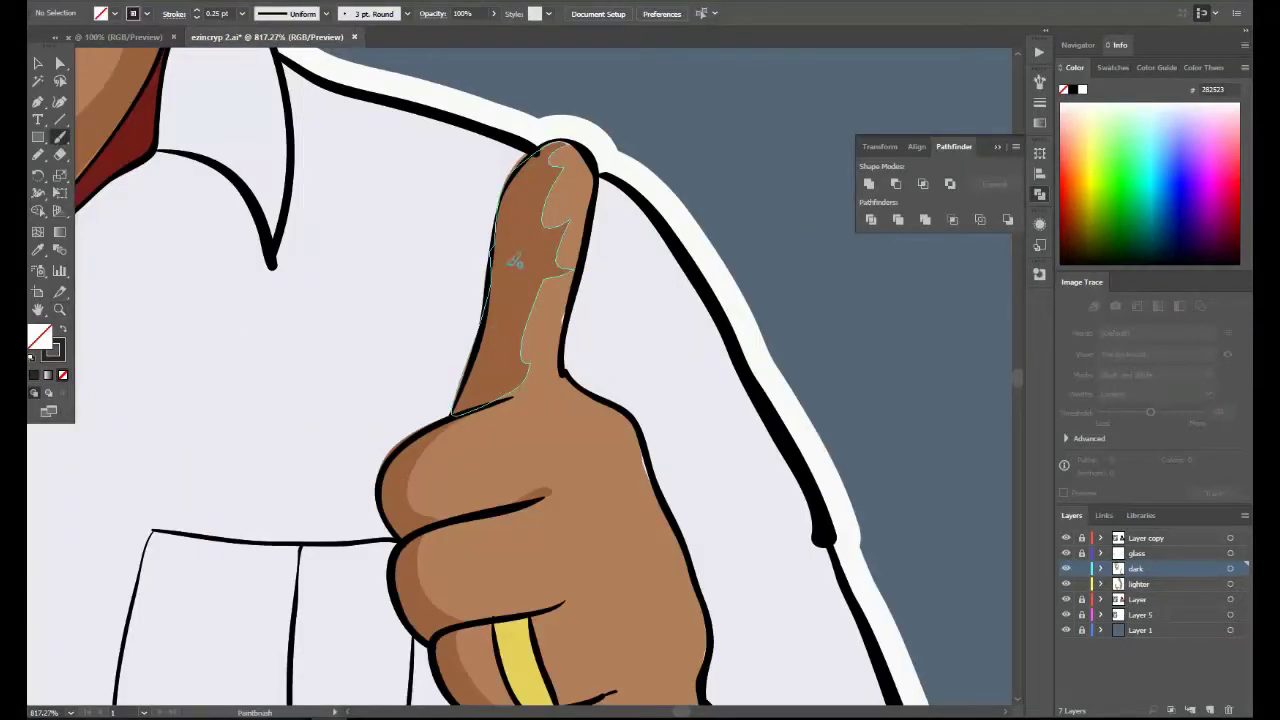
Draw two near-black crease shapes across the ringed hand's thumb with the Pencil and lower their opacity to 51%.
key(ctrl+shift+a)
key(shift+x)
key(n)
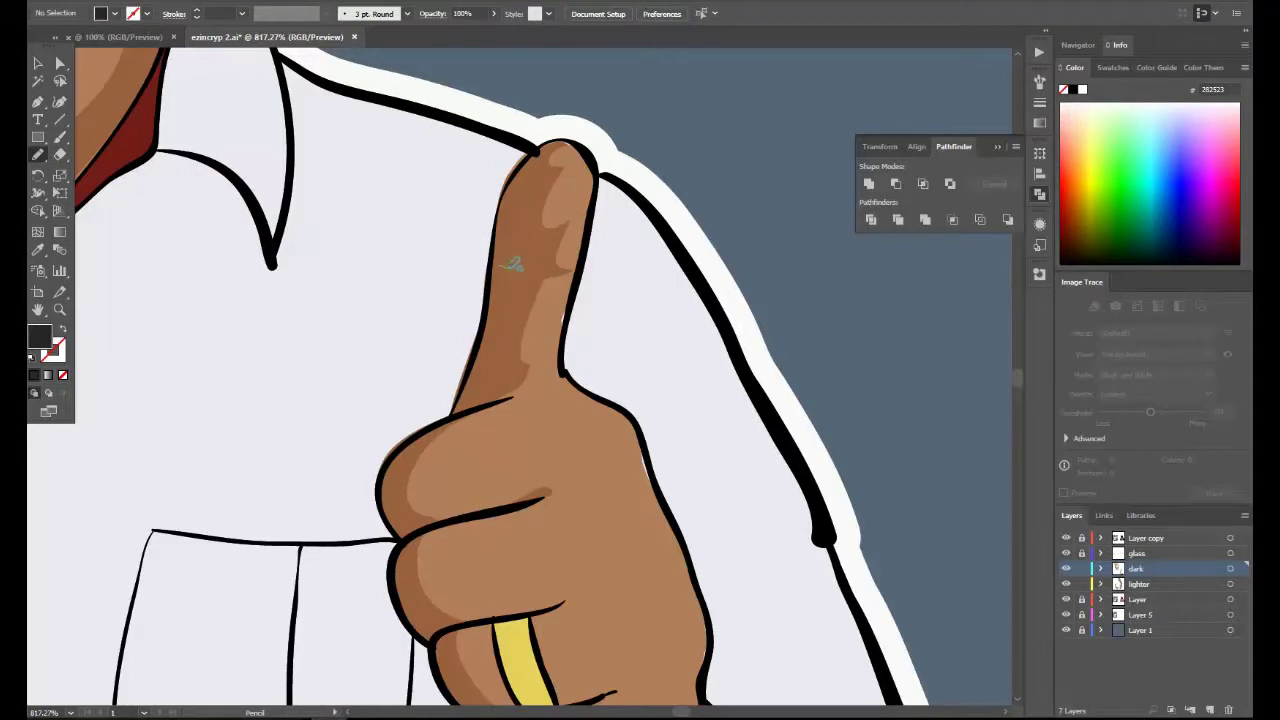
drag(493, 264, 570, 272)
drag(476, 352, 509, 349)
click(70, 712)
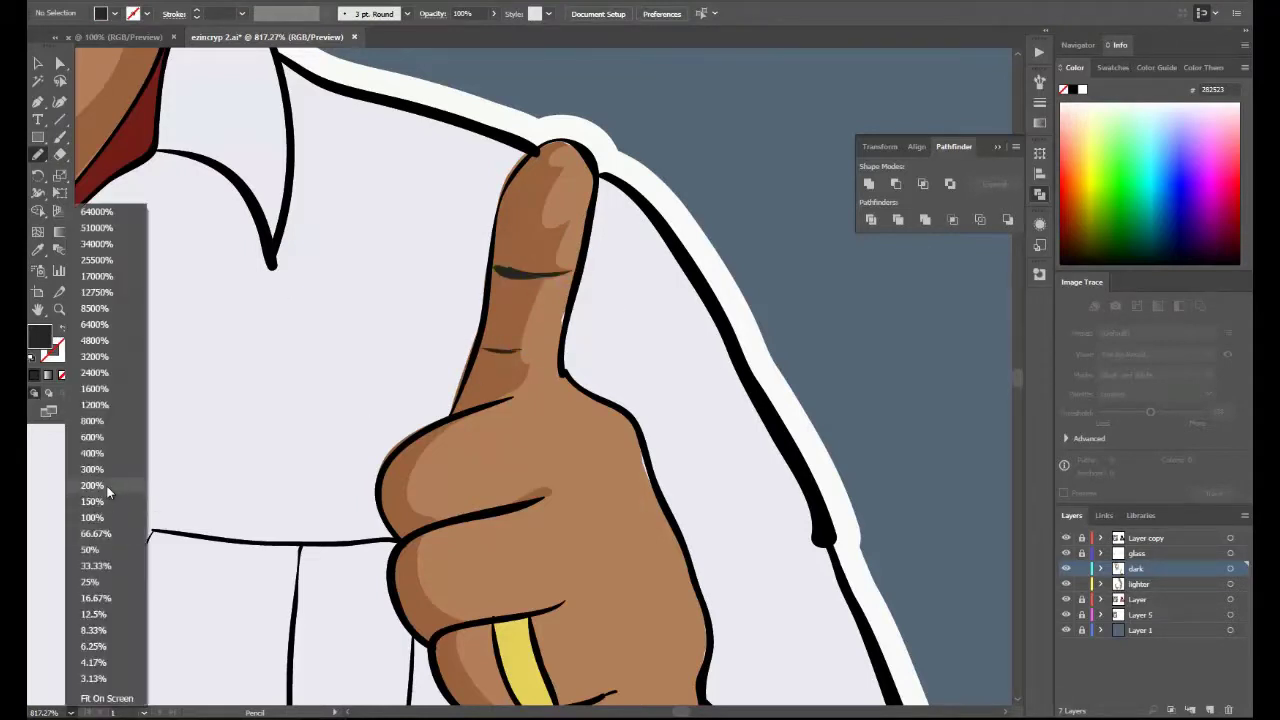
click(97, 487)
click(493, 13)
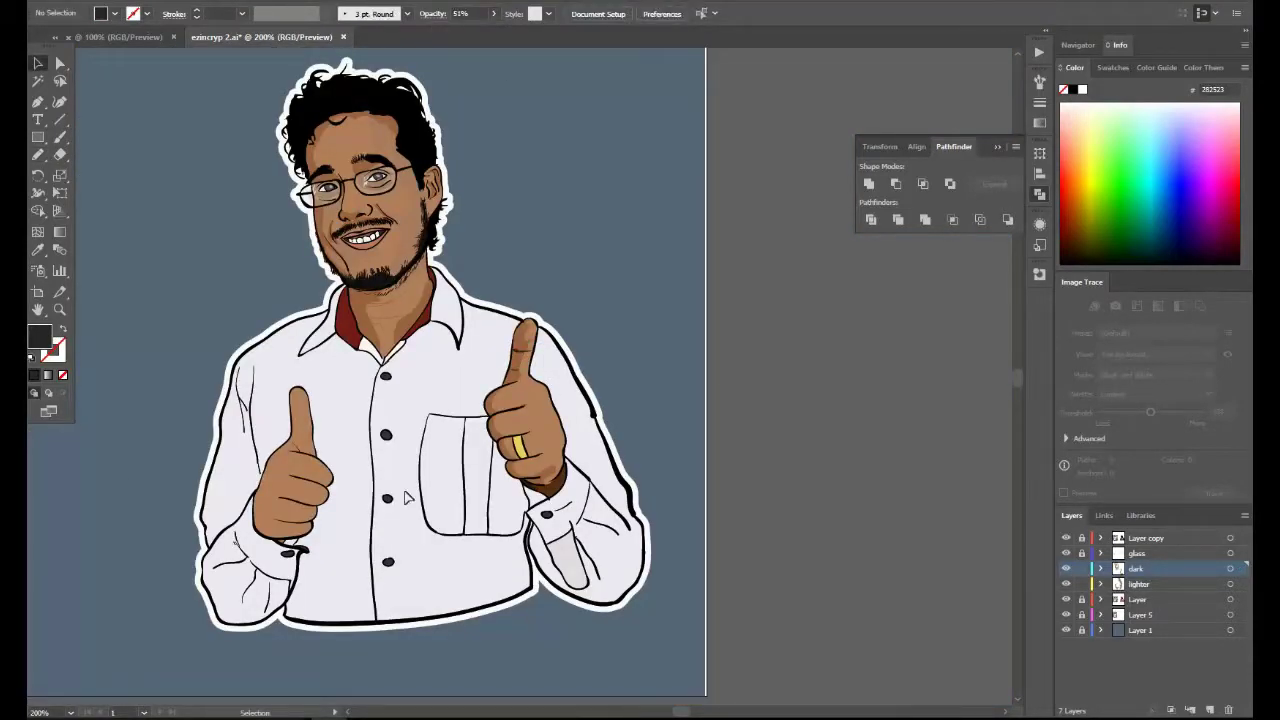
Draw brown 99623D fold shadows across the back of the ringed hand and at the base of its thumb.
key(z)
drag(461, 376, 608, 529)
key(i)
click(388, 368)
key(n)
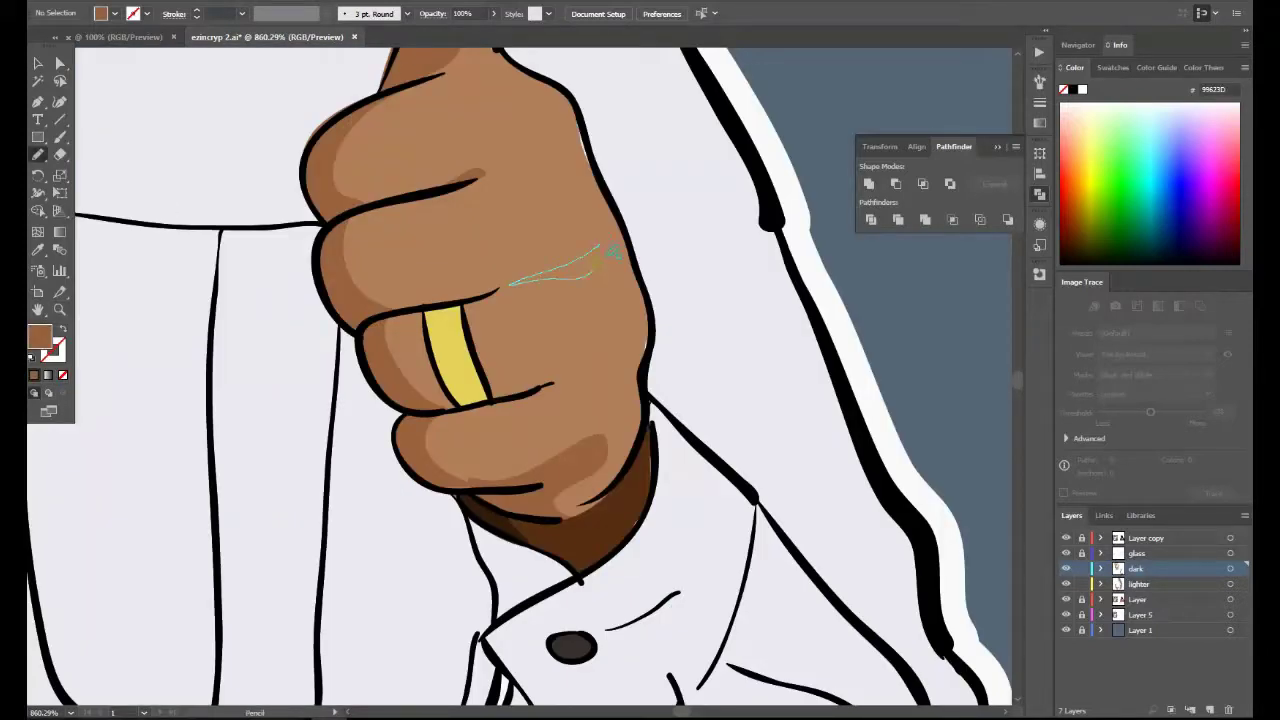
drag(603, 252, 610, 243)
drag(640, 348, 556, 381)
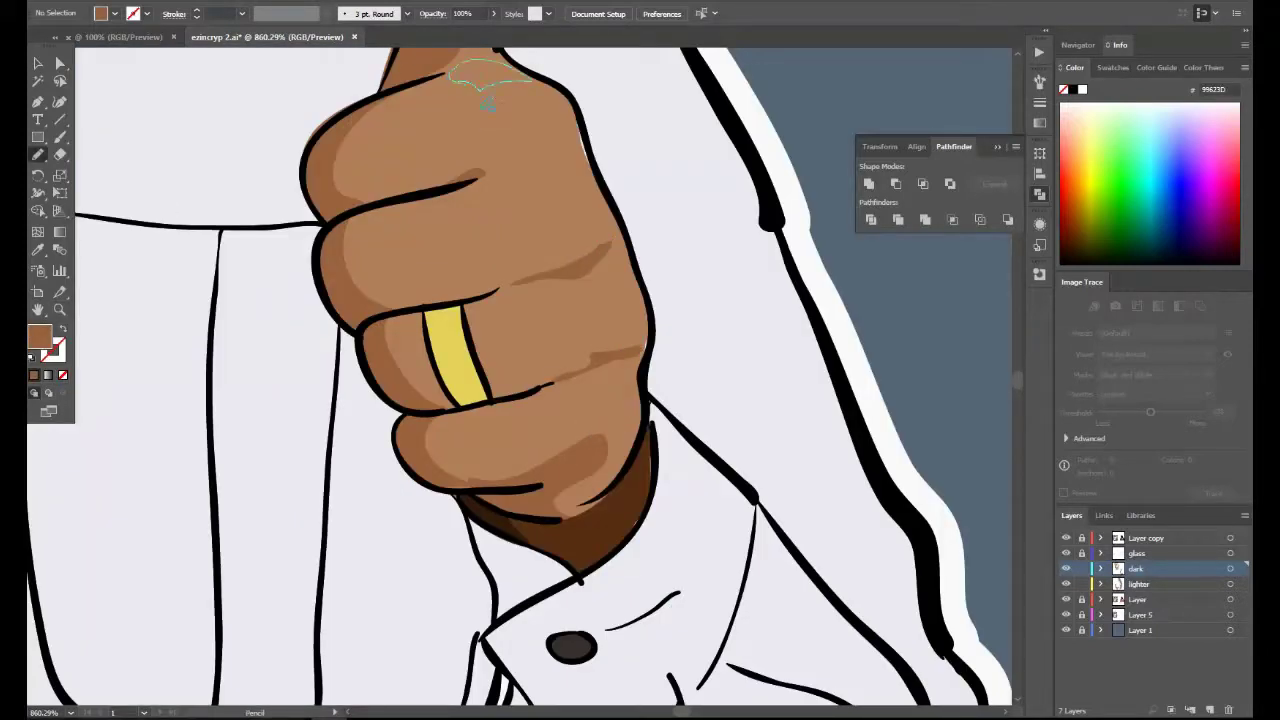
drag(485, 102, 485, 102)
Shade the ring with Pencil shapes in dark gold AF992C, starting from the ring's yellow.
click(38, 250)
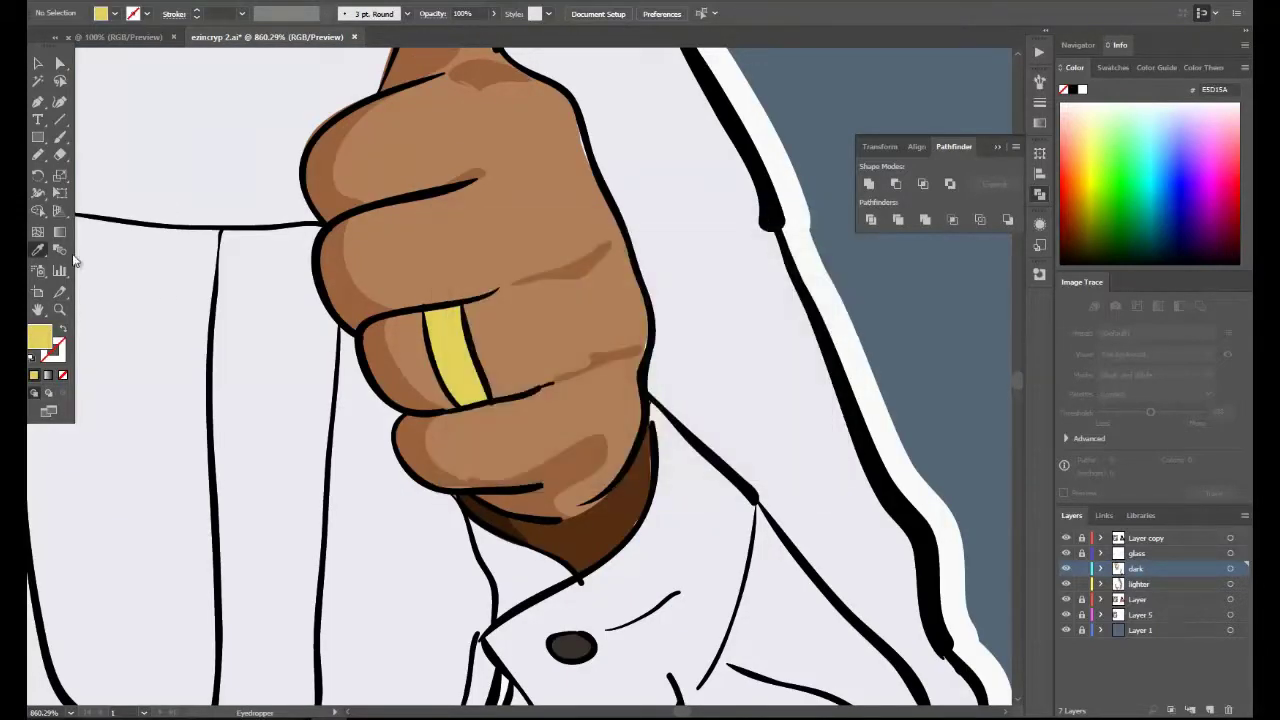
double_click(39, 337)
key(n)
mouse_move(434, 348)
mouse_down()
mouse_move(463, 314)
mouse_move(434, 346)
mouse_up()
drag(464, 390, 448, 376)
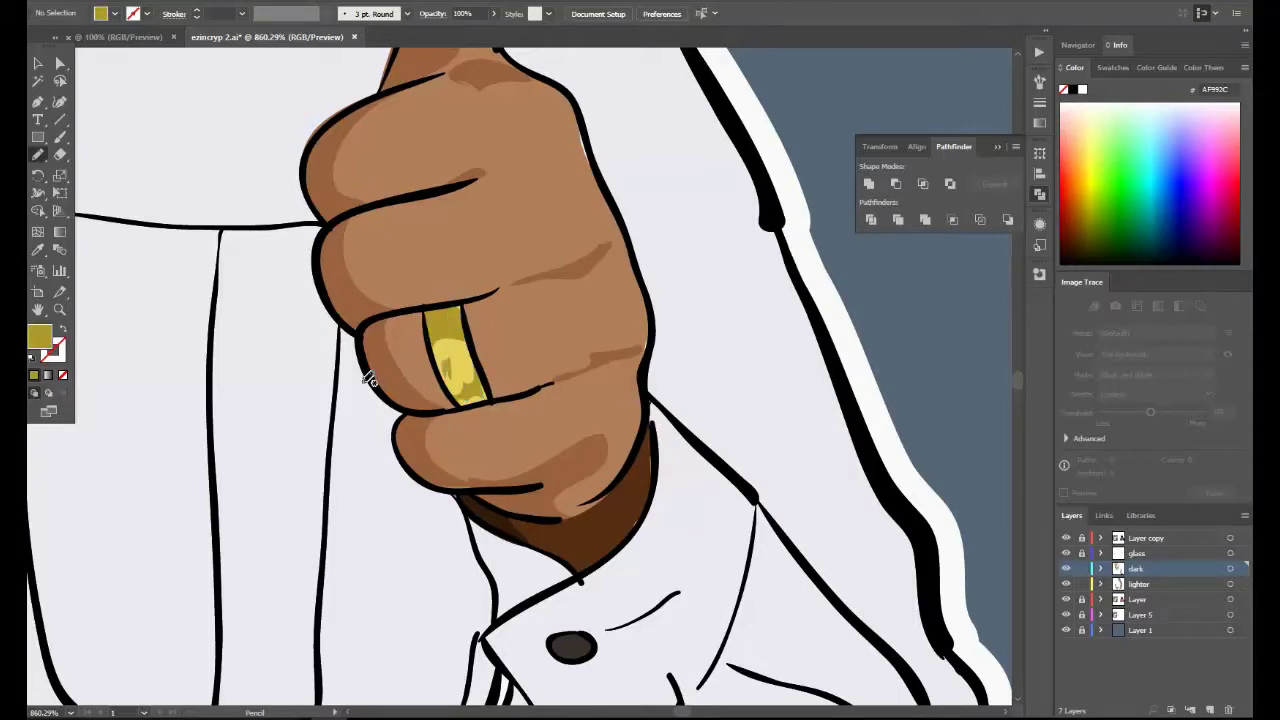
Draw brown 99623D shadows along the other hand's thumb and around its base with the Pencil.
key(ctrl+minus)
key(ctrl+minus)
key(ctrl+minus)
key(ctrl+minus)
key(ctrl+minus)
key(z)
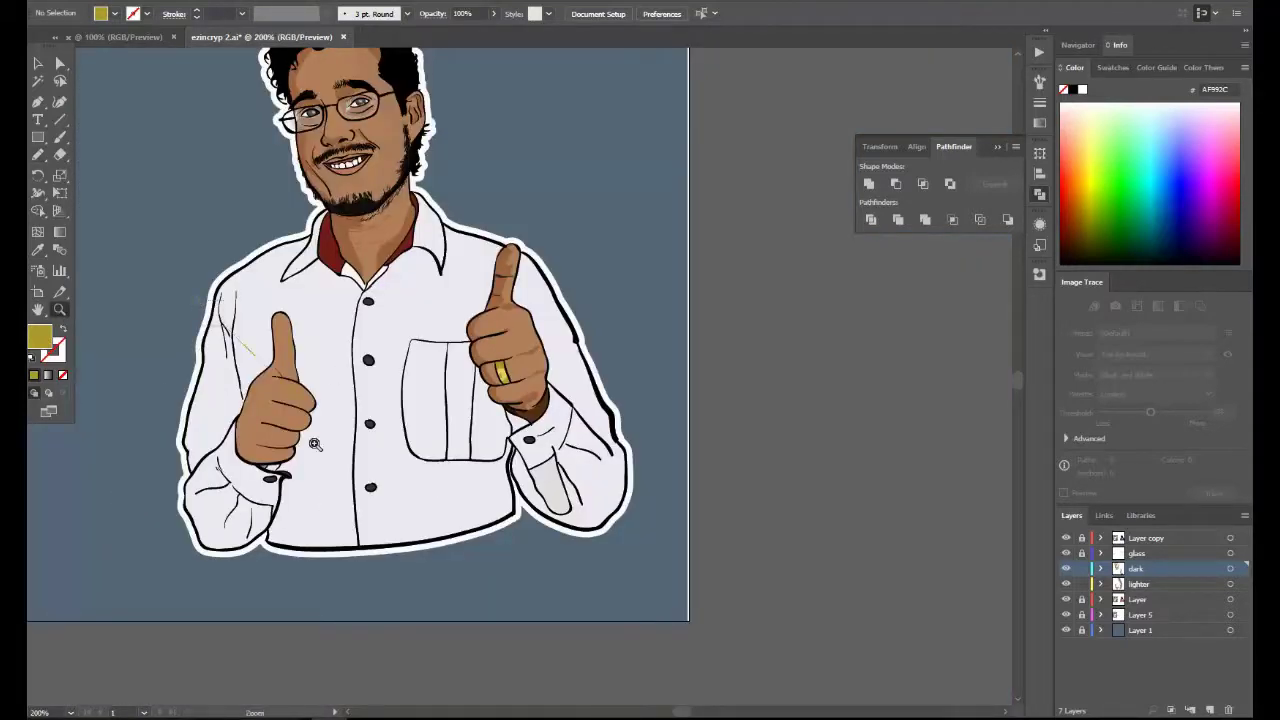
drag(145, 415, 215, 415)
key(b)
click(38, 250)
scroll(580, 300, up, 3)
scroll(580, 300, down, 3)
click(580, 250)
key(n)
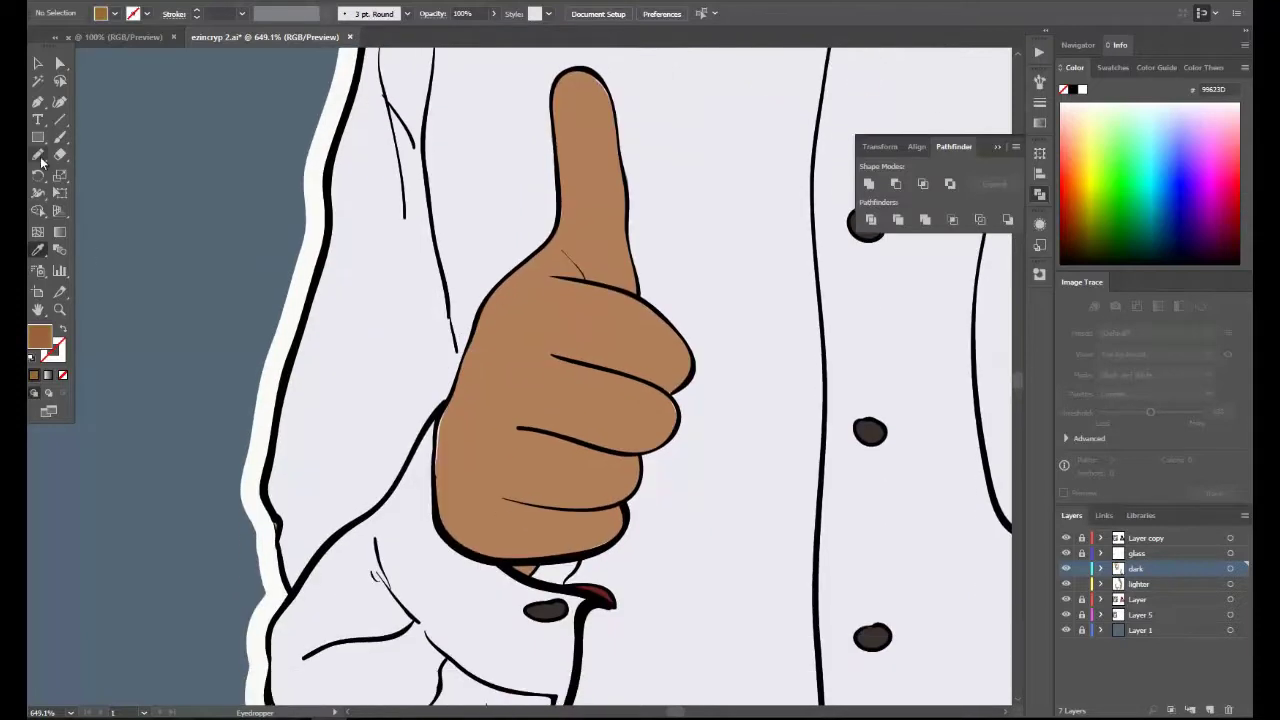
drag(580, 250, 590, 70)
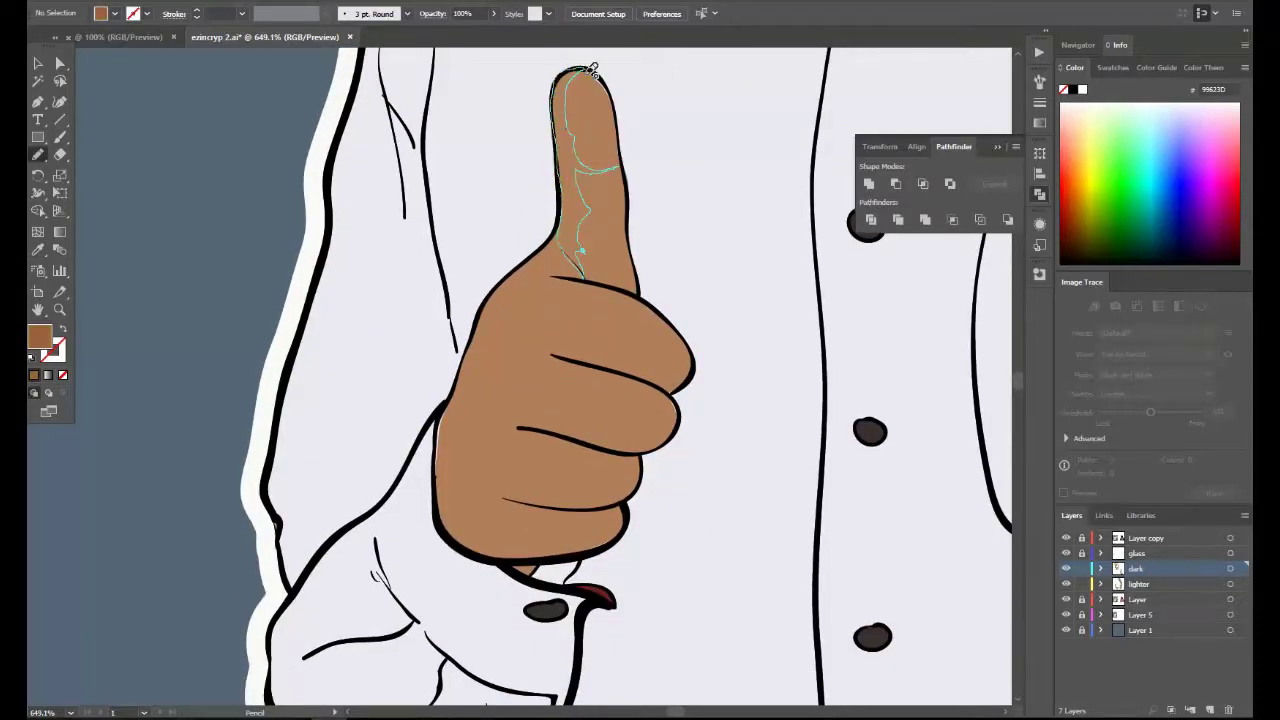
mouse_move(565, 278)
mouse_down()
mouse_move(548, 238)
mouse_move(560, 262)
mouse_move(495, 311)
mouse_up()
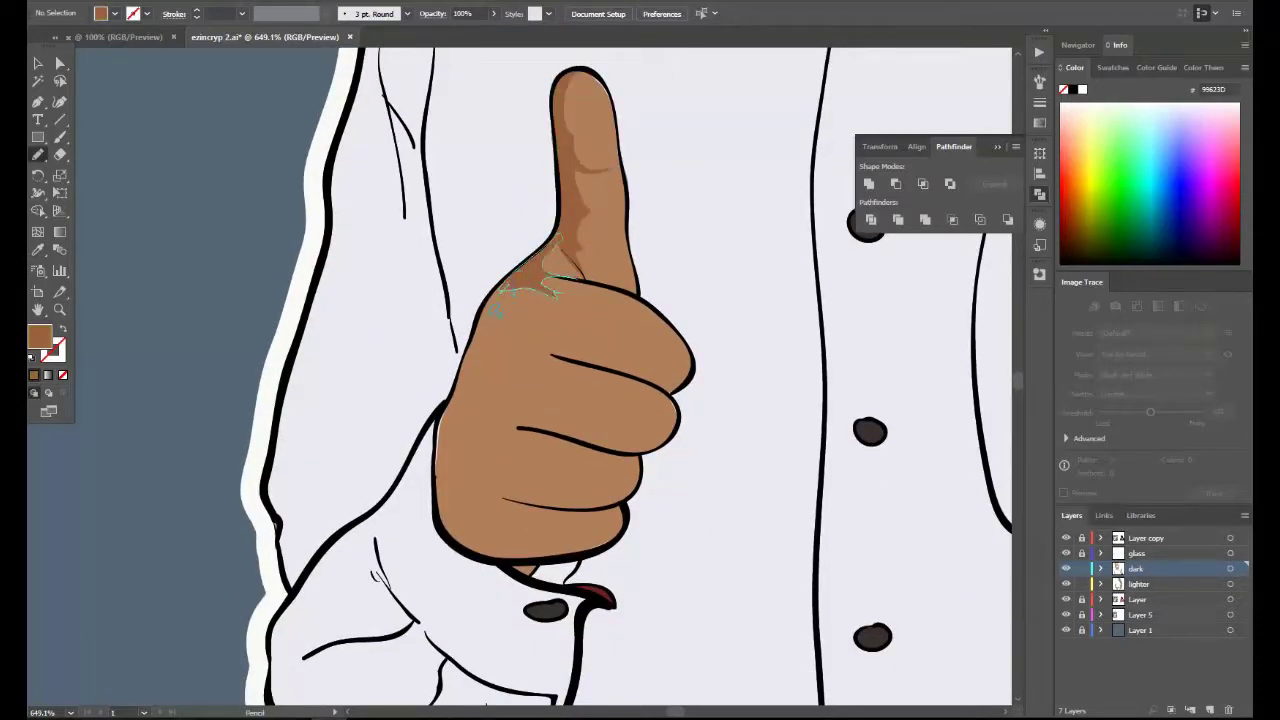
Draw brown 99623D shadows along the back, heel and fingertips of the ringless fist with the Pencil.
mouse_move(458, 440)
mouse_down()
mouse_move(458, 380)
mouse_move(510, 283)
mouse_up()
mouse_move(444, 514)
mouse_down()
mouse_move(530, 555)
mouse_move(595, 550)
mouse_up()
mouse_move(595, 550)
mouse_down()
mouse_move(604, 522)
mouse_move(588, 512)
mouse_move(586, 457)
mouse_move(644, 450)
mouse_up()
mouse_move(644, 445)
mouse_down()
mouse_move(677, 423)
mouse_move(640, 380)
mouse_up()
mouse_move(610, 370)
mouse_down()
mouse_move(640, 374)
mouse_move(690, 345)
mouse_move(612, 372)
mouse_up()
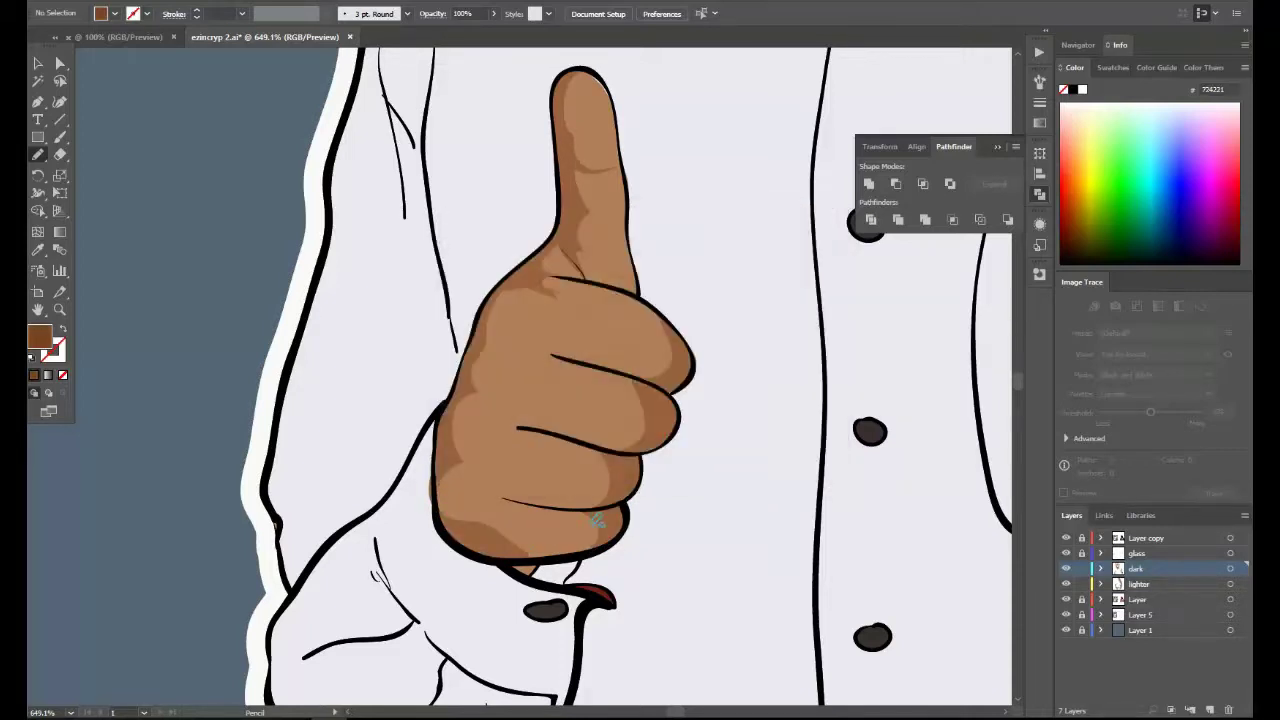
Draw 724221 creases along the ringless fist's finger lines and thumb, and darken its wrist shadow with 3F230F.
mouse_move(505, 498)
mouse_down()
mouse_move(593, 510)
mouse_move(617, 457)
mouse_move(530, 432)
mouse_up()
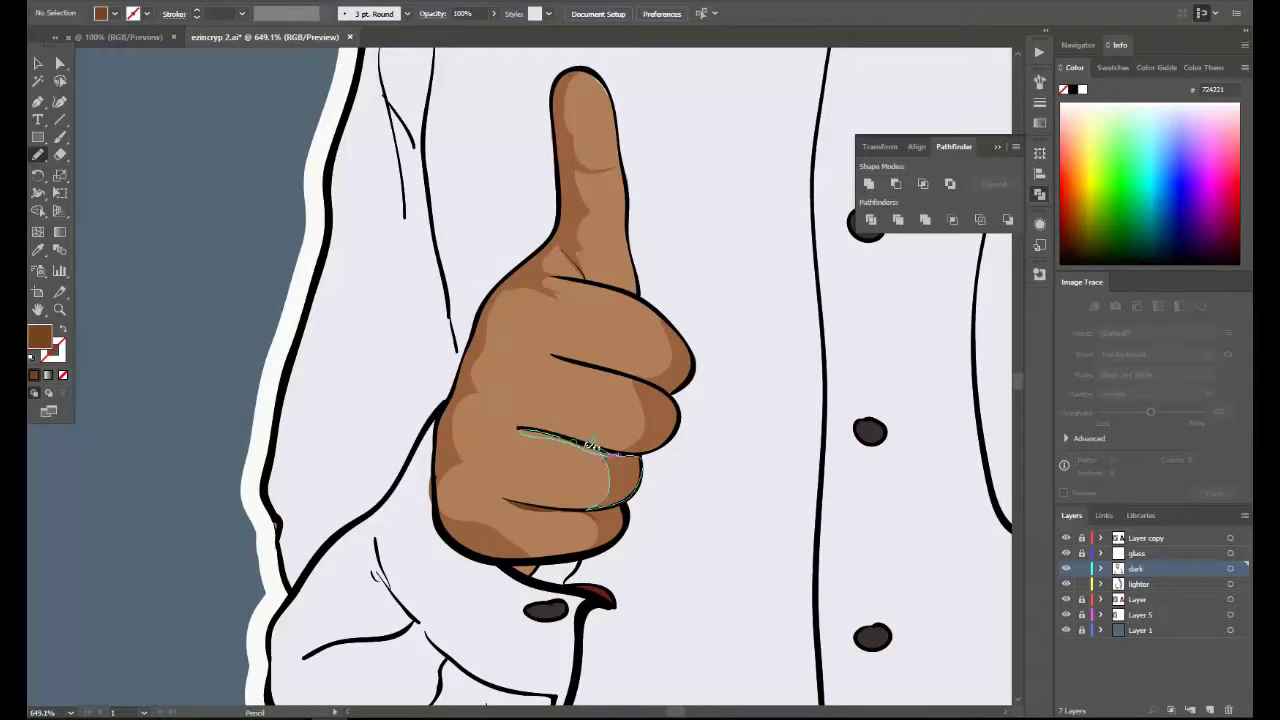
drag(550, 356, 648, 383)
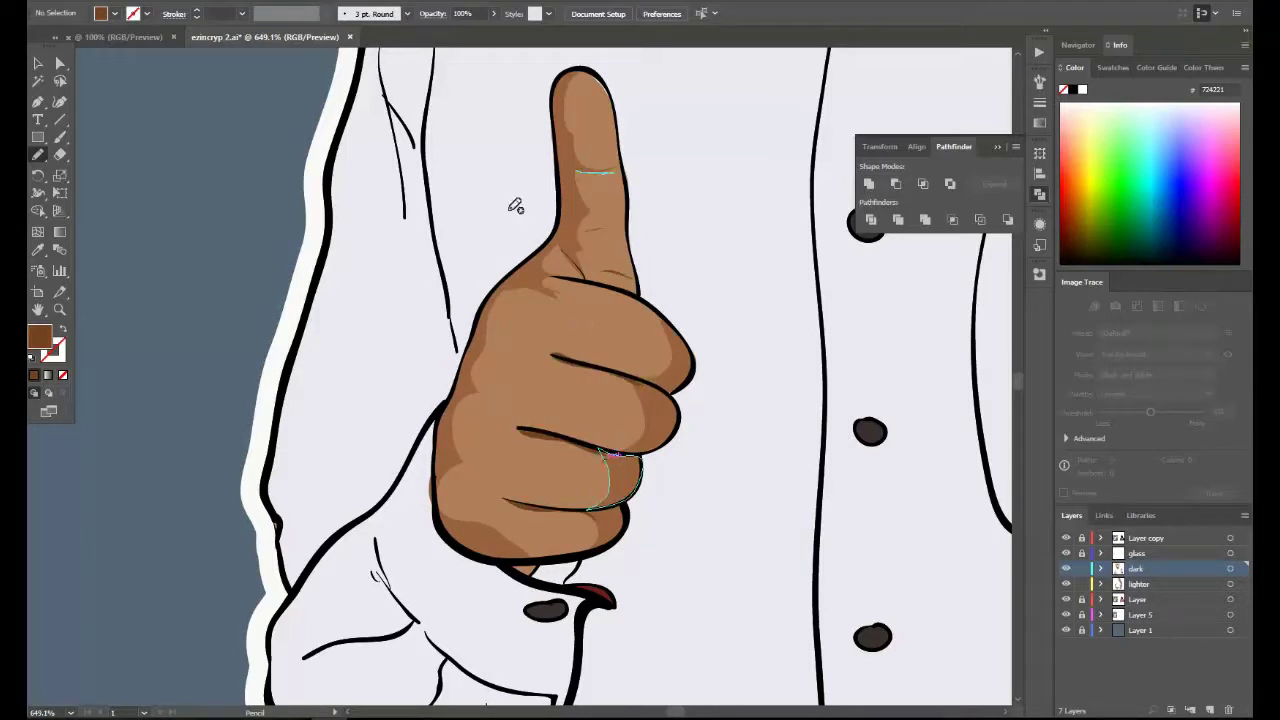
double_click(40, 337)
click(791, 260)
Rename the glass layer to "glass n light".
click(1113, 556)
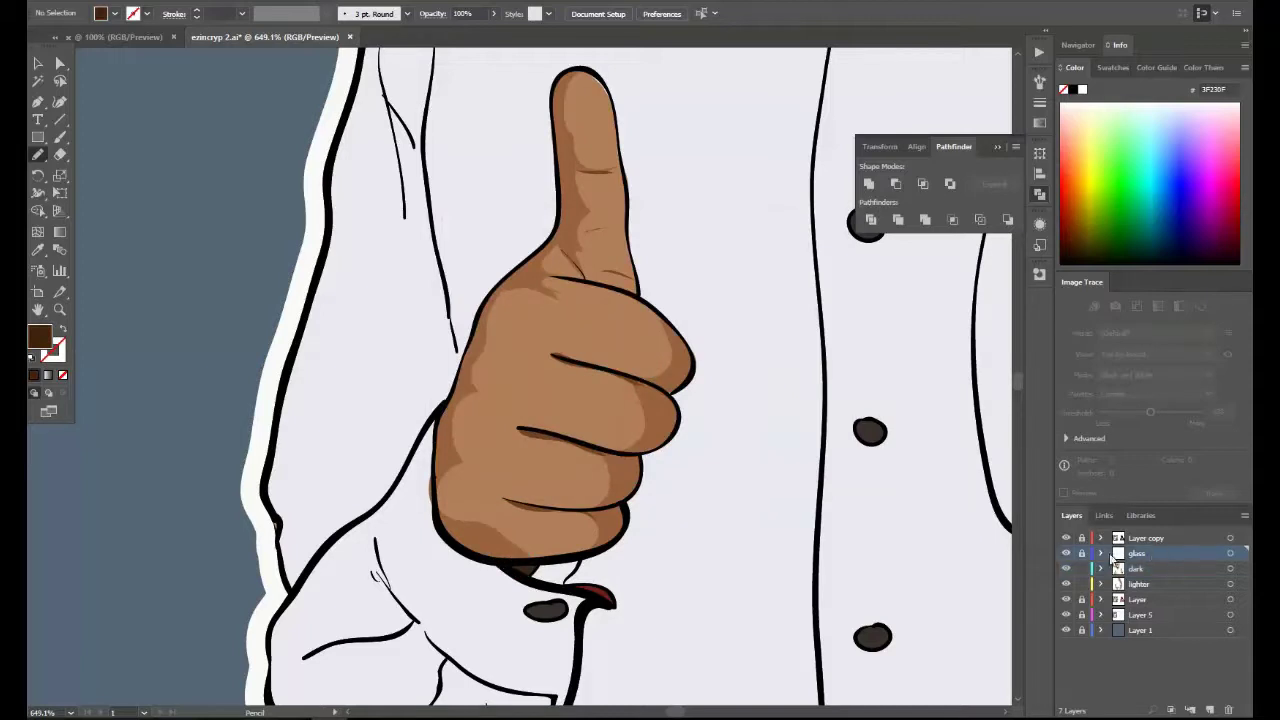
double_click(1113, 557)
text(n light)
key(Return)
key(ctrl+0)
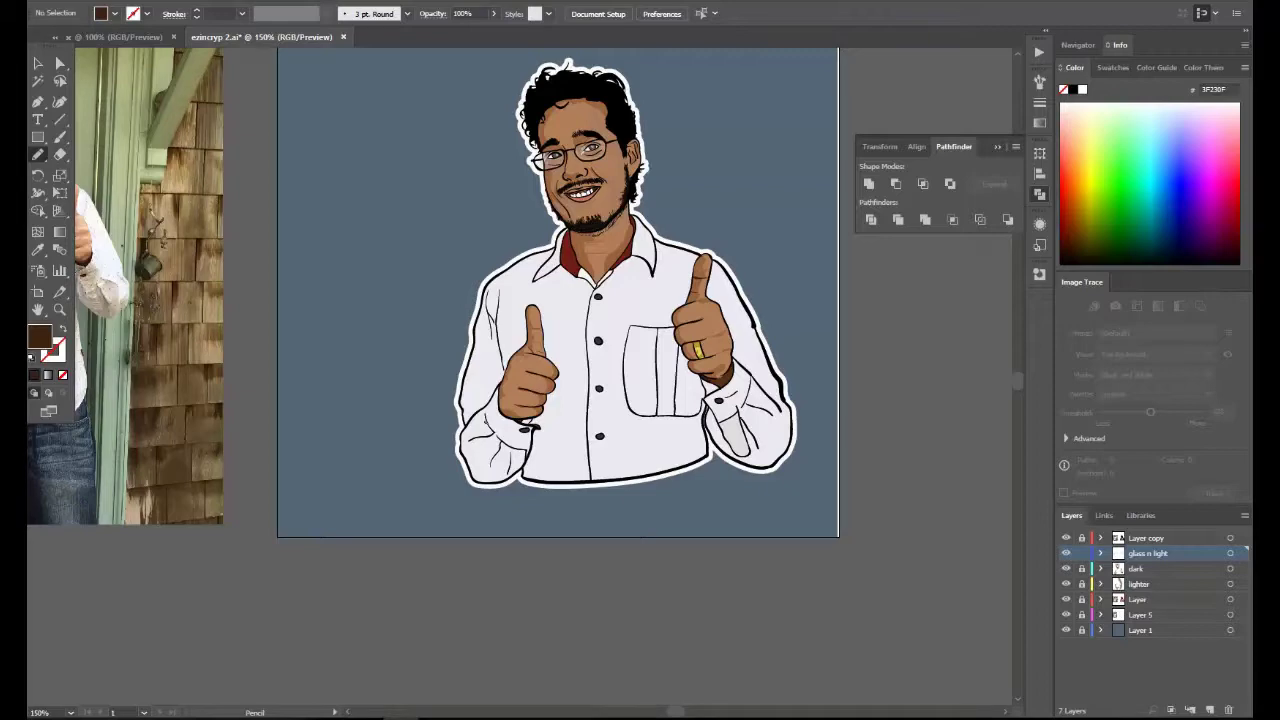
Set the Pencil's fill to the muted brown 8E6F5A for the face highlights.
key(z)
drag(514, 51, 705, 240)
key(n)
double_click(40, 337)
click(771, 260)
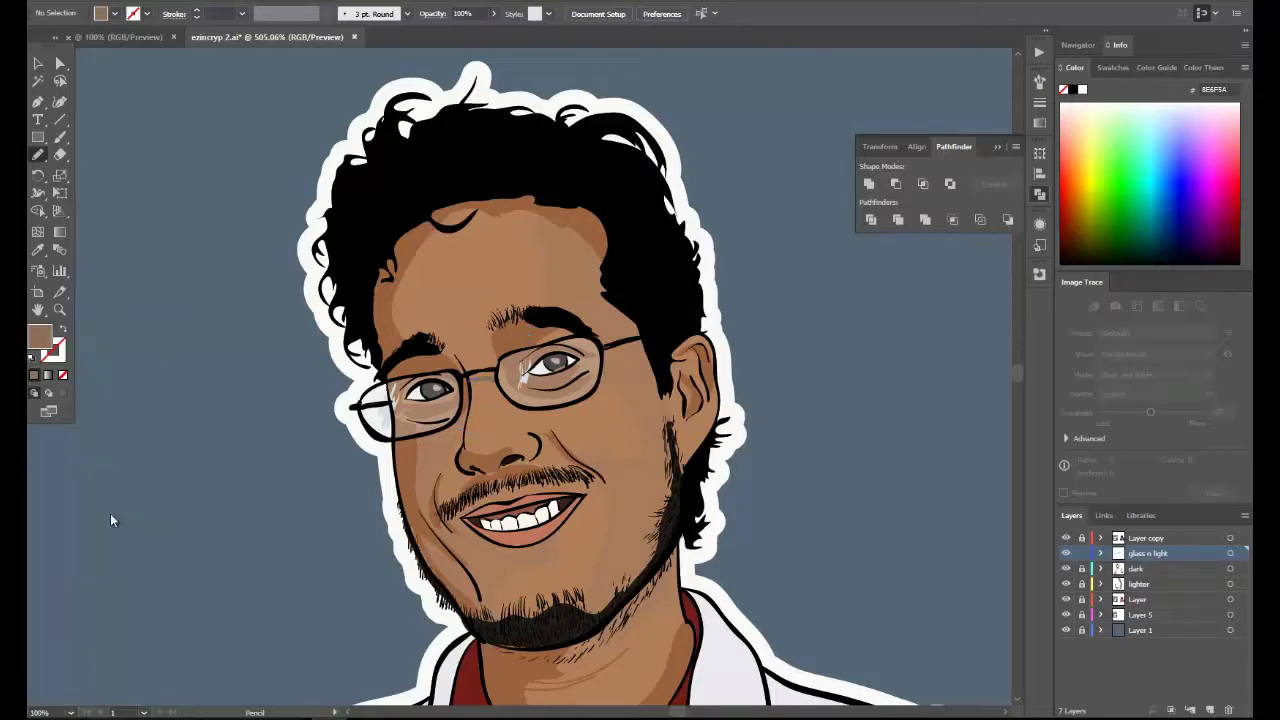
key(ctrl+0)
key(ctrl+plus)
key(ctrl+plus)
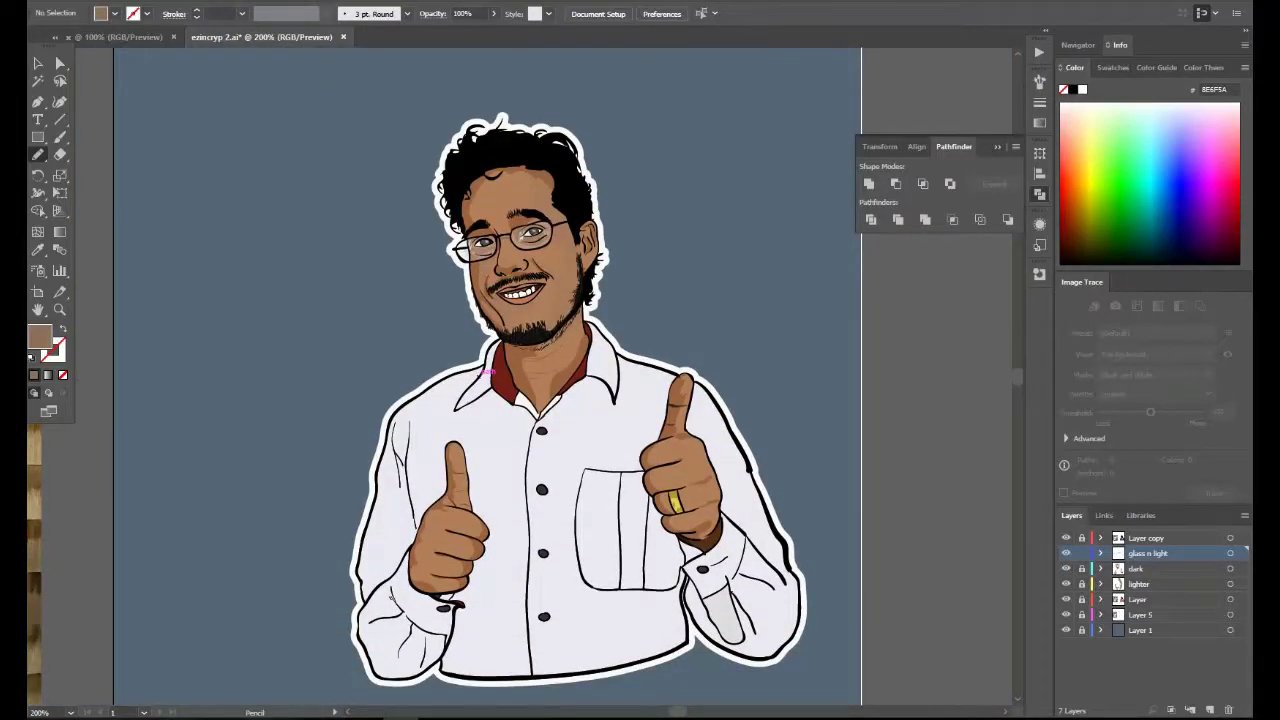
Add a new layer above "glass n light" and name it "dots".
click(38, 137)
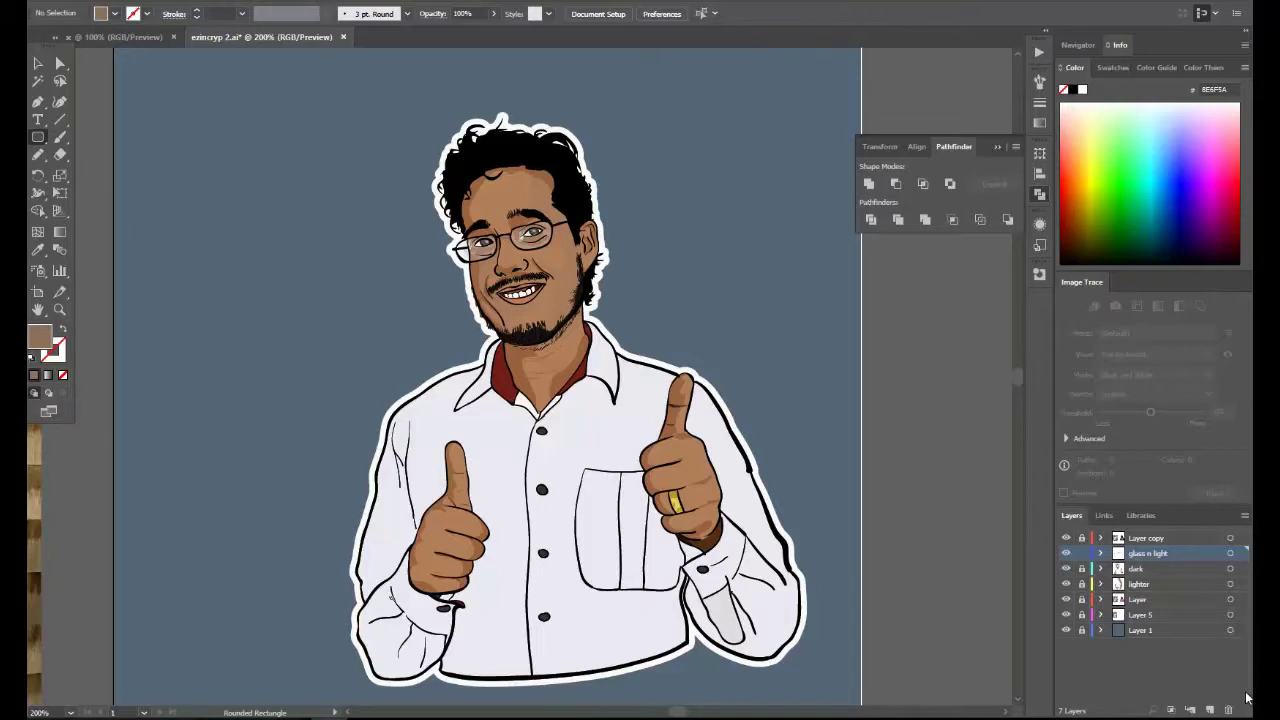
key(ctrl+l)
double_click(1147, 553)
text(dots)
key(Return)
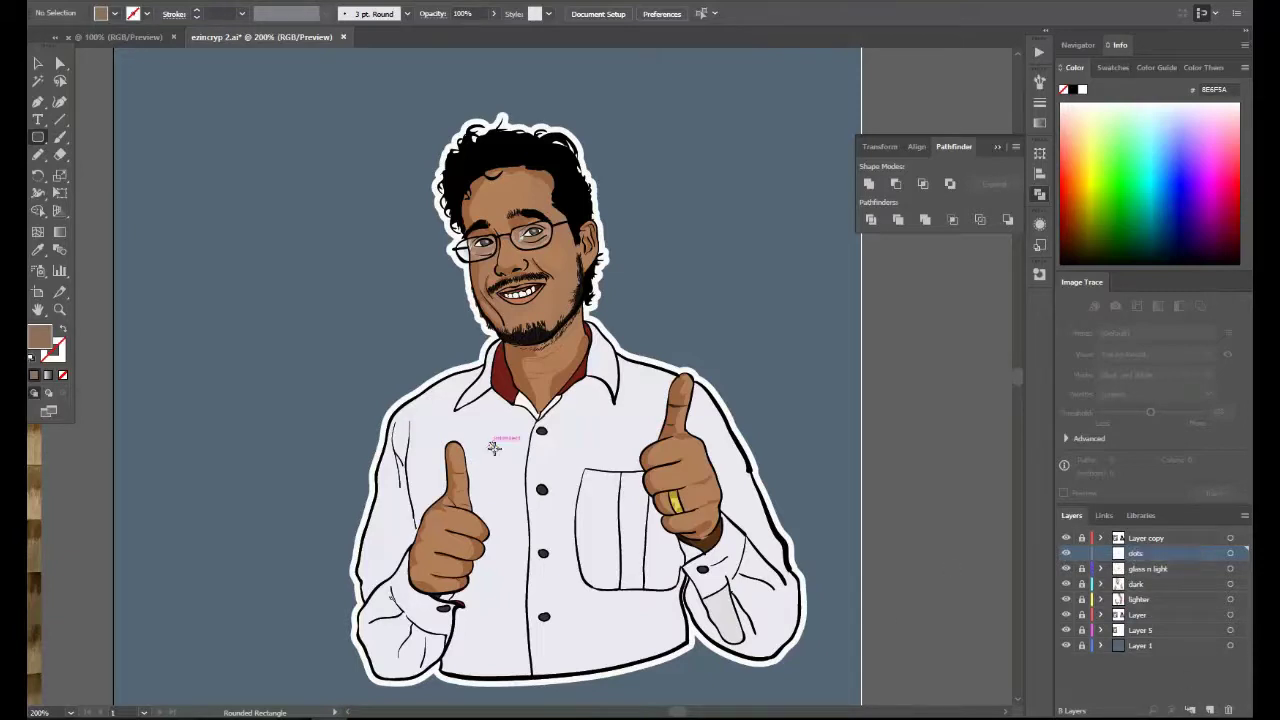
Paint a small cluster of scattered dots on the shirt front with a 1 pt 56473C Paintbrush stroke.
key(b)
double_click(39, 336)
key(Return)
click(486, 501)
click(498, 505)
click(509, 497)
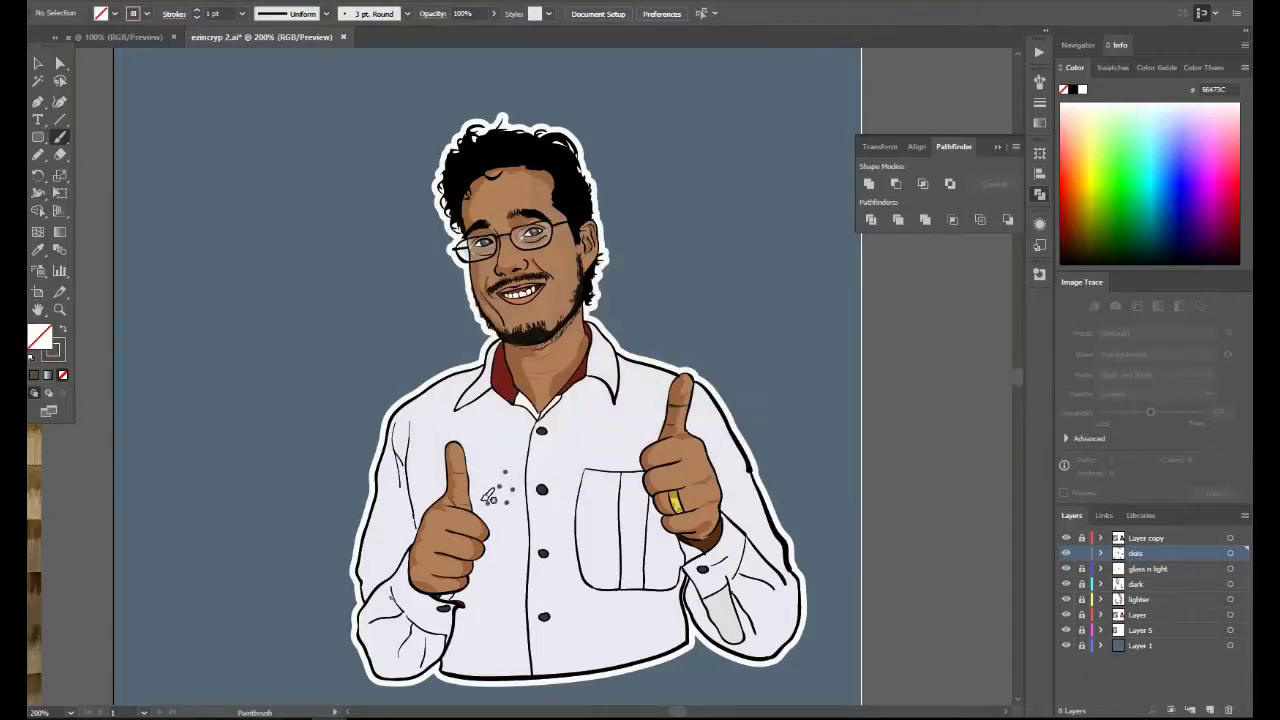
click(487, 475)
click(501, 470)
click(506, 484)
key(v)
click(498, 488)
Trace the outer outline of the whole shirt with the Paintbrush.
key(b)
mouse_move(495, 342)
mouse_down()
mouse_move(375, 485)
mouse_move(383, 668)
mouse_up()
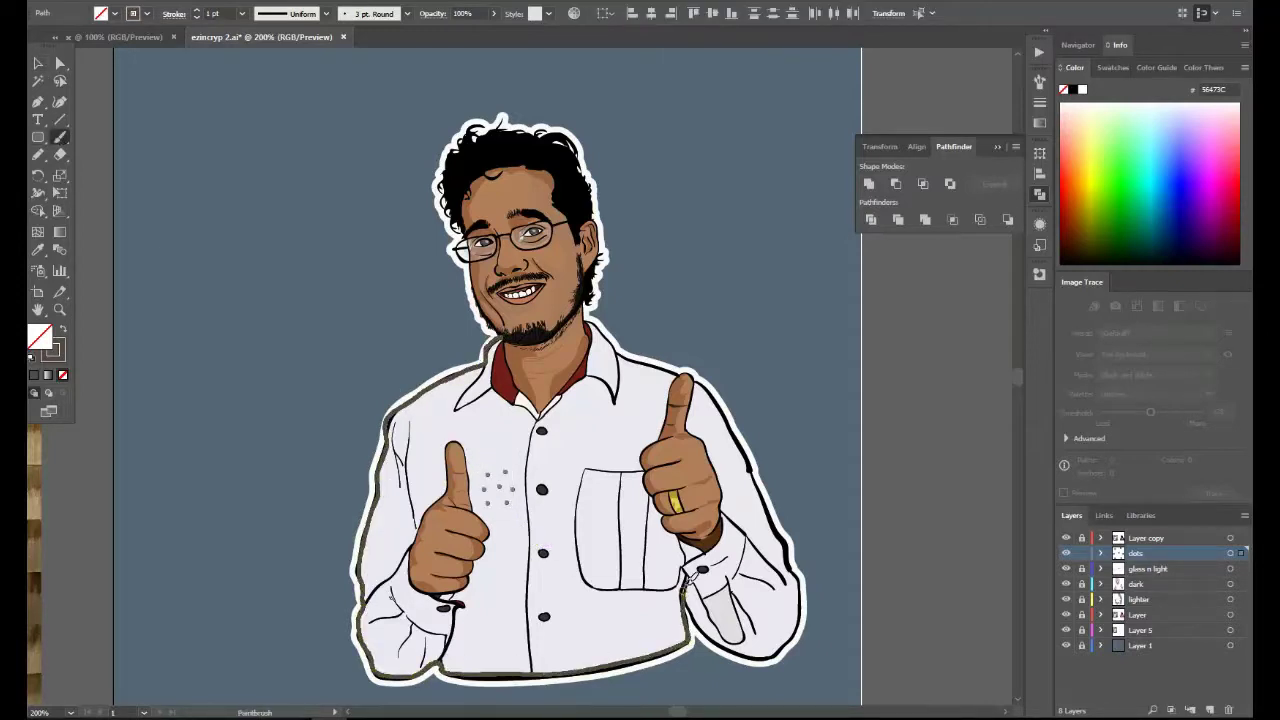
key(ctrl+shift+a)
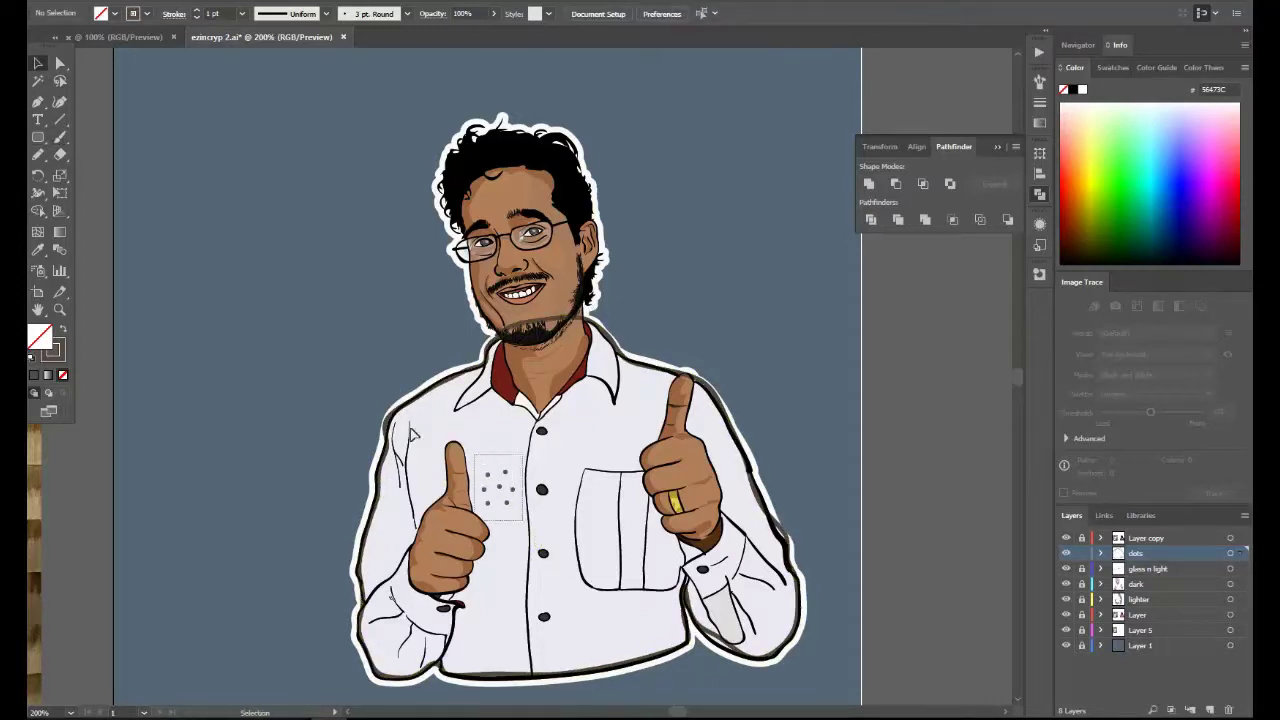
Duplicate the dot cluster repeatedly across the shirt front and sleeves until the pattern covers the fabric.
click(505, 492)
drag(505, 497, 543, 556)
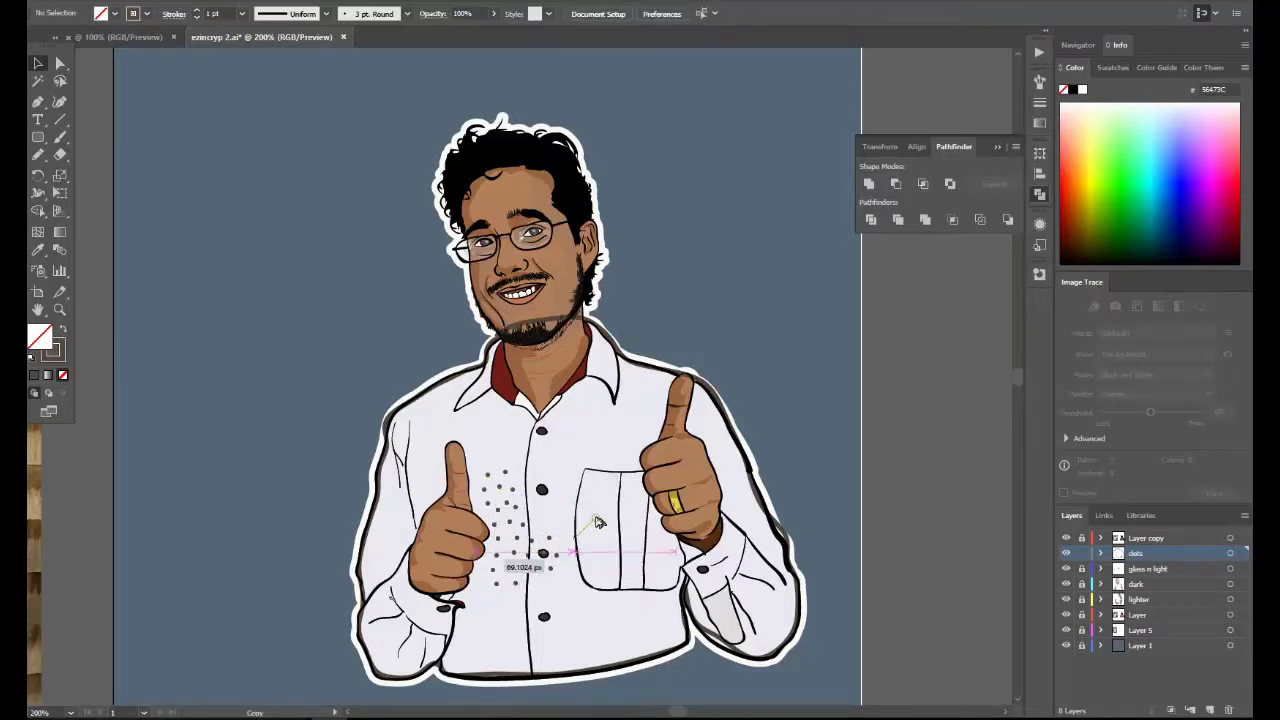
drag(472, 442, 524, 543)
drag(598, 531, 612, 442)
drag(491, 437, 398, 477)
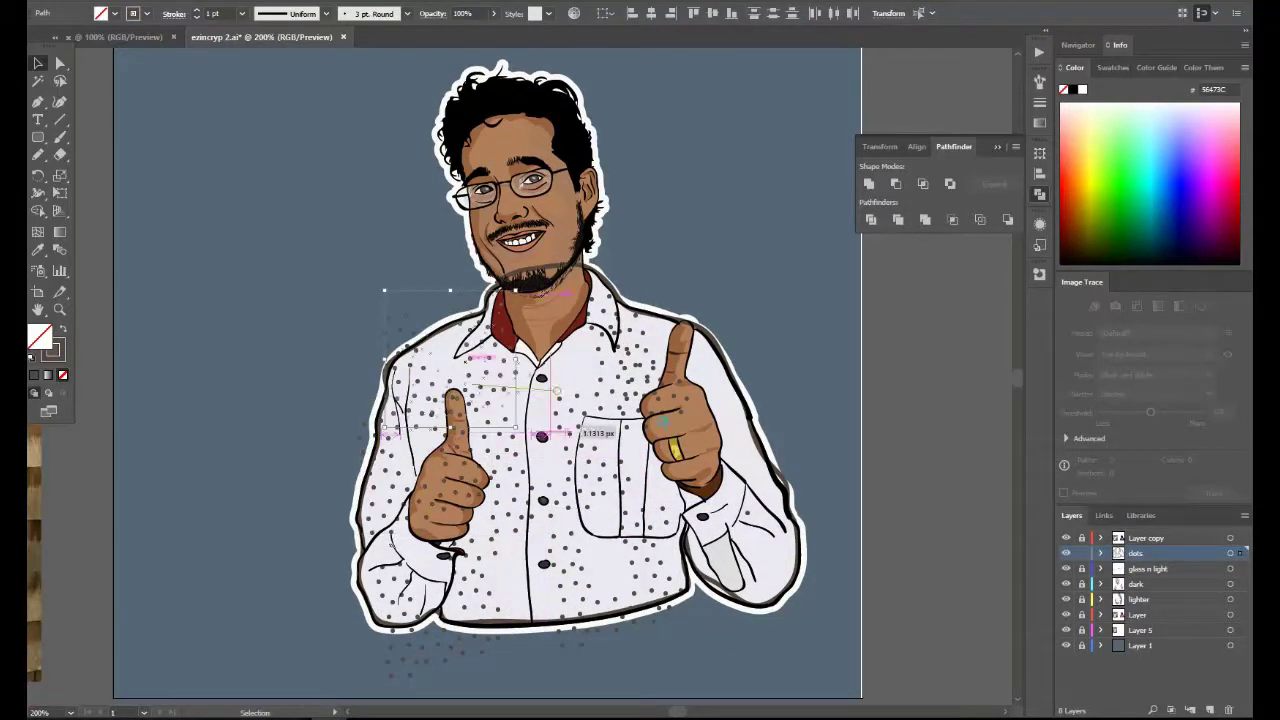
click(59, 140)
key(ctrl+shift+a)
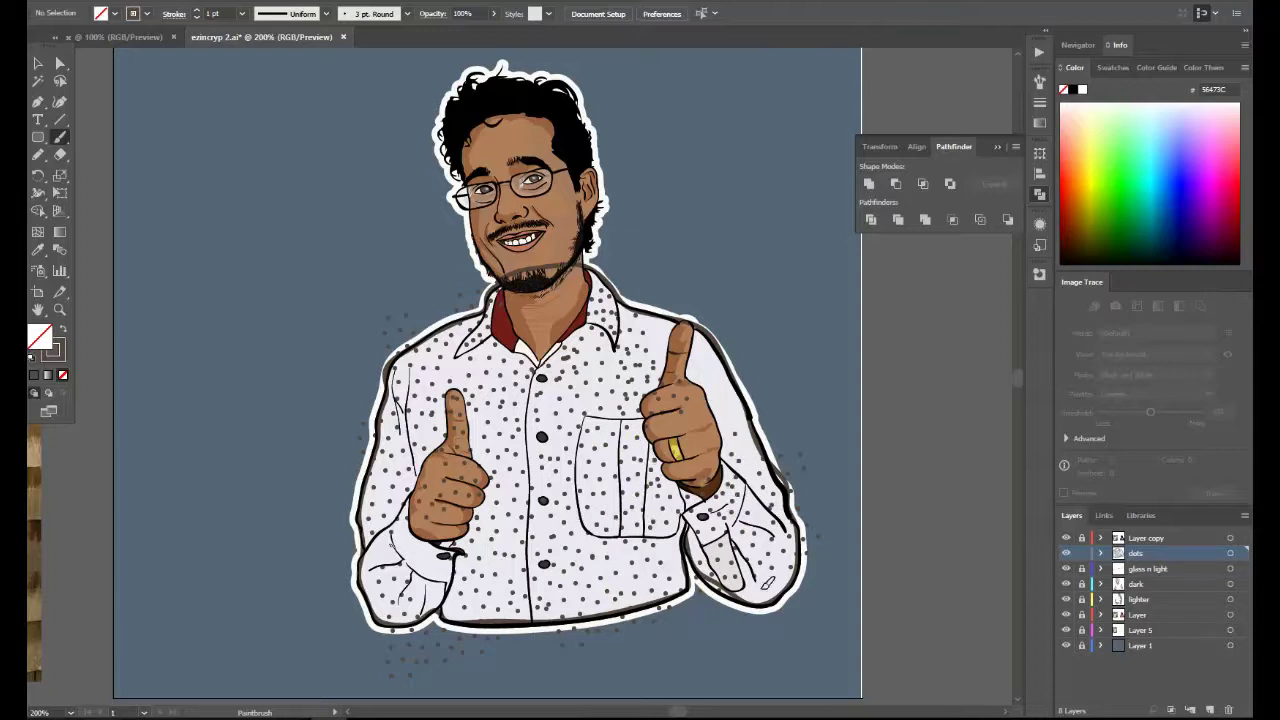
Select the dots together with the traced shirt outline and try to mask the pattern to the shirt.
key(v)
key(v)
click(600, 448)
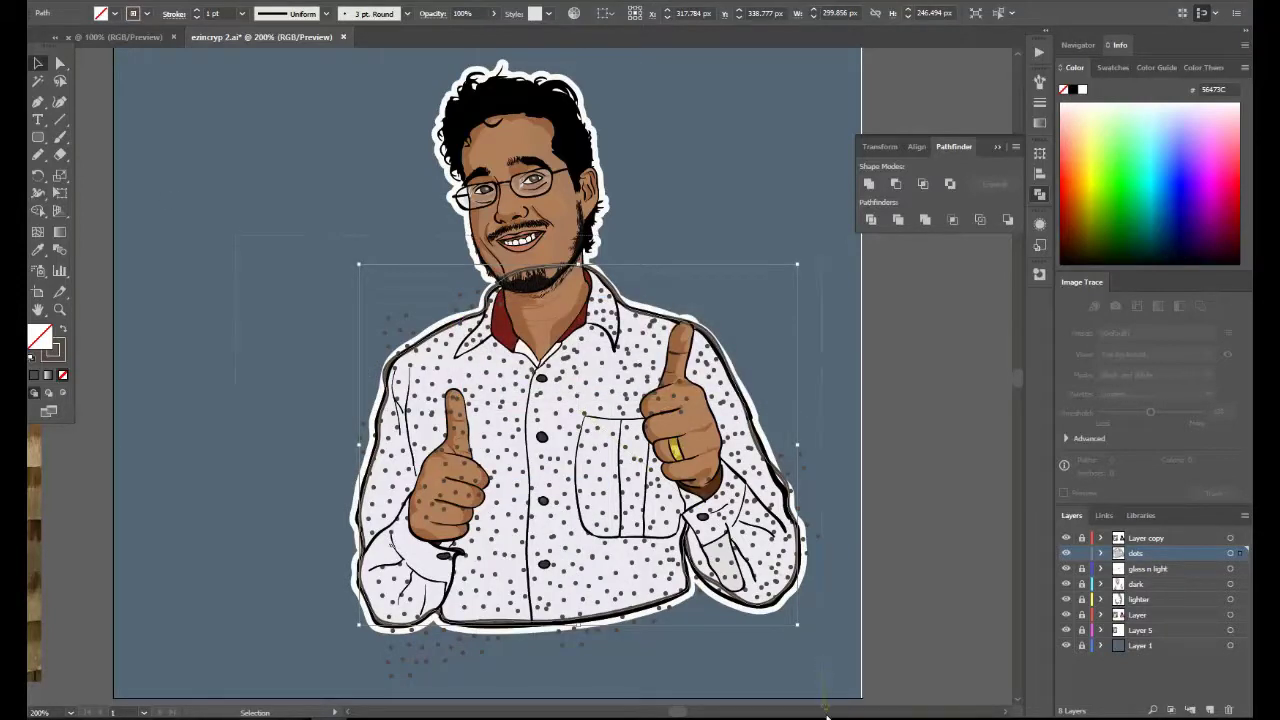
drag(235, 236, 826, 716)
right_click(618, 290)
click(668, 431)
click(779, 375)
right_click(785, 488)
click(822, 334)
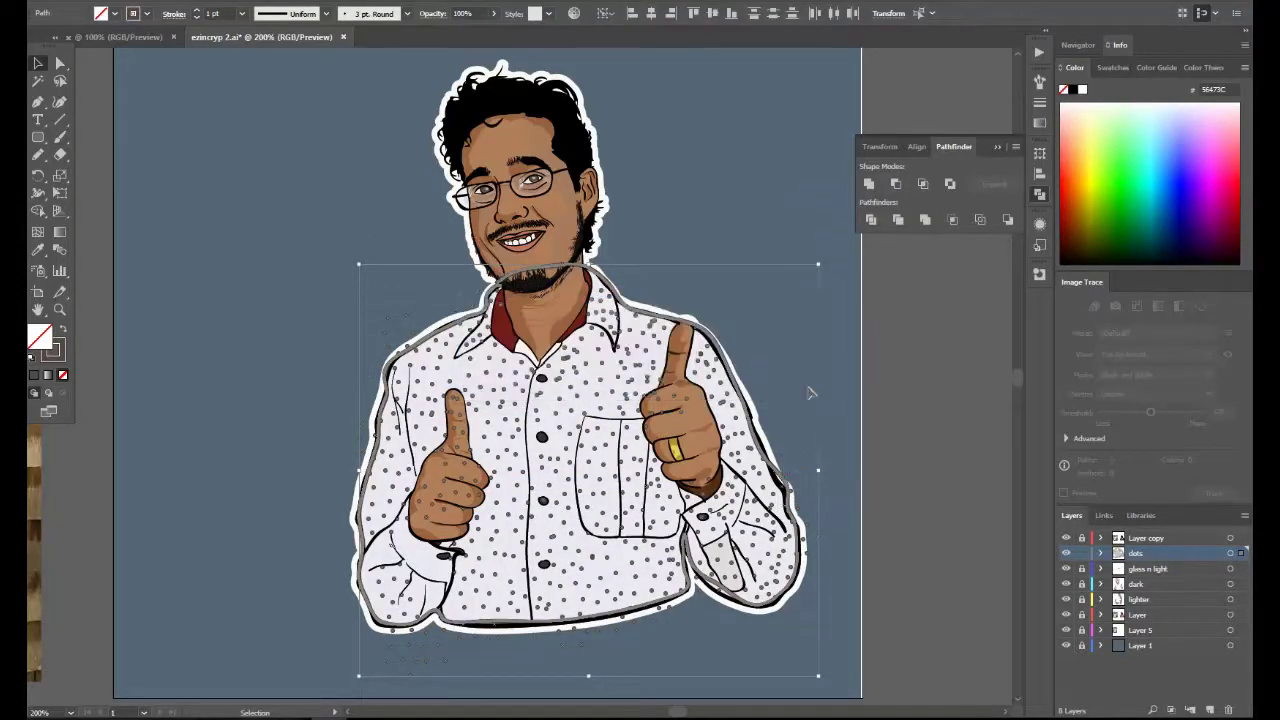
right_click(752, 426)
click(842, 583)
right_click(786, 496)
click(845, 525)
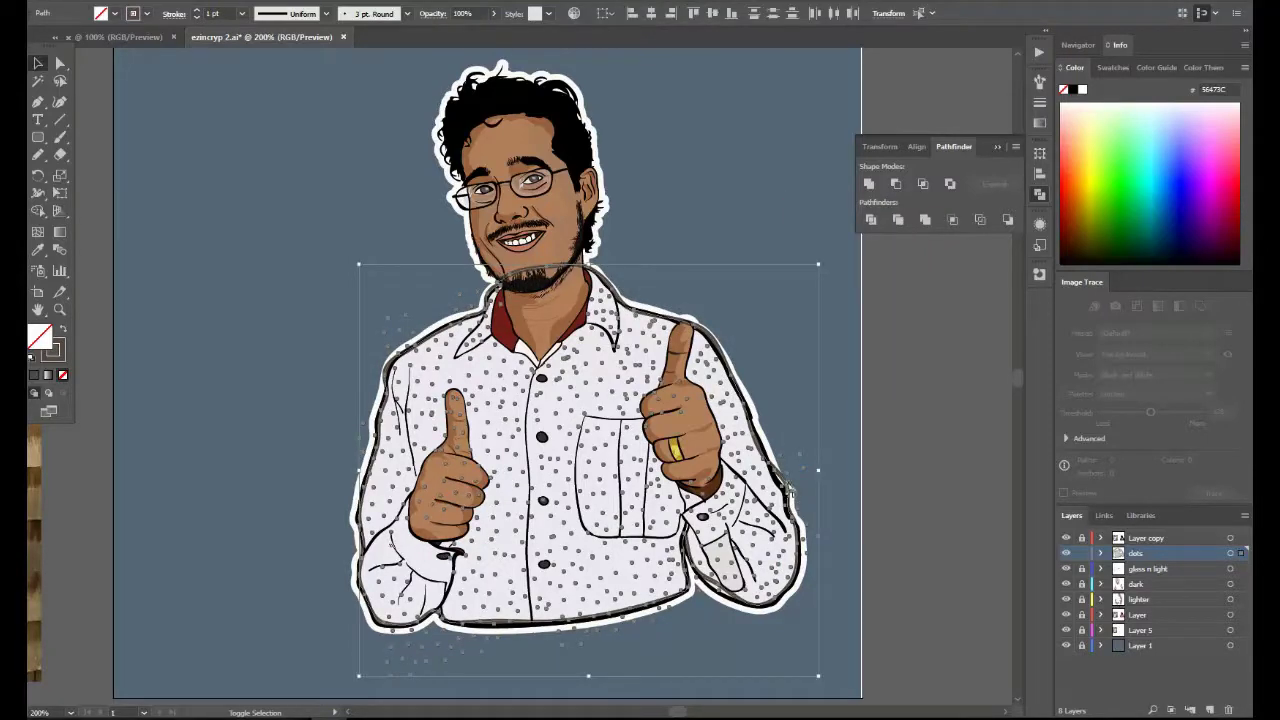
Try to group the dots and clip them with the traced shirt outline.
click(95, 2)
mouse_move(125, 2)
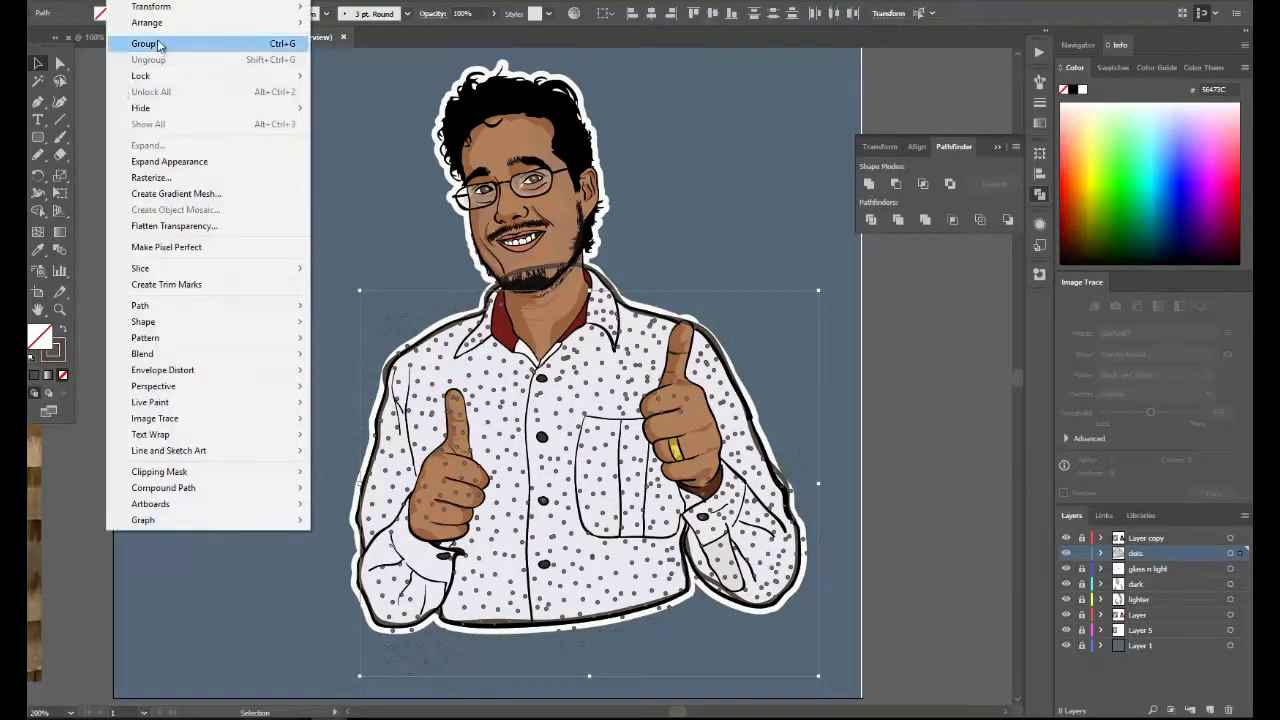
click(158, 44)
right_click(709, 330)
click(760, 434)
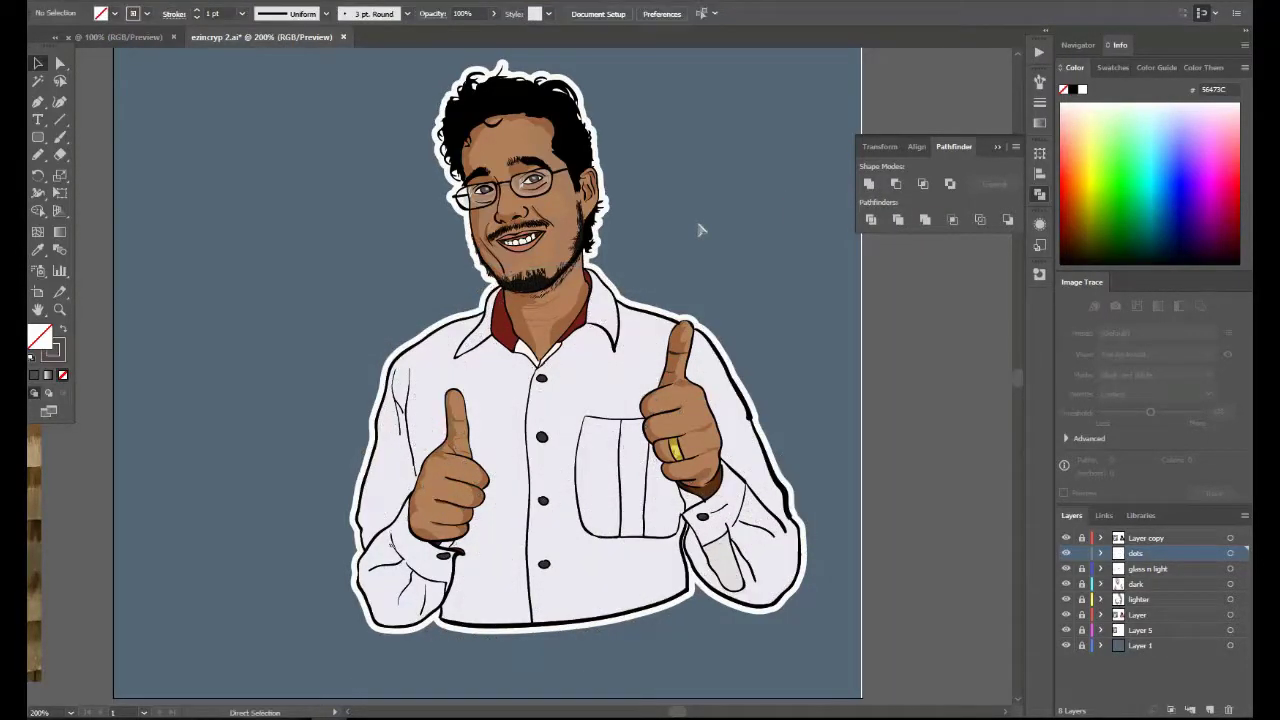
key(ctrl+z)
Try to erase the dots around the sleeves and lower shirt with the Eraser while the pattern is selected.
key(shift+e)
mouse_move(378, 335)
mouse_down()
mouse_move(466, 295)
mouse_move(364, 432)
mouse_move(345, 560)
mouse_move(415, 637)
mouse_move(564, 627)
mouse_move(725, 575)
mouse_up()
mouse_move(800, 595)
mouse_down()
mouse_move(772, 440)
mouse_move(665, 295)
mouse_up()
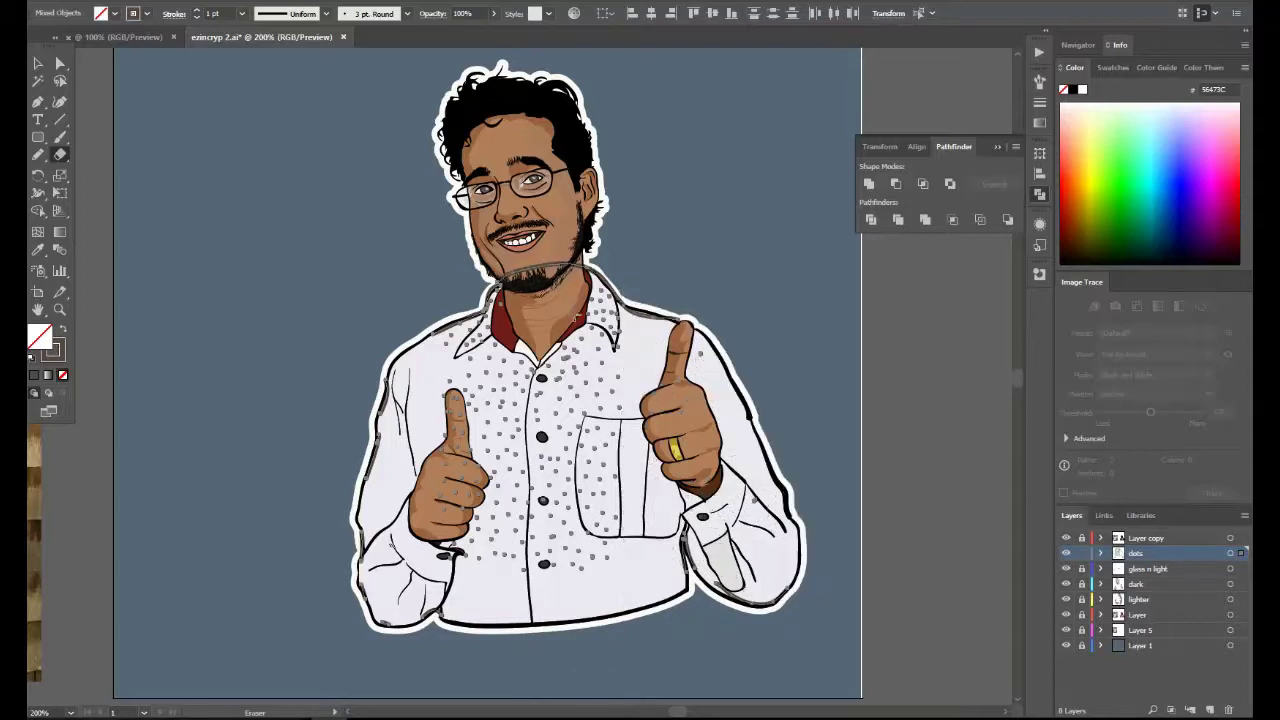
mouse_move(470, 352)
mouse_down()
mouse_move(449, 509)
mouse_move(460, 428)
mouse_up()
key(v)
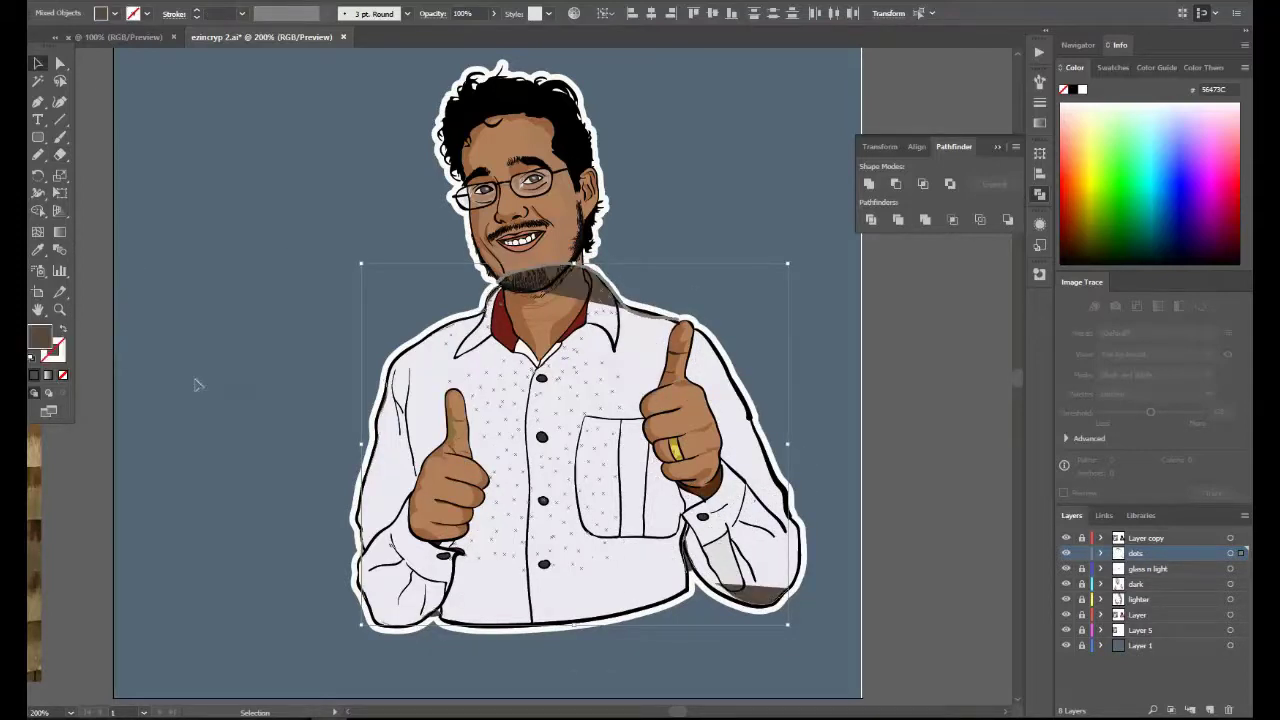
key(a)
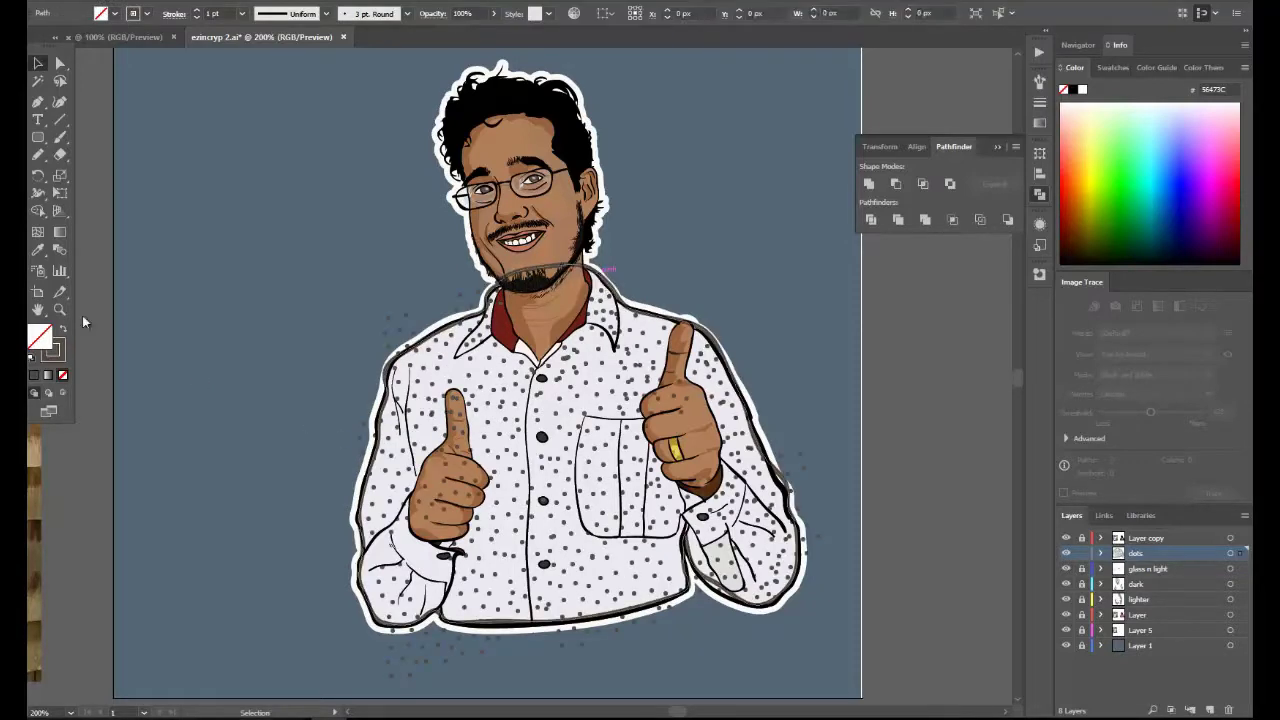
Undo the erasing and try filling the traced shirt outline with brown.
key(ctrl+z)
key(ctrl+shift+z)
key(ctrl+z)
key(ctrl+shift+z)
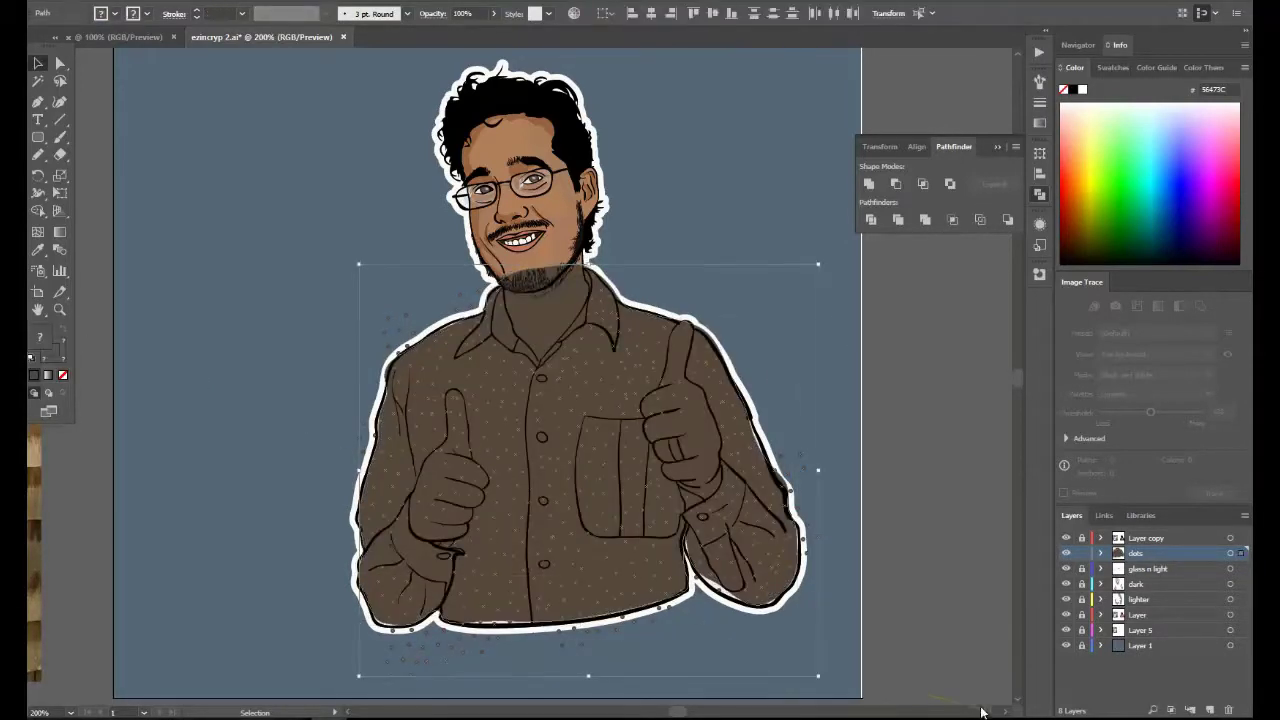
key(ctrl+z)
key(ctrl+shift+z)
Erase the stray dots outside the shirt's silhouette and swap the brown from fill to stroke.
key(shift+e)
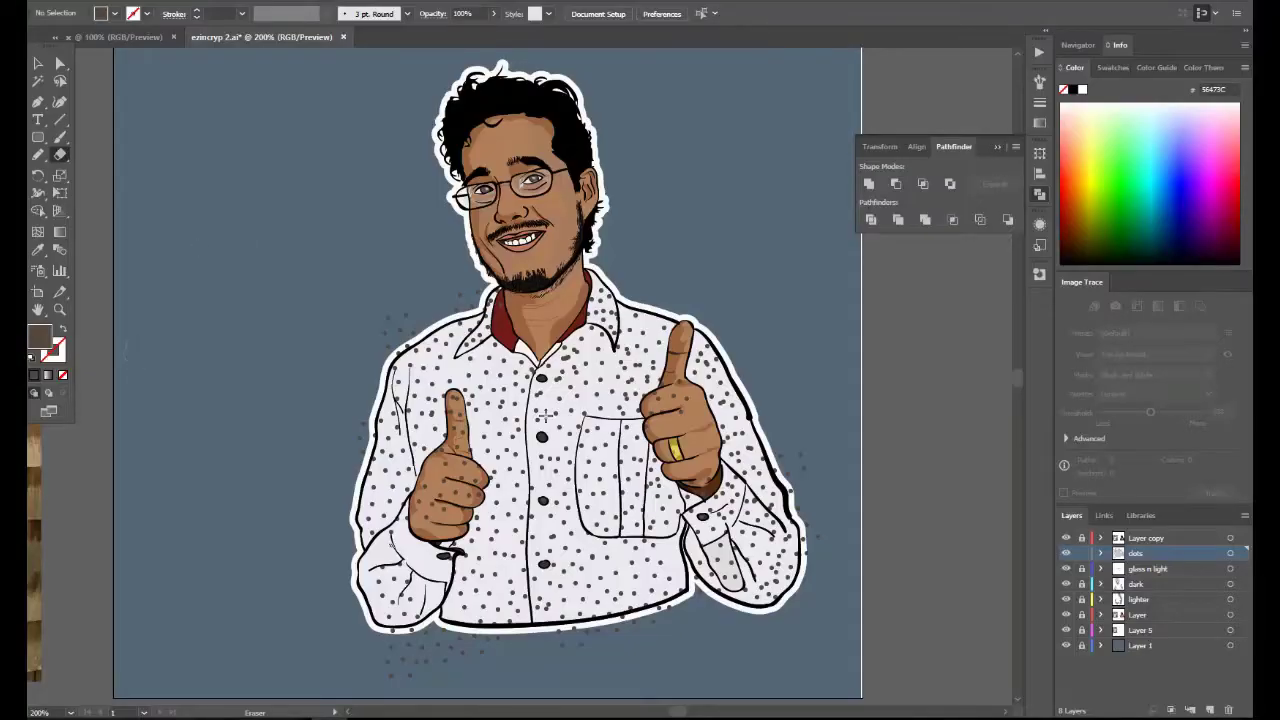
drag(362, 335, 460, 295)
drag(358, 398, 360, 440)
mouse_move(385, 650)
mouse_down()
mouse_move(486, 660)
mouse_move(690, 605)
mouse_move(762, 371)
mouse_move(770, 385)
mouse_up()
key(shift+x)
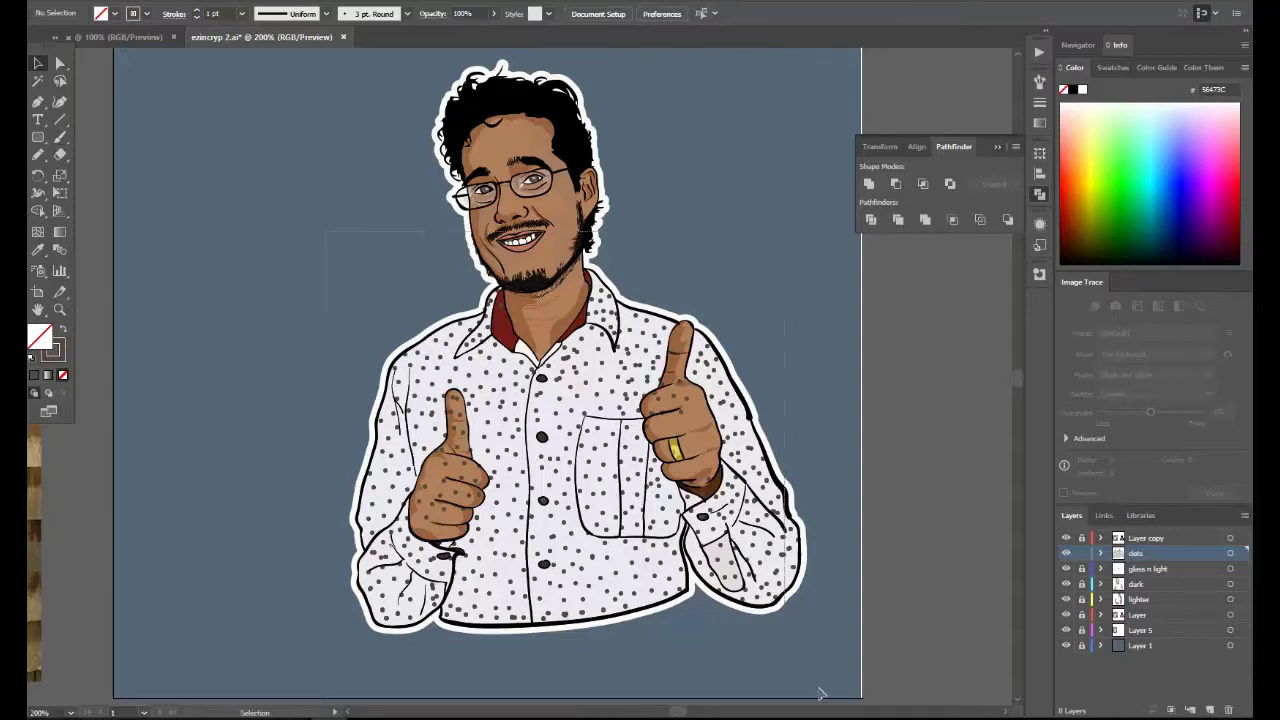
Lower the opacity of all the shirt dots to 42%.
key(ctrl+a)
click(493, 13)
drag(498, 37, 484, 37)
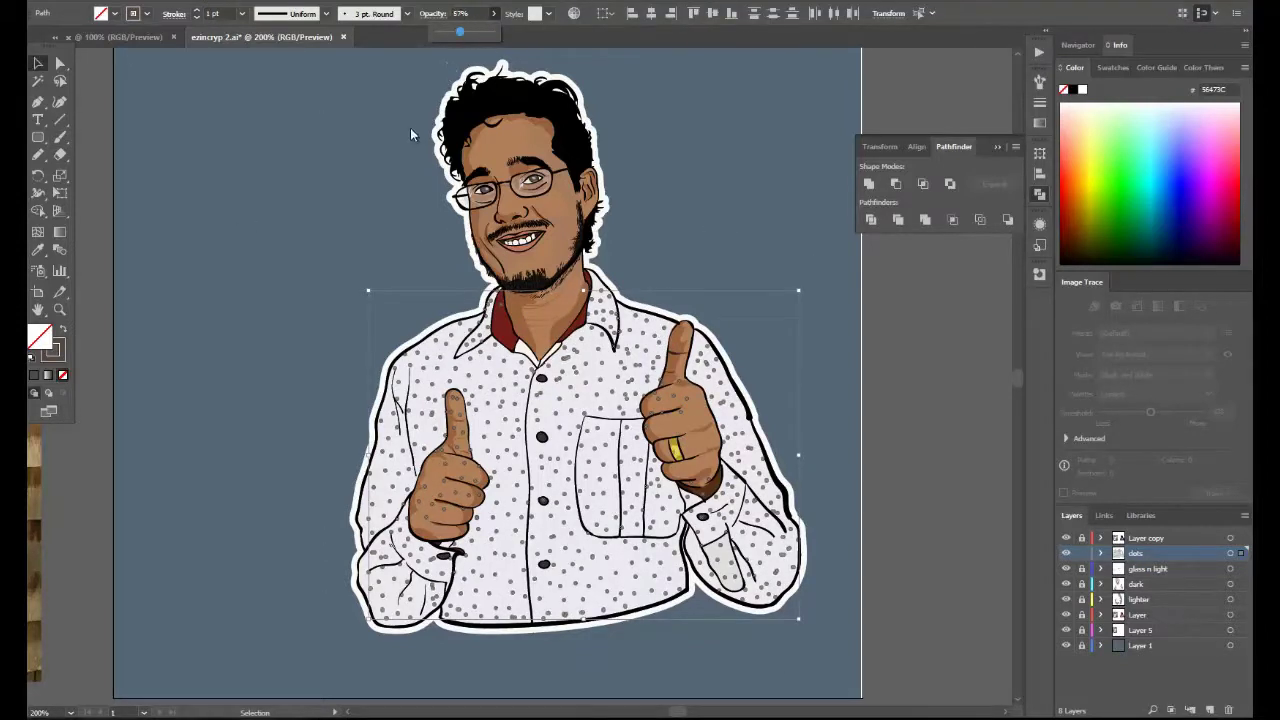
click(410, 133)
scroll(330, 250, down, 2)
scroll(311, 254, up, 2)
Add the text "Well Done" beside the head and set it in Lato Bold Italic at 31 pt.
key(t)
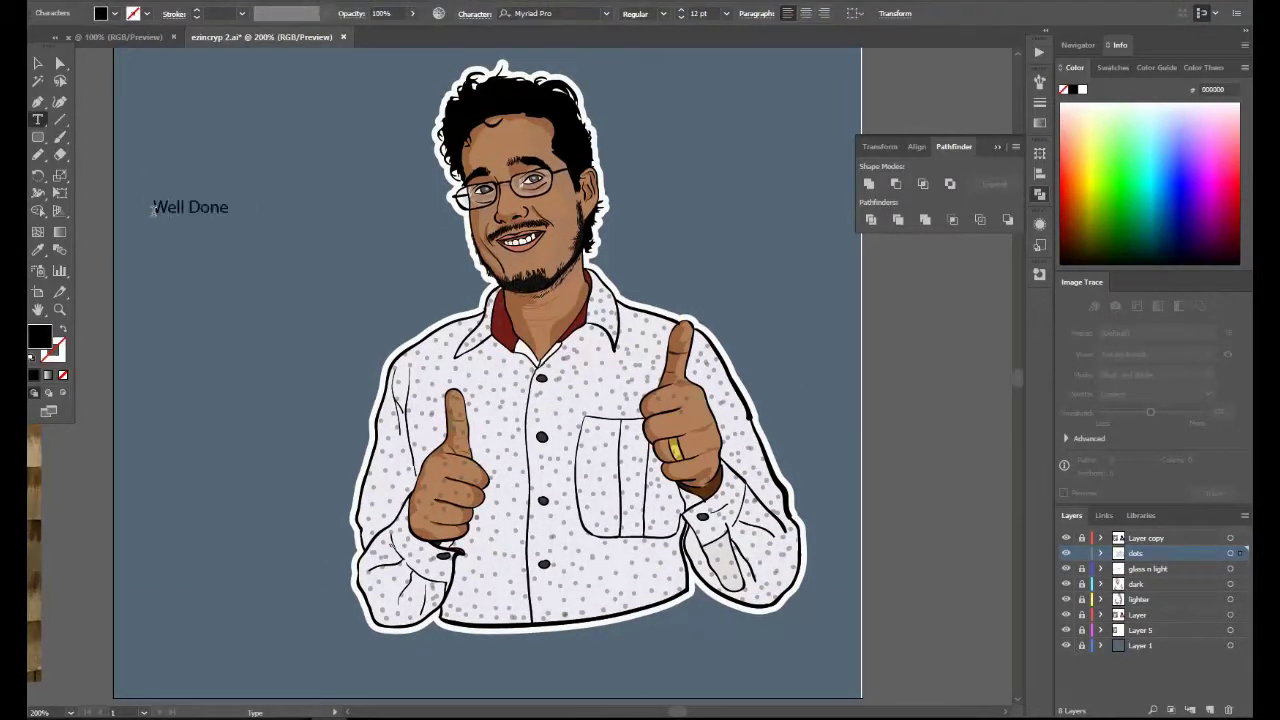
key(ctrl+a)
scroll(681, 13, up, 14)
click(548, 13)
text(lato)
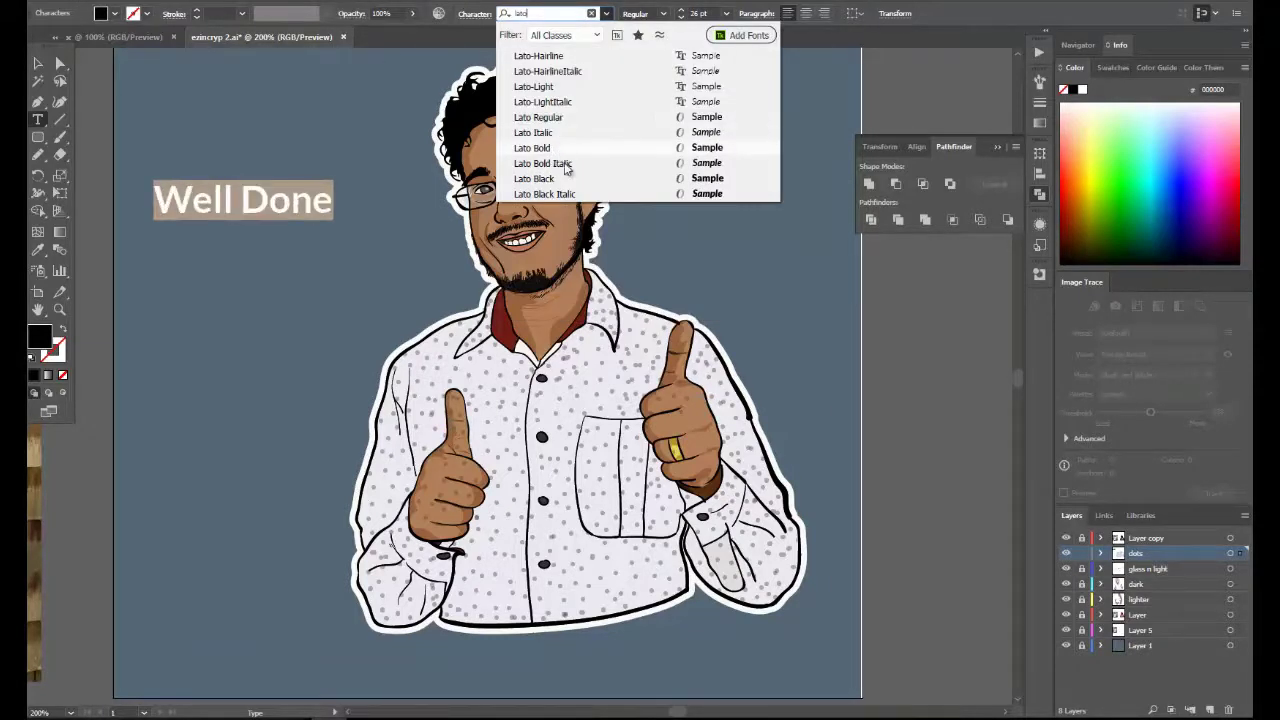
click(542, 163)
scroll(681, 13, up, 5)
Move the "Well Done" text slightly lower and expand it into editable shapes.
click(120, 0)
mouse_move(290, 321)
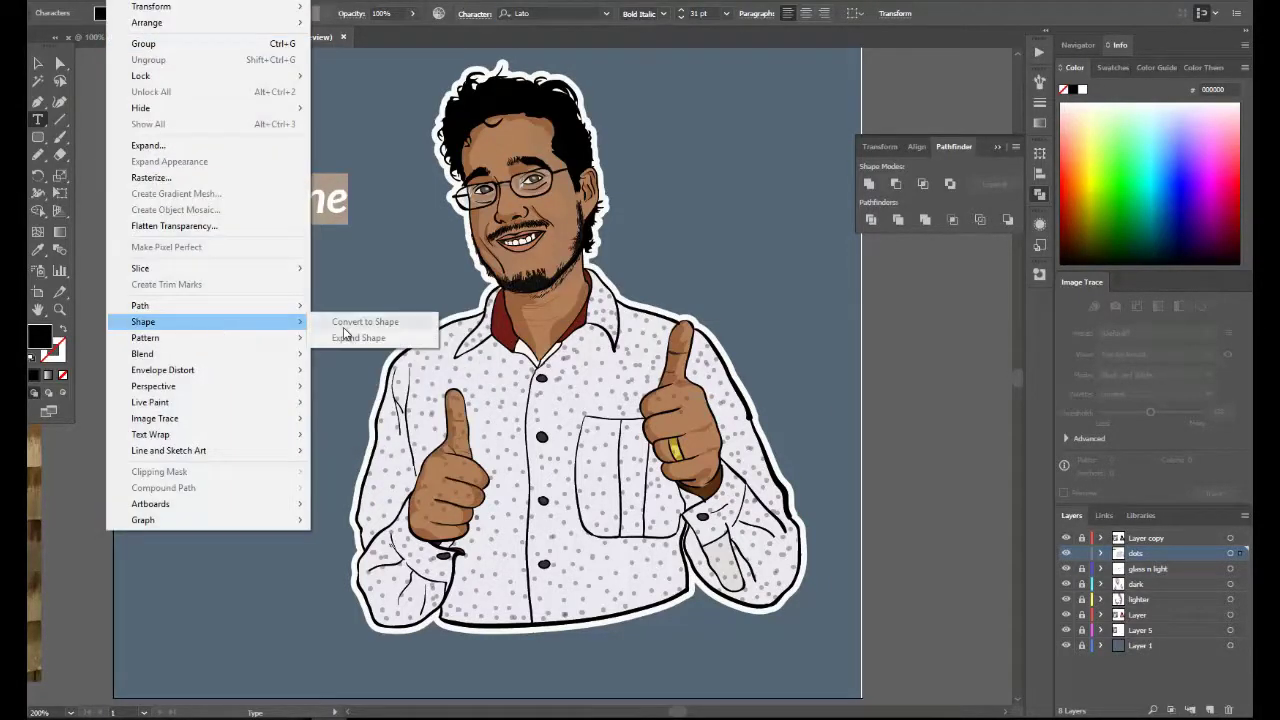
key(Escape)
key(Escape)
key(v)
drag(292, 190, 248, 247)
click(120, 0)
click(152, 146)
click(603, 436)
Offset the lettering's paths by 1 px with round joins and a miter limit of 2.
click(120, 0)
mouse_move(200, 306)
click(350, 358)
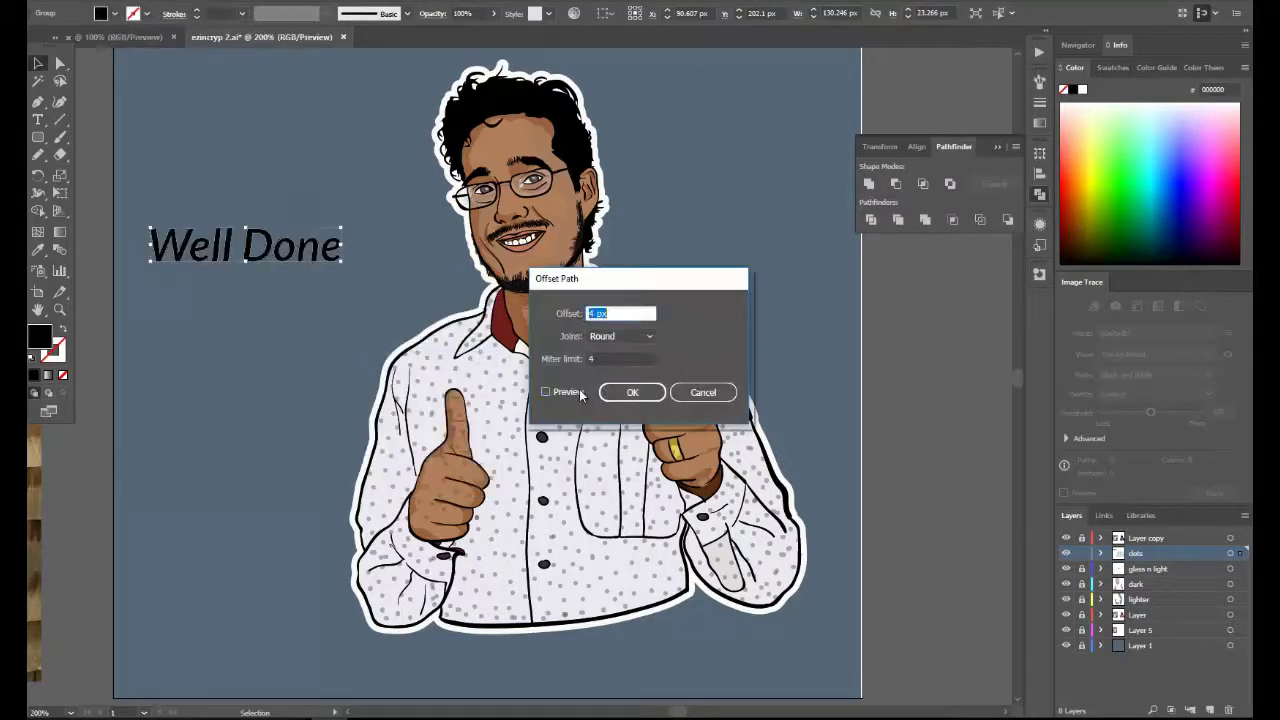
click(546, 392)
text(1)
click(622, 358)
text(2)
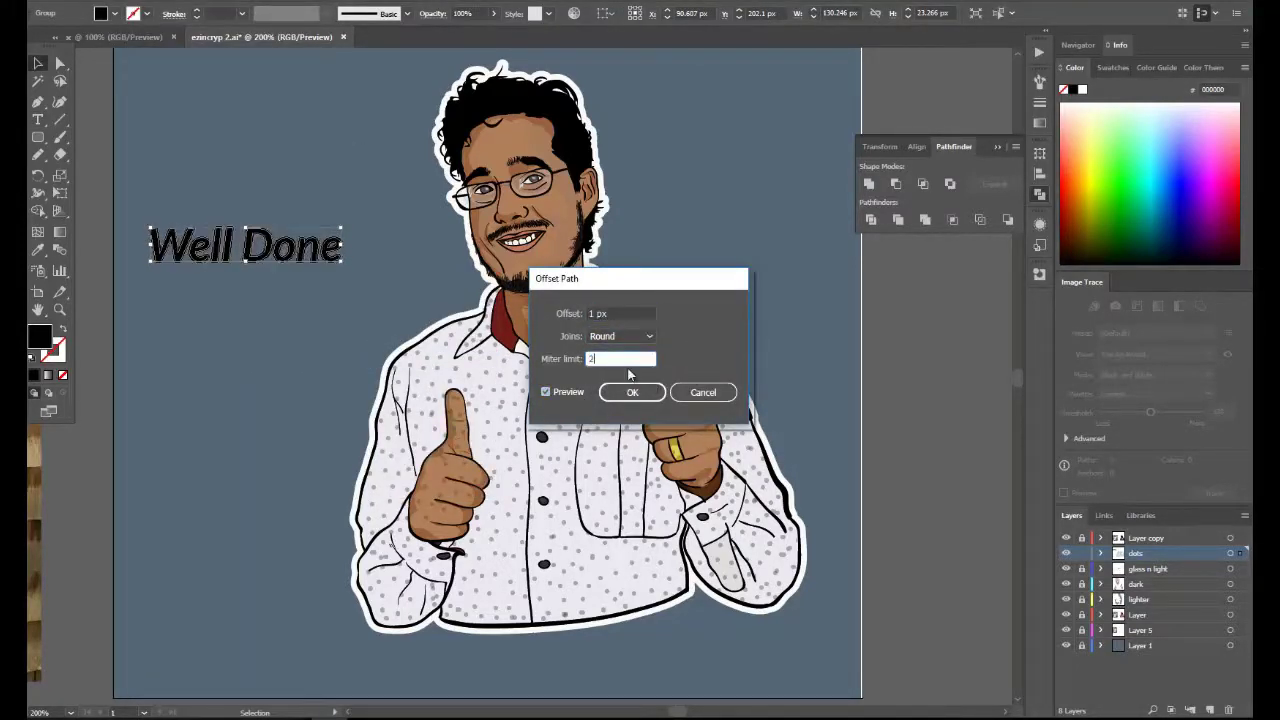
click(632, 392)
Recolor the lettering's offset outline off-white and the letters themselves near-black 1E1E1E.
double_click(163, 266)
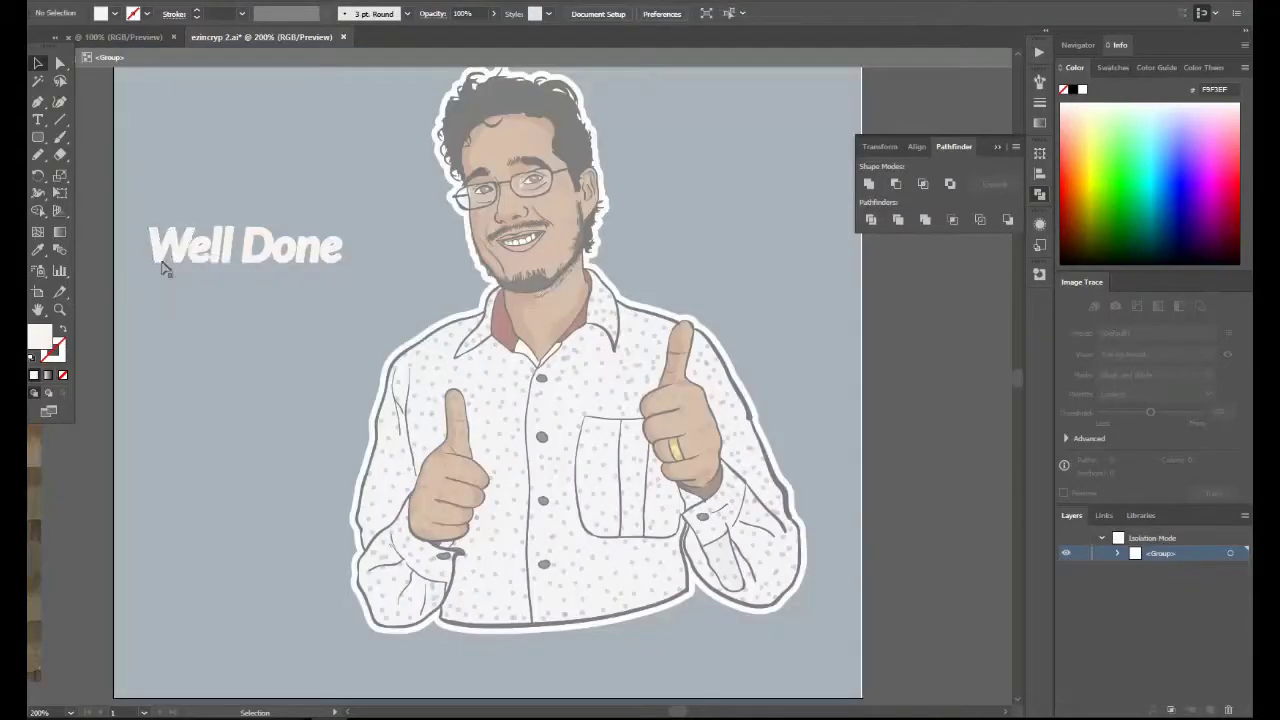
click(163, 266)
double_click(40, 338)
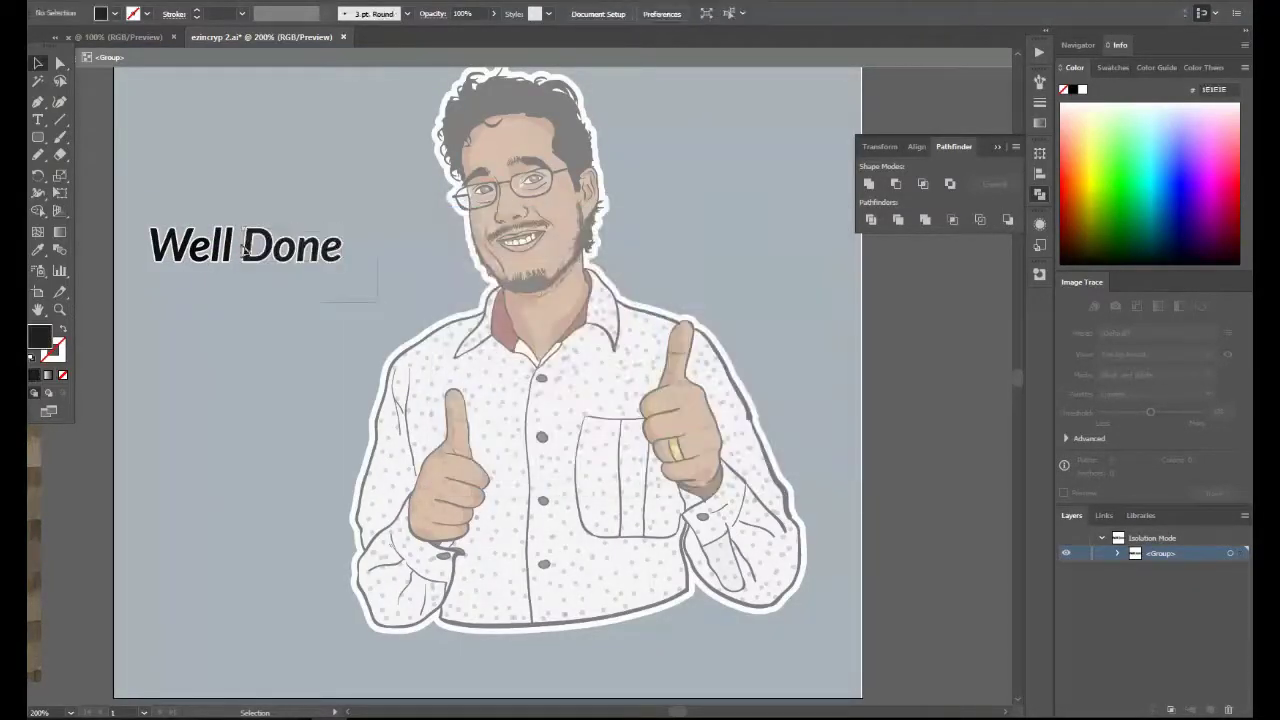
Warp the "Well Done" lettering and its outline into a wavy shape.
click(243, 249)
click(429, 306)
drag(675, 320, 663, 358)
click(660, 426)
click(337, 337)
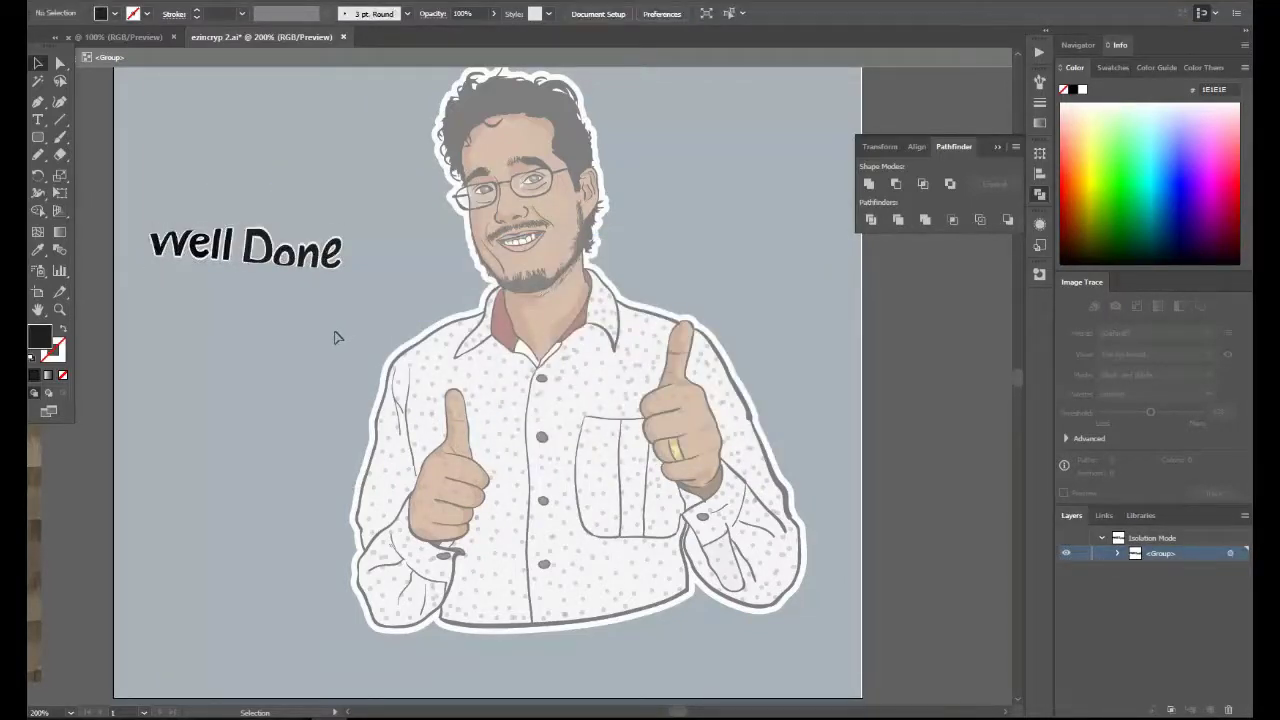
Exit isolation mode and delete the dots lying over the ringless hand.
double_click(258, 185)
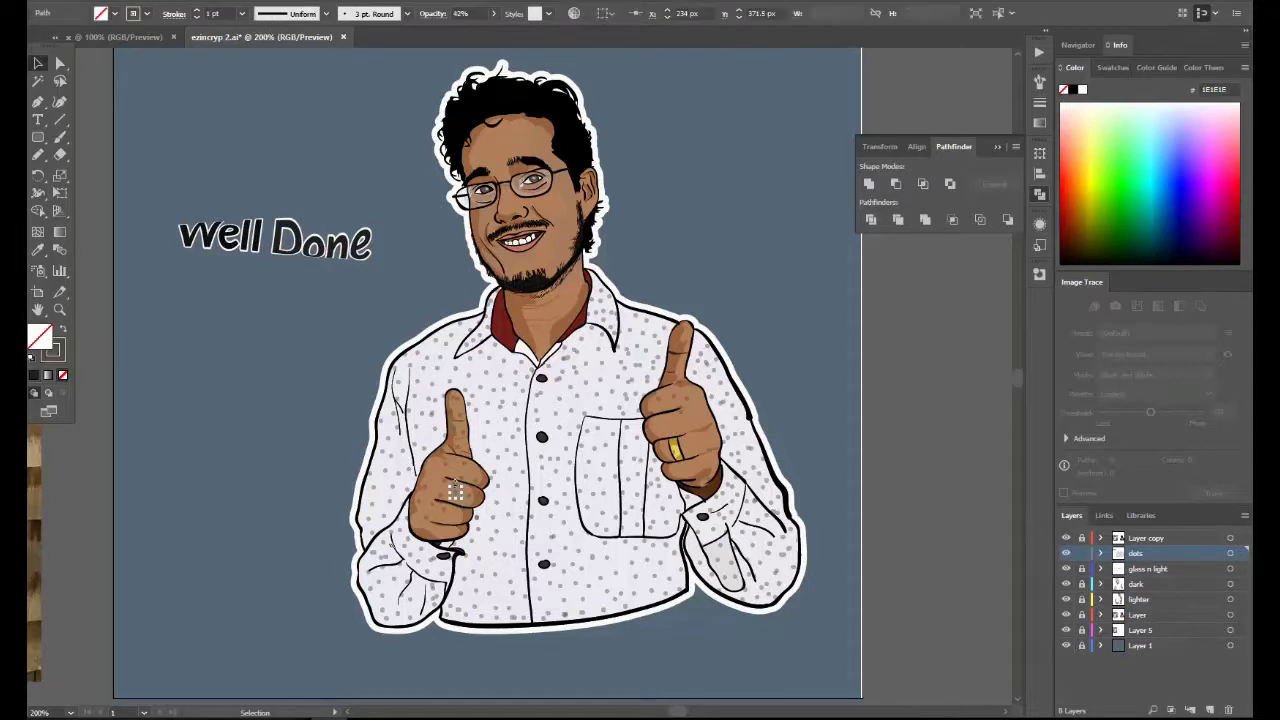
click(463, 432)
click(458, 479)
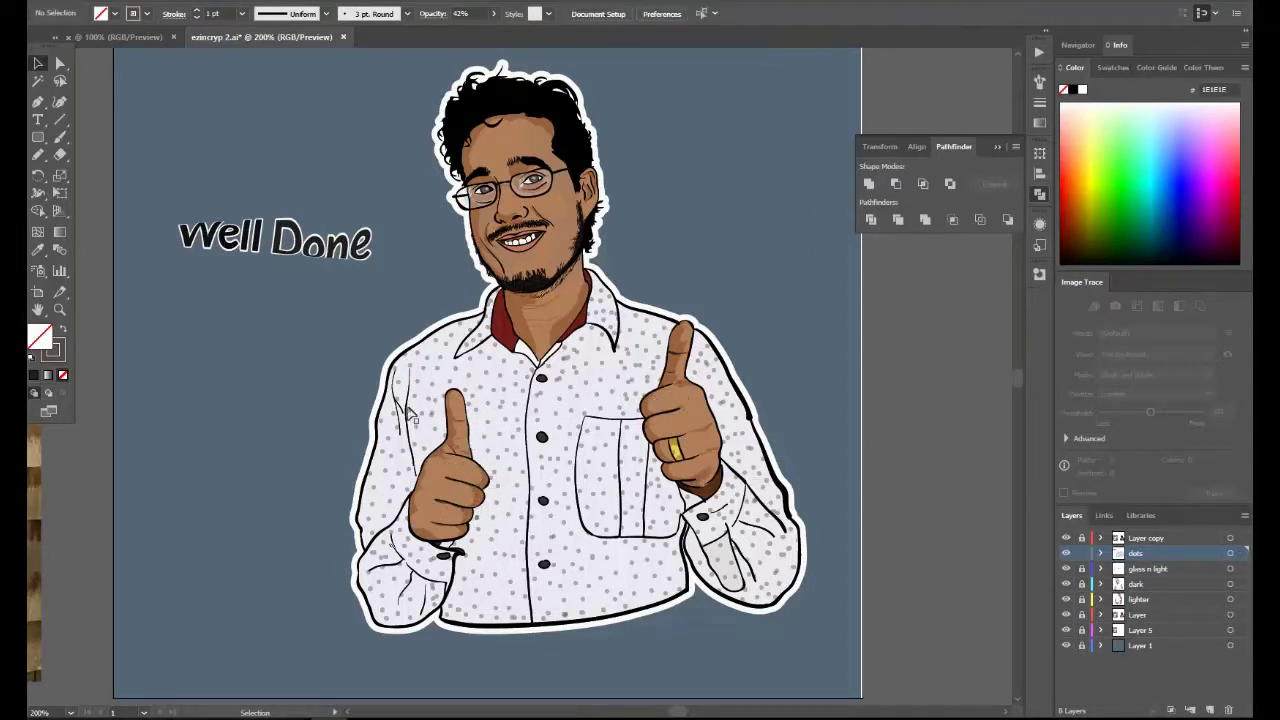
Export the artwork for the web as a 512 x 512 px PNG-24 with transparency.
key(ctrl+alt+shift+s)
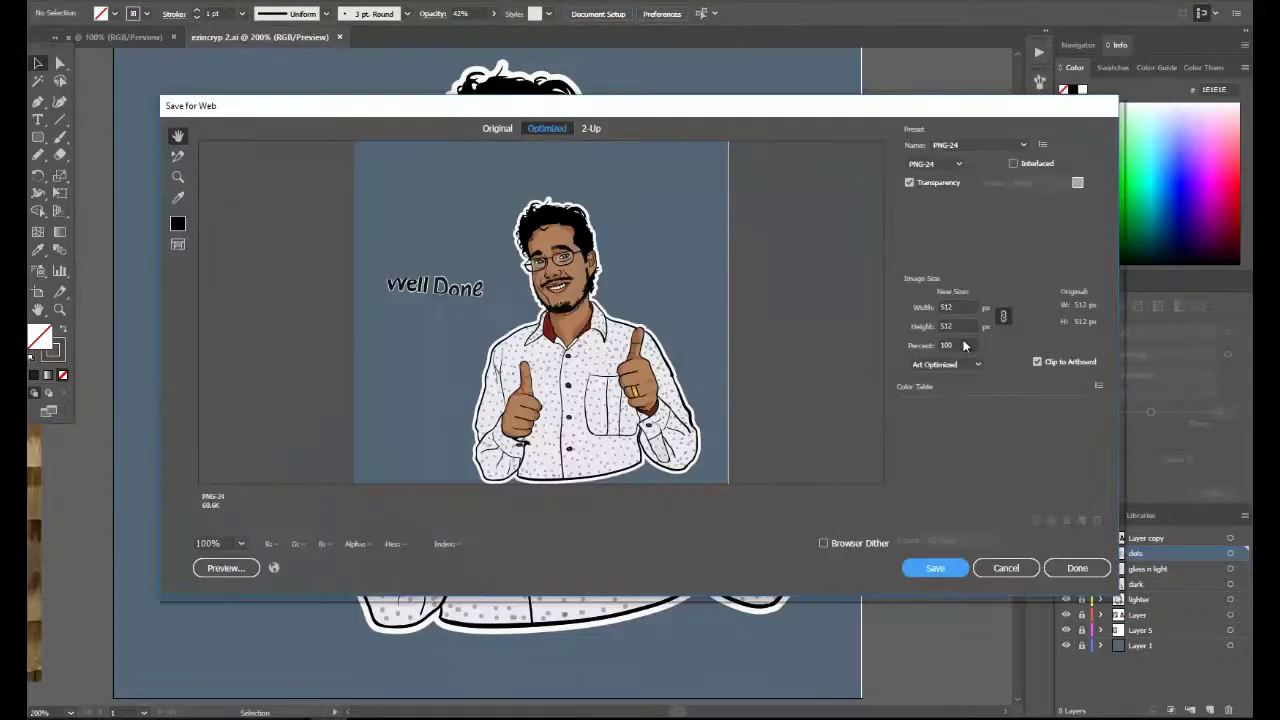
click(936, 568)
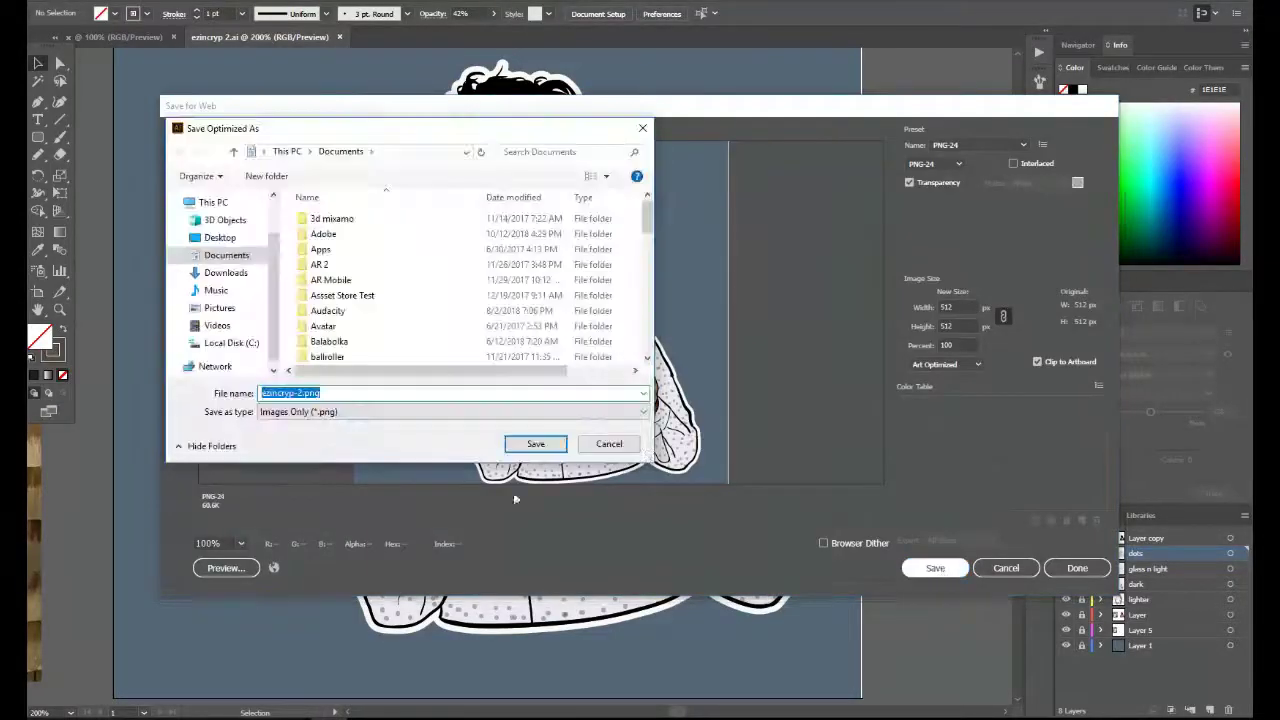